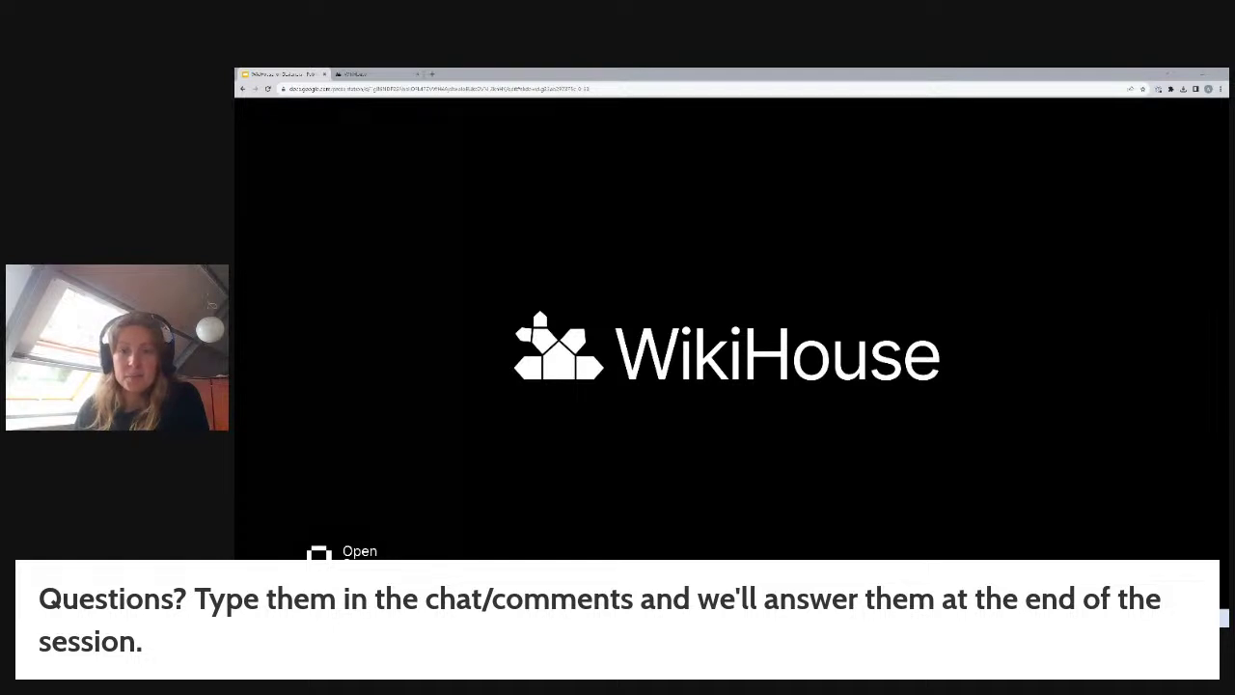
pyautogui.press('Right')
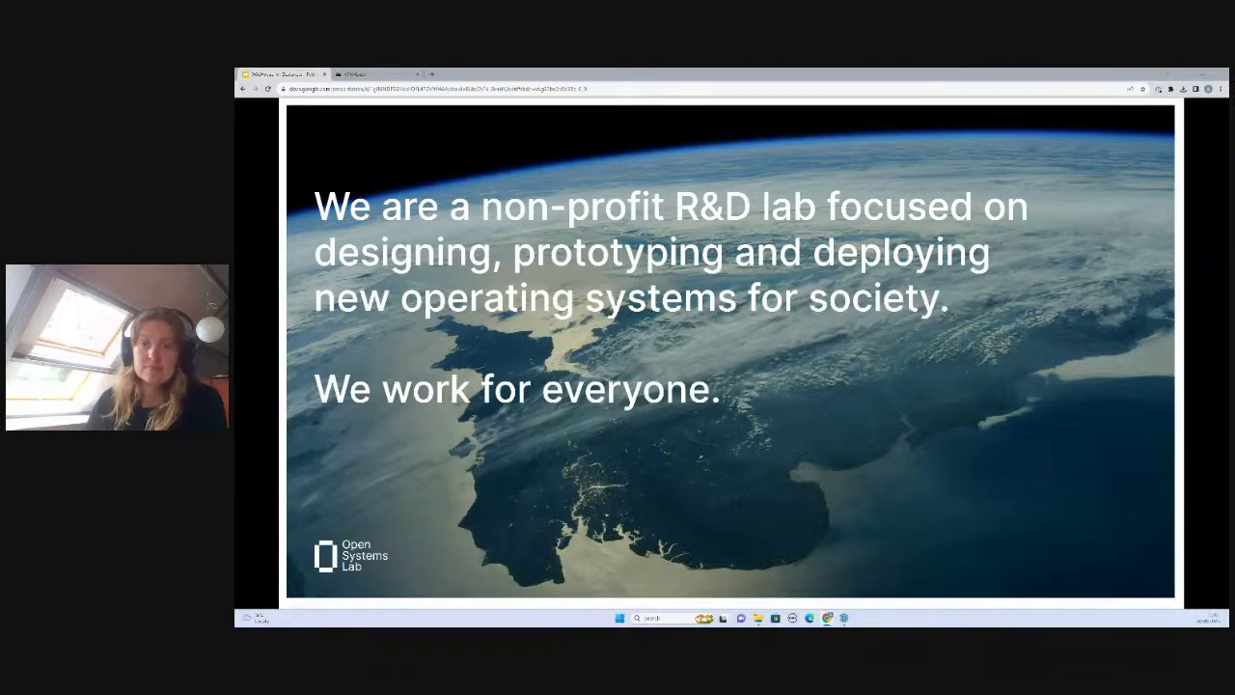
pyautogui.press('Right')
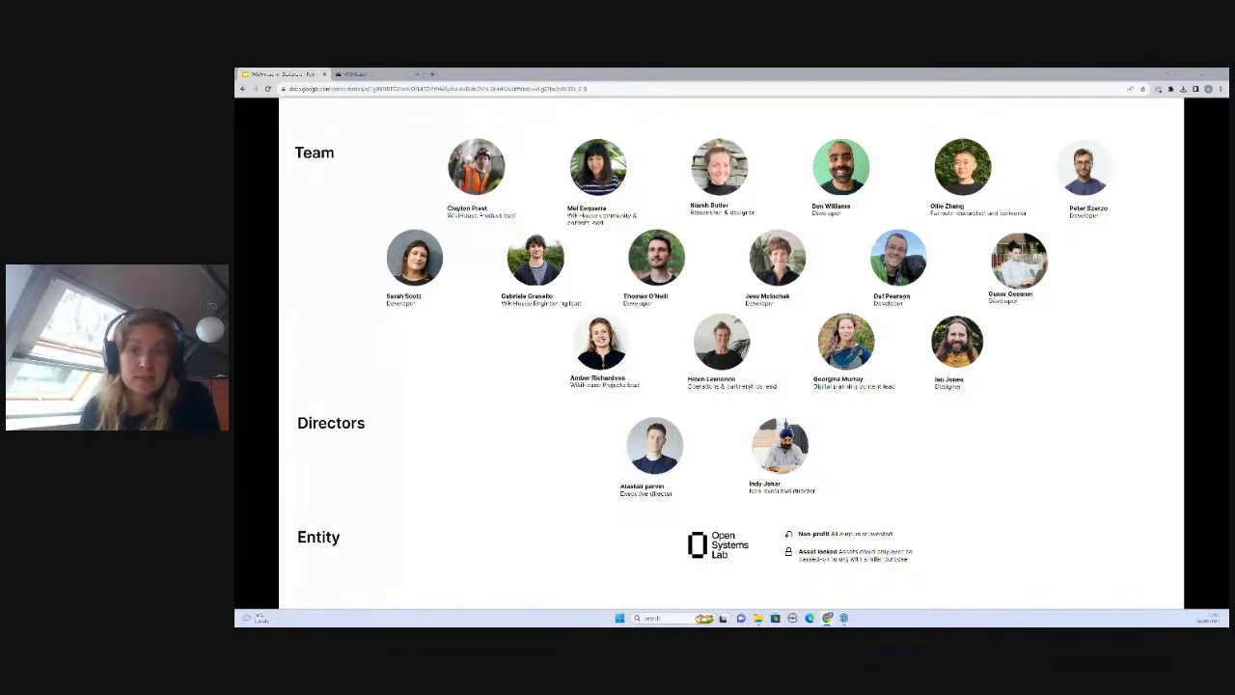
pyautogui.press('Right')
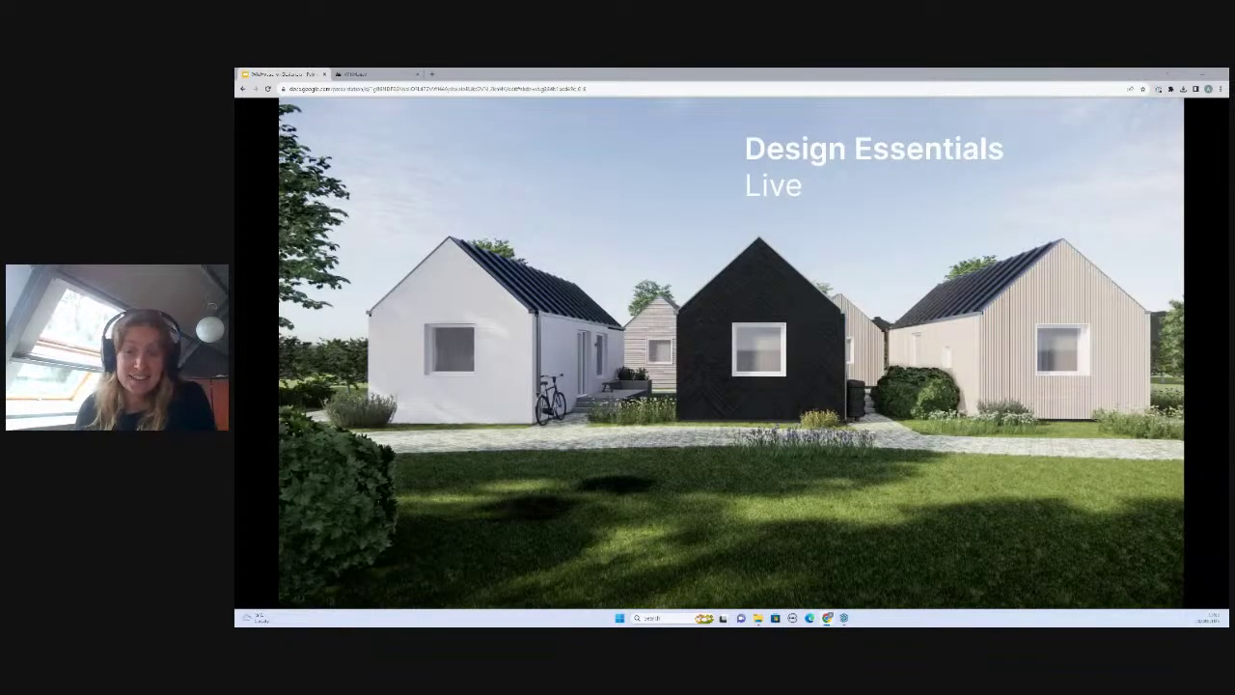
pyautogui.press('Right')
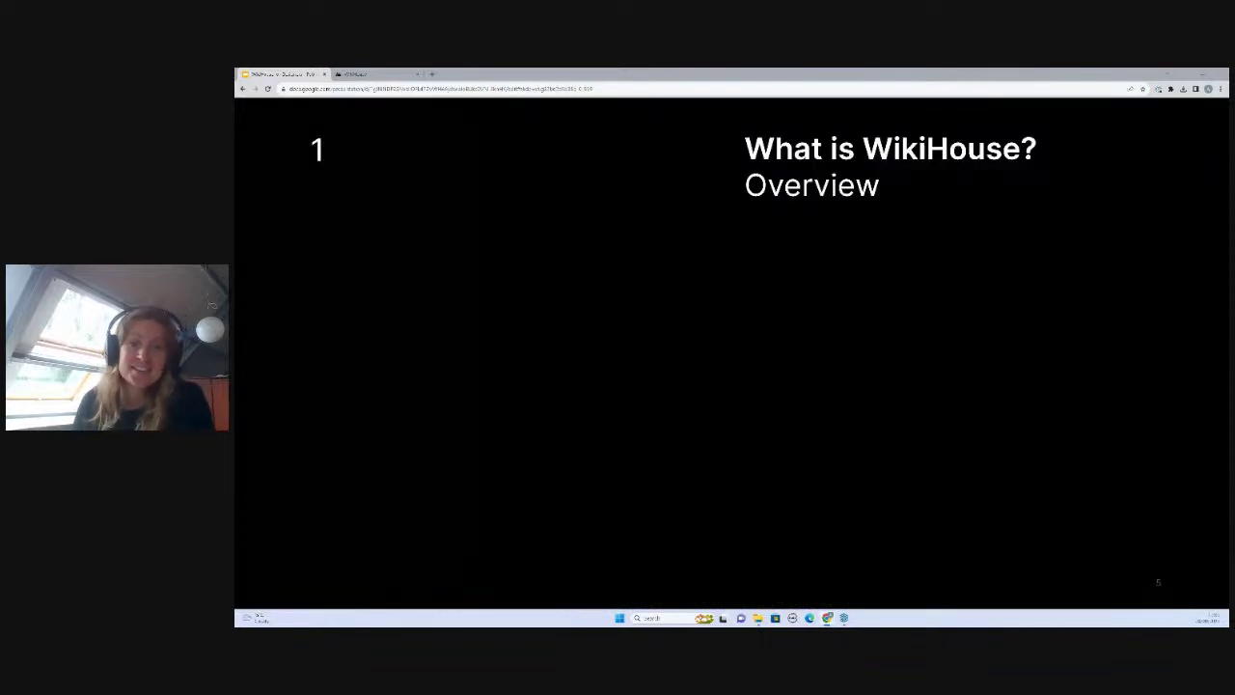
pyautogui.press('Right')
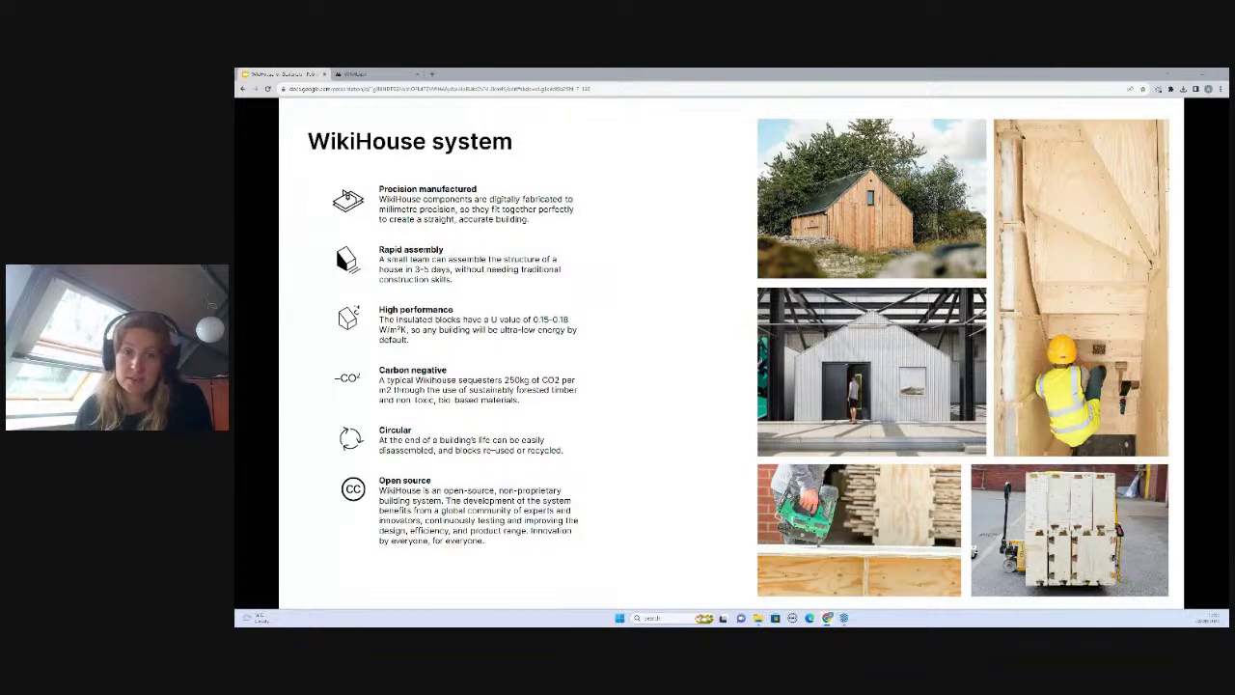
pyautogui.press('Right')
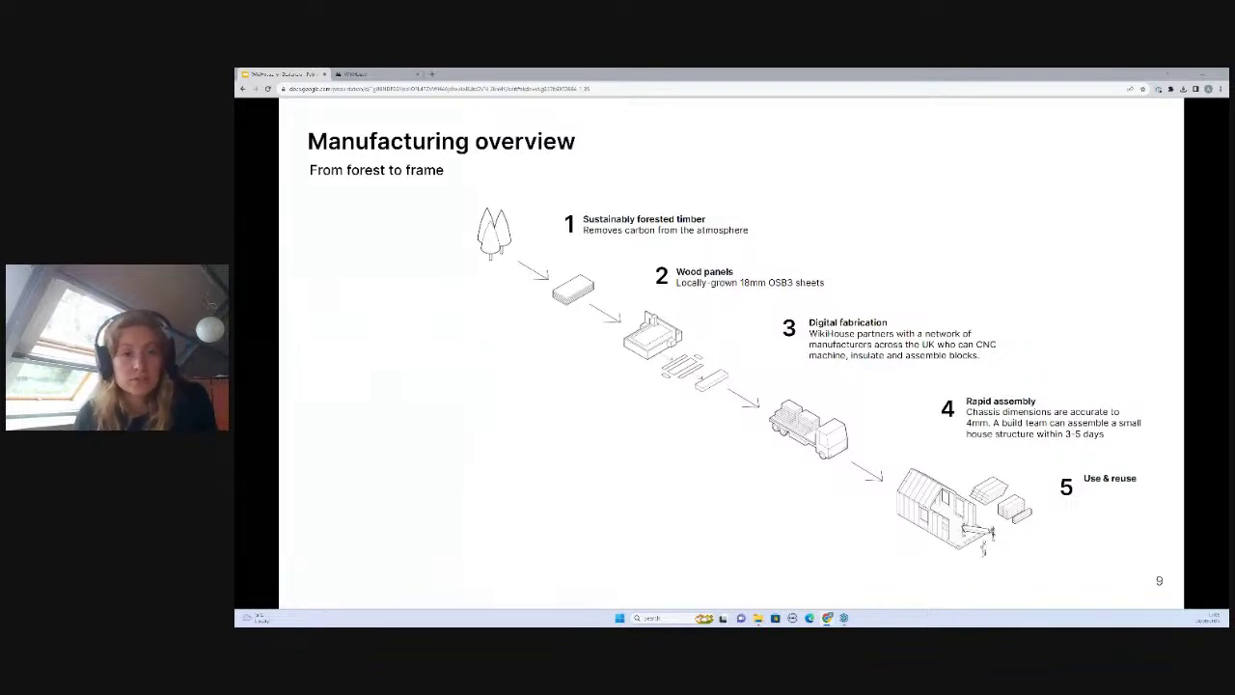
pyautogui.press('Right')
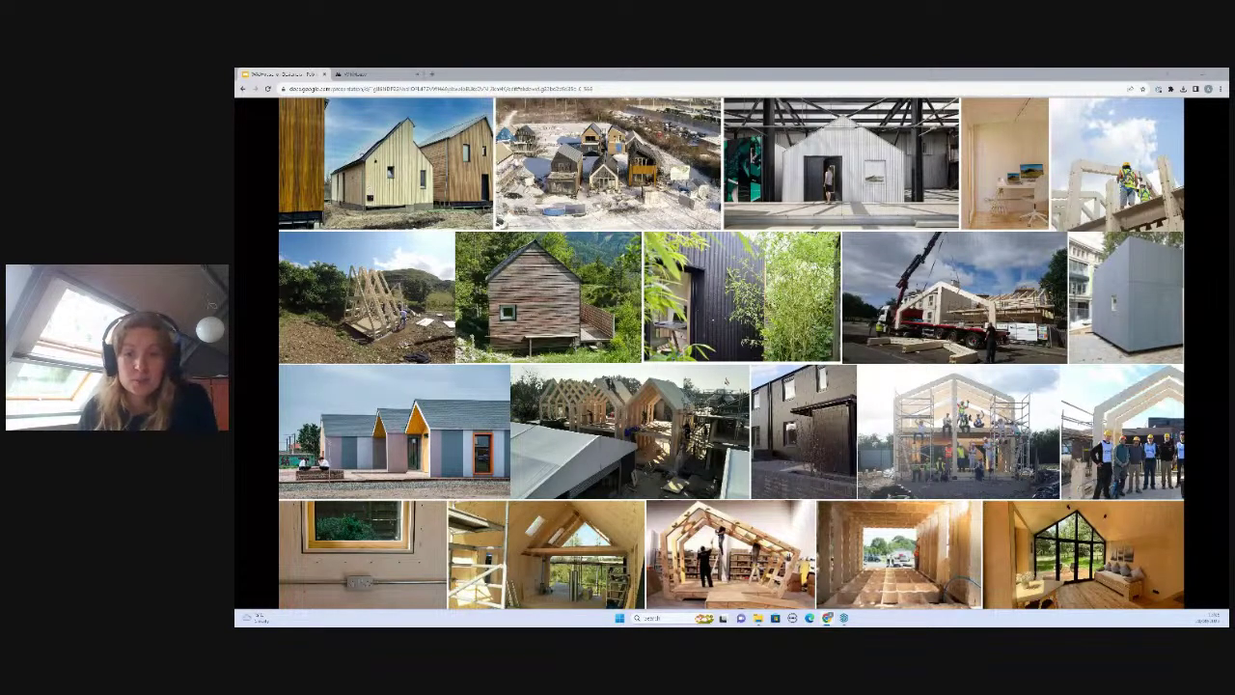
pyautogui.press('Right')
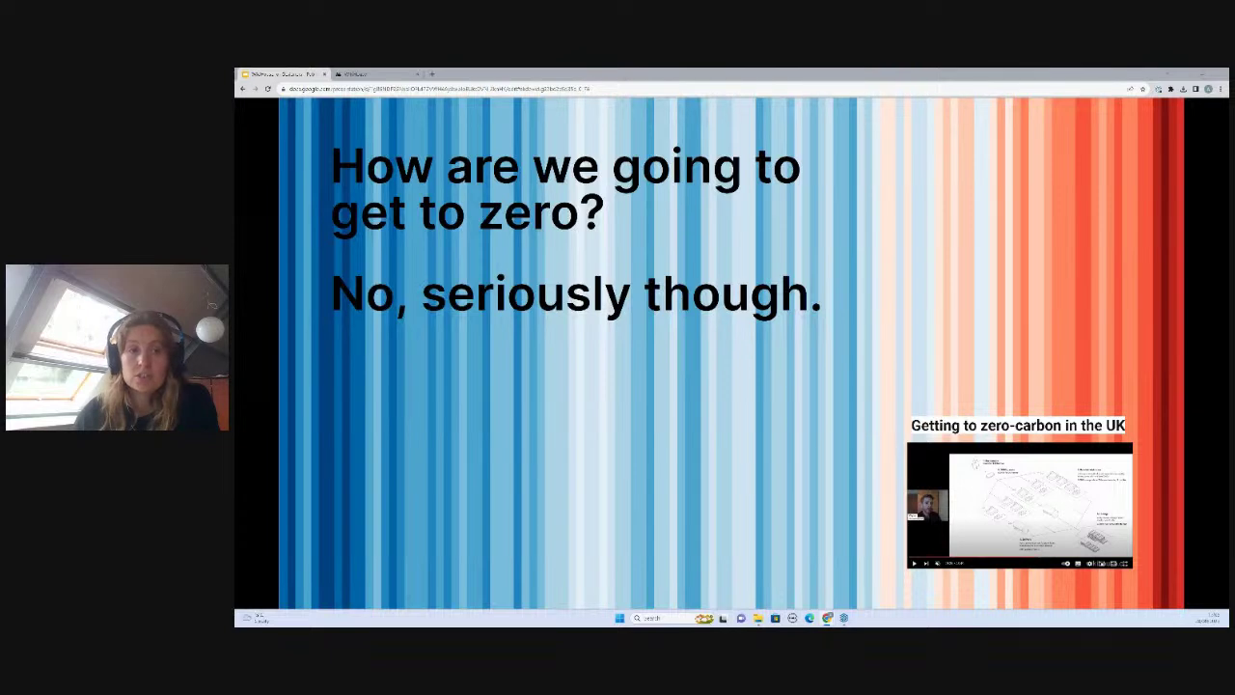
pyautogui.press('Right')
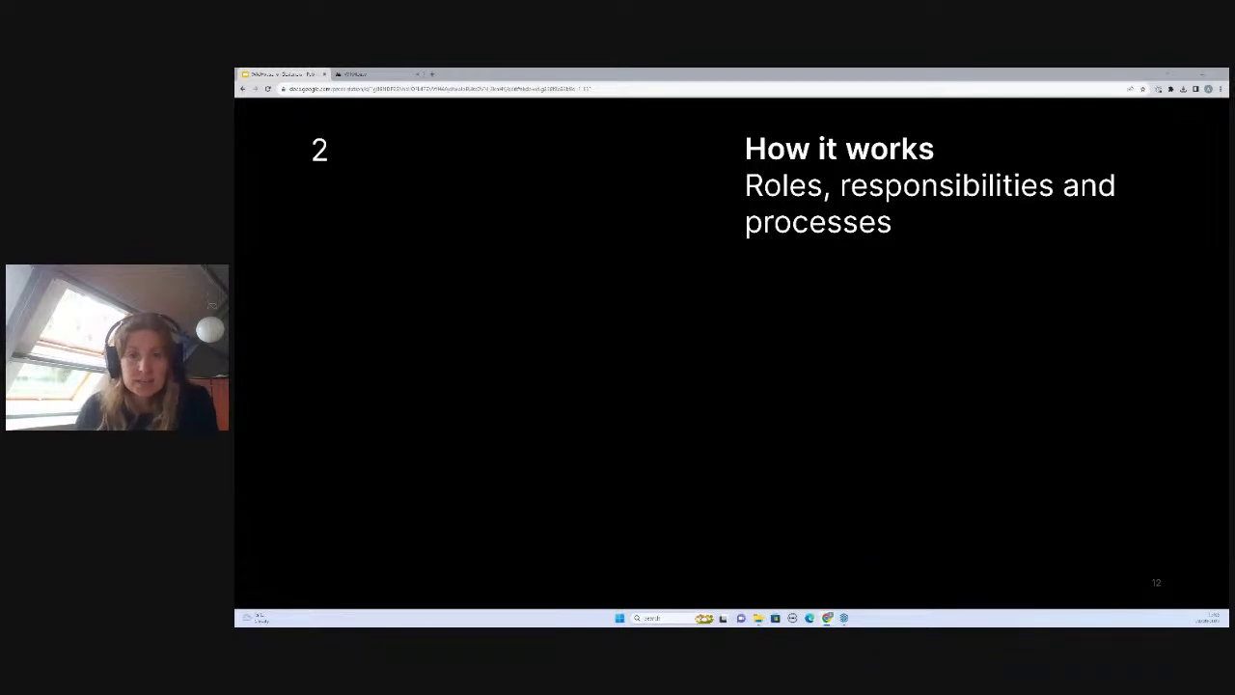
pyautogui.press('Right')
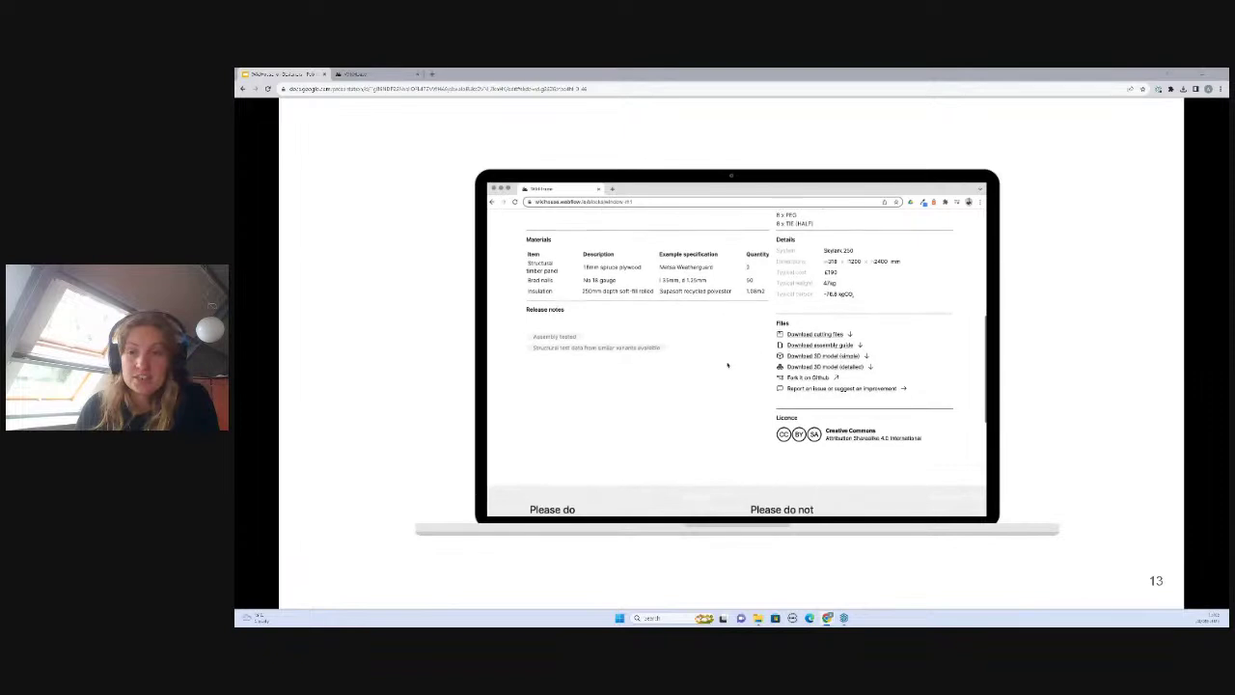
pyautogui.press('Right')
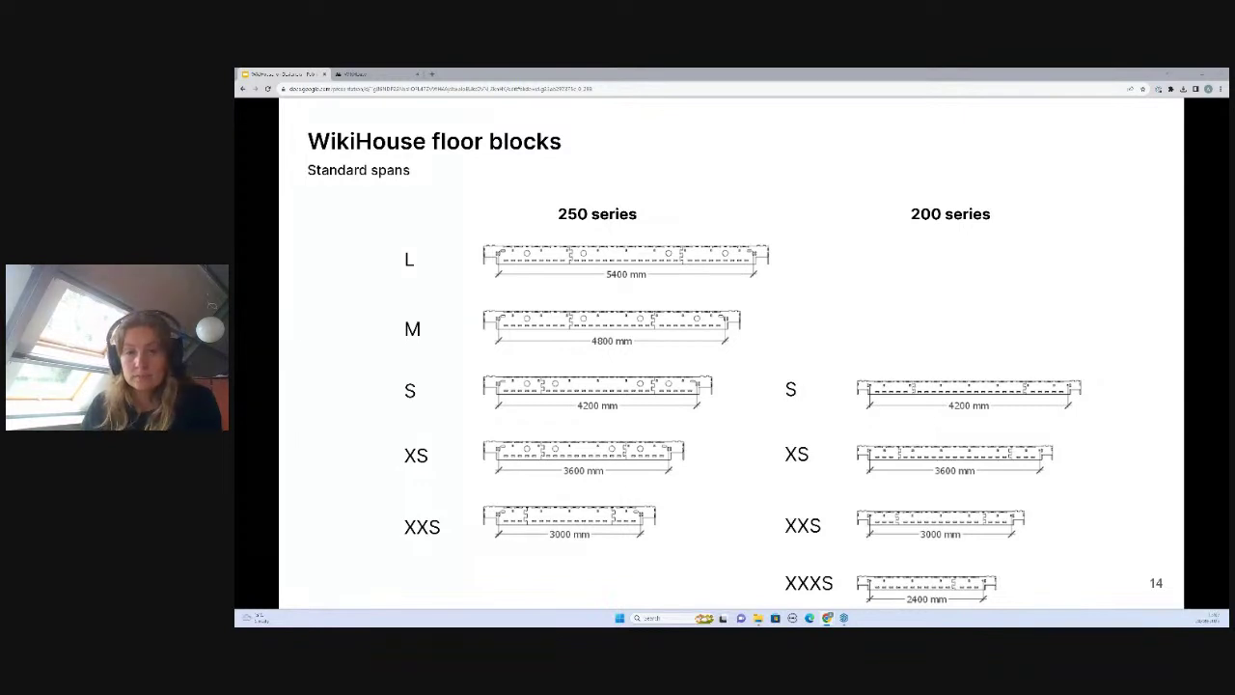
pyautogui.press('Right')
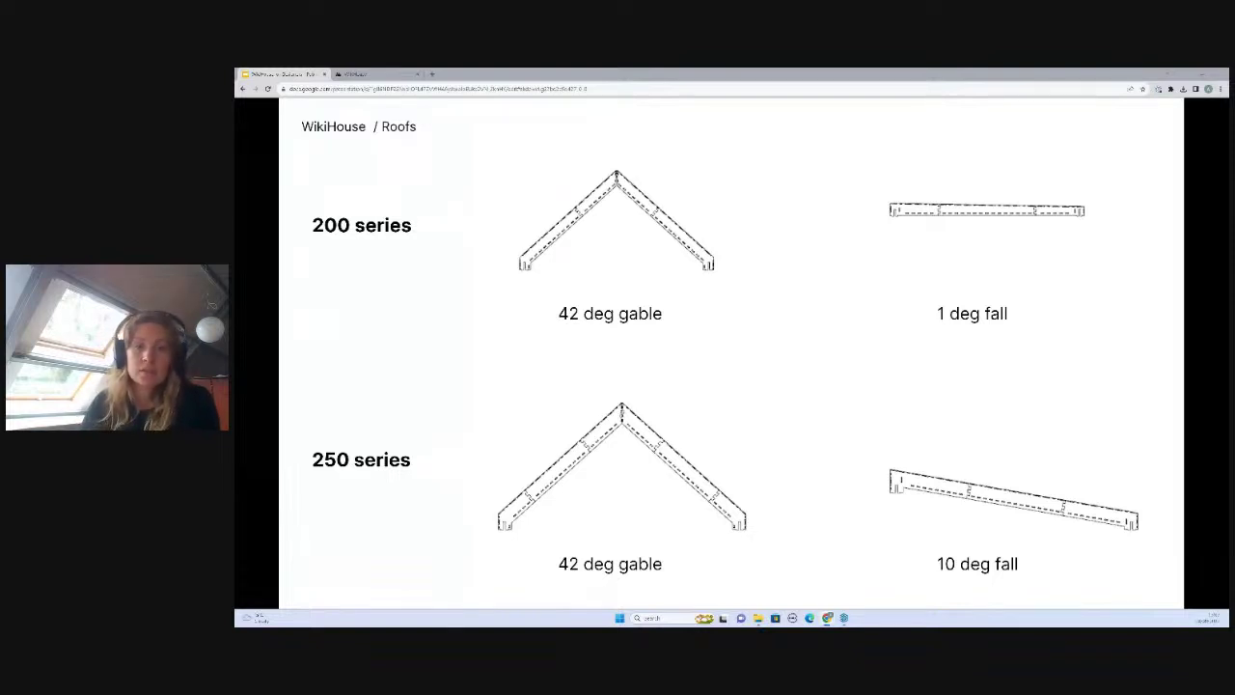
pyautogui.press('Right')
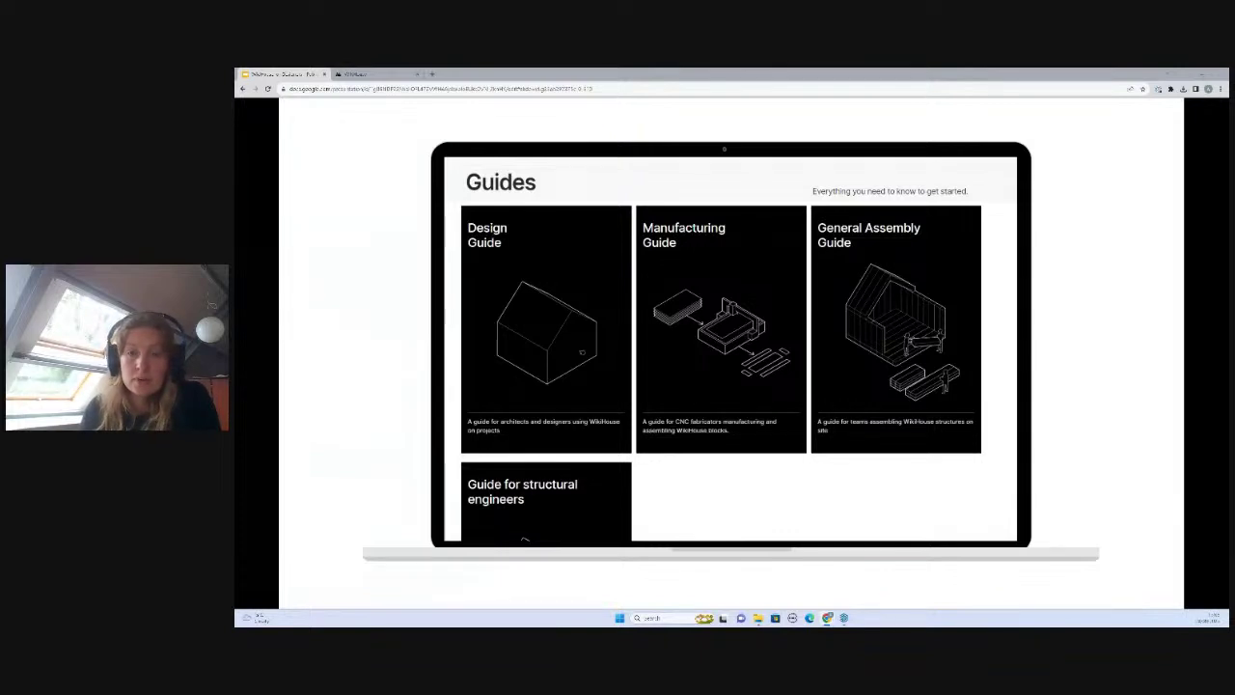
pyautogui.press('Right')
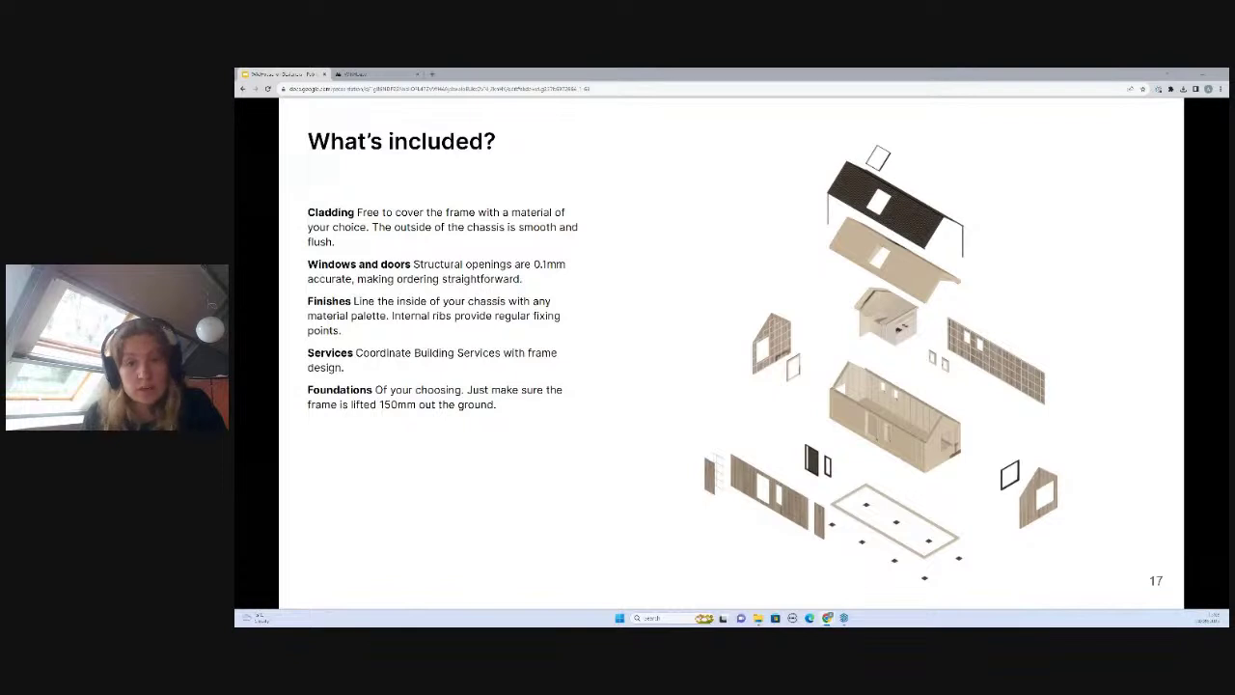
pyautogui.press('Right')
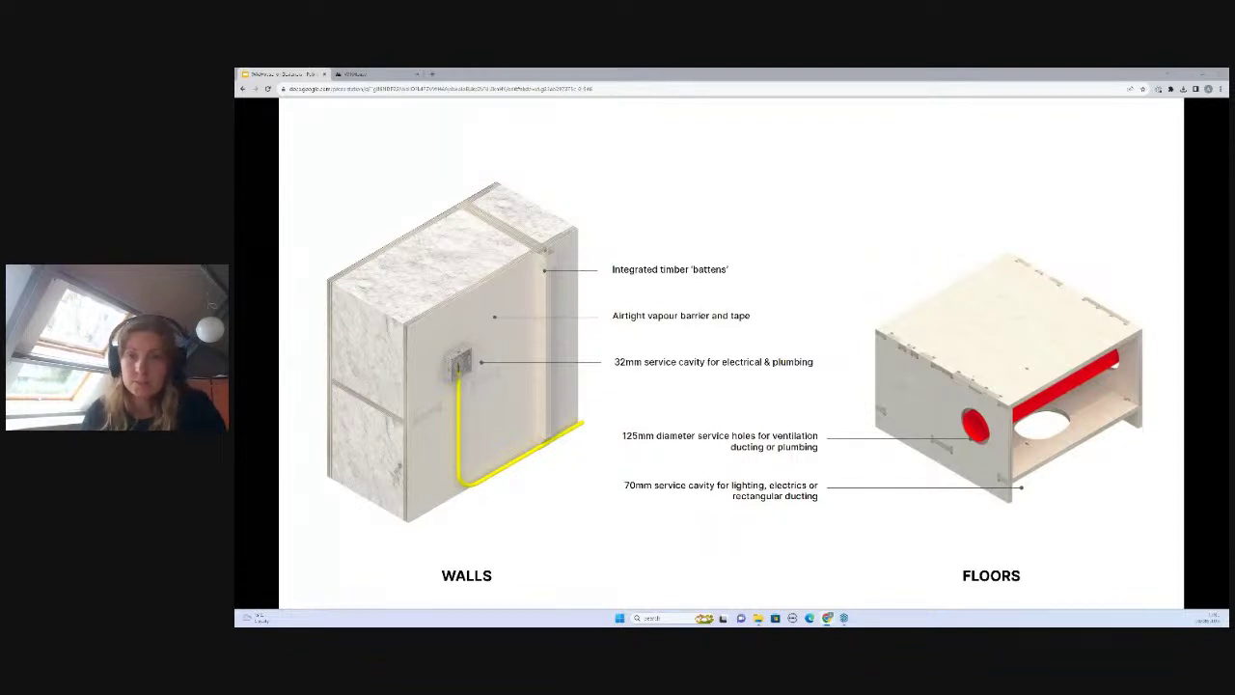
pyautogui.press('Right')
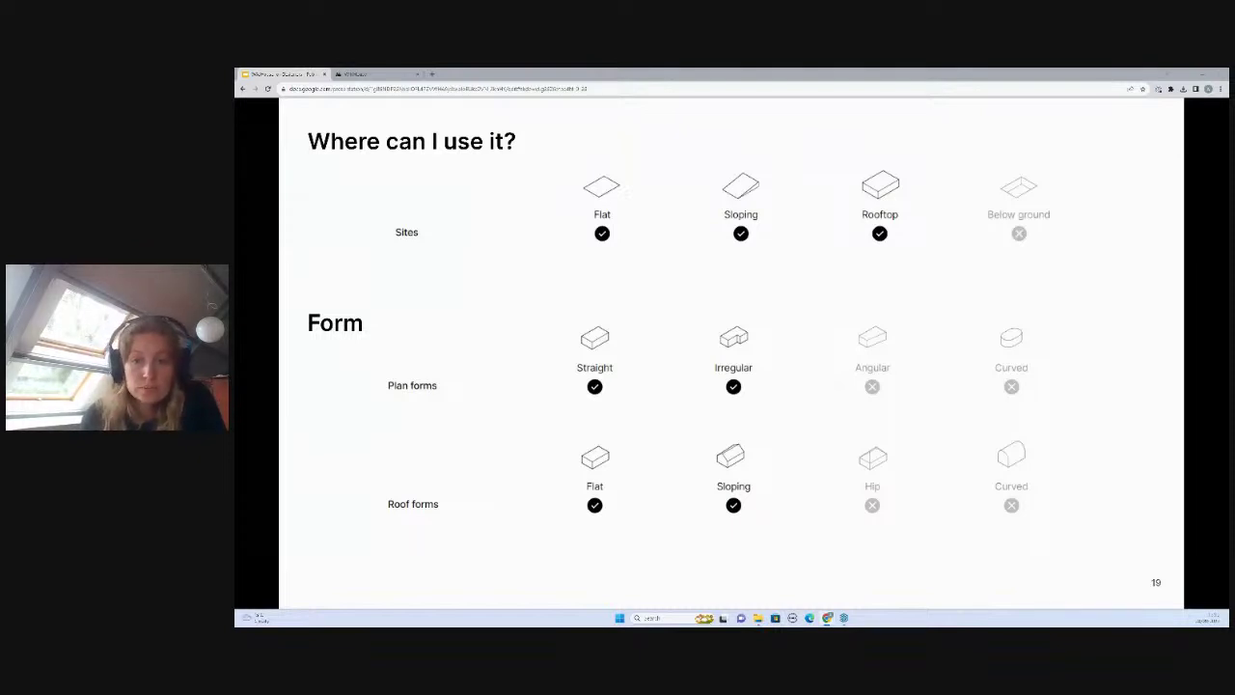
pyautogui.press('Right')
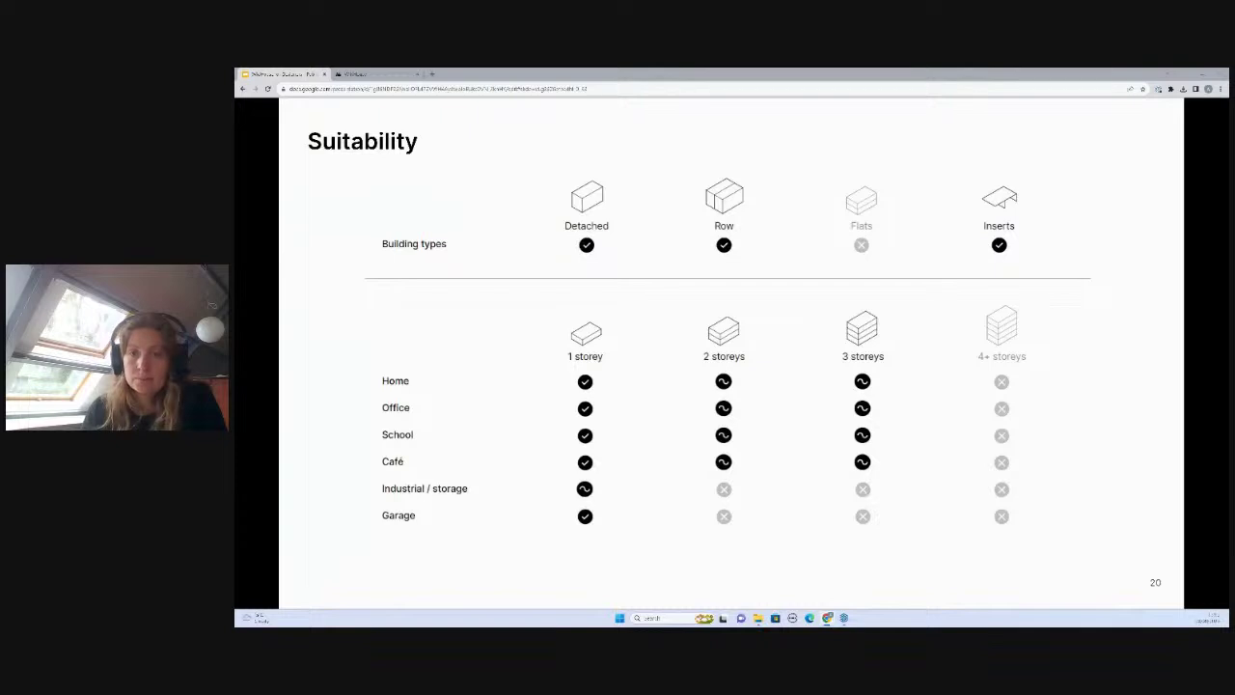
pyautogui.press('Right')
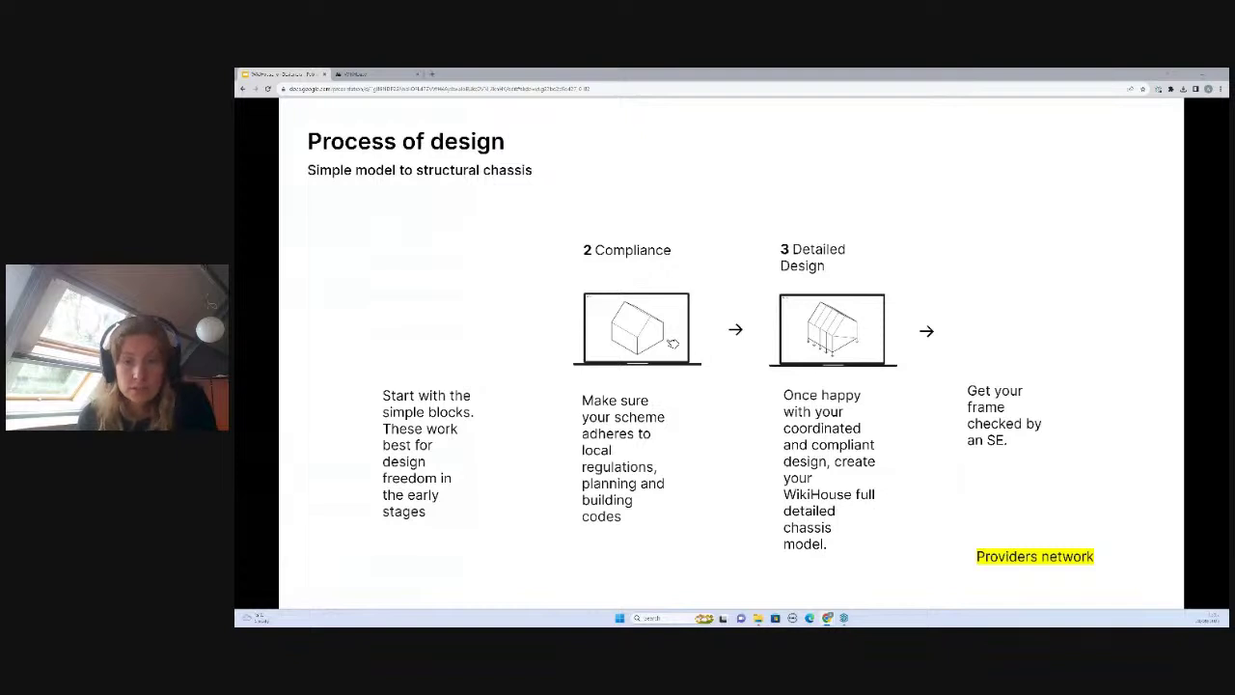
pyautogui.press('Right')
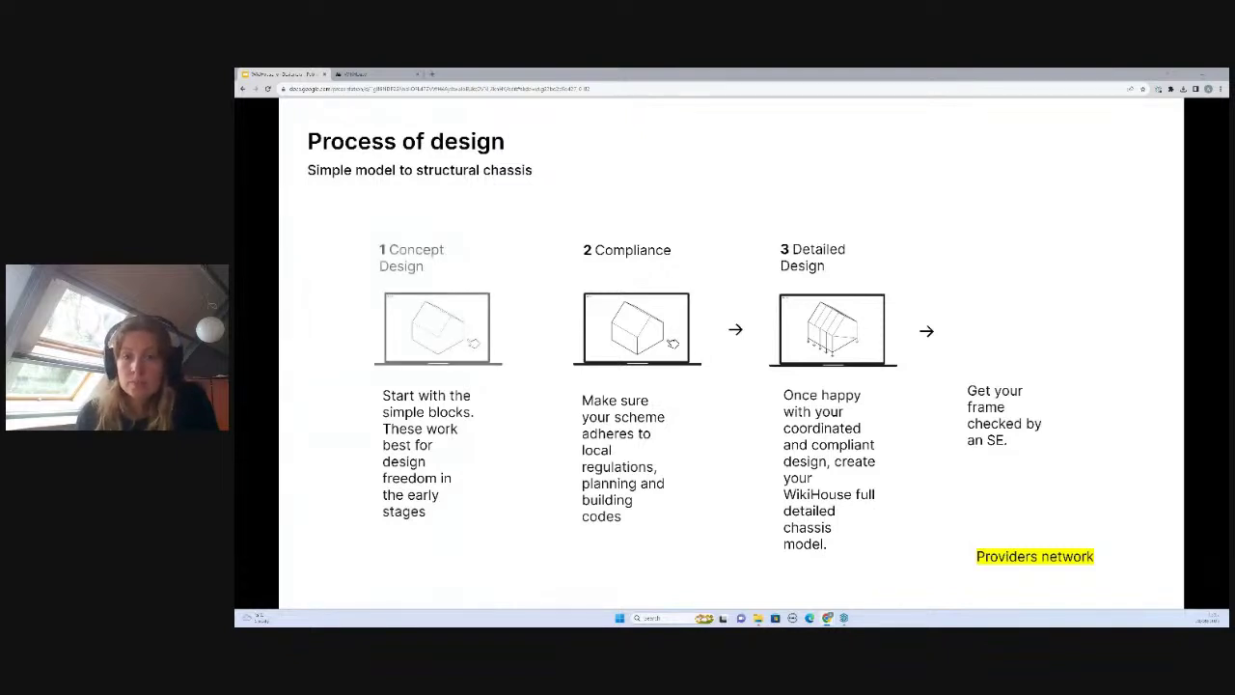
pyautogui.press('Right')
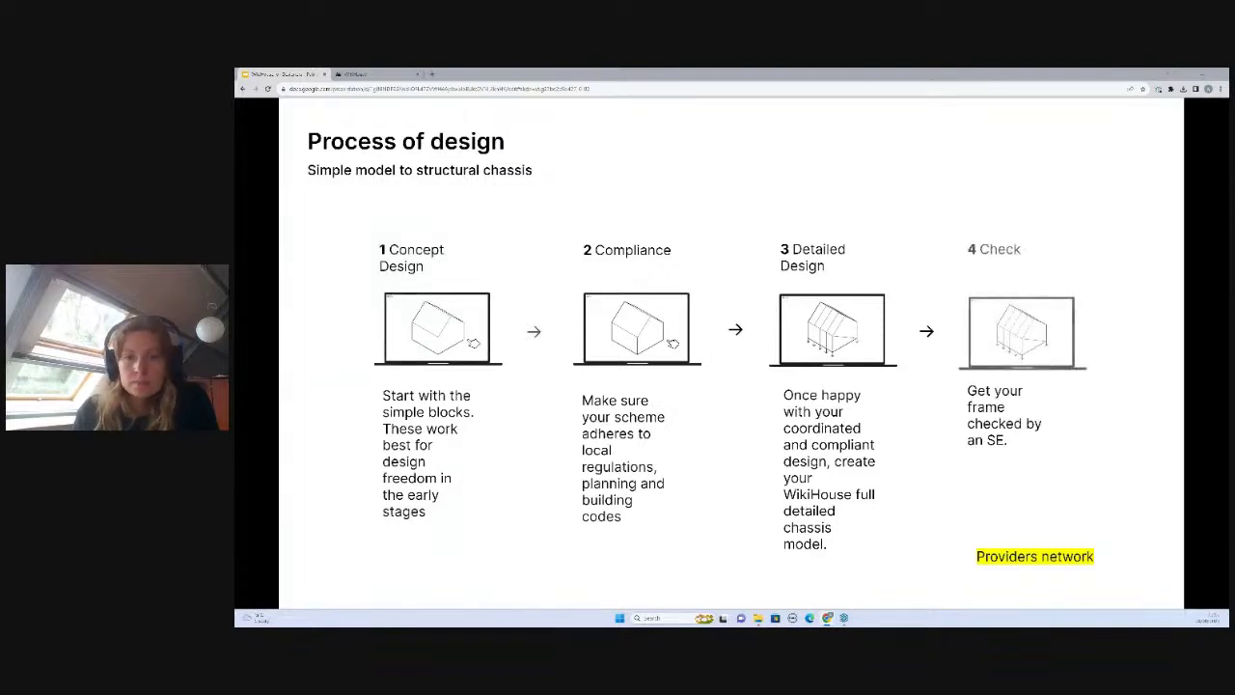
pyautogui.press('Right')
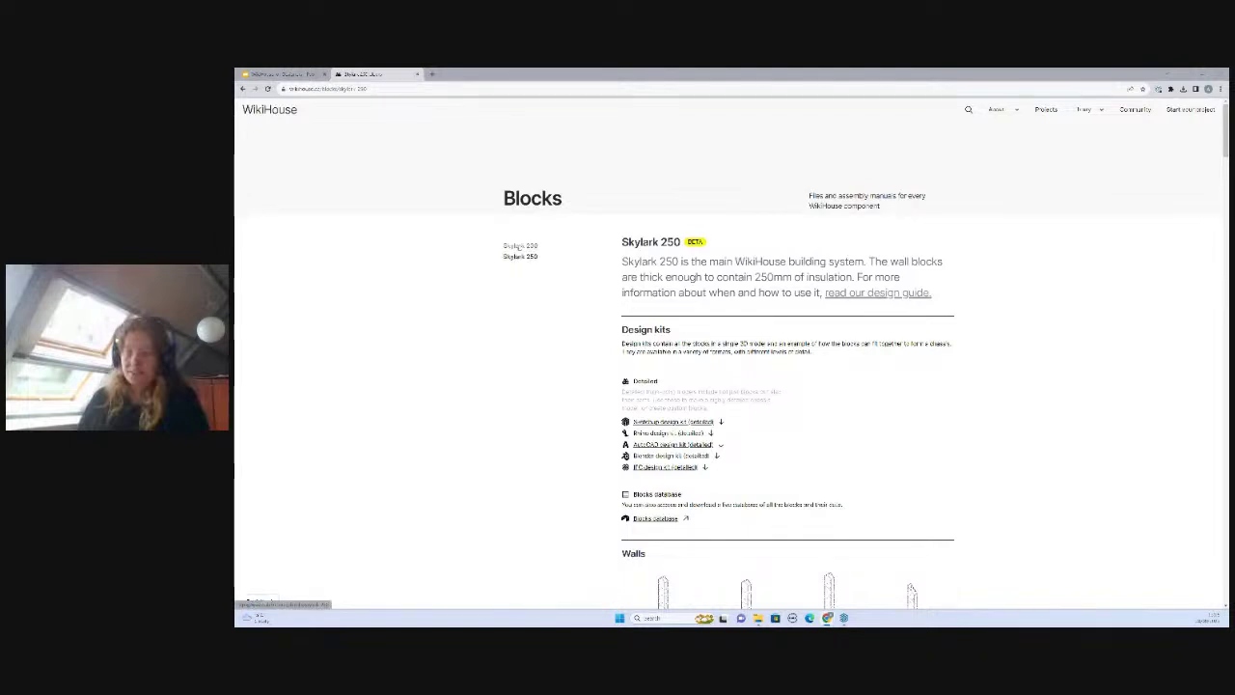
# - Show the Skylark 200 blocks page on the WikiHouse site and go to its design kit downloads
pyautogui.click(521, 246)
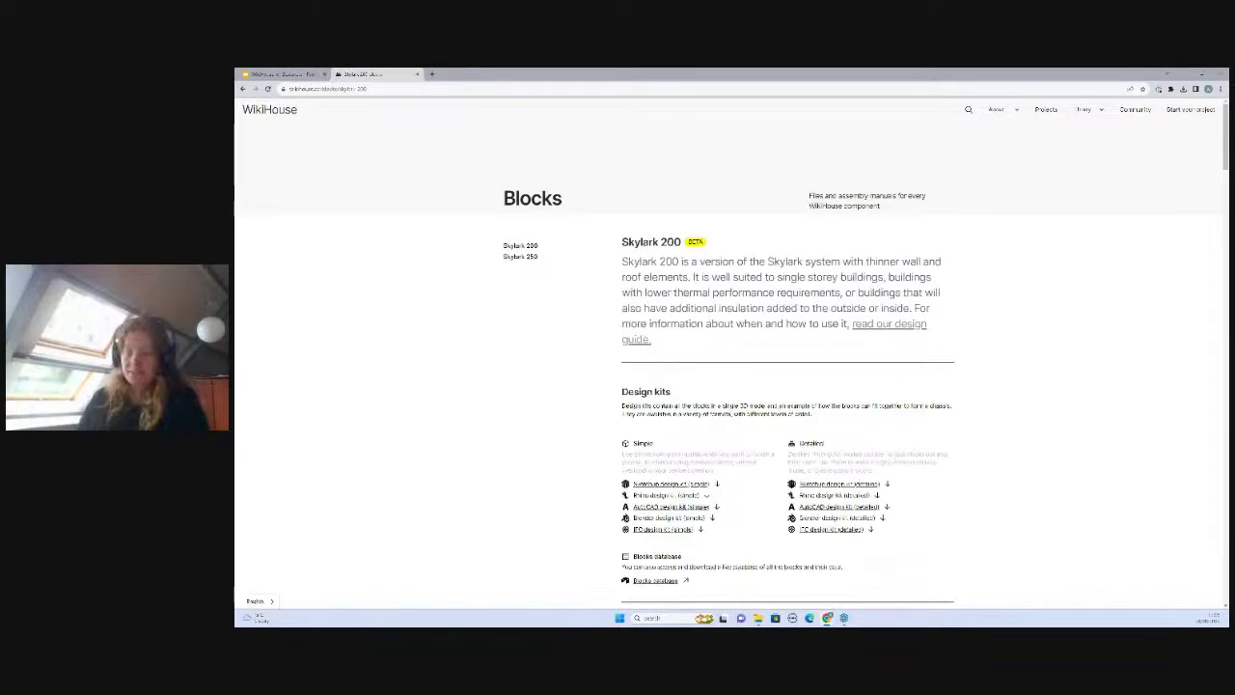
pyautogui.scroll(-1, 532, 248)
pyautogui.scroll(-3, 732, 357)
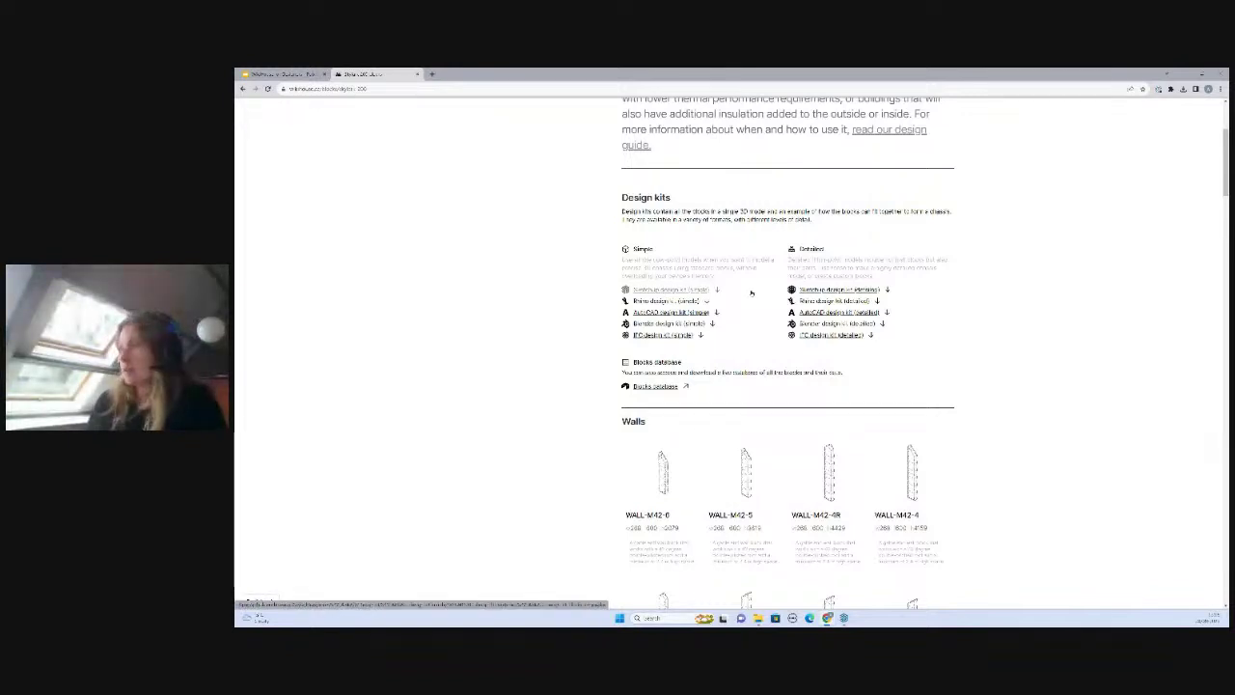
# - Switch to the SketchUp model of the block library and view the full layout of blocks
pyautogui.moveTo(844, 618)
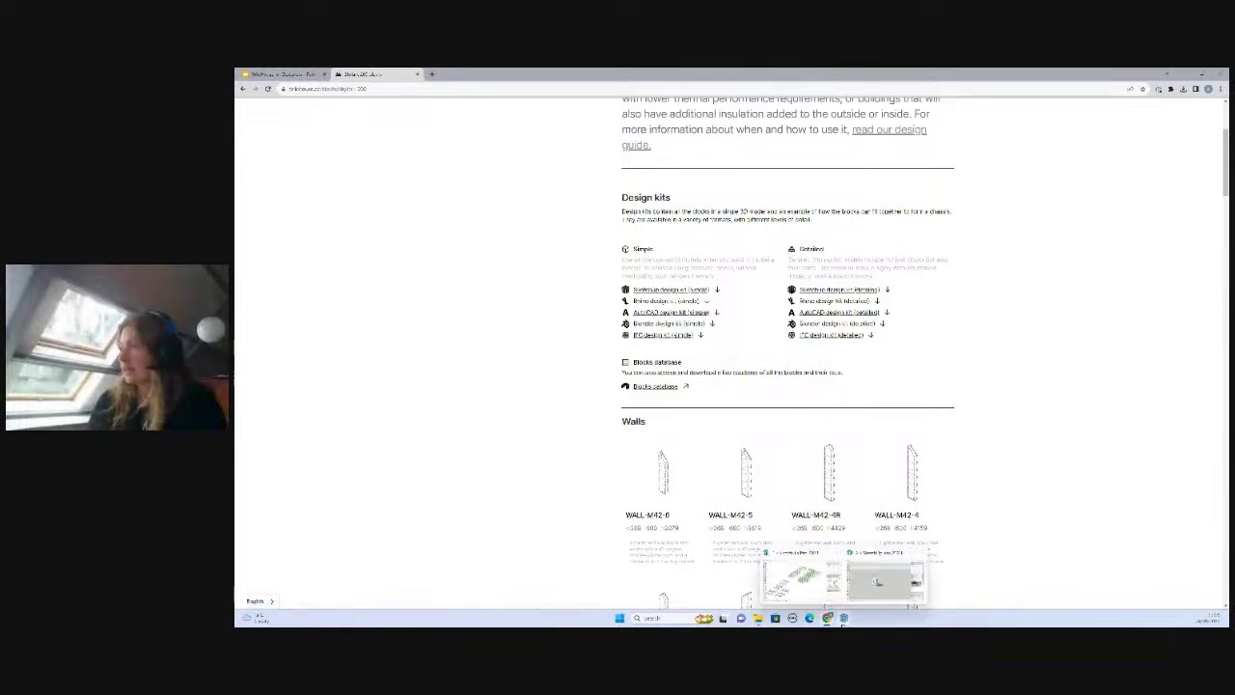
pyautogui.moveTo(876, 582)
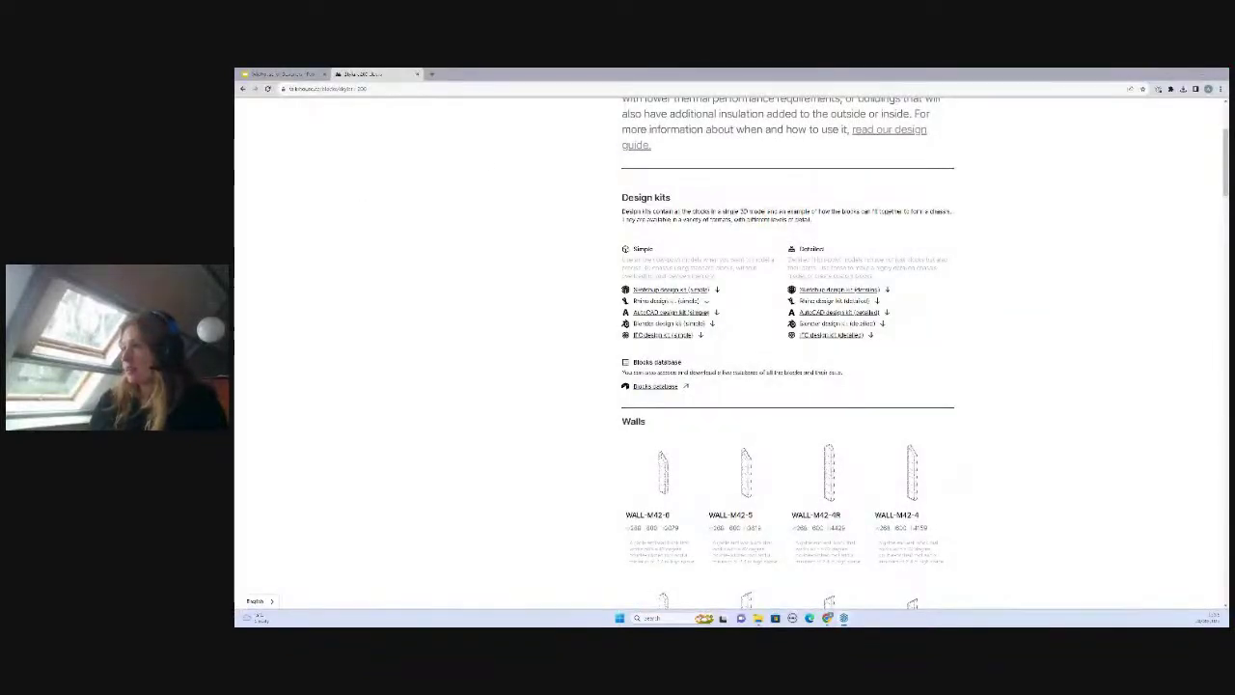
pyautogui.moveTo(235, 221)
pyautogui.mouseDown()
pyautogui.moveTo(634, 70)
pyautogui.moveTo(672, 69)
pyautogui.mouseUp()
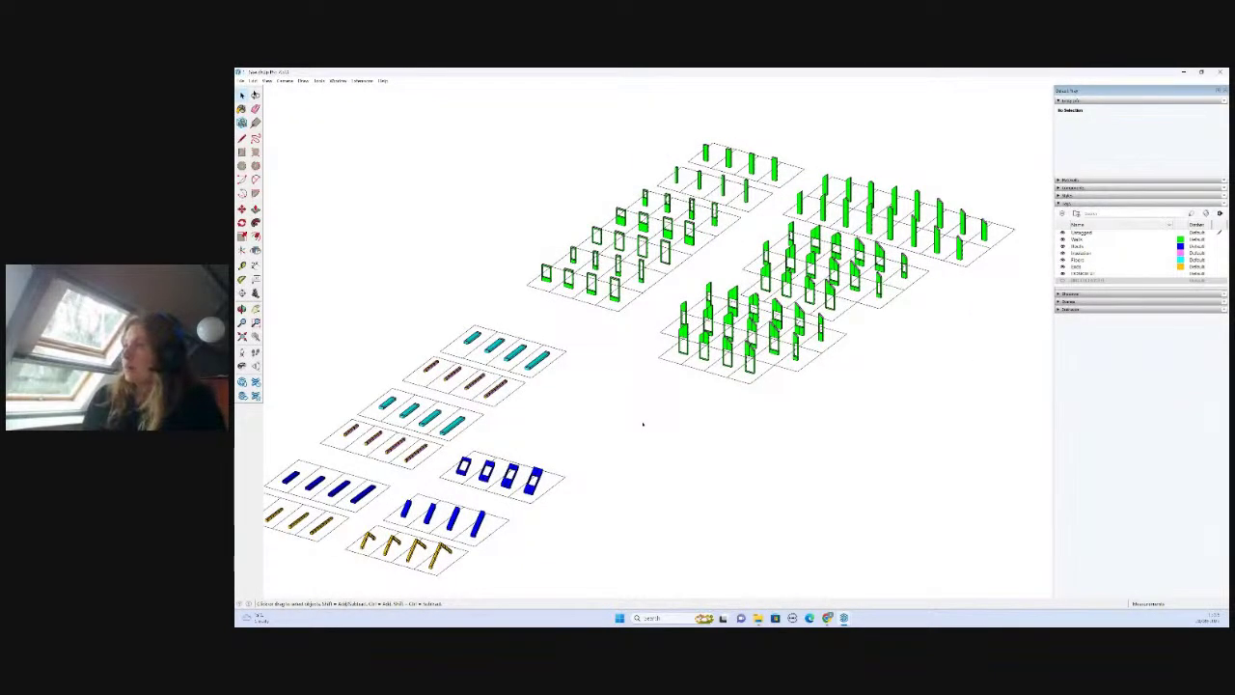
pyautogui.scroll(-2, 643, 413)
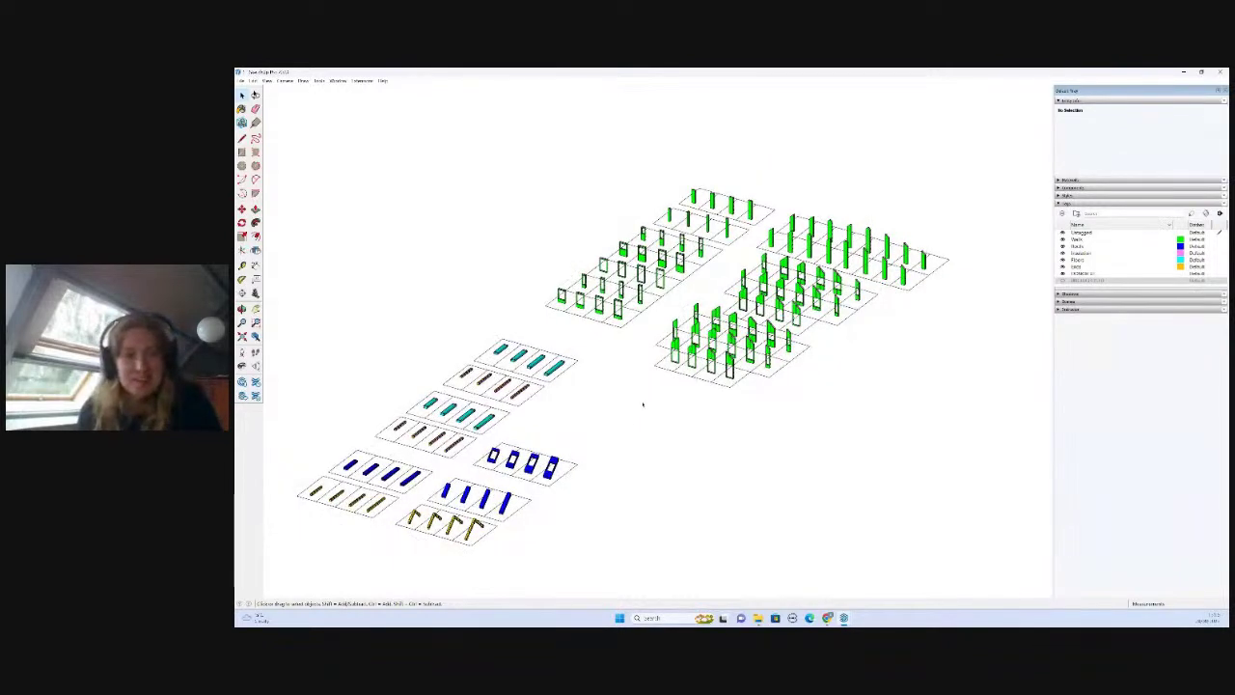
pyautogui.scroll(-1, 615, 361)
pyautogui.scroll(1, 680, 188)
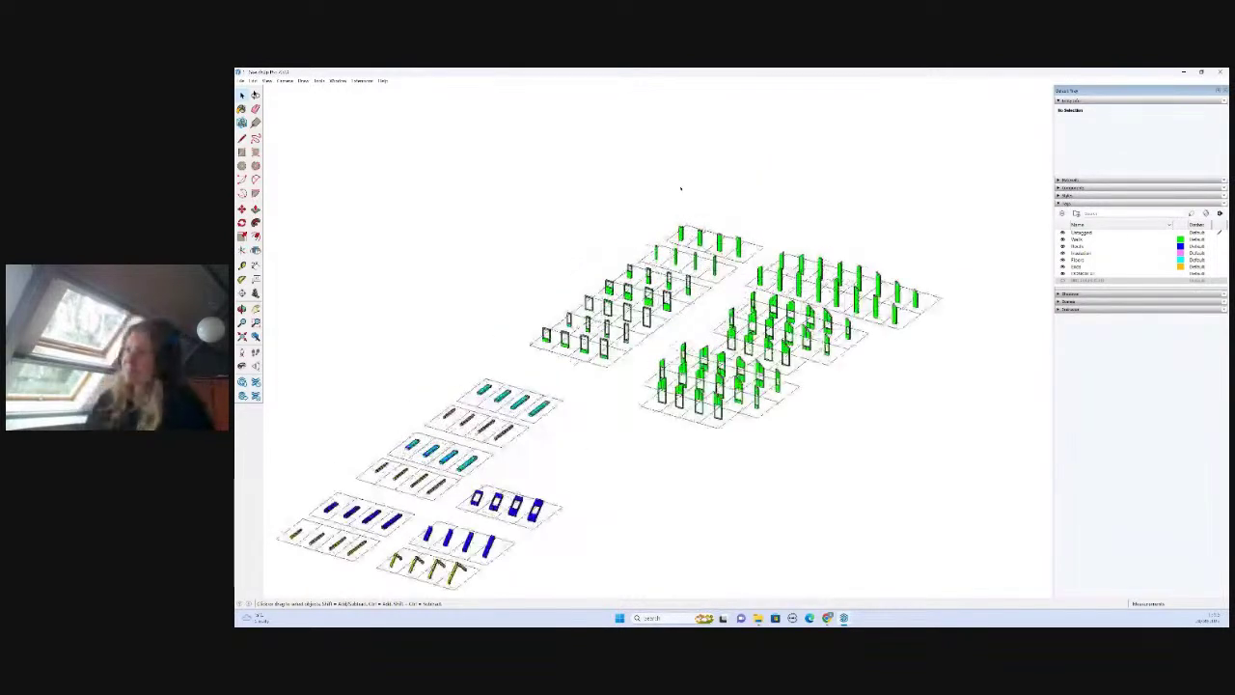
# - Examine the green wall blocks up close, selecting the first block of the rearmost row and the first narrow block in front of it
pyautogui.scroll(4, 680, 188)
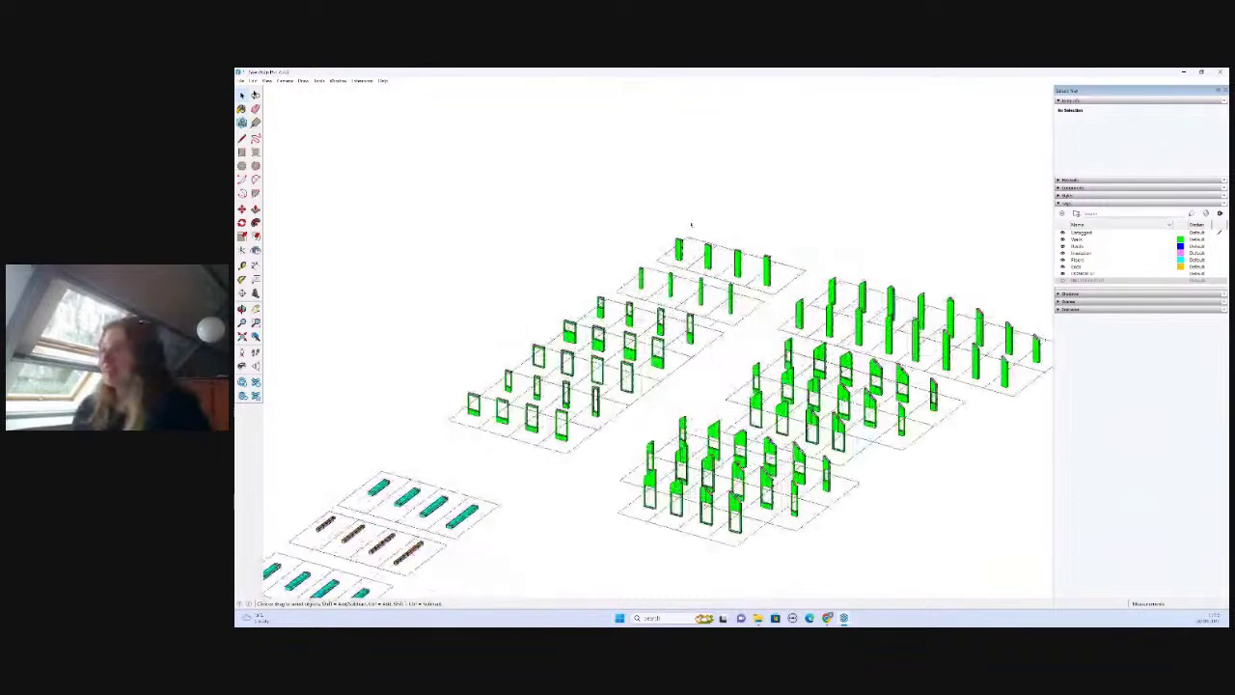
pyautogui.scroll(1, 691, 224)
pyautogui.scroll(-2, 598, 253)
pyautogui.scroll(3, 598, 254)
pyautogui.scroll(2, 735, 198)
pyautogui.click(628, 314)
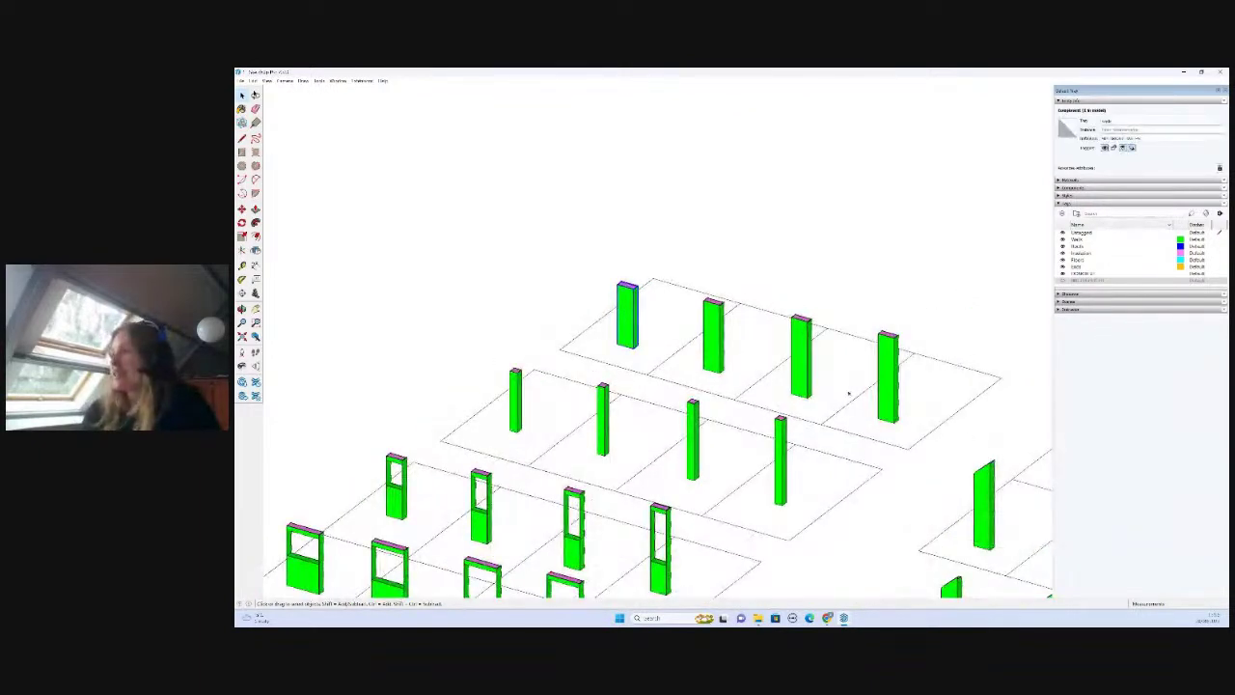
pyautogui.scroll(-3, 656, 241)
pyautogui.scroll(1, 585, 383)
pyautogui.click(567, 343)
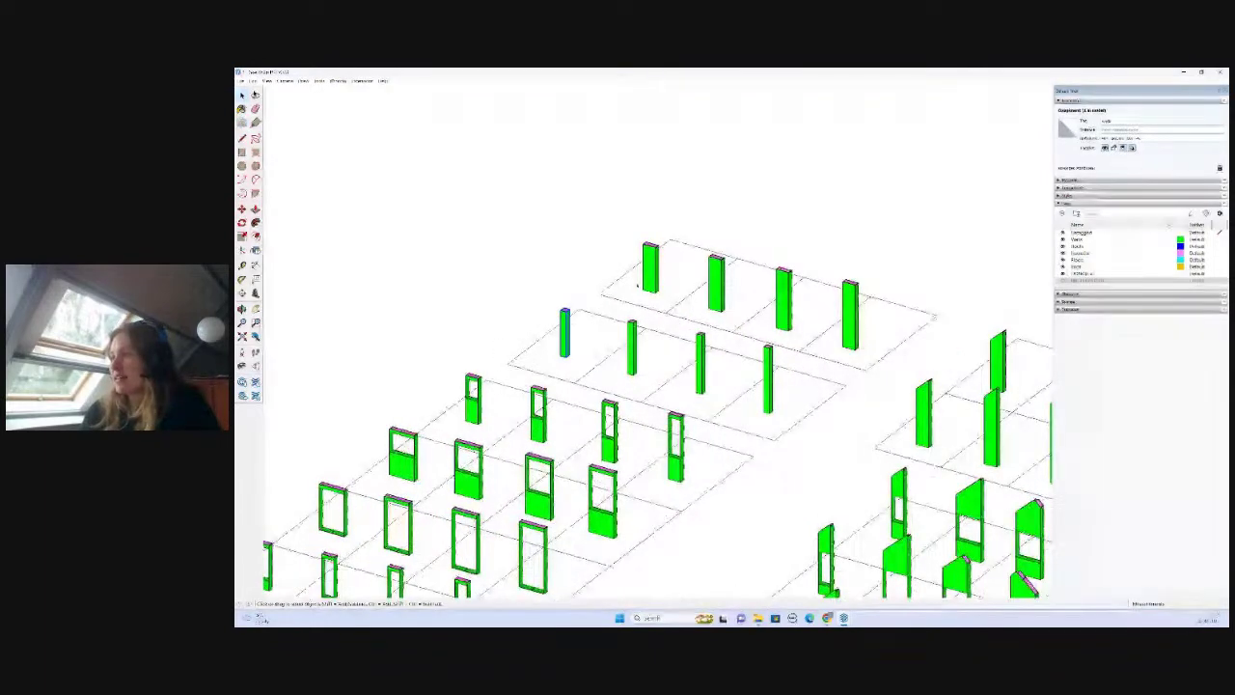
# - Examine the cyan floor blocks and the end of an orange-and-purple block up close
pyautogui.scroll(-3, 637, 286)
pyautogui.scroll(-1, 784, 224)
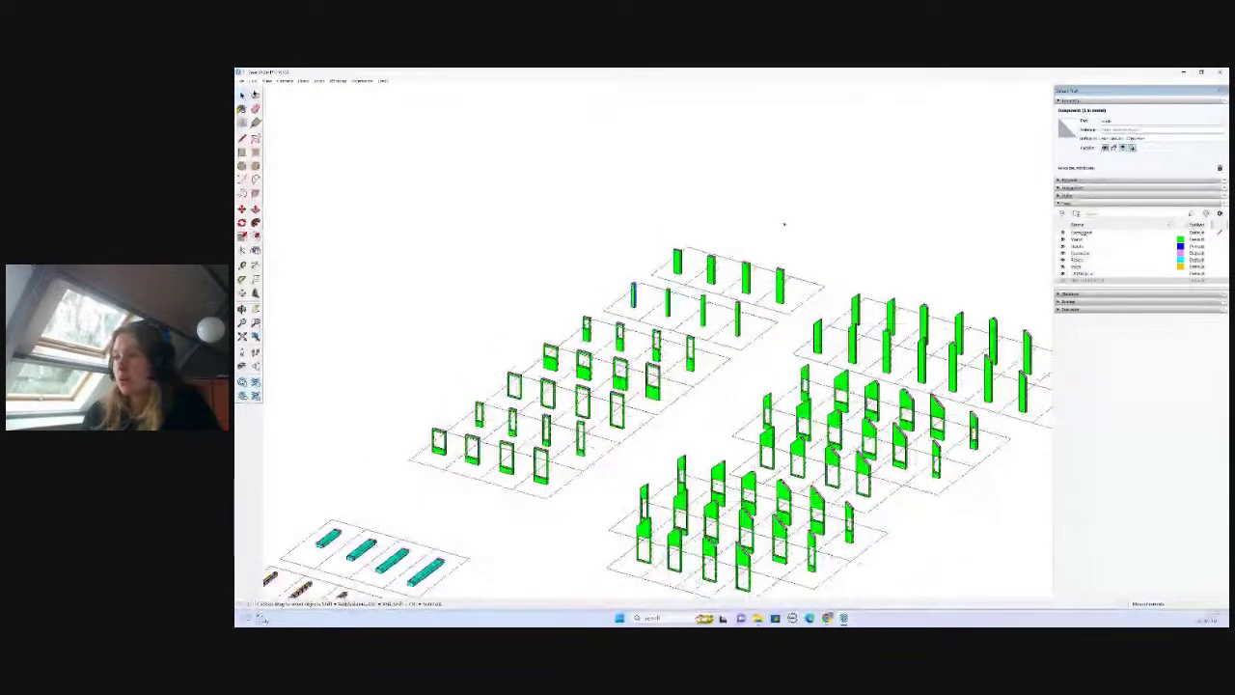
pyautogui.scroll(-3, 785, 224)
pyautogui.scroll(5, 524, 422)
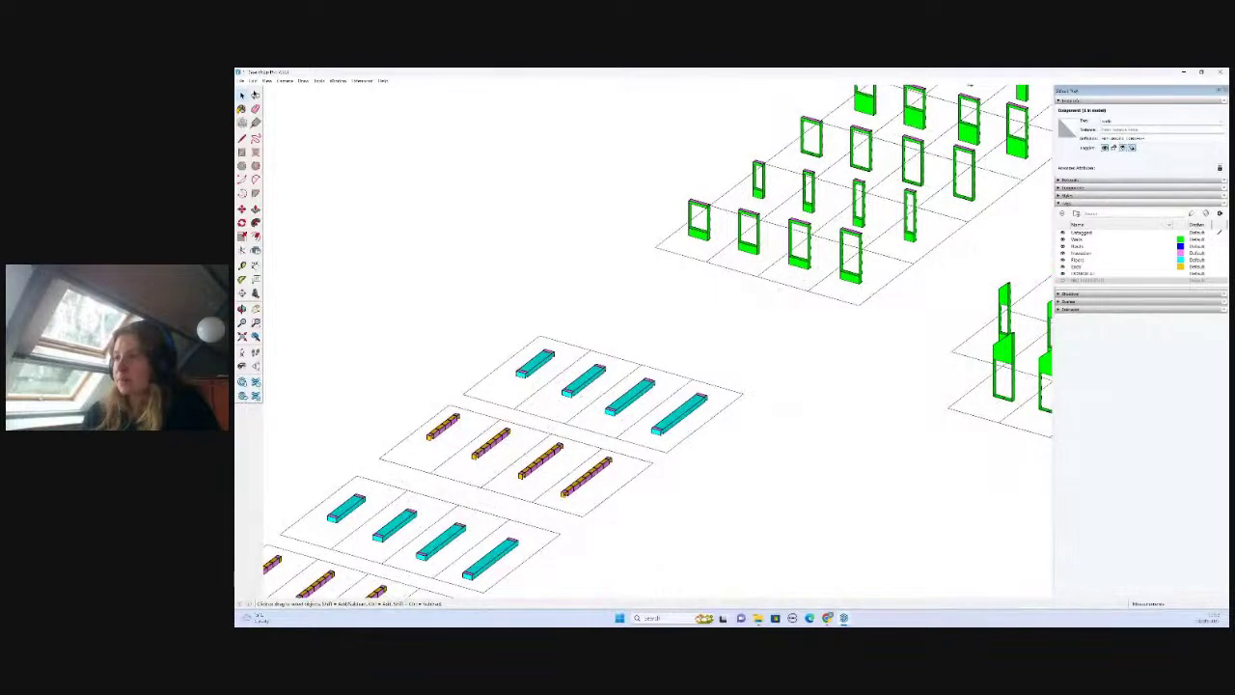
pyautogui.scroll(1, 405, 433)
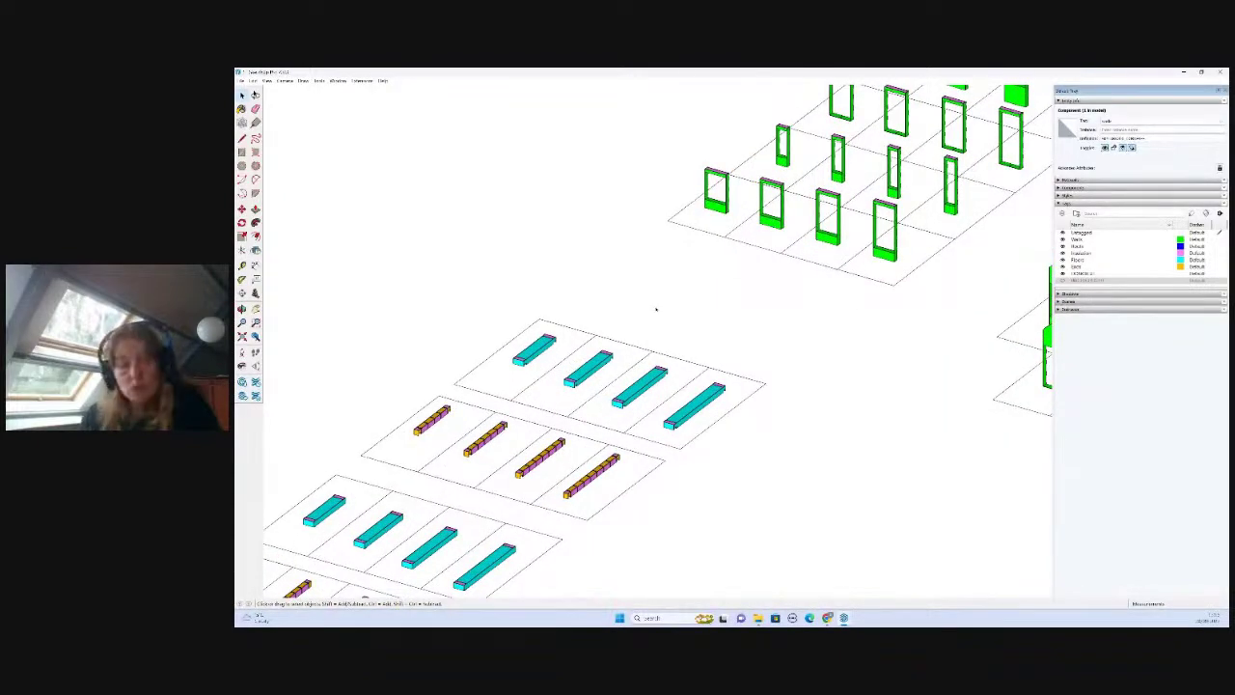
pyautogui.scroll(-2, 655, 309)
pyautogui.scroll(6, 552, 429)
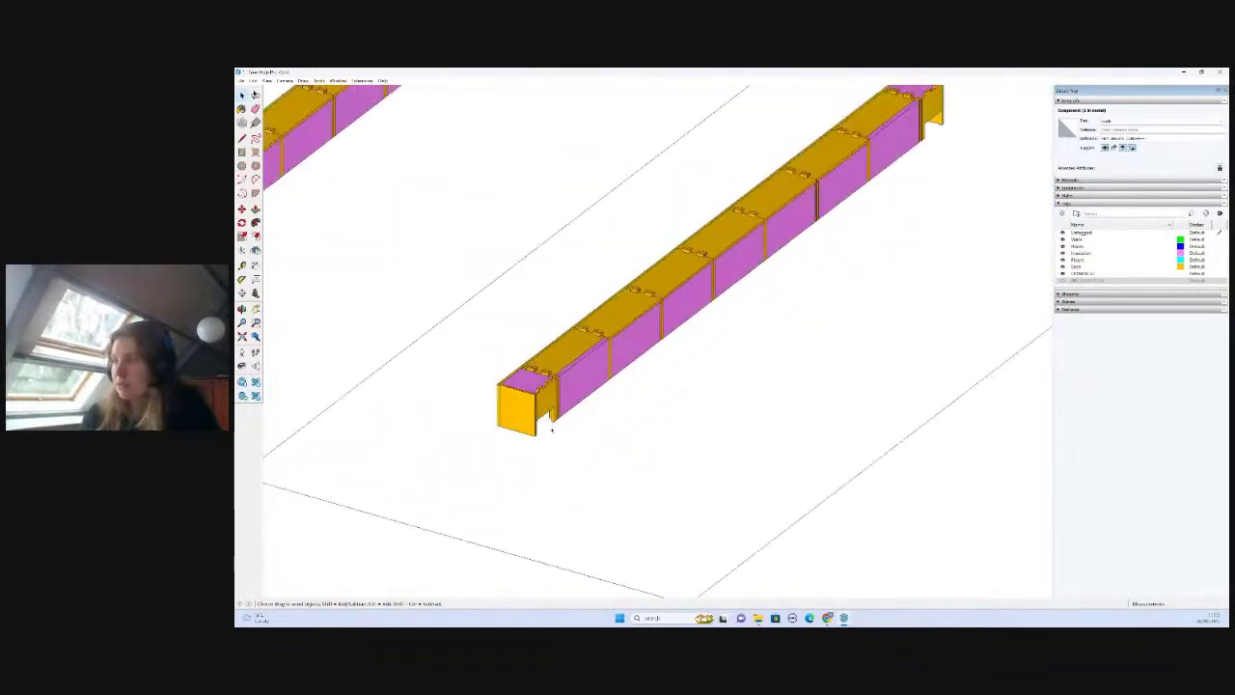
# - Examine the notched end of the orange-and-purple block up close and the rows of floor and end blocks around it
pyautogui.moveTo(552, 431); pyautogui.dragTo(510, 386, button='middle')
pyautogui.scroll(3, 511, 388)
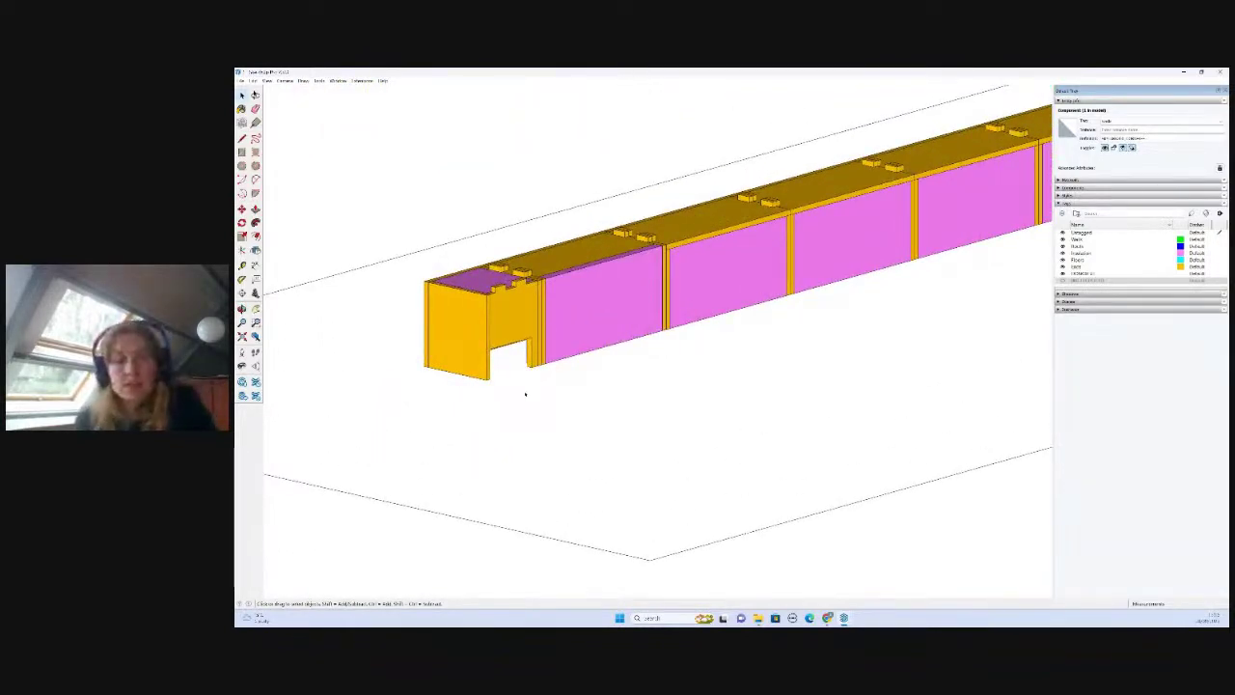
pyautogui.scroll(-3, 552, 325)
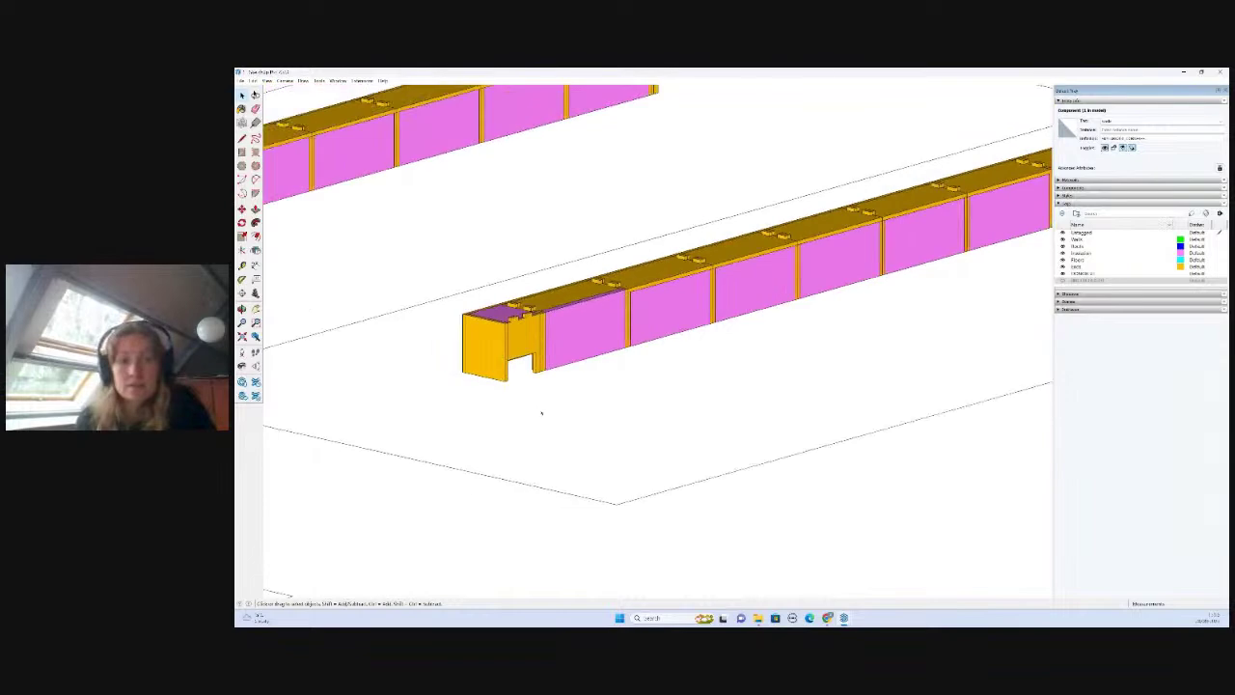
pyautogui.scroll(-8, 567, 384)
pyautogui.scroll(-6, 633, 299)
pyautogui.scroll(4, 358, 337)
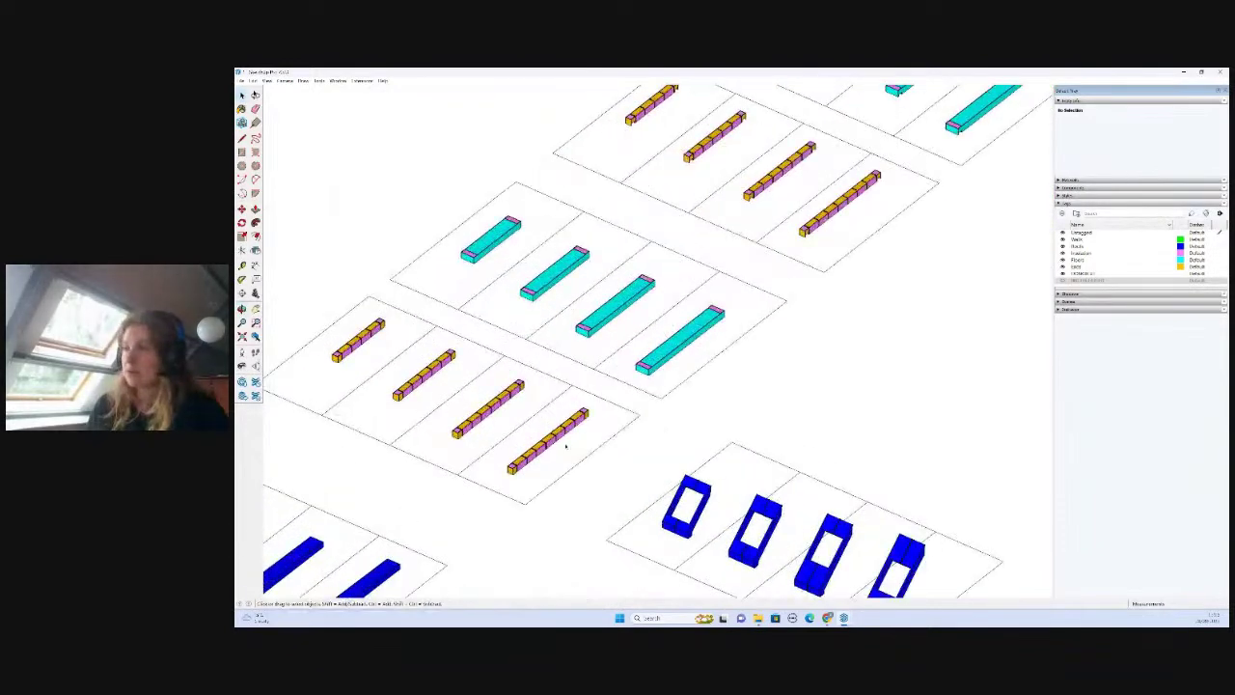
# - Examine the roof blocks: the flat and sloping blue rows, the orange straight and angled end blocks, and the blue blocks with openings
pyautogui.scroll(-6, 567, 359)
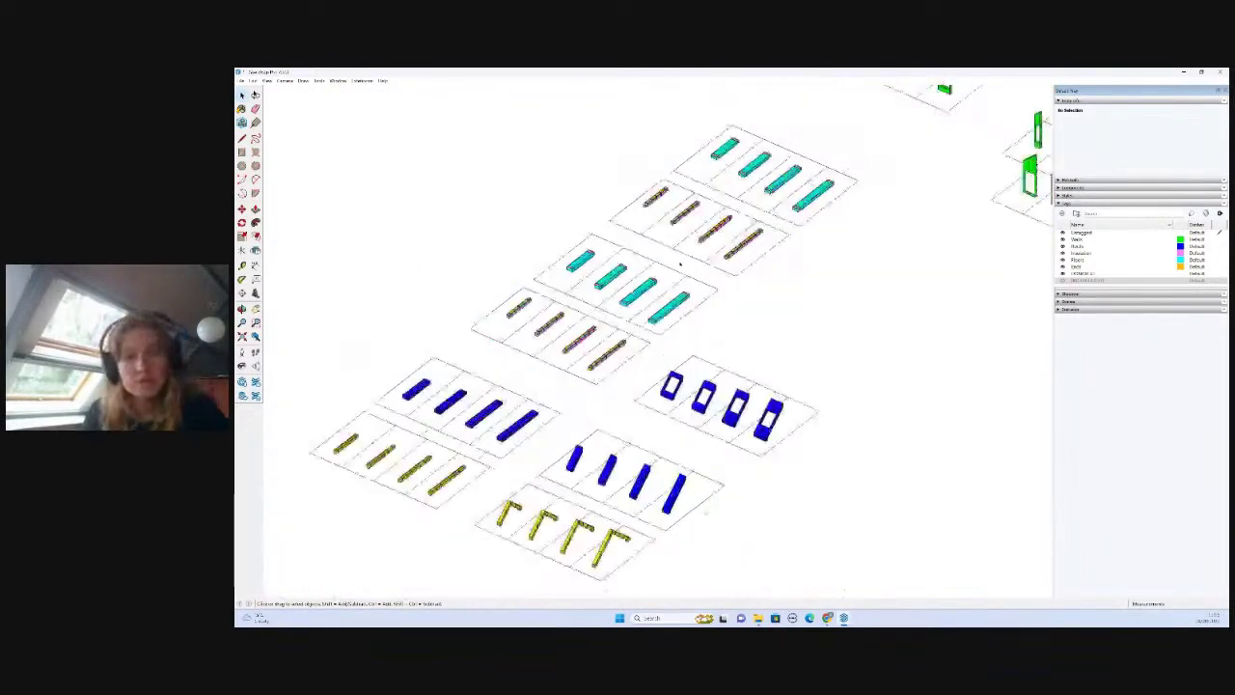
pyautogui.scroll(3, 473, 422)
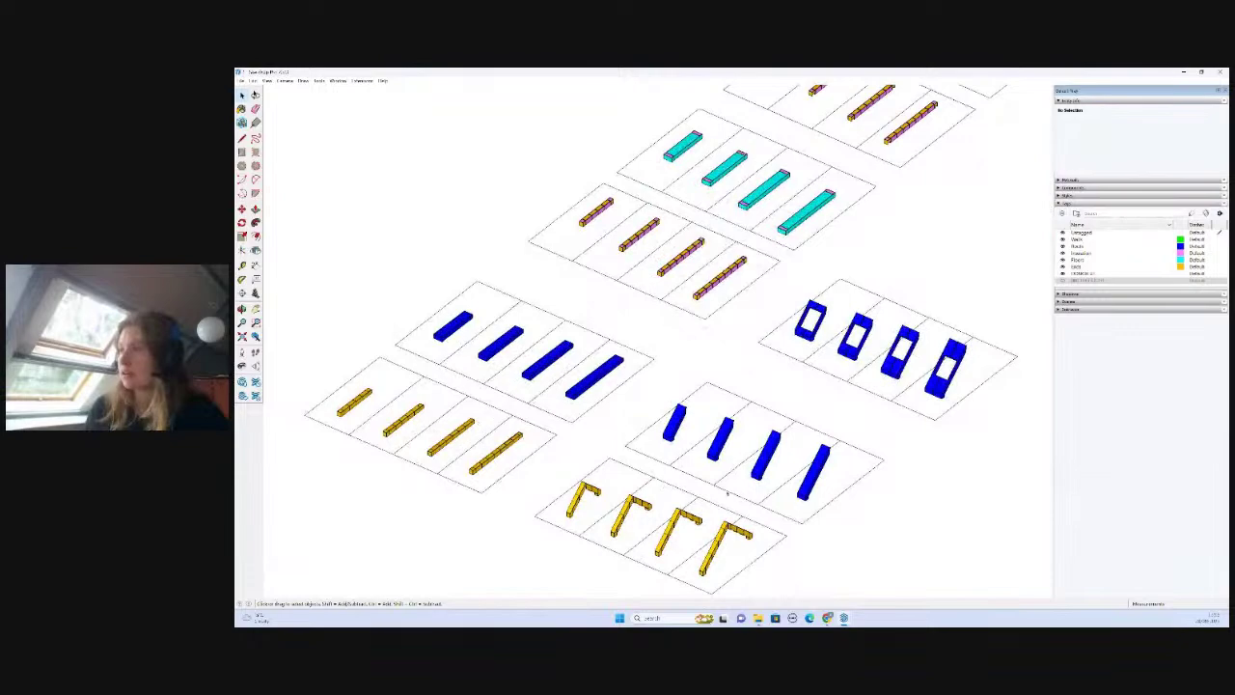
pyautogui.scroll(-1, 450, 388)
pyautogui.scroll(3, 451, 388)
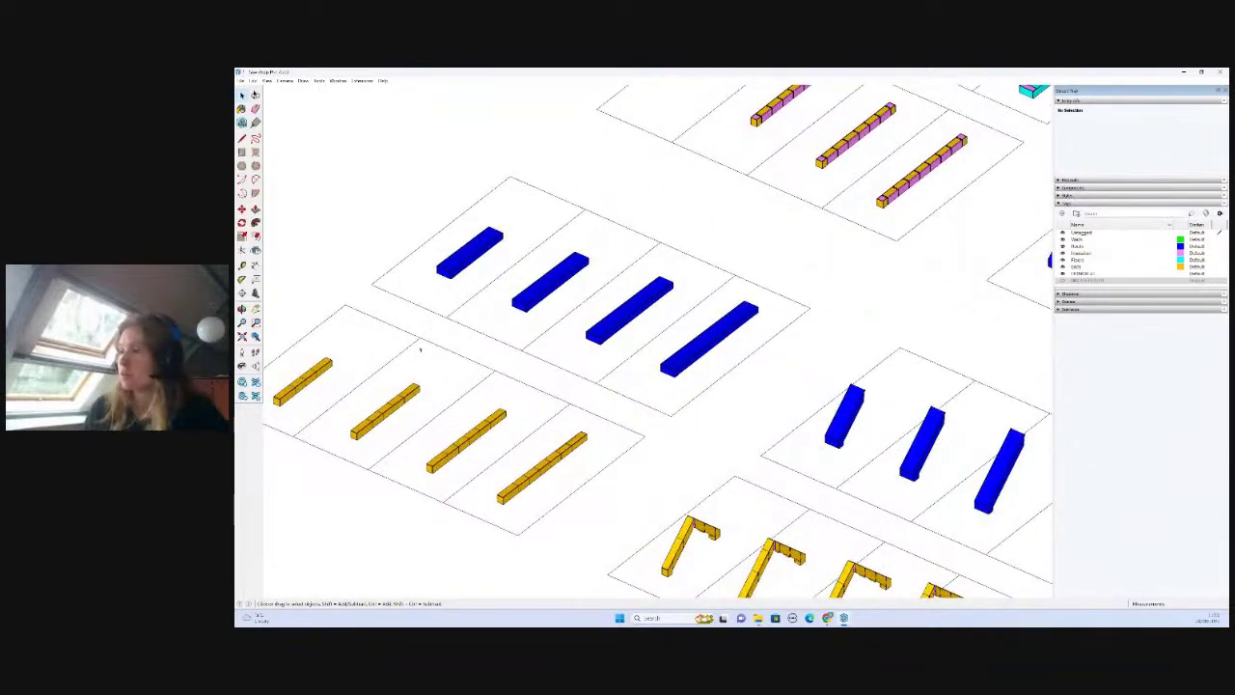
pyautogui.scroll(-4, 579, 454)
pyautogui.moveTo(640, 499); pyautogui.dragTo(645, 481, button='middle')
pyautogui.scroll(3, 679, 394)
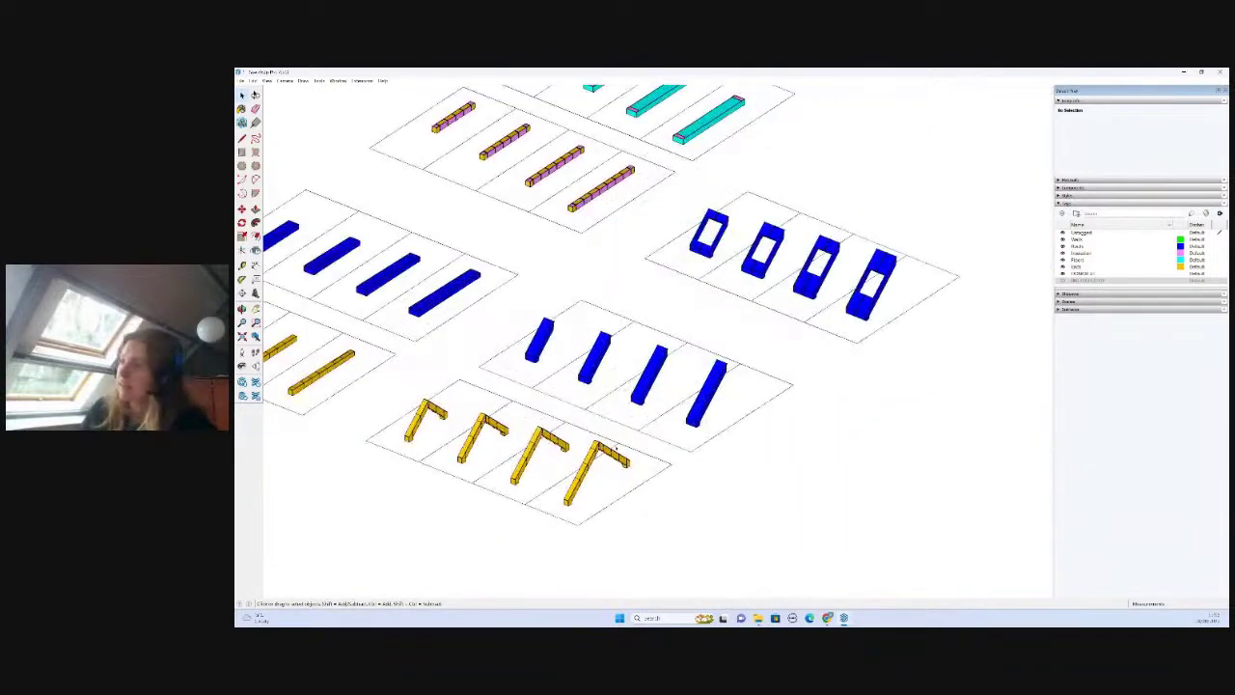
pyautogui.scroll(-3, 487, 493)
pyautogui.scroll(2, 727, 457)
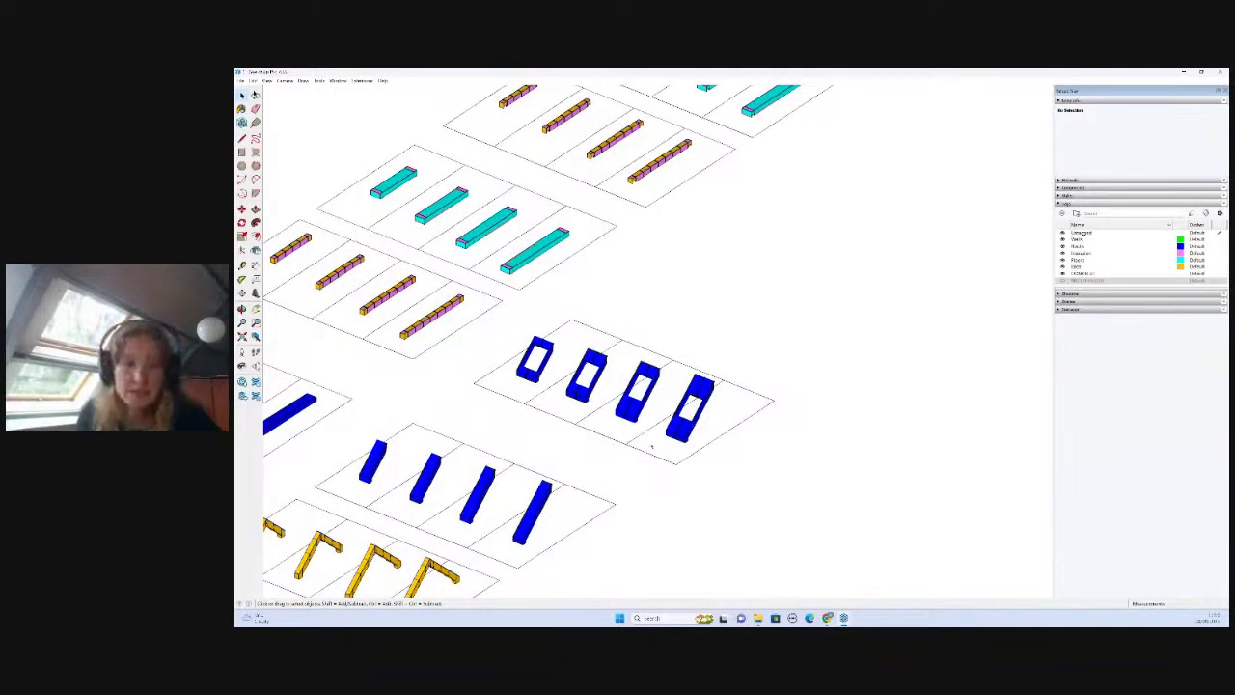
pyautogui.scroll(-1, 687, 410)
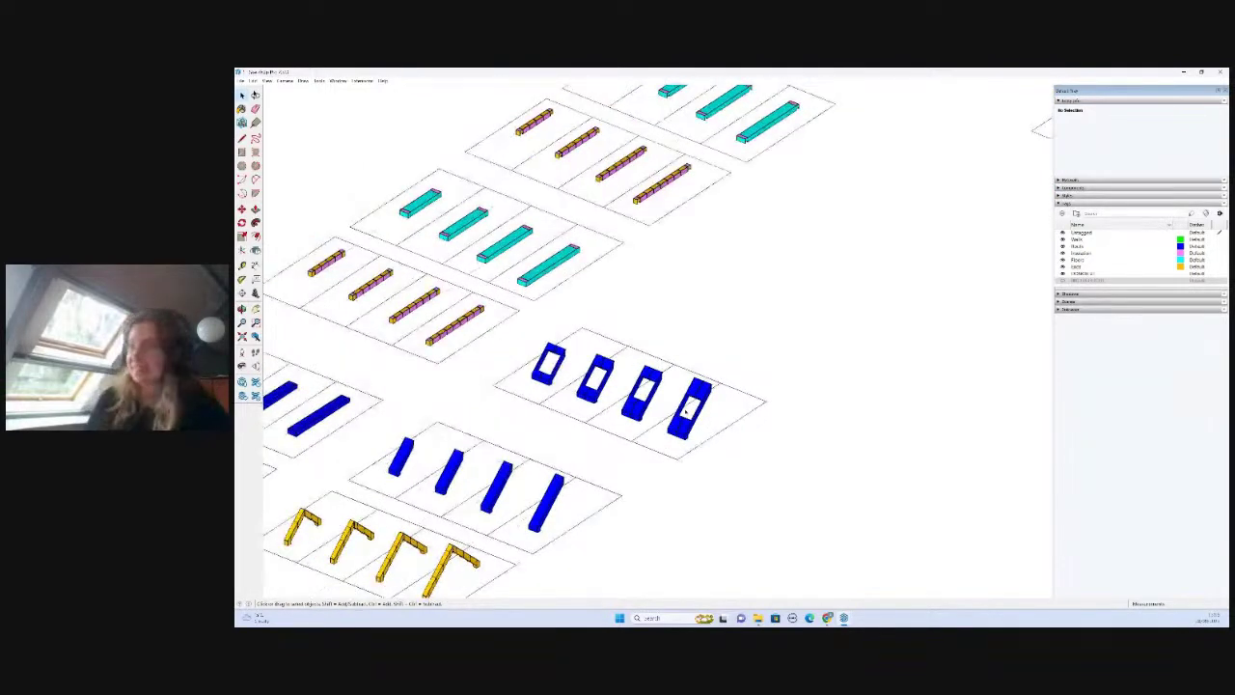
pyautogui.scroll(-2, 687, 411)
pyautogui.scroll(-3, 359, 490)
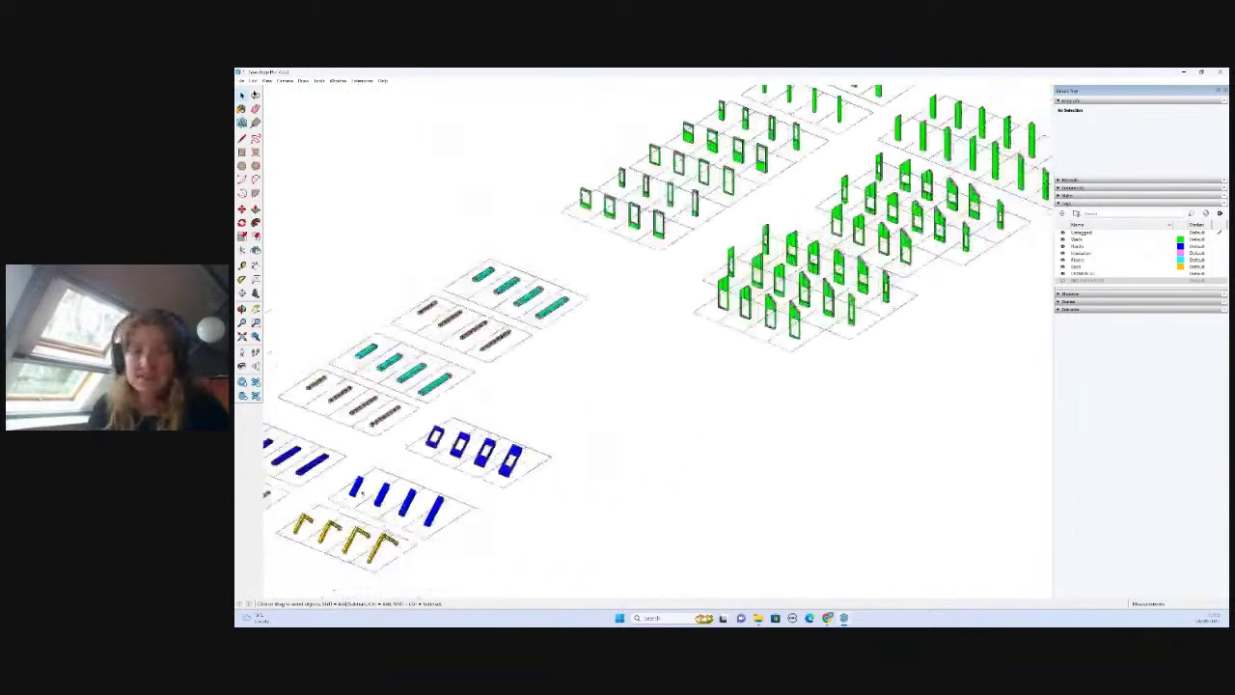
# - Examine the green wall blocks with sloped tops, both the ones with window openings and the solid ones
pyautogui.scroll(-1, 362, 490)
pyautogui.scroll(4, 814, 263)
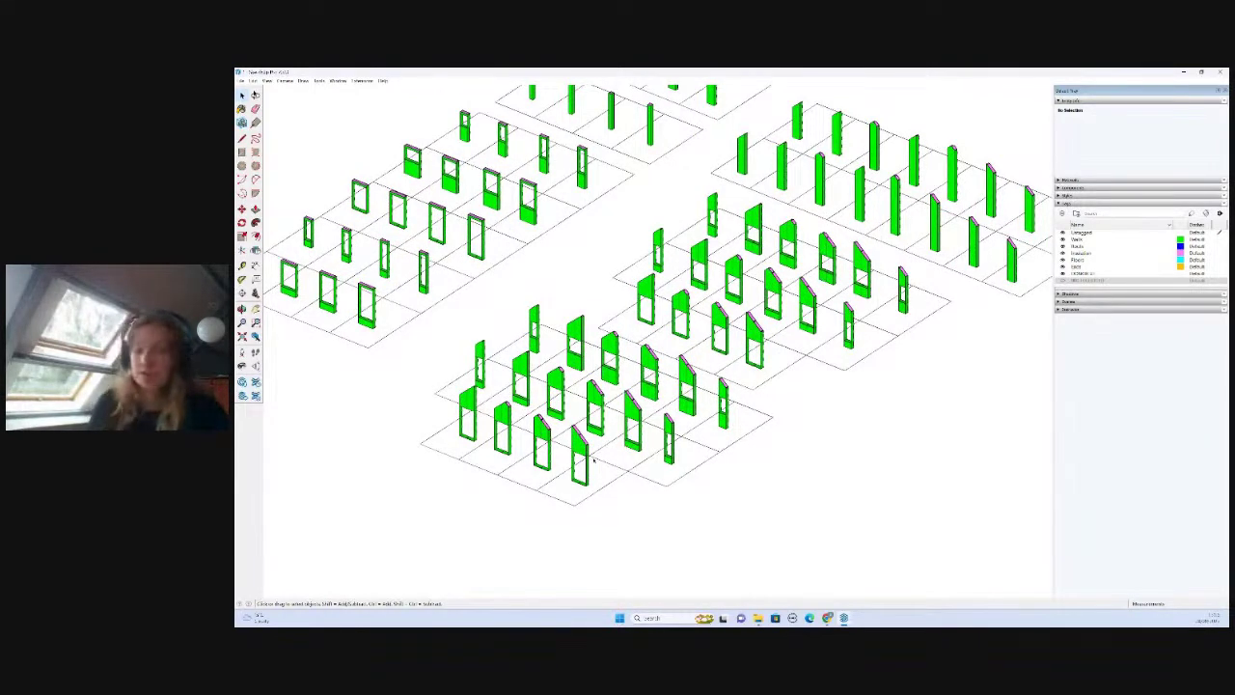
pyautogui.scroll(-3, 547, 511)
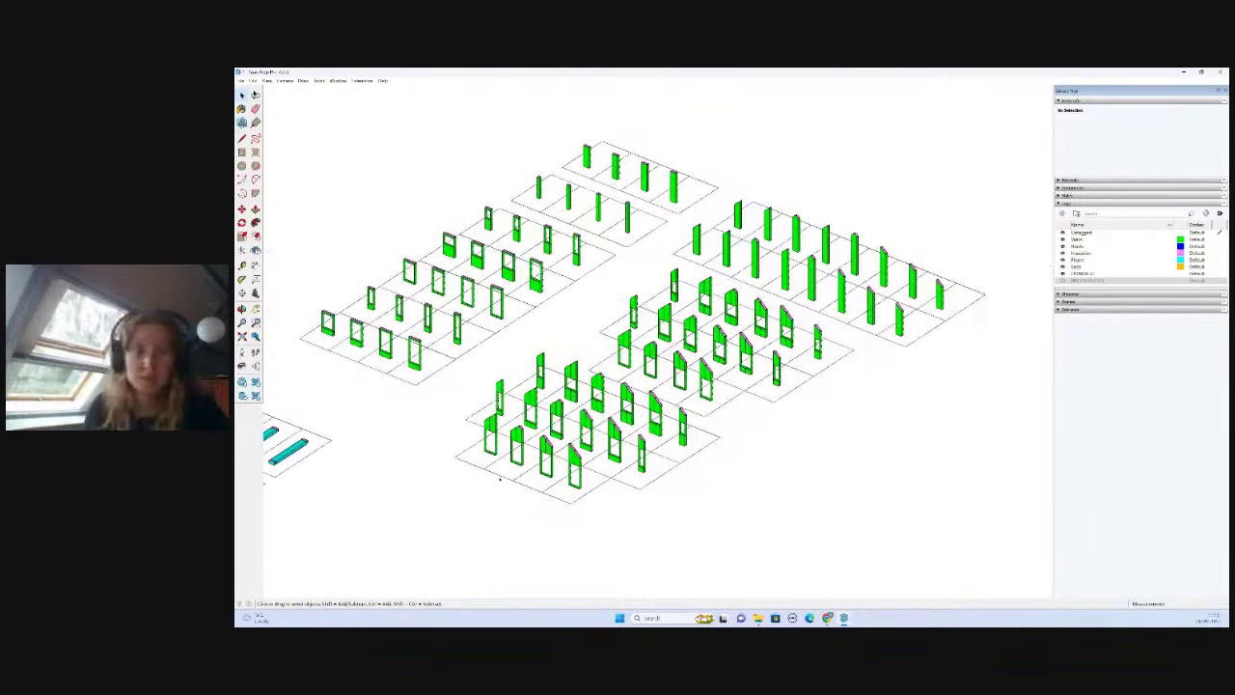
pyautogui.scroll(5, 490, 478)
pyautogui.scroll(-2, 550, 438)
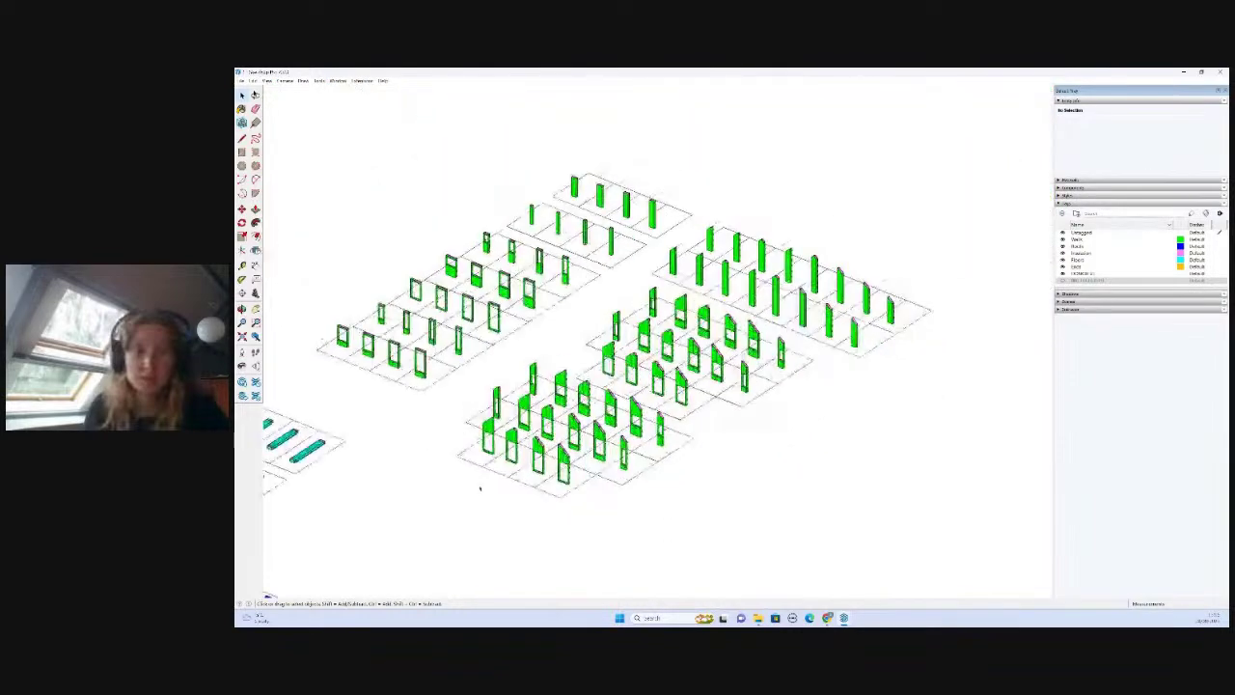
pyautogui.scroll(3, 789, 260)
pyautogui.scroll(-3, 525, 386)
pyautogui.scroll(3, 693, 298)
pyautogui.scroll(2, 513, 403)
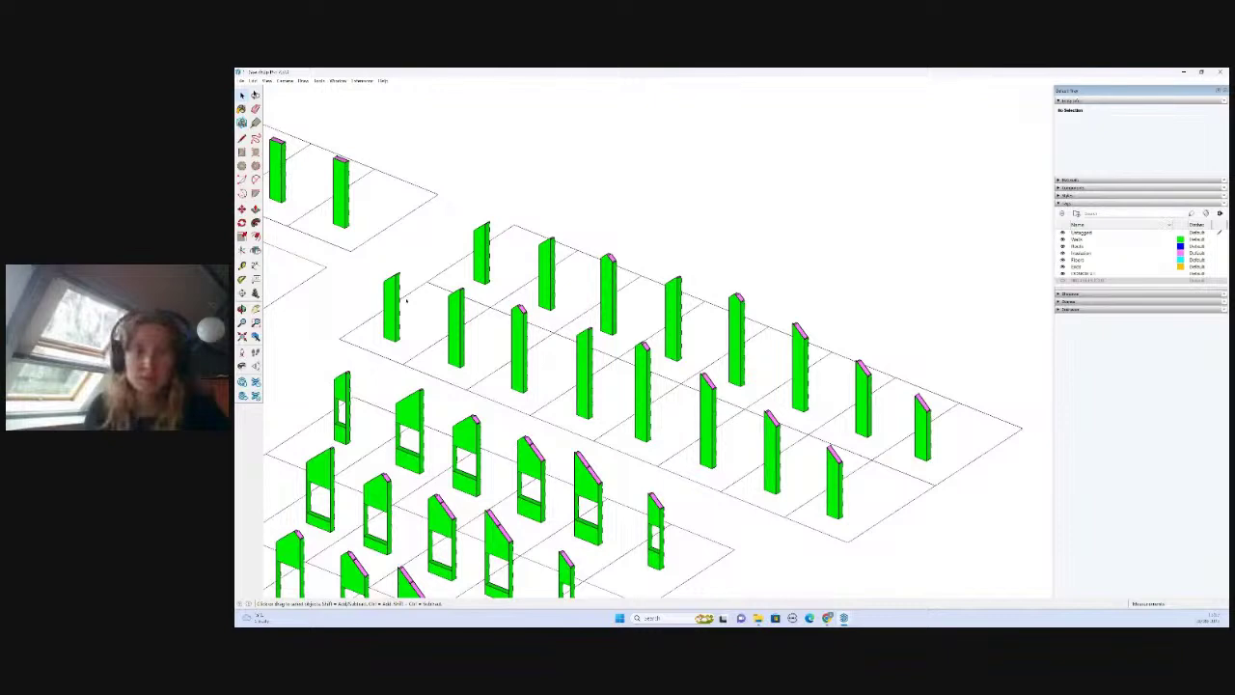
pyautogui.scroll(-10, 406, 301)
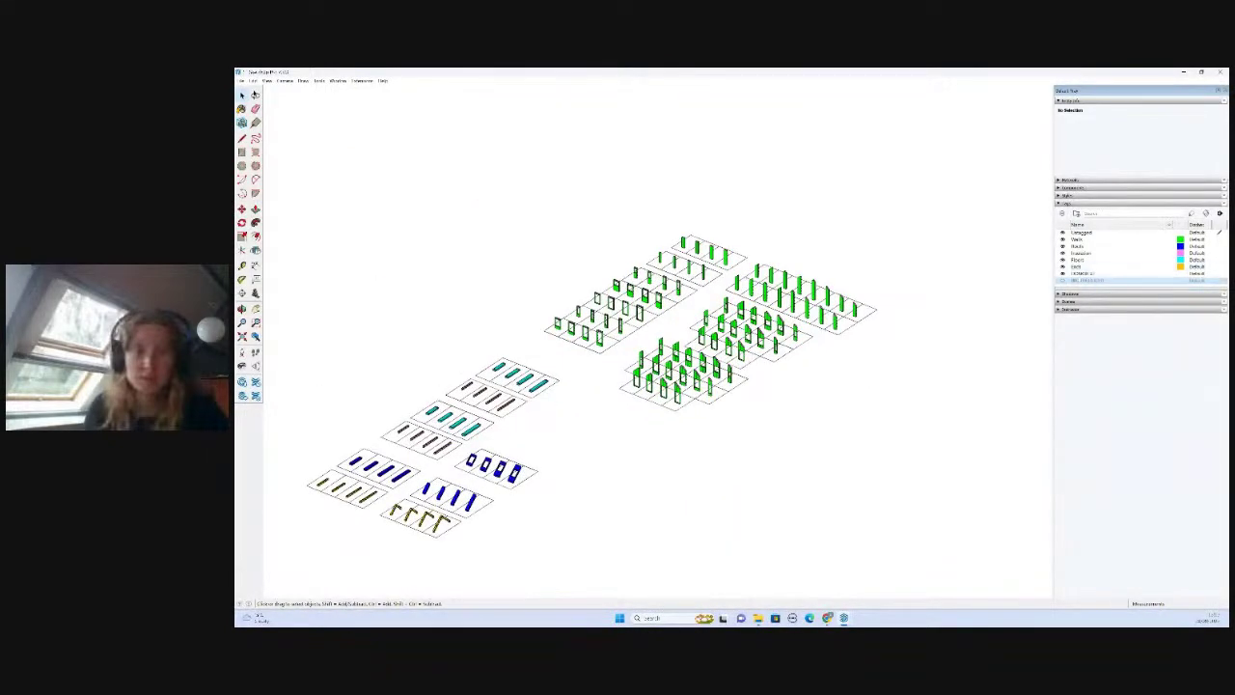
# - Make the hidden last tag visible, and select the first solid wall block and the second cyan floor block on the shaded plots
pyautogui.click(1063, 280)
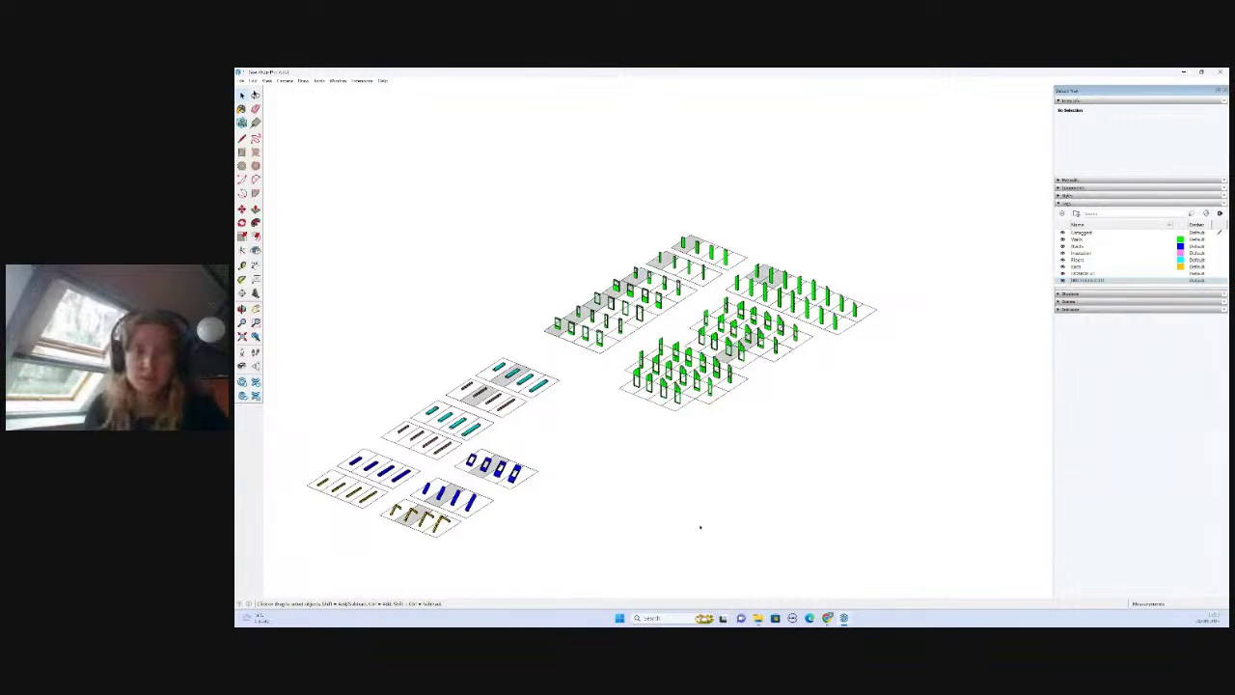
pyautogui.scroll(6, 680, 289)
pyautogui.click(680, 290)
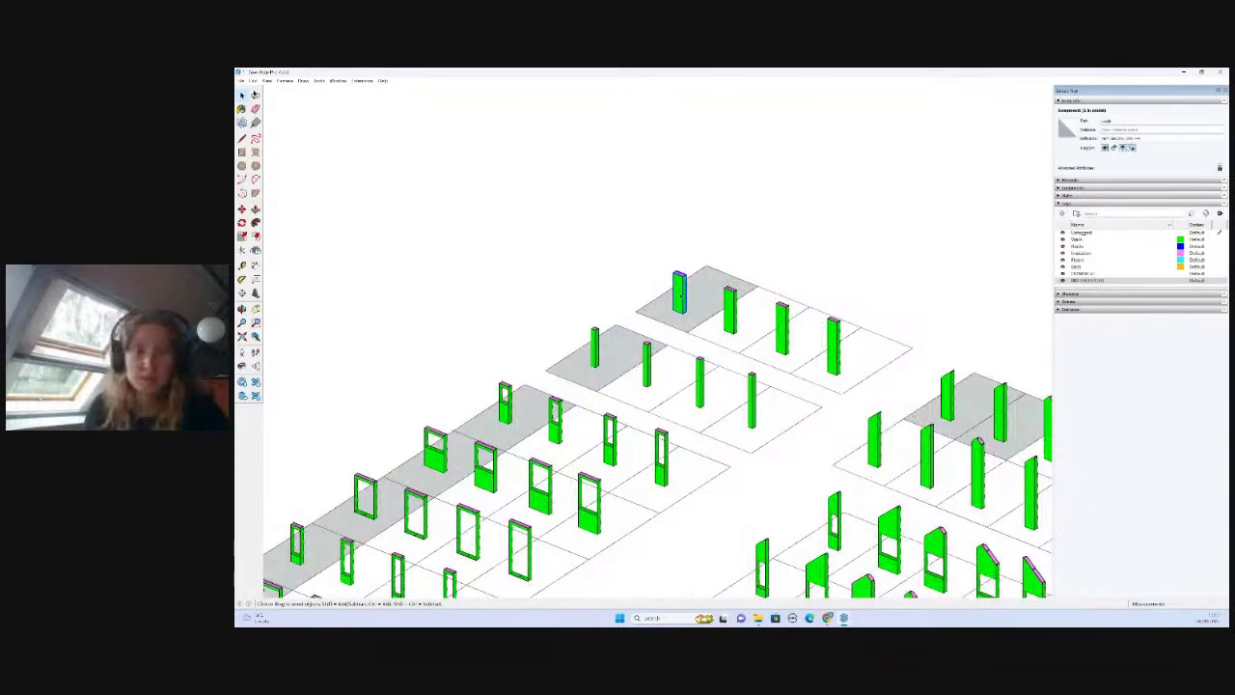
pyautogui.scroll(-5, 412, 418)
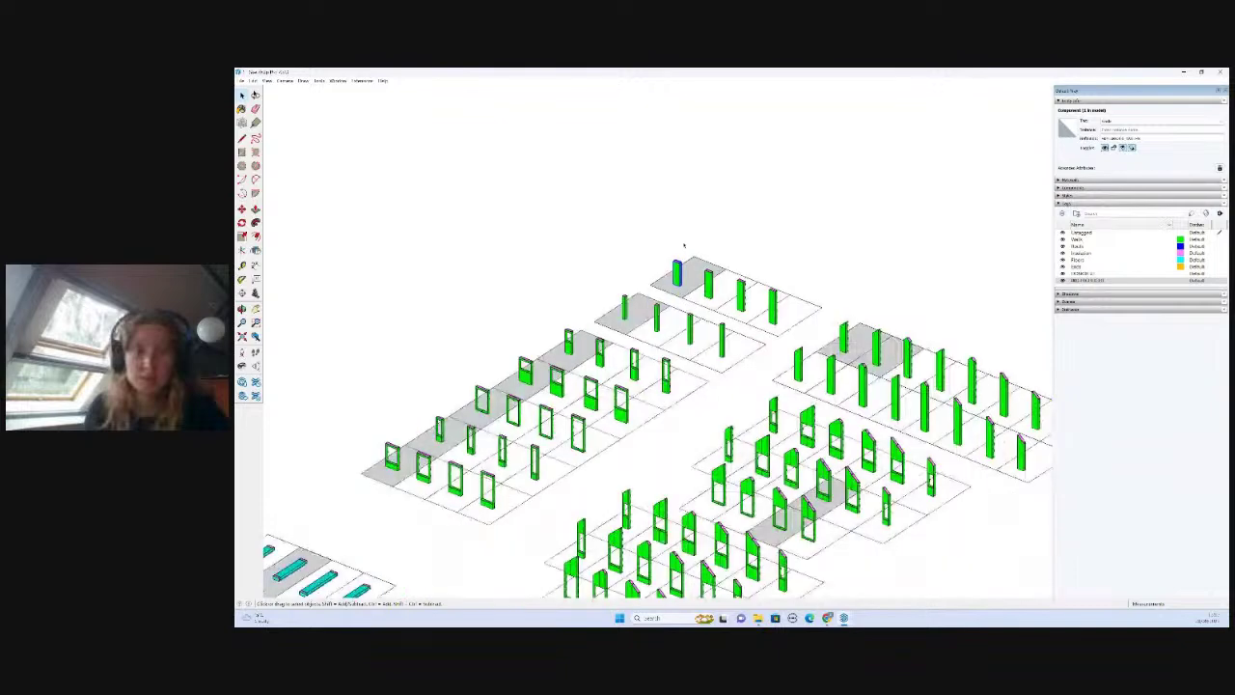
pyautogui.scroll(5, 505, 422)
pyautogui.click(504, 422)
pyautogui.scroll(-5, 577, 363)
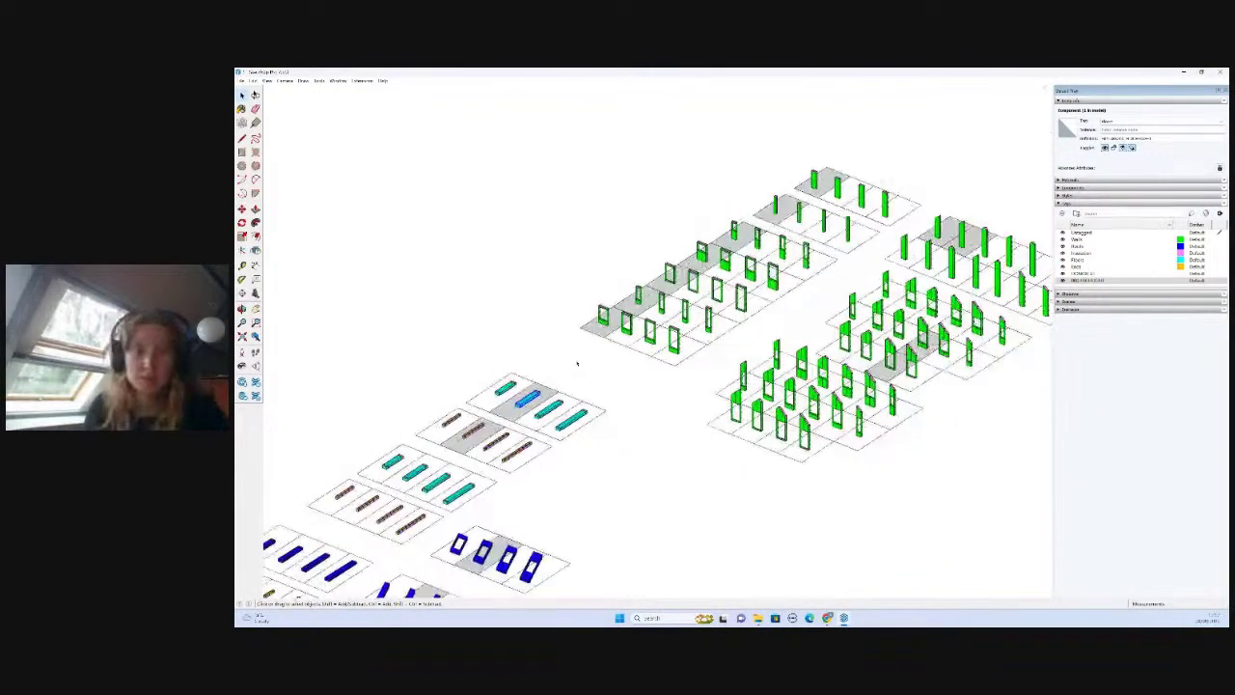
# - Inspect the shaded plots by selecting the second sloping blue roof block and a green sloped-top wall block with a window opening
pyautogui.scroll(4, 577, 363)
pyautogui.scroll(2, 405, 574)
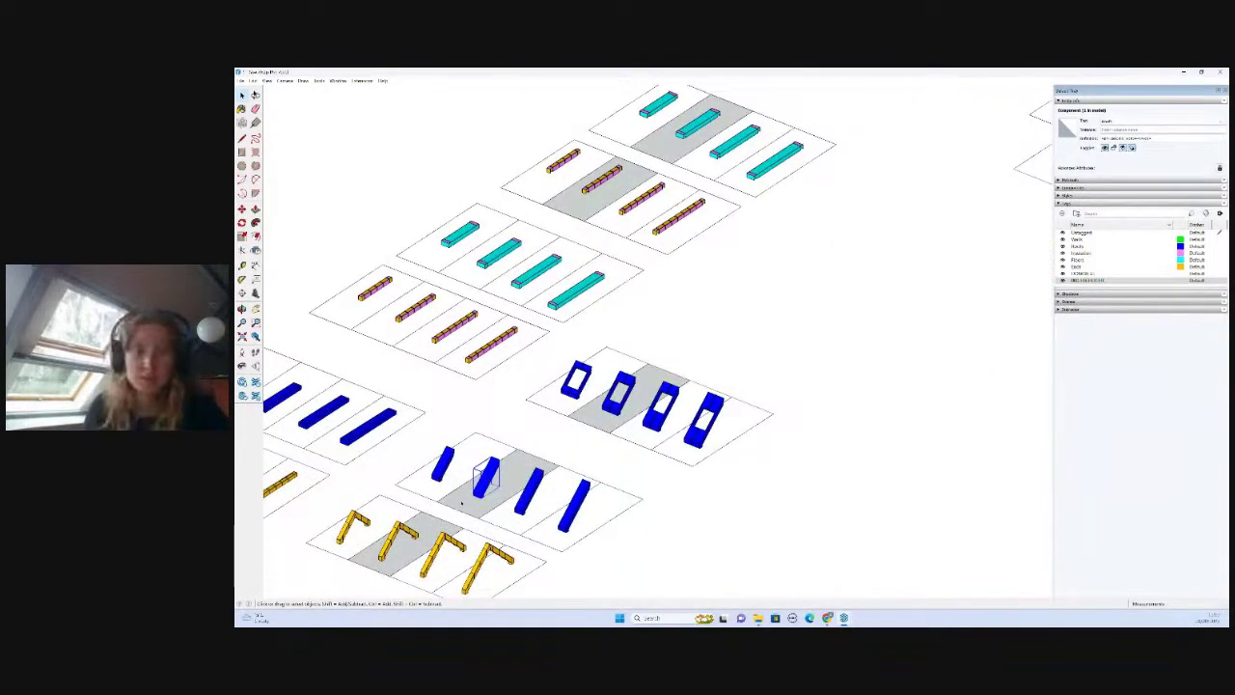
pyautogui.scroll(-5, 444, 521)
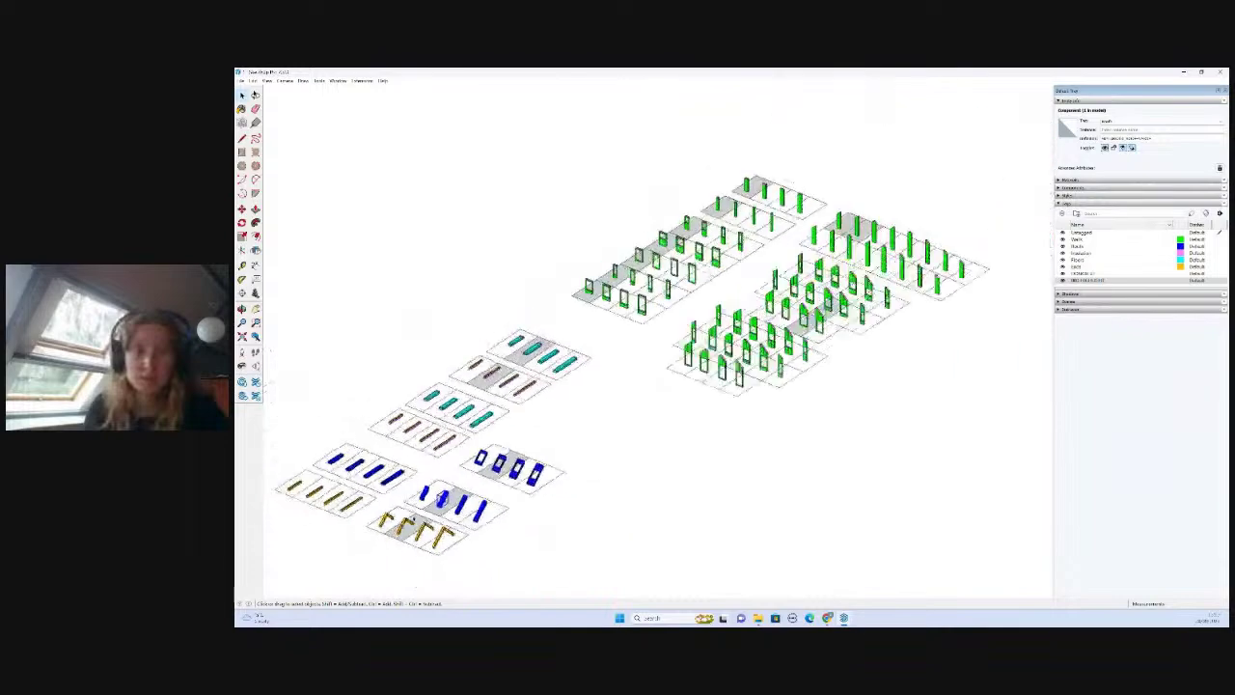
pyautogui.scroll(6, 666, 357)
pyautogui.click(700, 371)
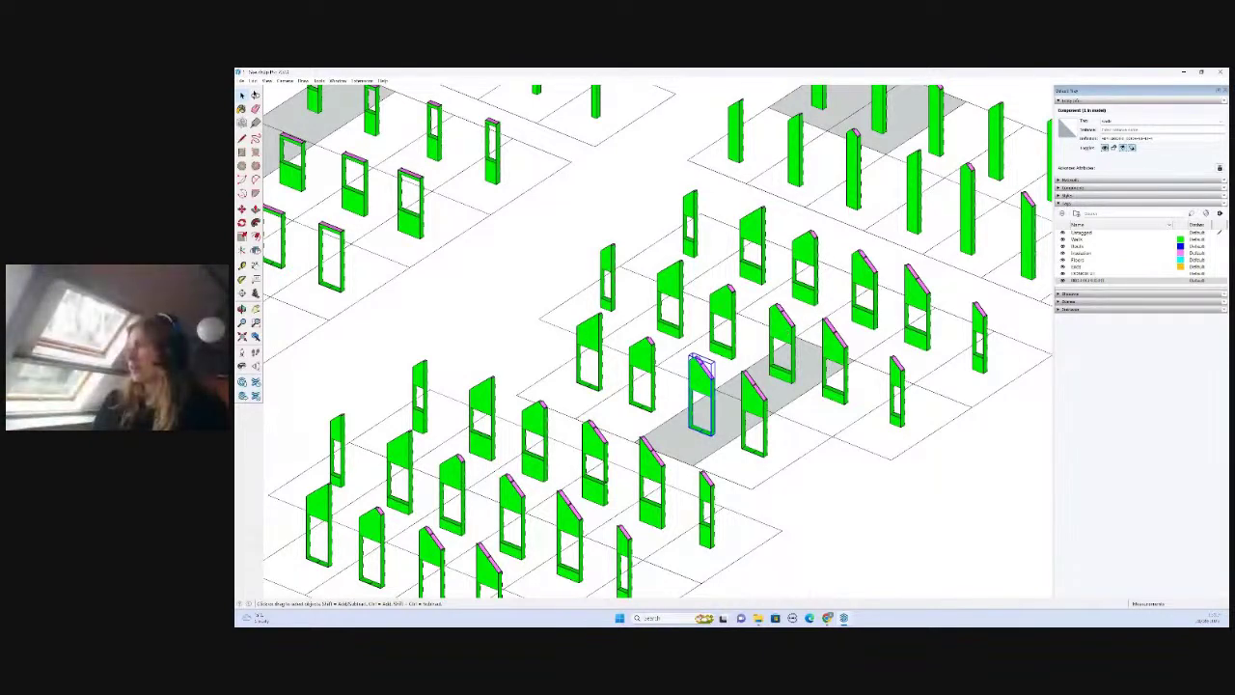
pyautogui.scroll(-4, 852, 329)
pyautogui.scroll(-2, 852, 329)
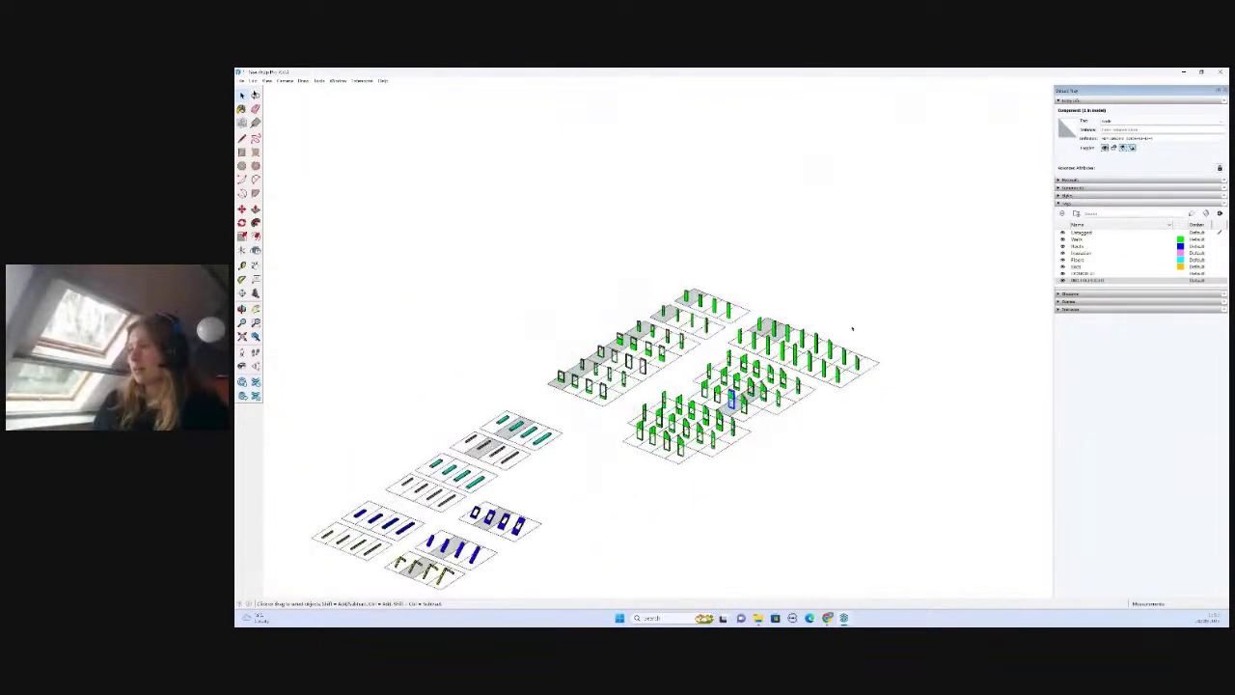
# - Select the solid wall block on the rearmost shaded plot and add the narrow wall block in front of it
pyautogui.scroll(3, 695, 289)
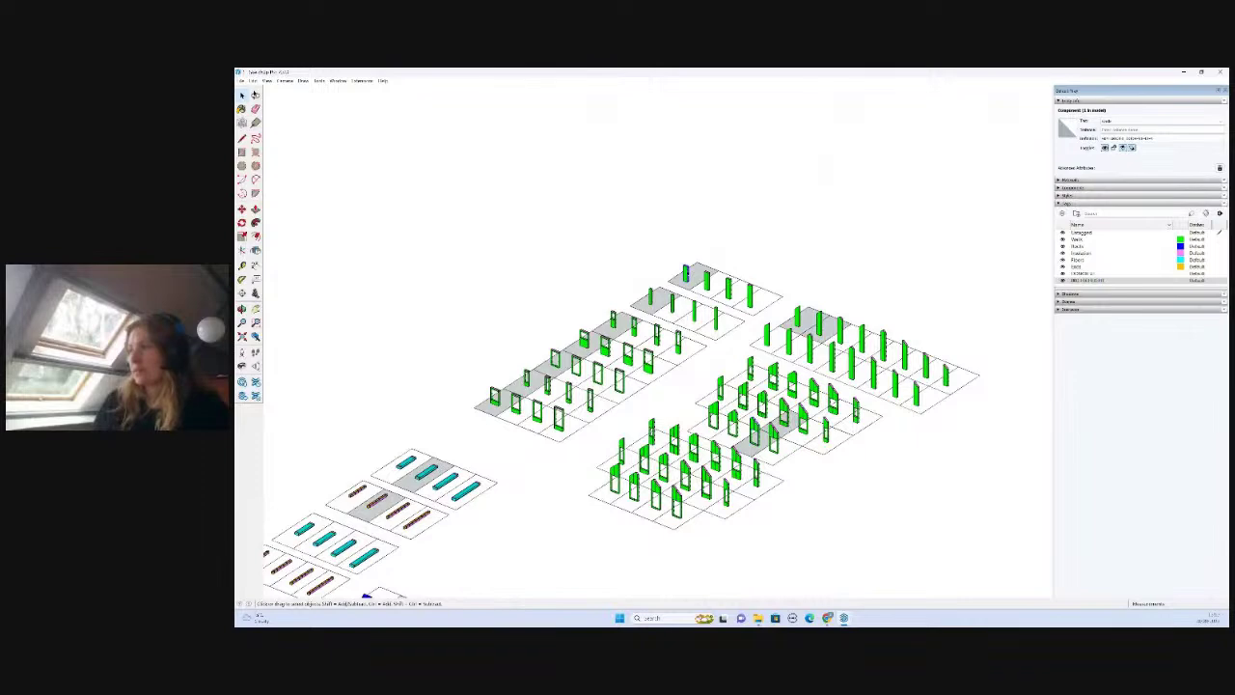
pyautogui.scroll(4, 676, 289)
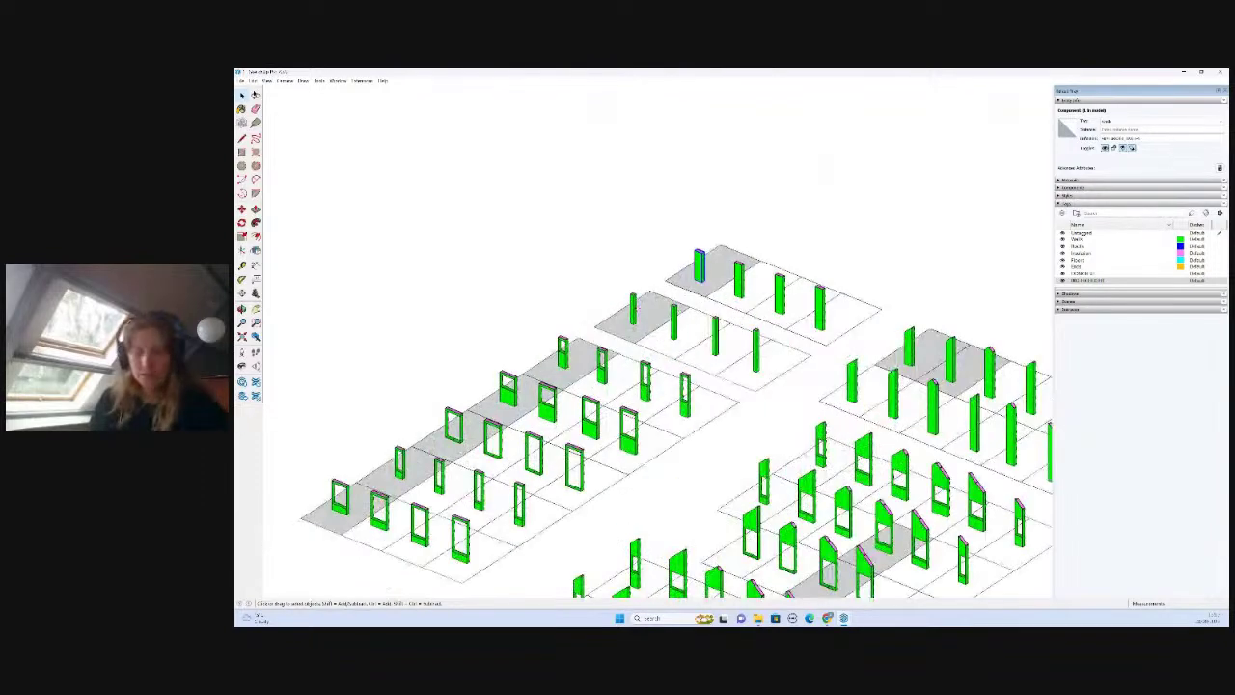
pyautogui.keyDown('shift'); pyautogui.click(634, 309); pyautogui.keyUp('shift')
pyautogui.scroll(-3, 862, 233)
pyautogui.scroll(3, 492, 468)
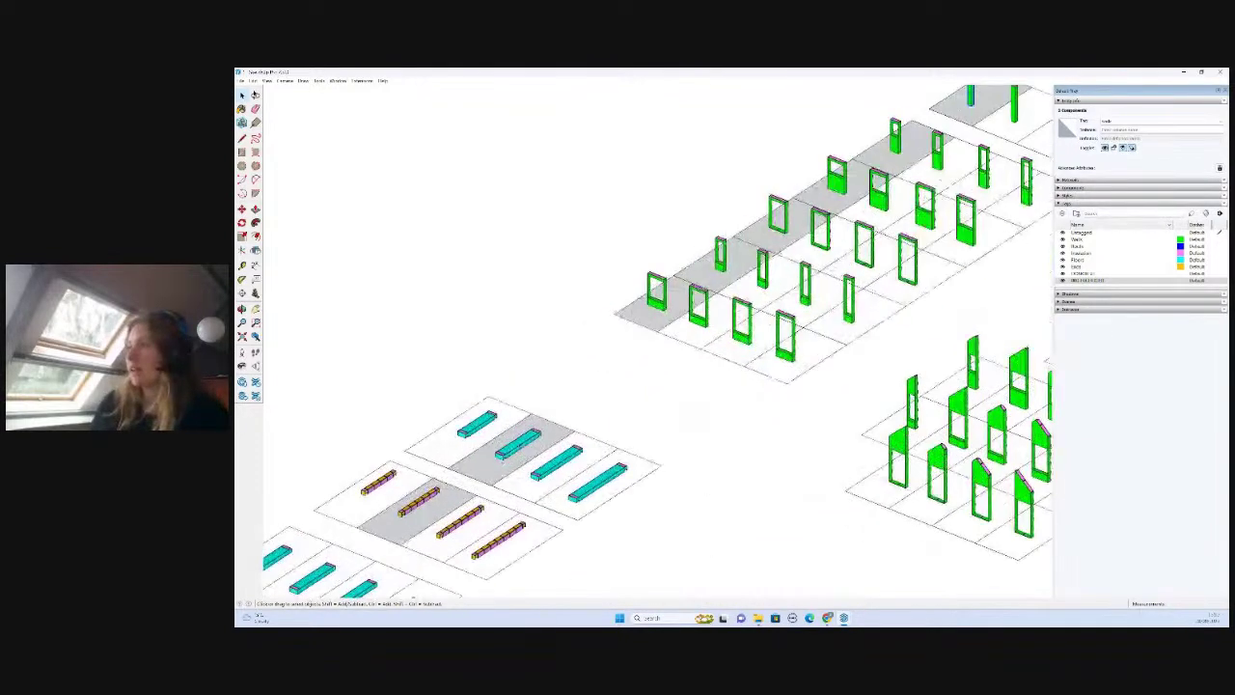
# - Add the shaded cyan floor block, orange-and-purple block, blue roof block with opening, sloping blue block and angled orange block to the selection
pyautogui.click(502, 451)
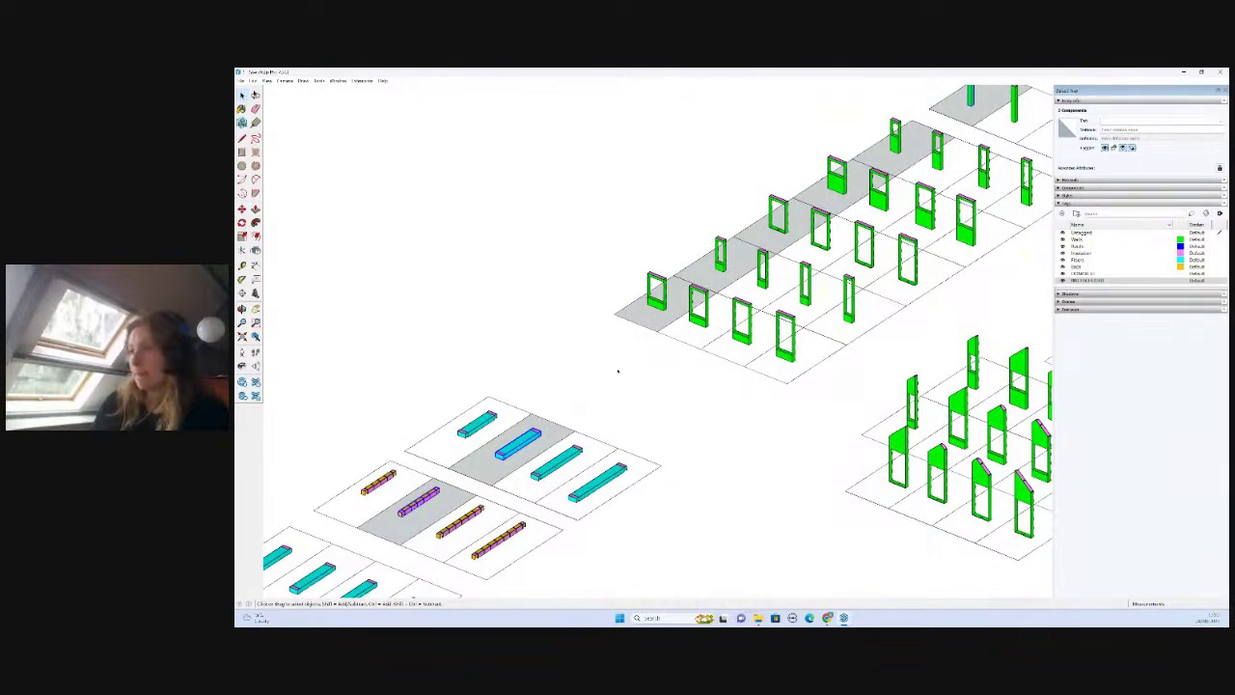
pyautogui.scroll(-5, 683, 324)
pyautogui.scroll(4, 623, 461)
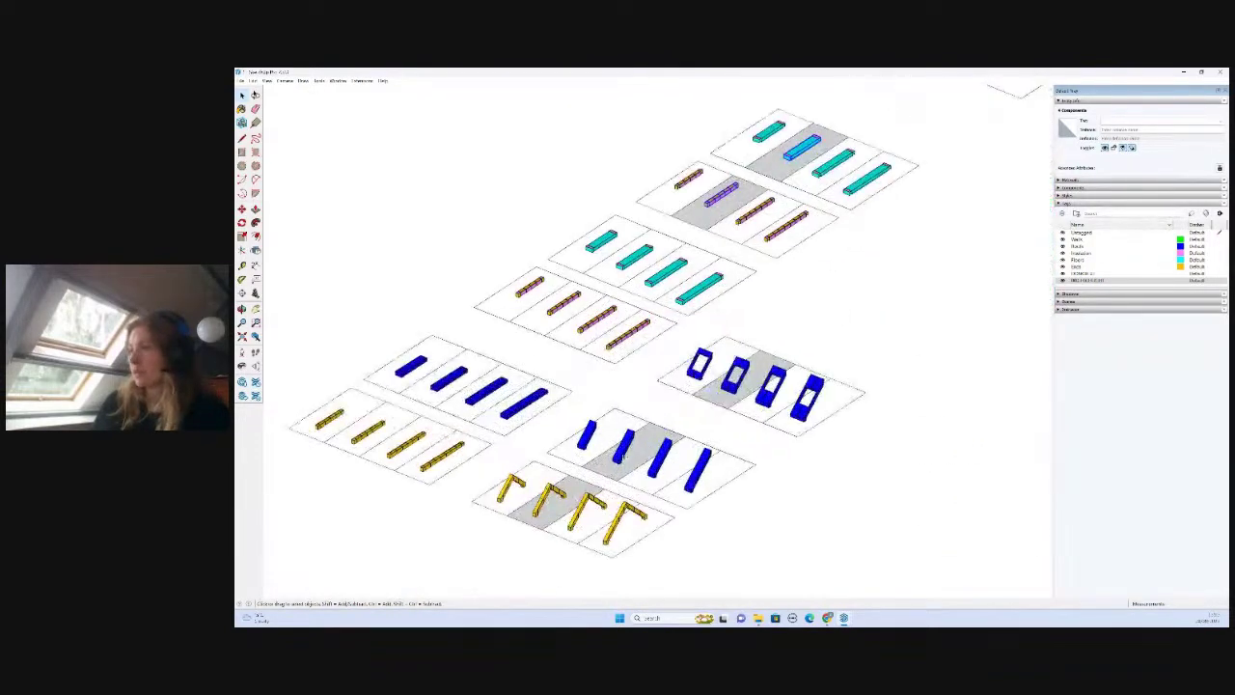
pyautogui.keyDown('shift'); pyautogui.click(547, 496); pyautogui.keyUp('shift')
pyautogui.scroll(-6, 433, 544)
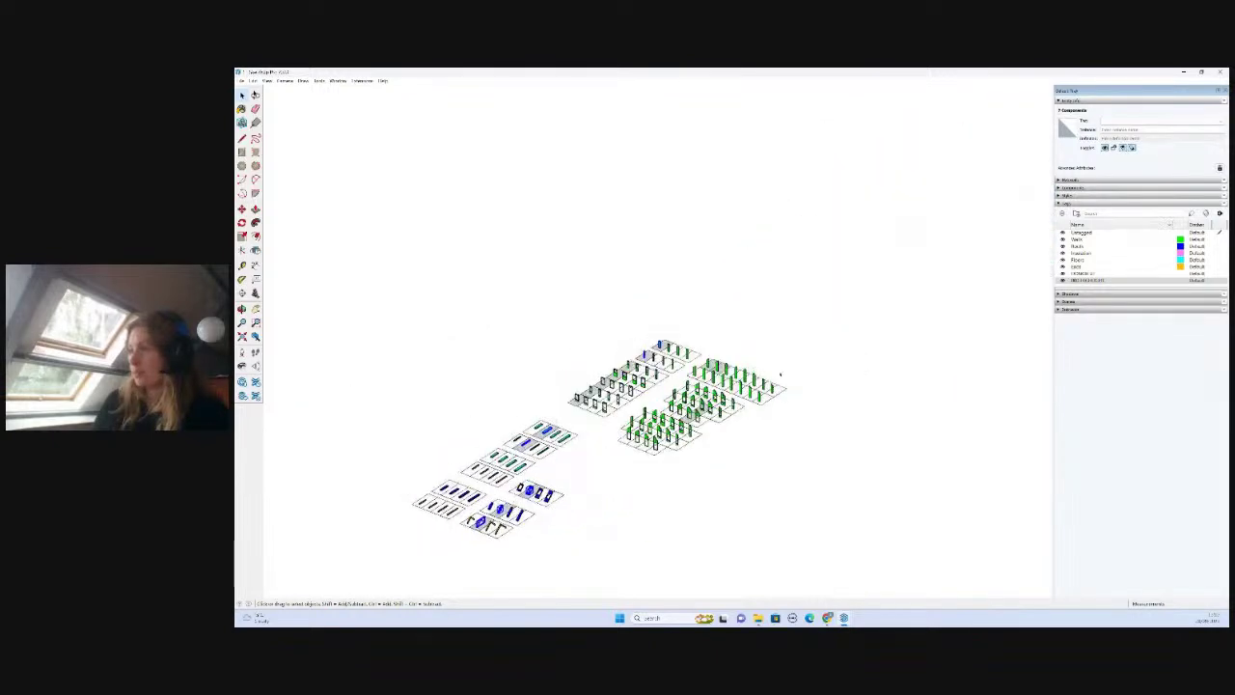
# - Add the two solid sloped-top wall blocks and the shaded sloped-top blocks with window openings to the selection
pyautogui.scroll(5, 786, 370)
pyautogui.scroll(3, 713, 305)
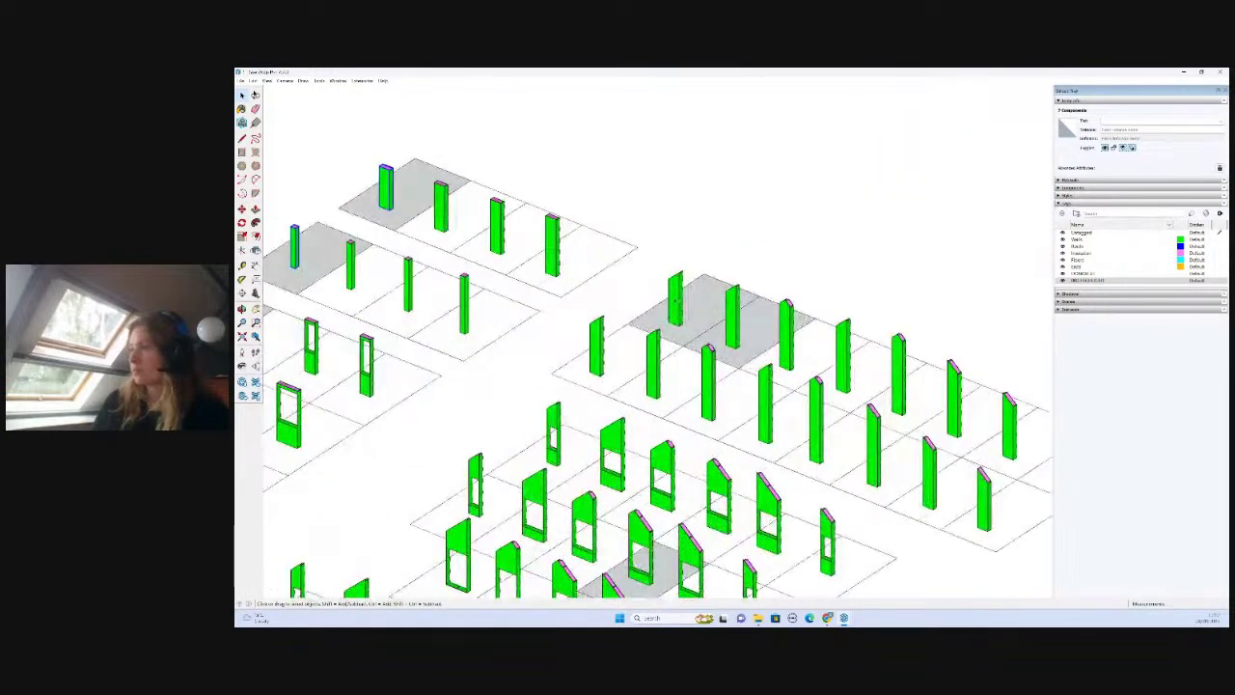
pyautogui.click(676, 299)
pyautogui.scroll(-4, 695, 281)
pyautogui.scroll(3, 672, 384)
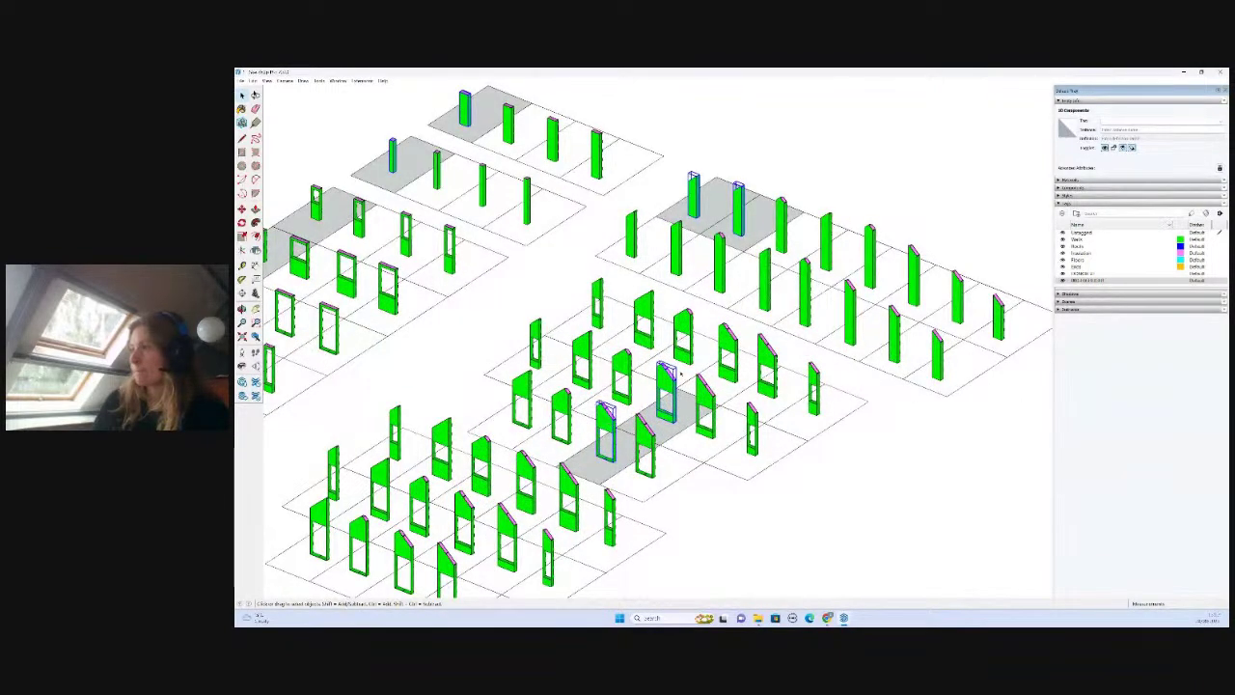
# - Reduce the selected sloped-top wall blocks with openings to only the rear one on the shaded plots
pyautogui.scroll(-5, 766, 314)
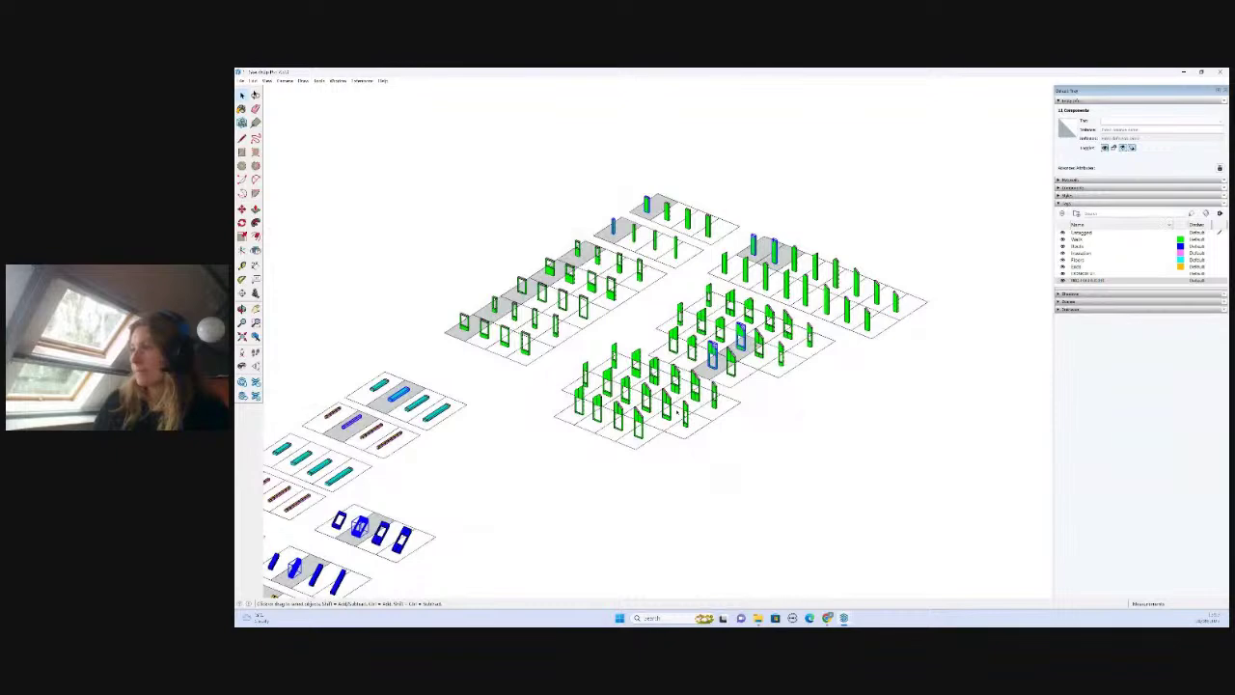
pyautogui.scroll(3, 746, 322)
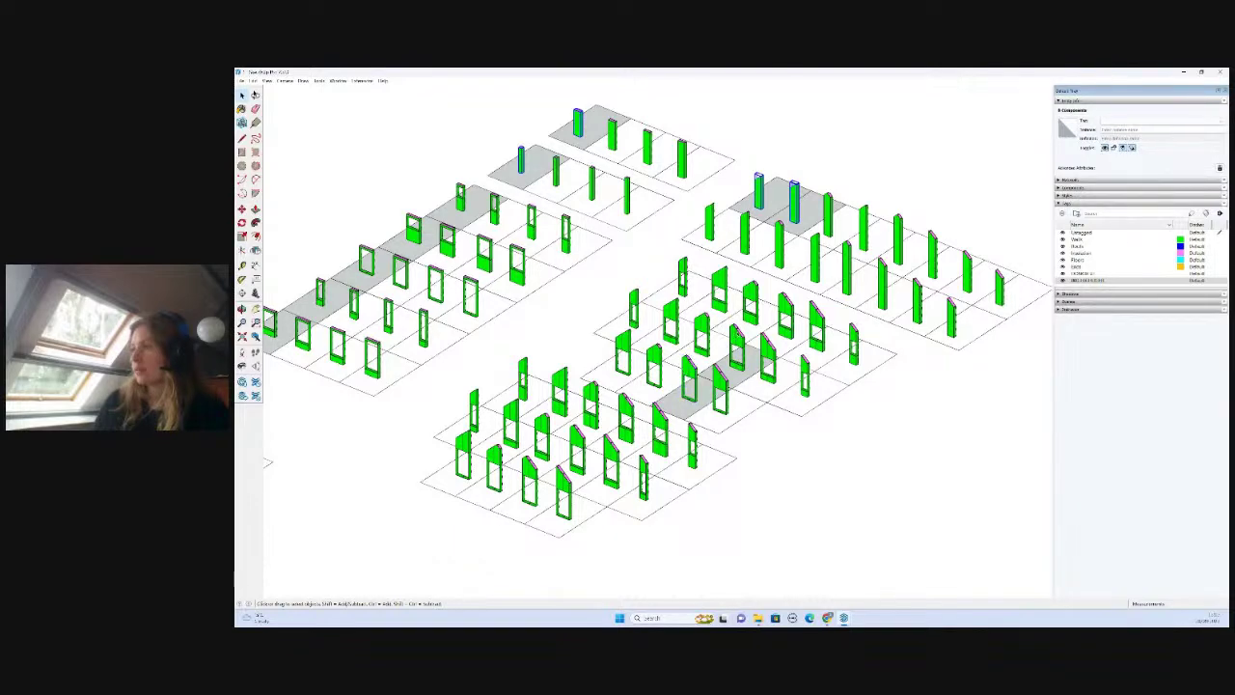
pyautogui.scroll(-5, 752, 402)
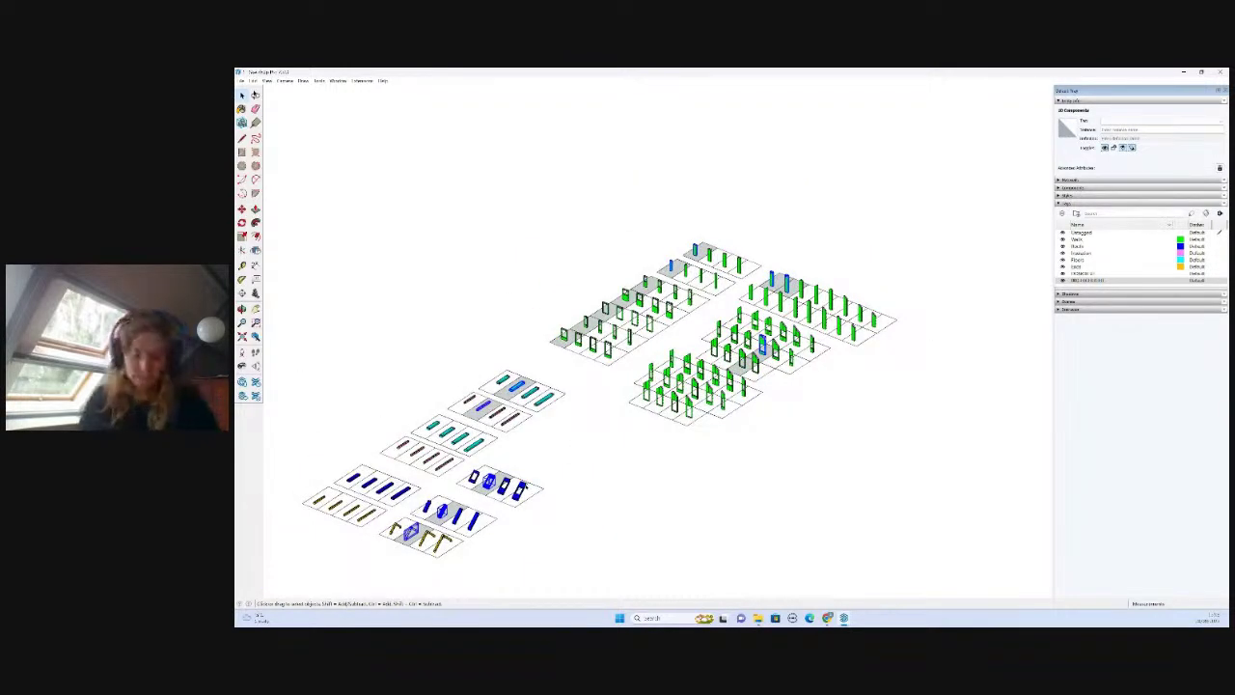
# - Switch to the model containing the white house section and paste the copied library blocks next to it
pyautogui.moveTo(844, 619)
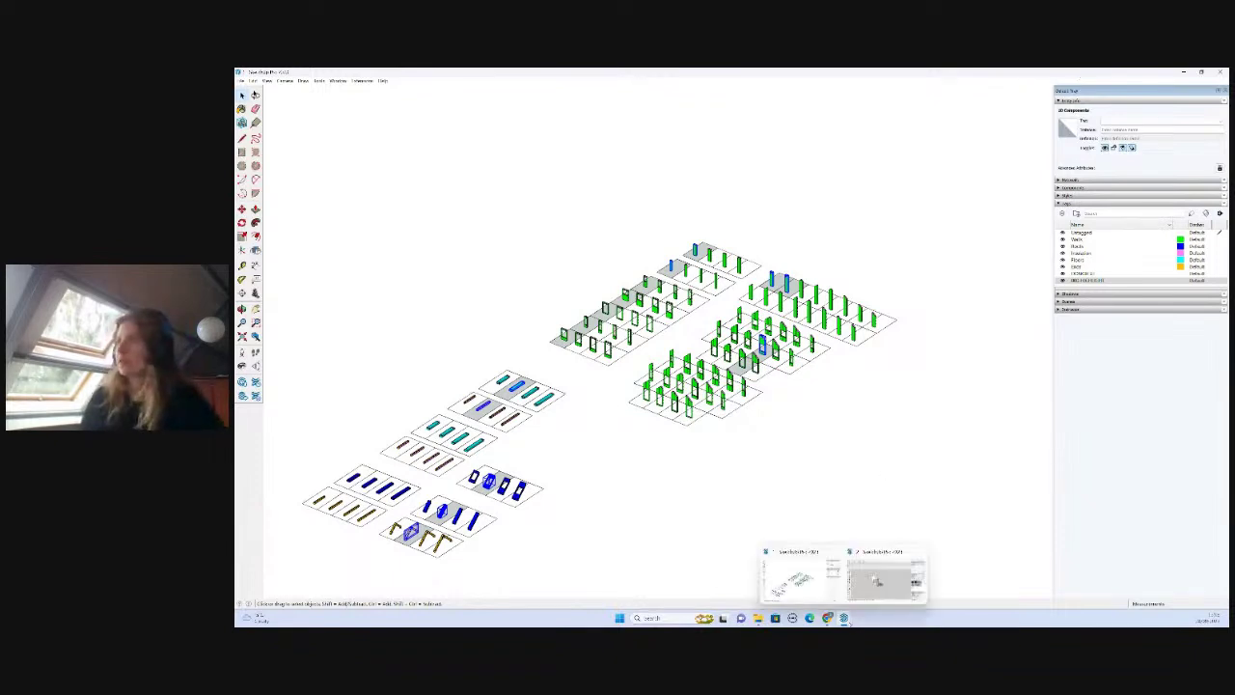
pyautogui.click(885, 579)
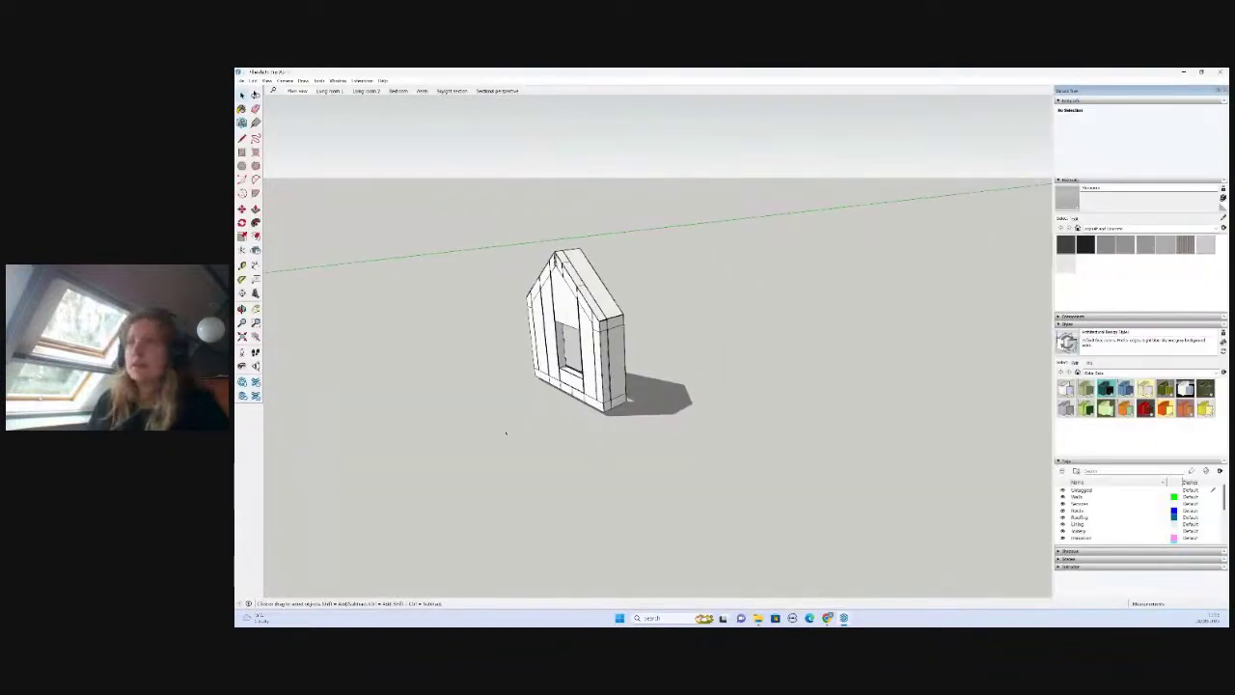
pyautogui.moveTo(506, 433); pyautogui.dragTo(688, 406, button='middle')
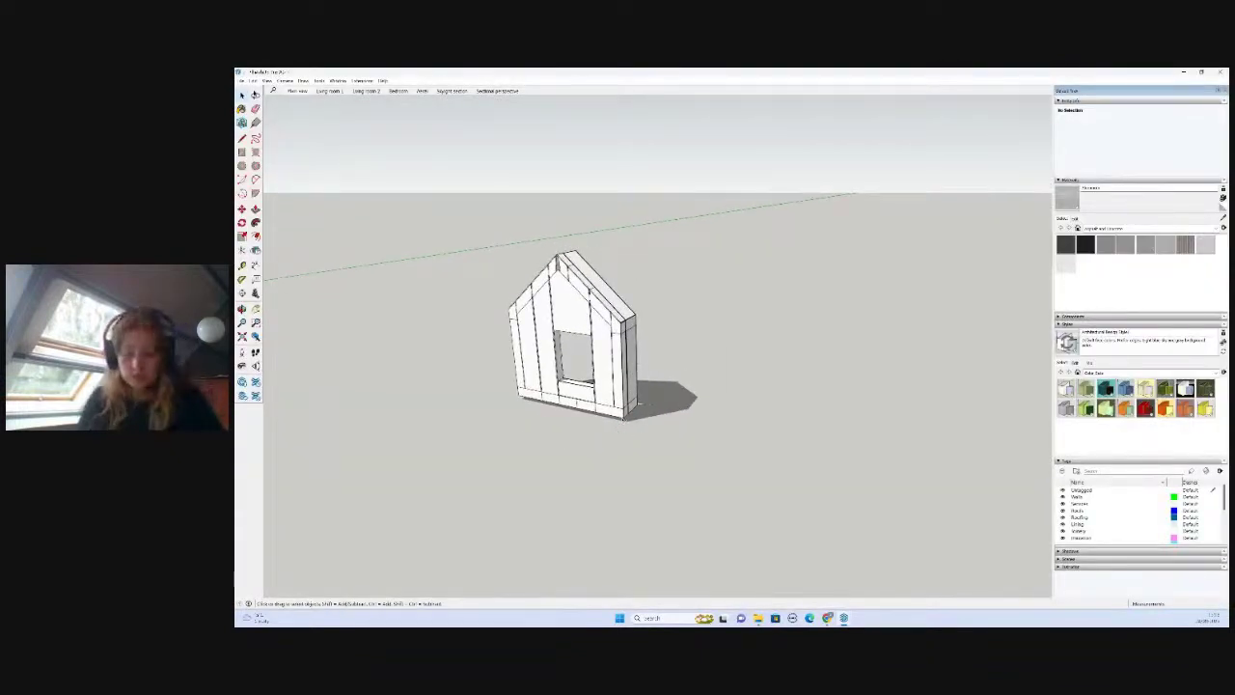
pyautogui.hotkey('ctrl', 'v')
pyautogui.scroll(-8, 623, 419)
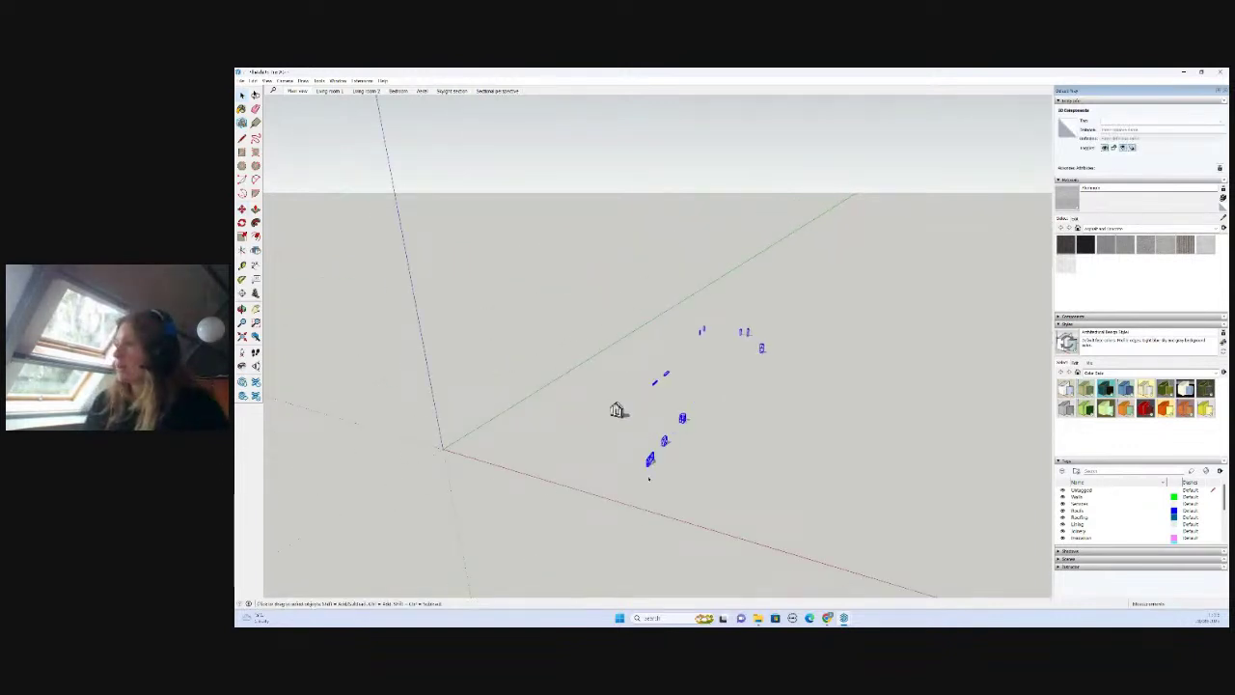
pyautogui.click(618, 411)
# - Move the five pasted wall blocks from the far end closer to the existing house section
pyautogui.scroll(3, 706, 444)
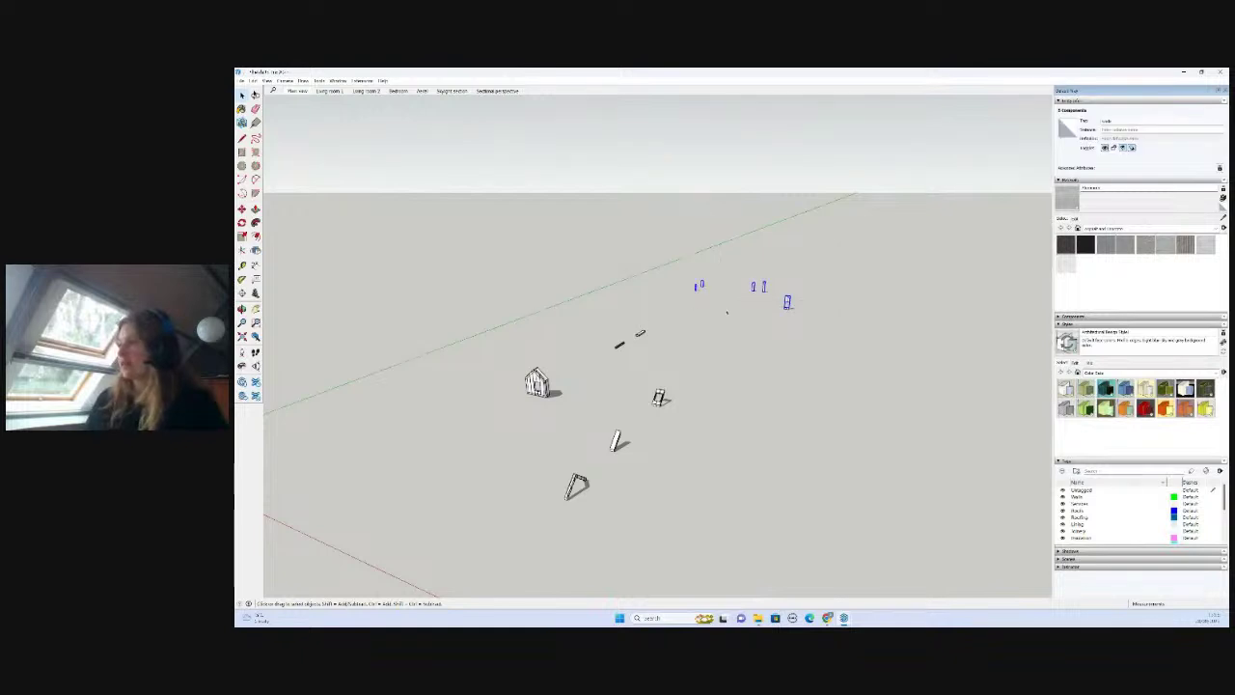
pyautogui.press('m')
pyautogui.click(741, 319)
pyautogui.click(616, 541)
pyautogui.press('space')
# - Reposition the widely spread pasted blocks so they form a tighter group around the house section
pyautogui.moveTo(694, 294); pyautogui.dragTo(743, 417)
pyautogui.press('m')
pyautogui.click(689, 300)
pyautogui.click(671, 334)
pyautogui.press('space')
pyautogui.press('m')
pyautogui.click(760, 426)
pyautogui.click(690, 421)
pyautogui.press('space')
pyautogui.press('m')
pyautogui.click(751, 514)
pyautogui.click(598, 423)
pyautogui.press('space')
# - Bring the remaining outlying blocks in beside the others in front of the house section
pyautogui.moveTo(649, 465); pyautogui.dragTo(601, 436)
pyautogui.press('m')
pyautogui.click(650, 485)
pyautogui.click(624, 453)
pyautogui.press('space')
pyautogui.press('m')
pyautogui.click(600, 507)
pyautogui.click(579, 440)
pyautogui.press('space')
pyautogui.click(542, 417)
# - Examine the existing house section and its base floor block in relation to the newly gathered blocks
pyautogui.scroll(5, 618, 405)
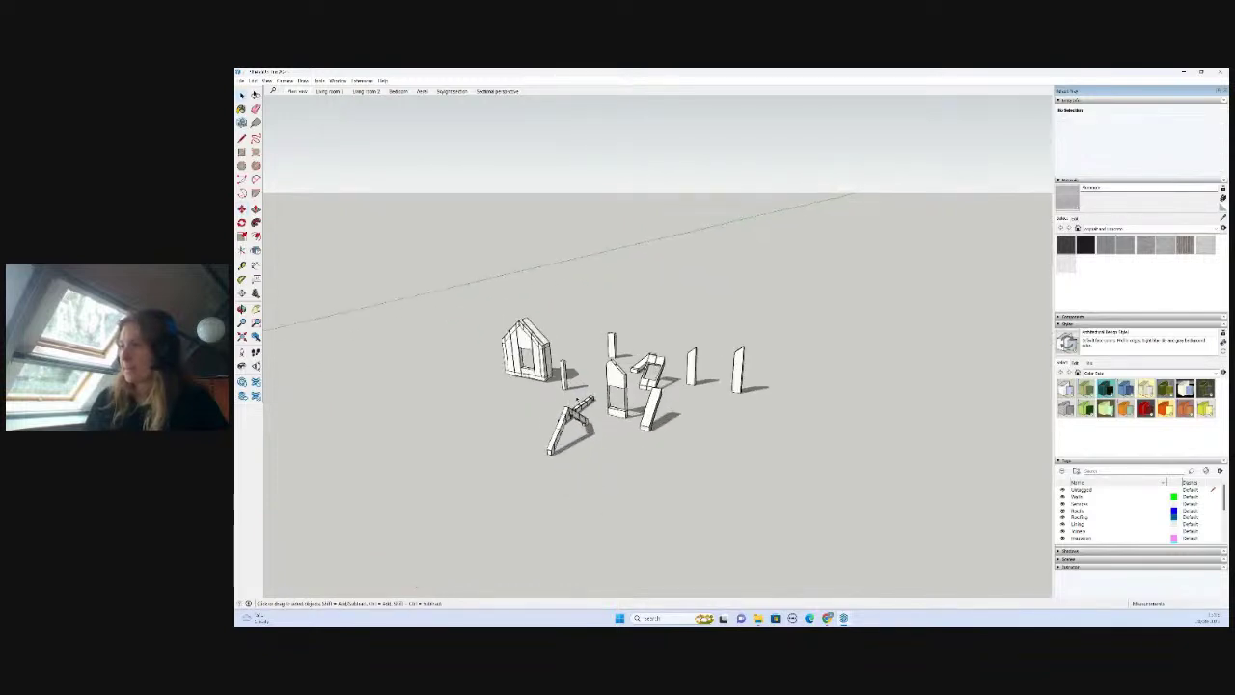
pyautogui.scroll(-3, 618, 405)
pyautogui.scroll(2, 617, 406)
pyautogui.scroll(-2, 663, 321)
pyautogui.scroll(5, 663, 320)
pyautogui.scroll(-4, 663, 320)
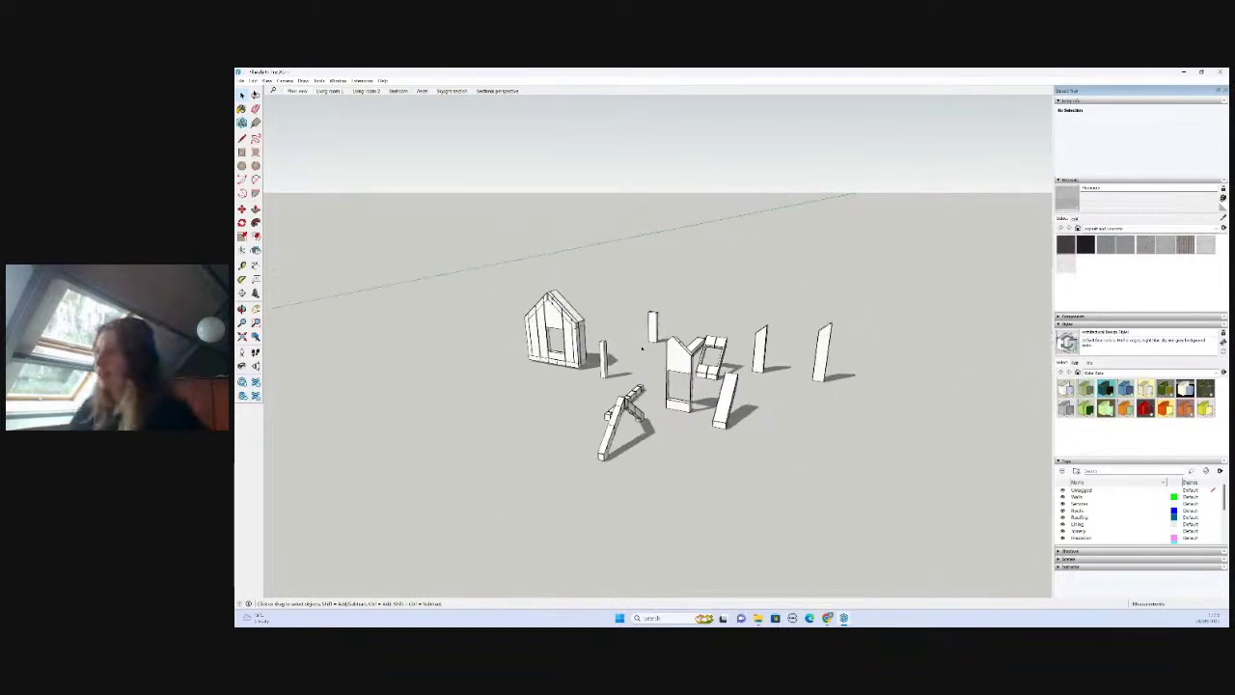
pyautogui.moveTo(612, 390); pyautogui.dragTo(614, 411, button='middle')
pyautogui.scroll(2, 615, 411)
pyautogui.scroll(5, 563, 341)
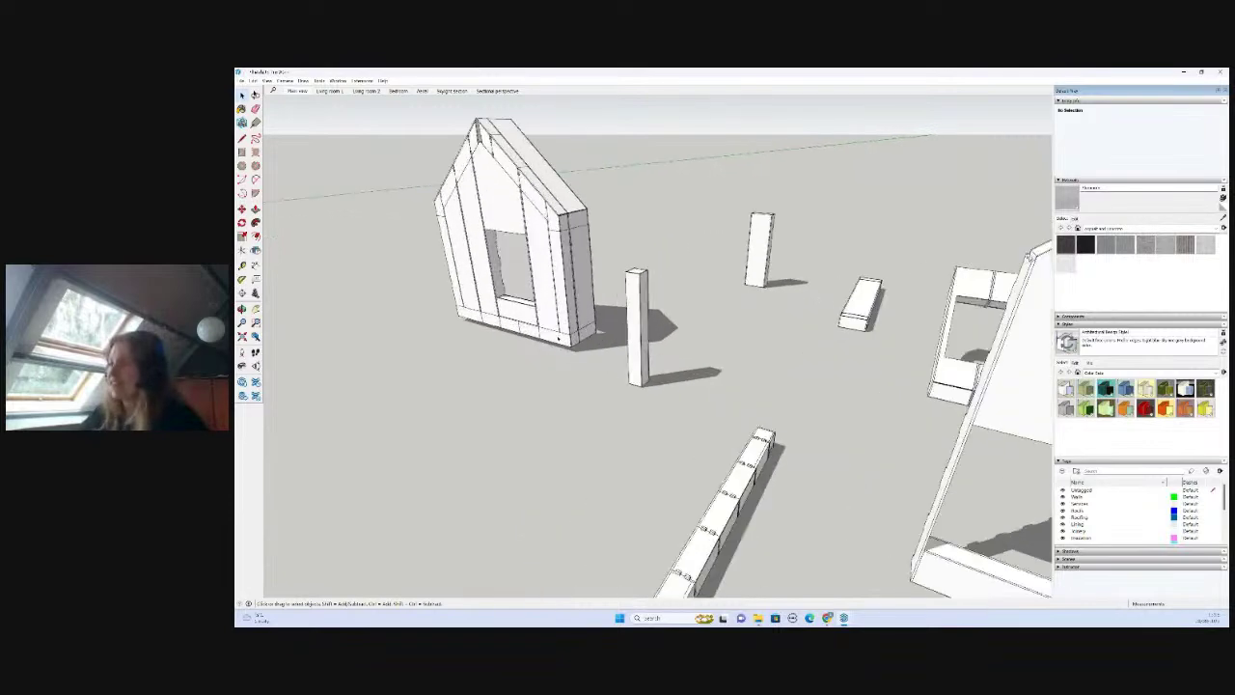
pyautogui.click(562, 340)
pyautogui.scroll(-3, 562, 341)
pyautogui.scroll(4, 569, 384)
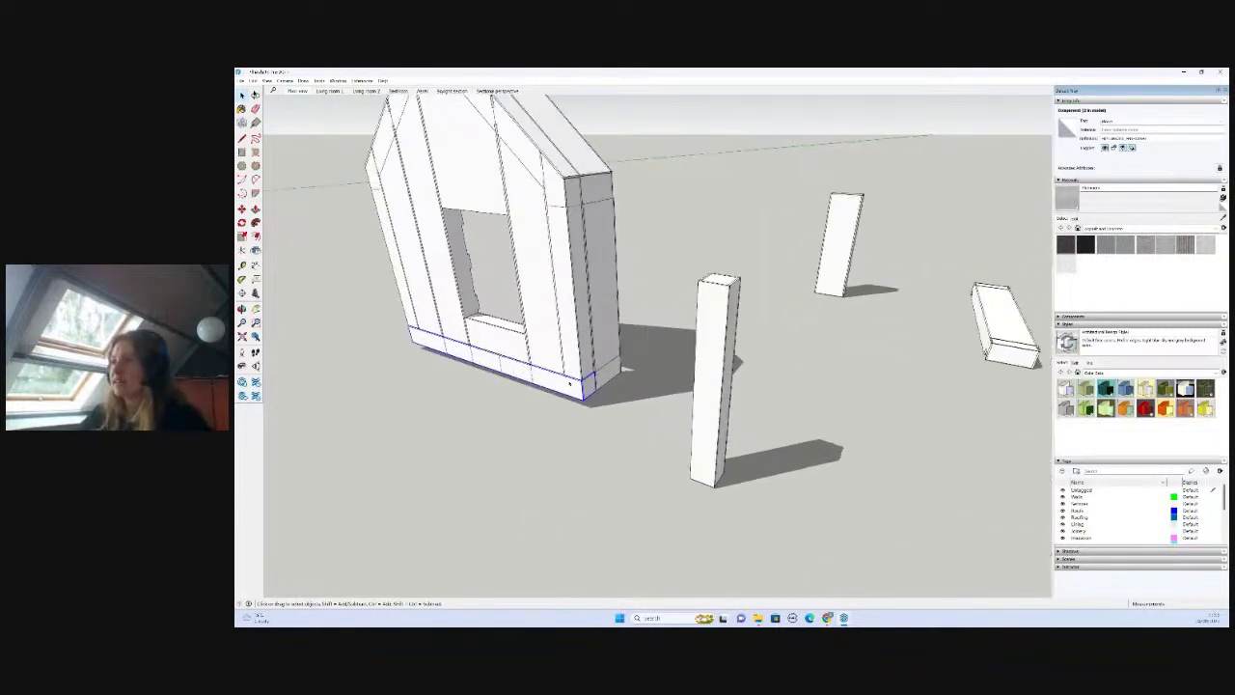
pyautogui.scroll(-3, 570, 384)
pyautogui.scroll(-3, 553, 326)
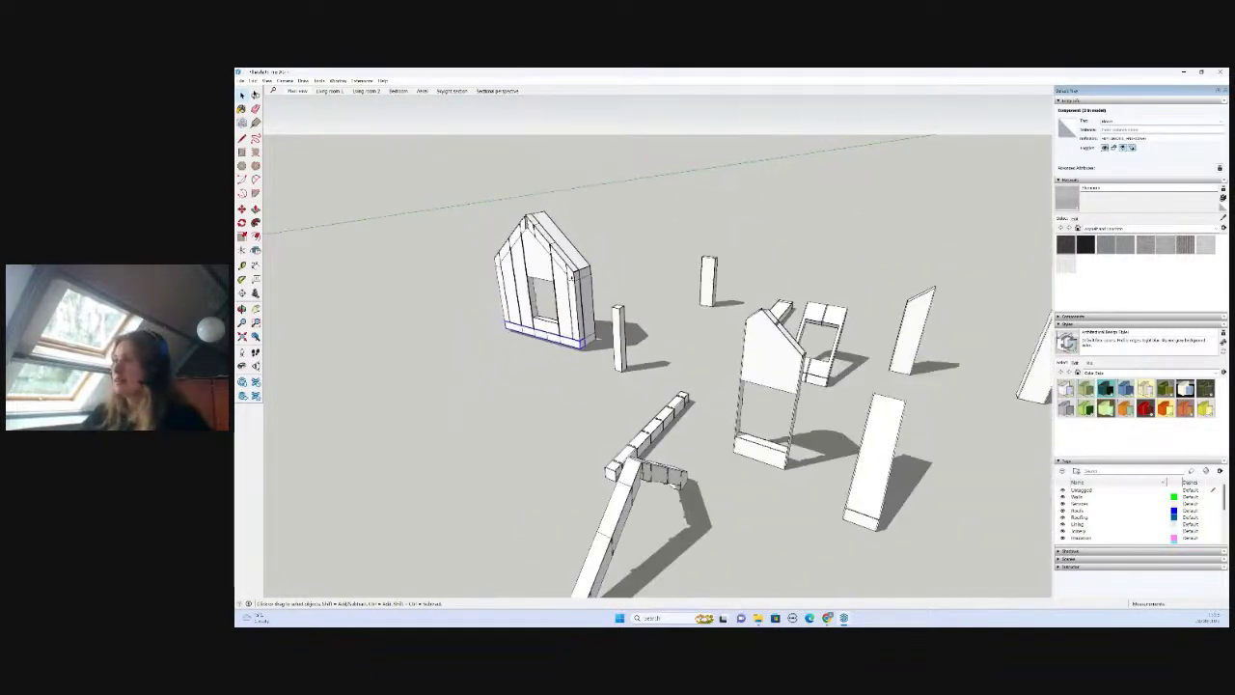
pyautogui.scroll(-3, 554, 381)
pyautogui.scroll(3, 613, 396)
# - Rotate the long floor block on the ground so it runs parallel to the house section's base
pyautogui.click(608, 401)
pyautogui.moveTo(537, 416); pyautogui.dragTo(640, 402, button='middle')
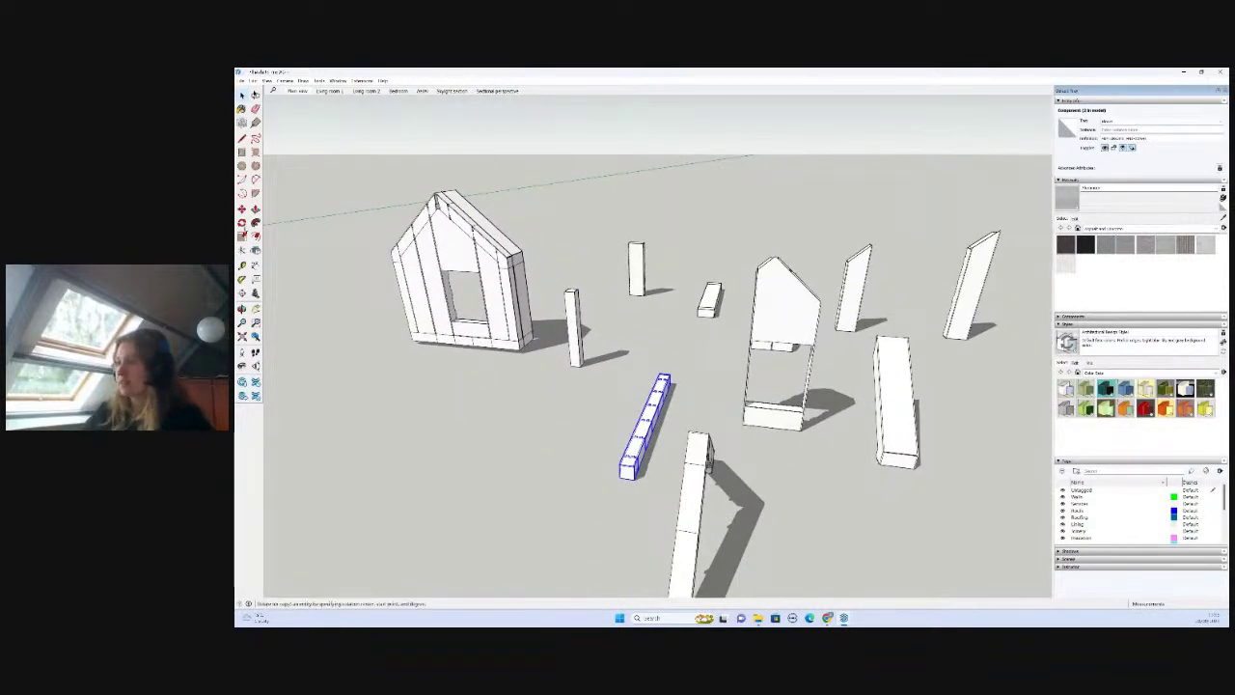
pyautogui.click(242, 223)
pyautogui.click(597, 435)
pyautogui.click(589, 446)
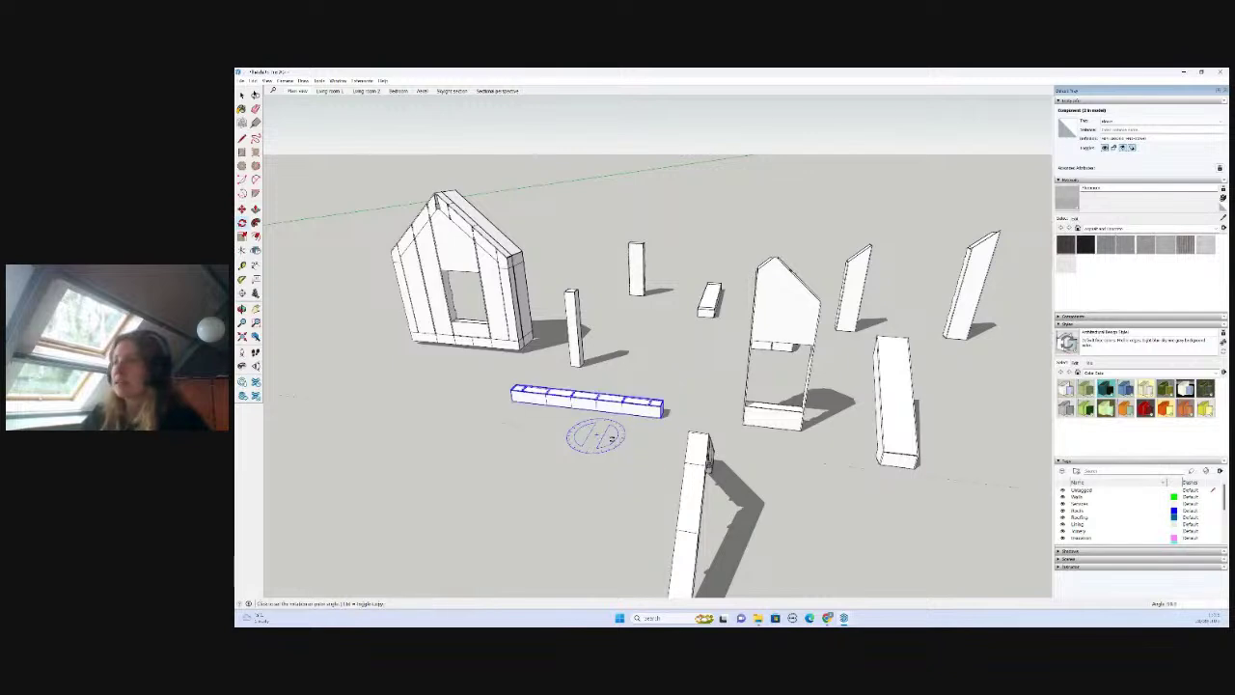
pyautogui.click(612, 440)
pyautogui.press('space')
pyautogui.click(557, 447)
# - Move the narrow wall block onto the near end of the rotated floor block
pyautogui.scroll(3, 513, 401)
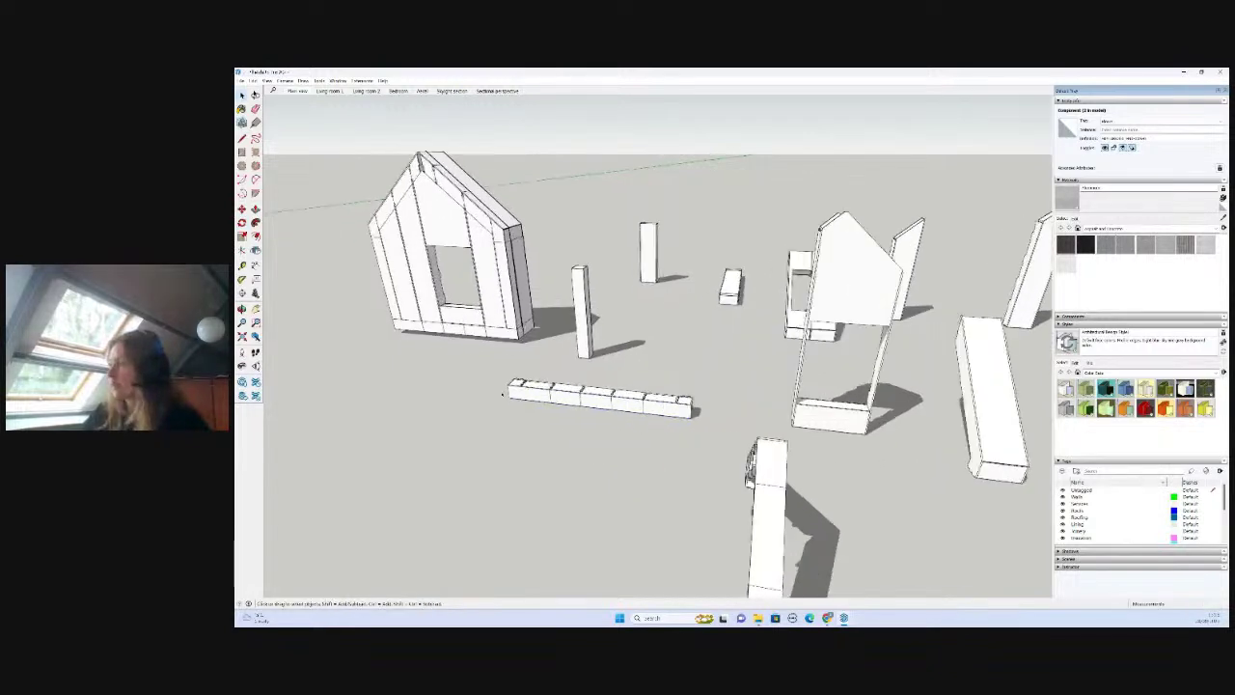
pyautogui.moveTo(583, 416); pyautogui.dragTo(628, 397, button='middle')
pyautogui.scroll(-2, 627, 386)
pyautogui.scroll(2, 619, 367)
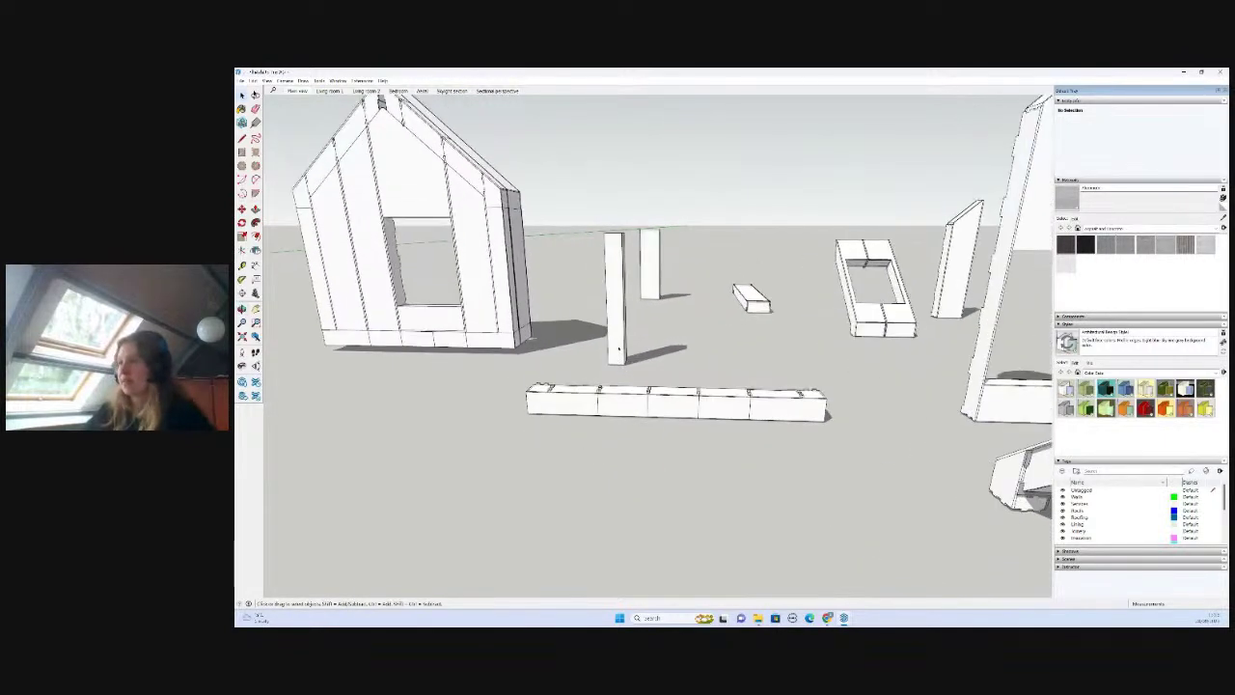
pyautogui.click(615, 355)
pyautogui.moveTo(615, 355); pyautogui.dragTo(561, 451, button='middle')
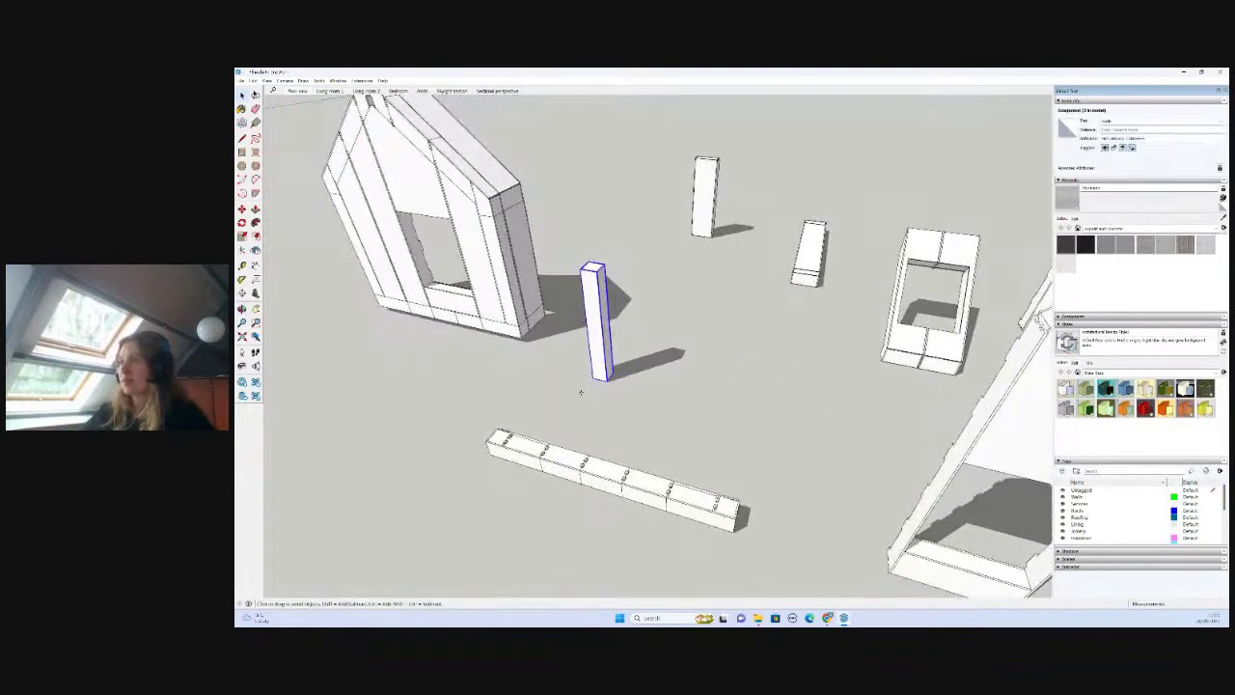
pyautogui.press('m')
pyautogui.click(592, 379)
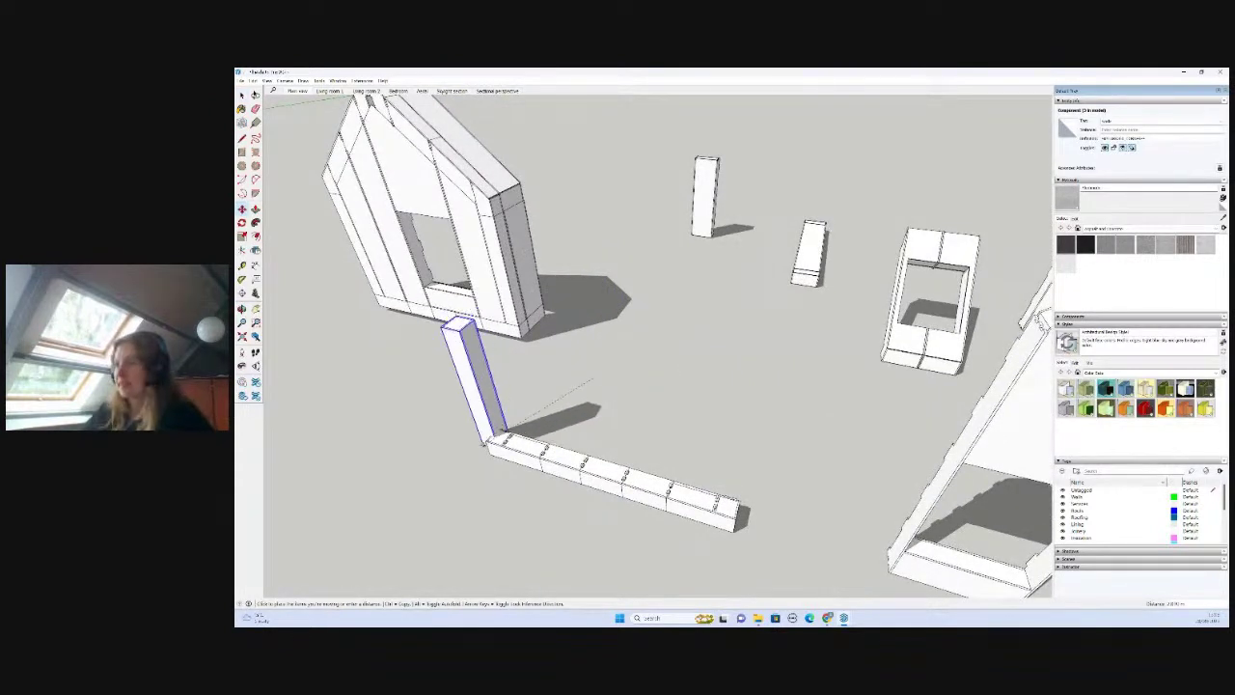
pyautogui.click(505, 431)
pyautogui.press('space')
pyautogui.click(653, 375)
# - Move the shorter sloped-top wall block onto the floor block, directly against the narrow wall block
pyautogui.scroll(-3, 651, 376)
pyautogui.moveTo(645, 456); pyautogui.dragTo(918, 538, button='middle')
pyautogui.scroll(-2, 744, 402)
pyautogui.scroll(2, 830, 377)
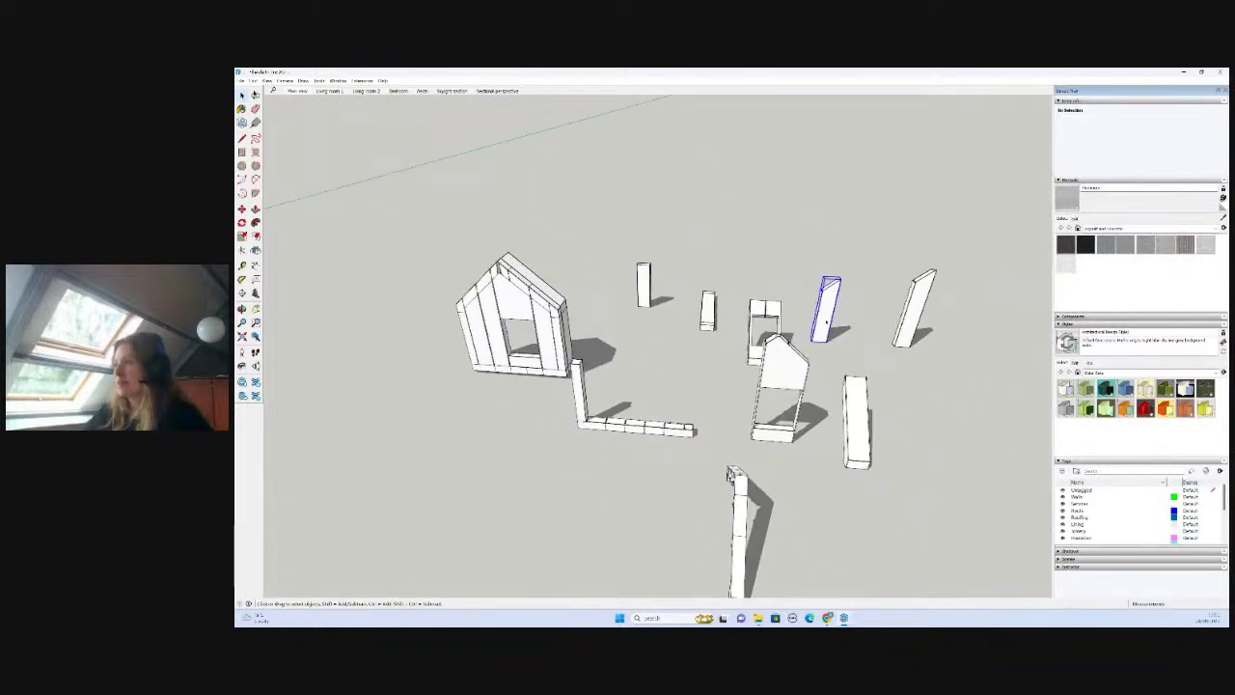
pyautogui.click(827, 322)
pyautogui.scroll(3, 826, 322)
pyautogui.press('m')
pyautogui.click(816, 331)
pyautogui.scroll(-3, 883, 251)
pyautogui.scroll(6, 568, 417)
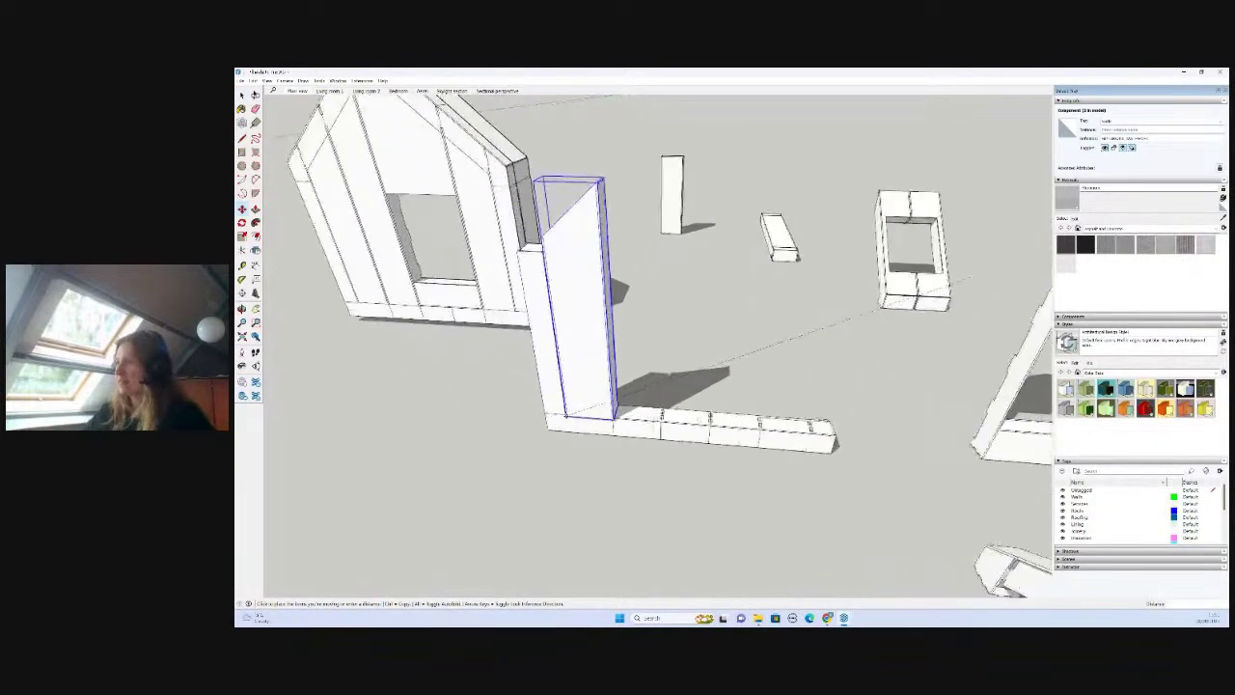
pyautogui.click(567, 417)
pyautogui.press('space')
# - Move the taller sloped-top wall block onto the floor block, flush against the shorter sloped-top block
pyautogui.scroll(-6, 555, 400)
pyautogui.scroll(-5, 553, 396)
pyautogui.click(900, 302)
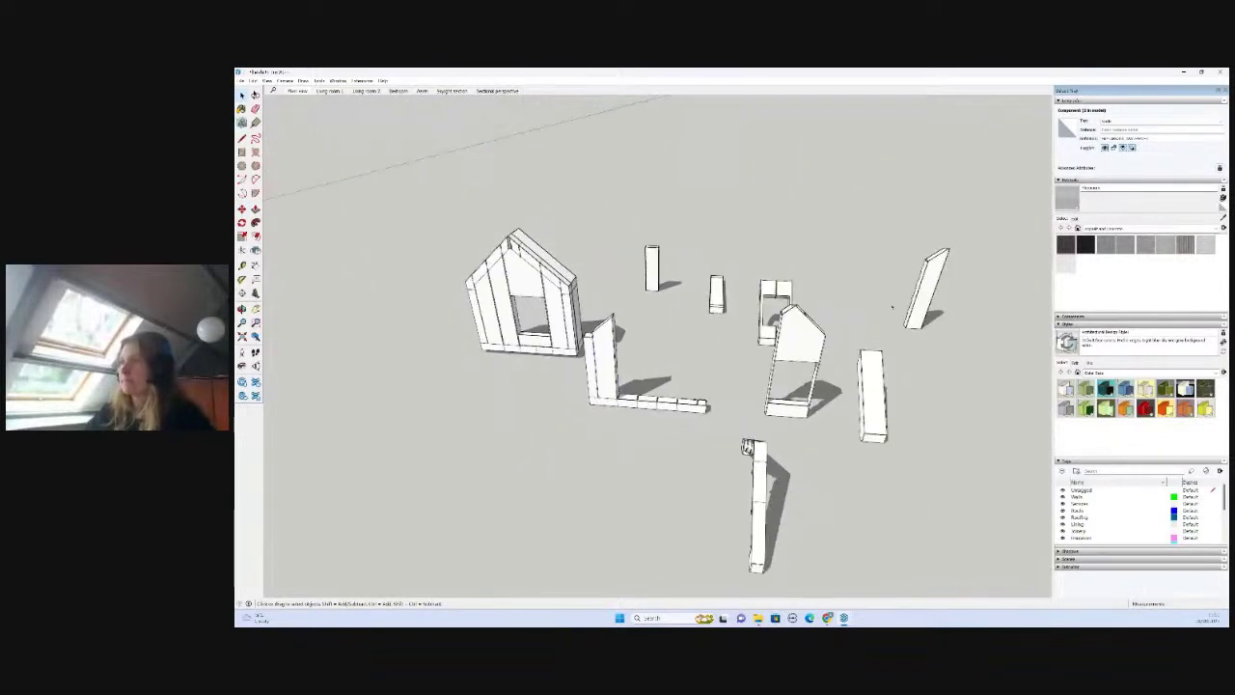
pyautogui.click(919, 294)
pyautogui.scroll(5, 868, 357)
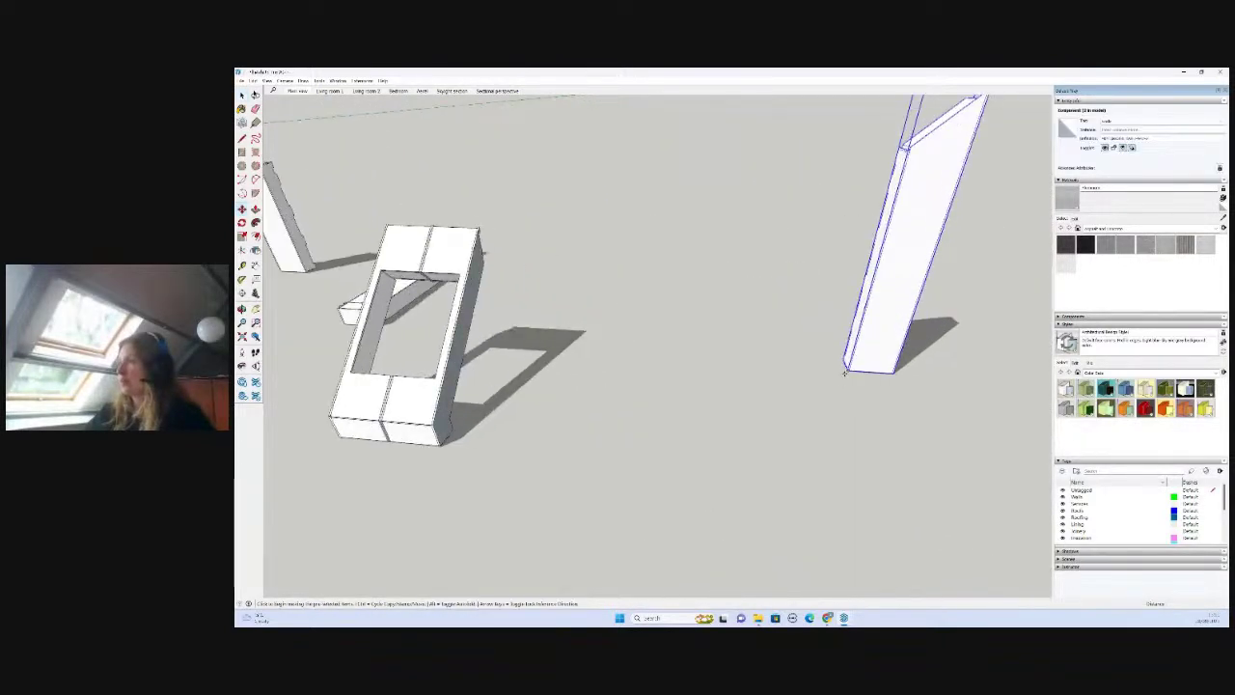
pyautogui.click(845, 371)
pyautogui.scroll(-6, 934, 363)
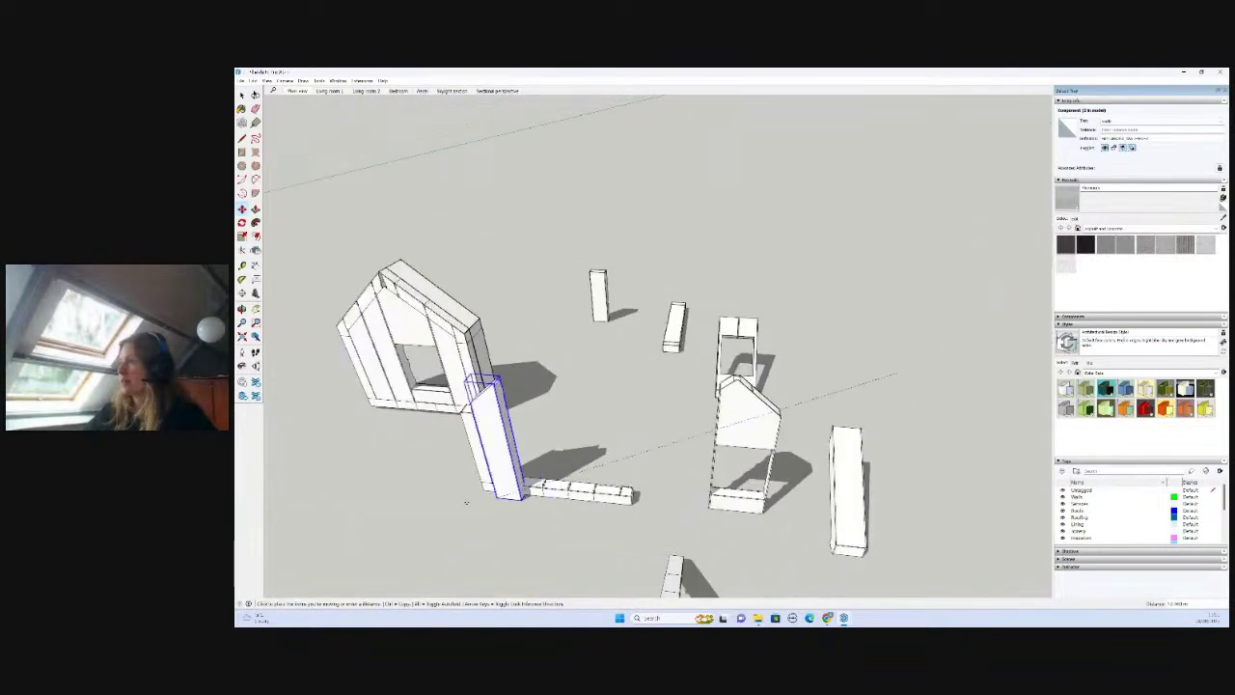
pyautogui.scroll(5, 473, 500)
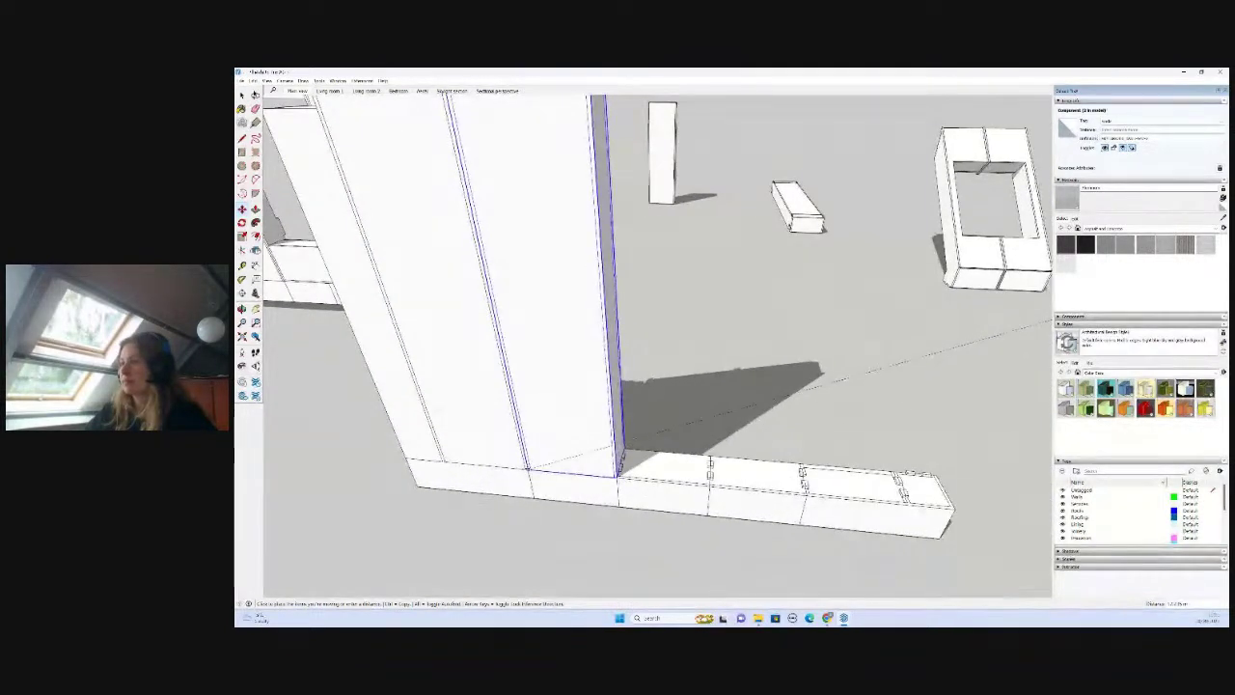
pyautogui.click(528, 469)
pyautogui.scroll(-6, 608, 473)
# - Move the peaked wall block with the window opening onto the floor block, against the taller sloped-top block
pyautogui.press('space')
pyautogui.click(802, 412)
pyautogui.scroll(4, 786, 496)
pyautogui.press('m')
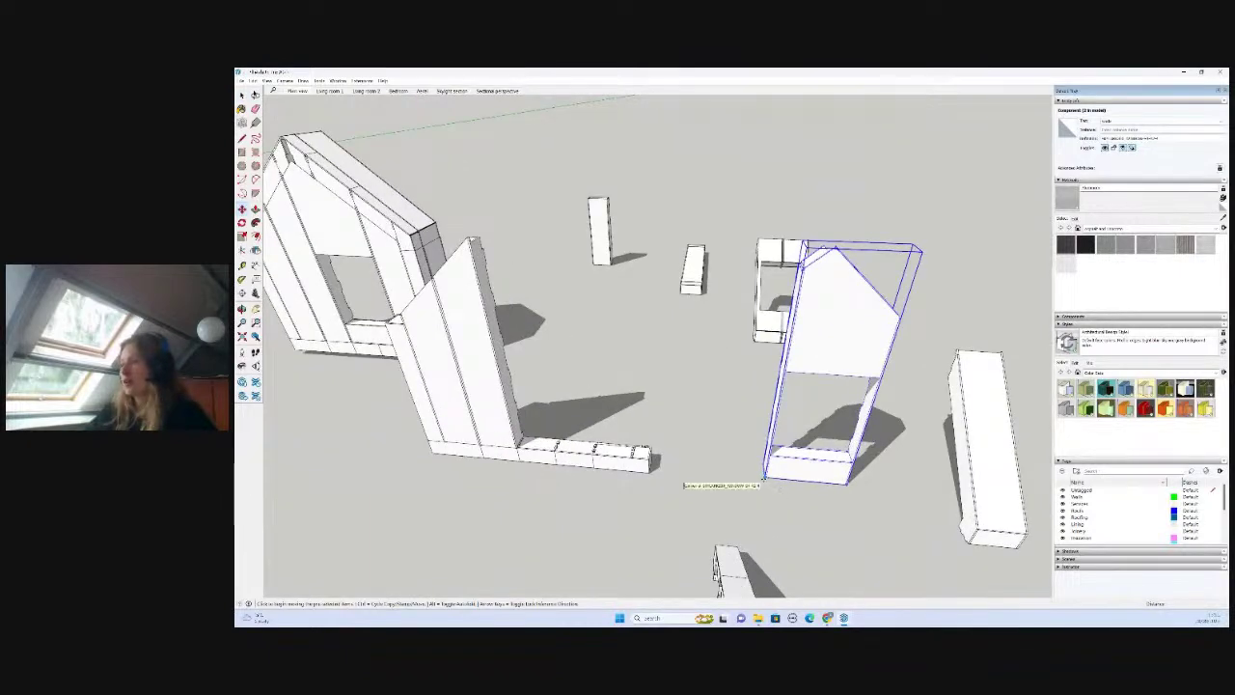
pyautogui.click(768, 482)
pyautogui.scroll(-2, 729, 458)
pyautogui.scroll(3, 588, 444)
pyautogui.scroll(5, 609, 449)
pyautogui.press('space')
pyautogui.scroll(-6, 608, 442)
pyautogui.scroll(-2, 614, 439)
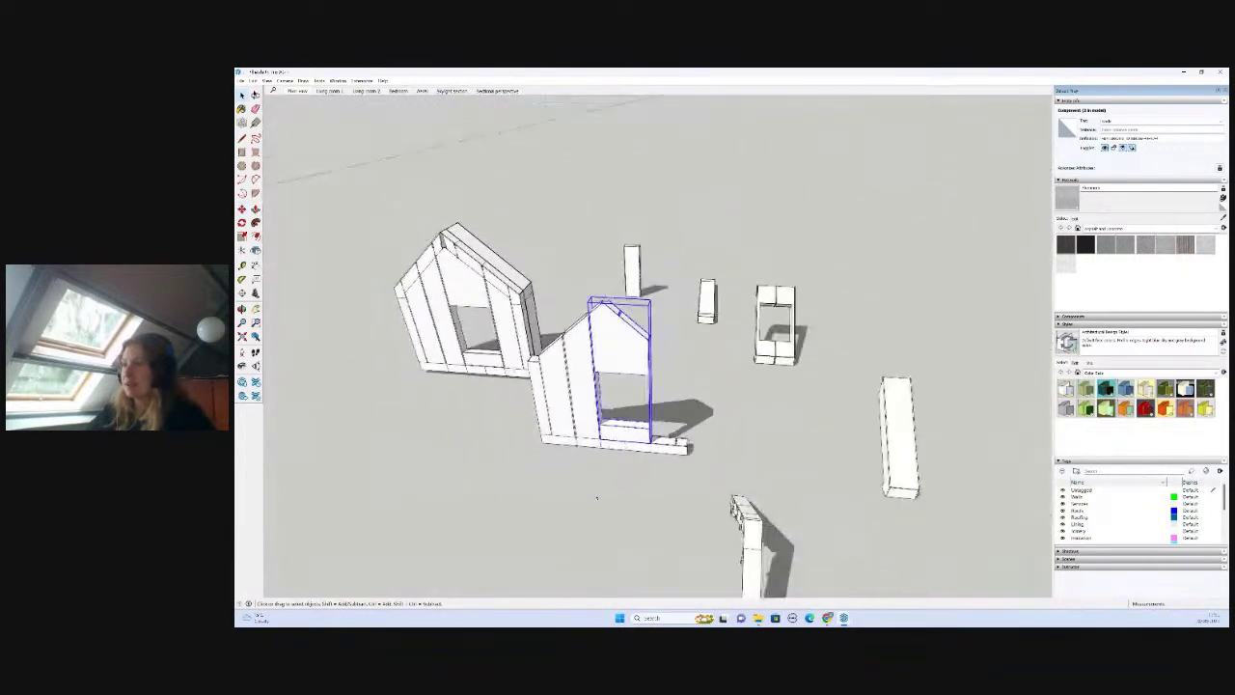
pyautogui.click(595, 496)
# - Copy the two sloped-top wall blocks together to the free ground beyond the floor block's open end
pyautogui.moveTo(650, 469); pyautogui.dragTo(591, 462, button='middle')
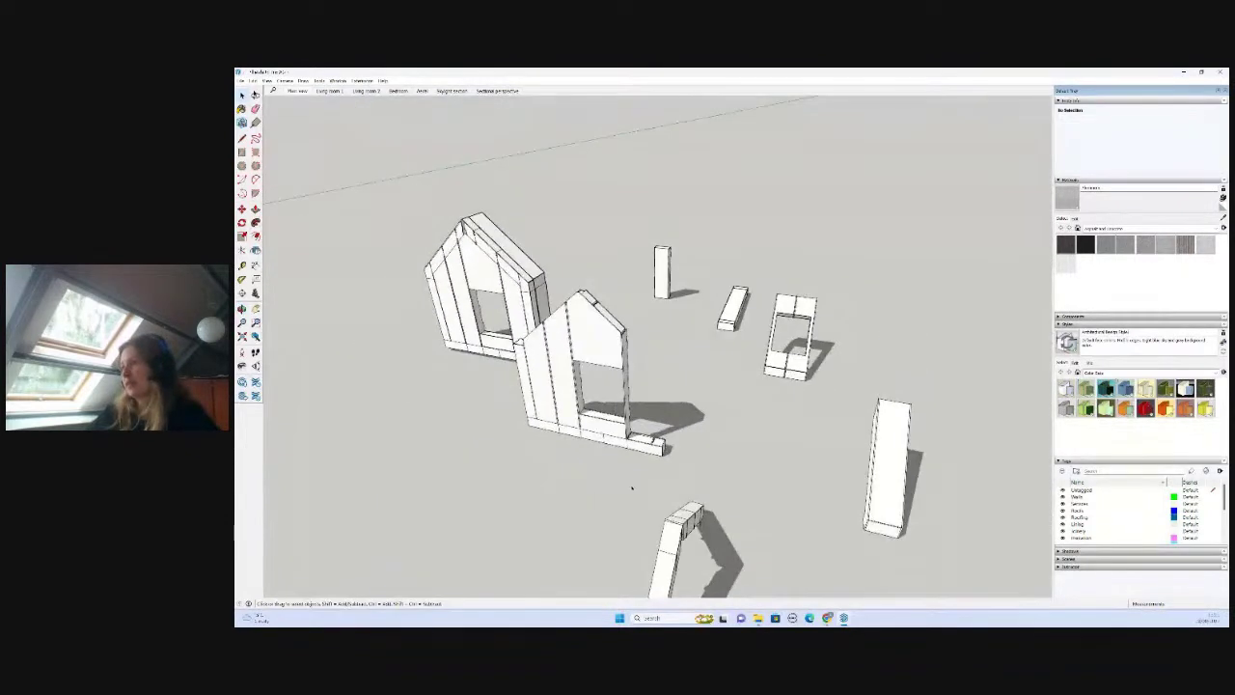
pyautogui.scroll(3, 646, 473)
pyautogui.scroll(-3, 772, 453)
pyautogui.scroll(4, 579, 376)
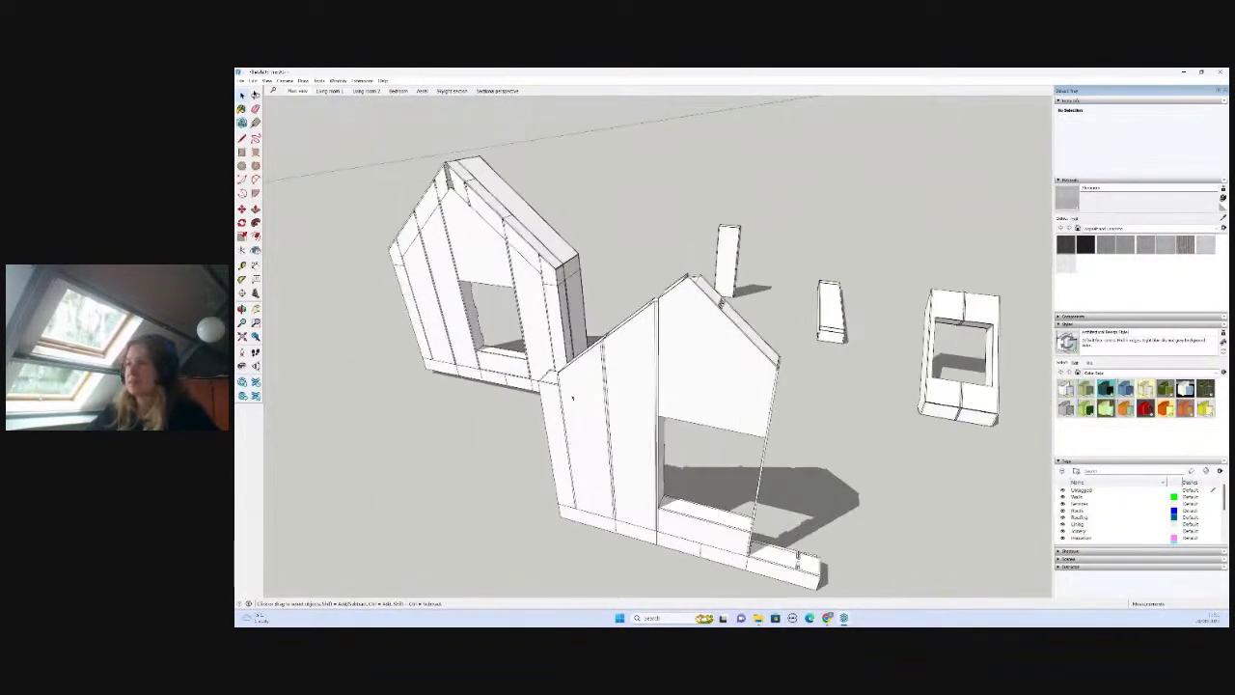
pyautogui.click(570, 397)
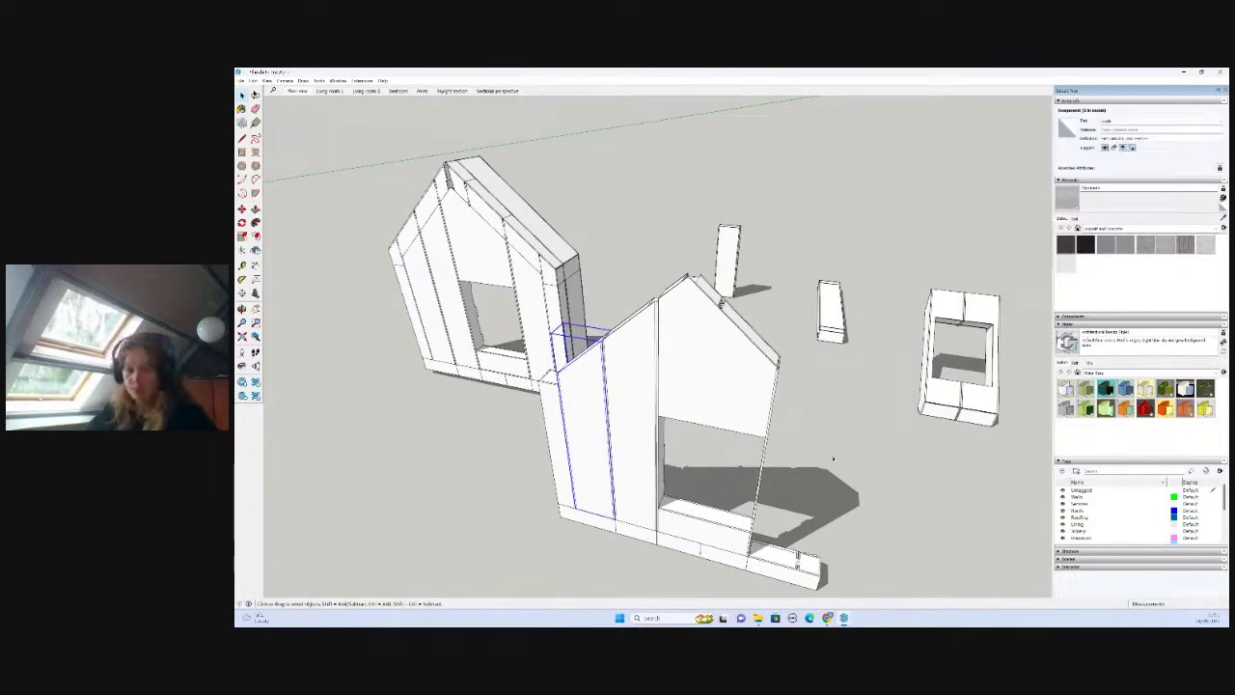
pyautogui.scroll(-2, 772, 344)
pyautogui.scroll(4, 762, 335)
pyautogui.scroll(-3, 761, 335)
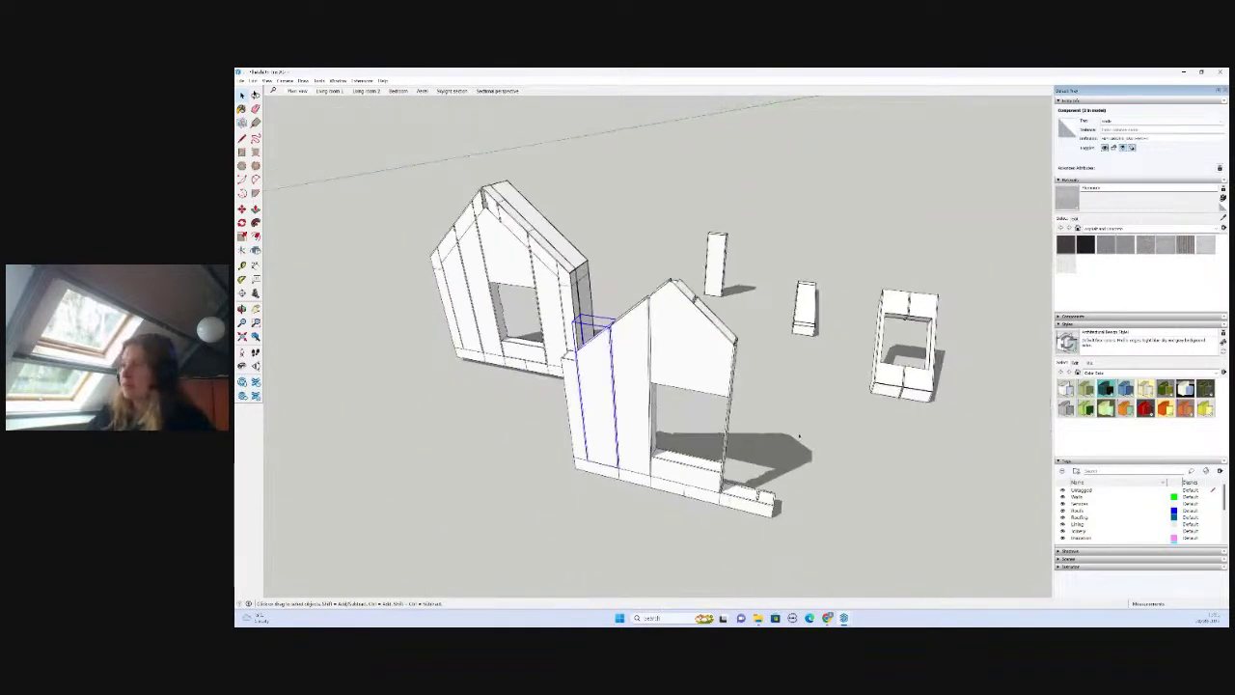
pyautogui.keyDown('shift'); pyautogui.click(631, 363); pyautogui.keyUp('shift')
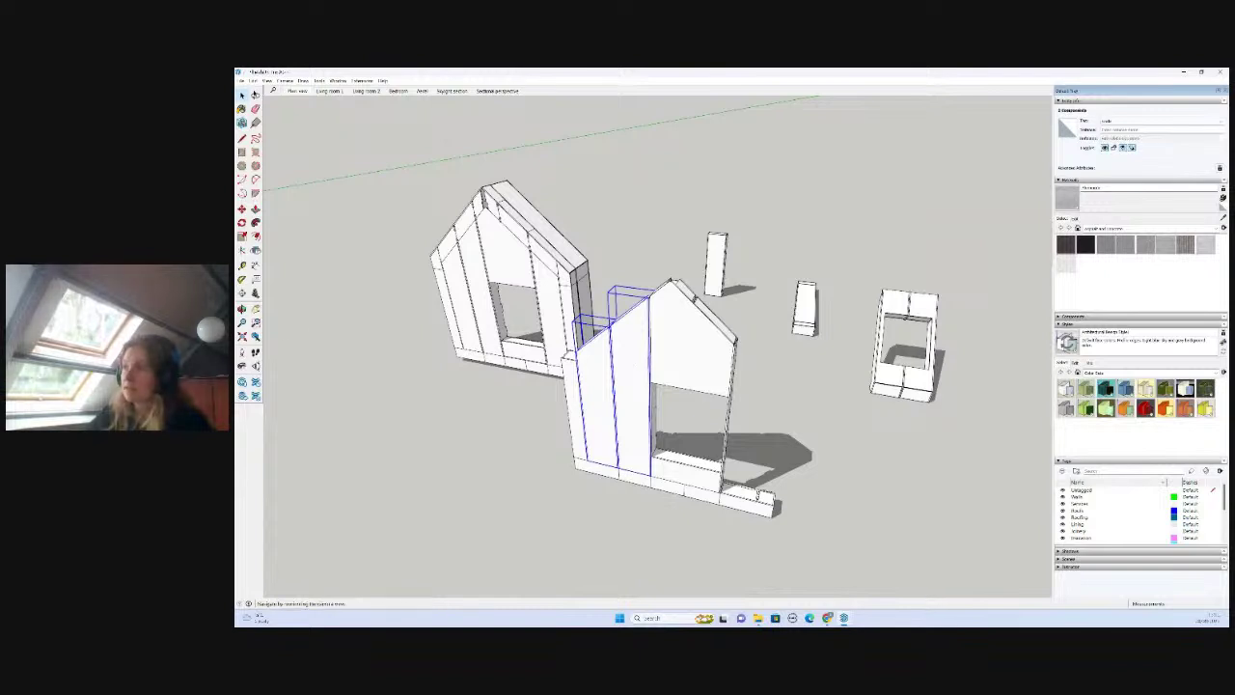
pyautogui.press('m')
pyautogui.click(575, 462)
pyautogui.click(772, 509)
pyautogui.press('space')
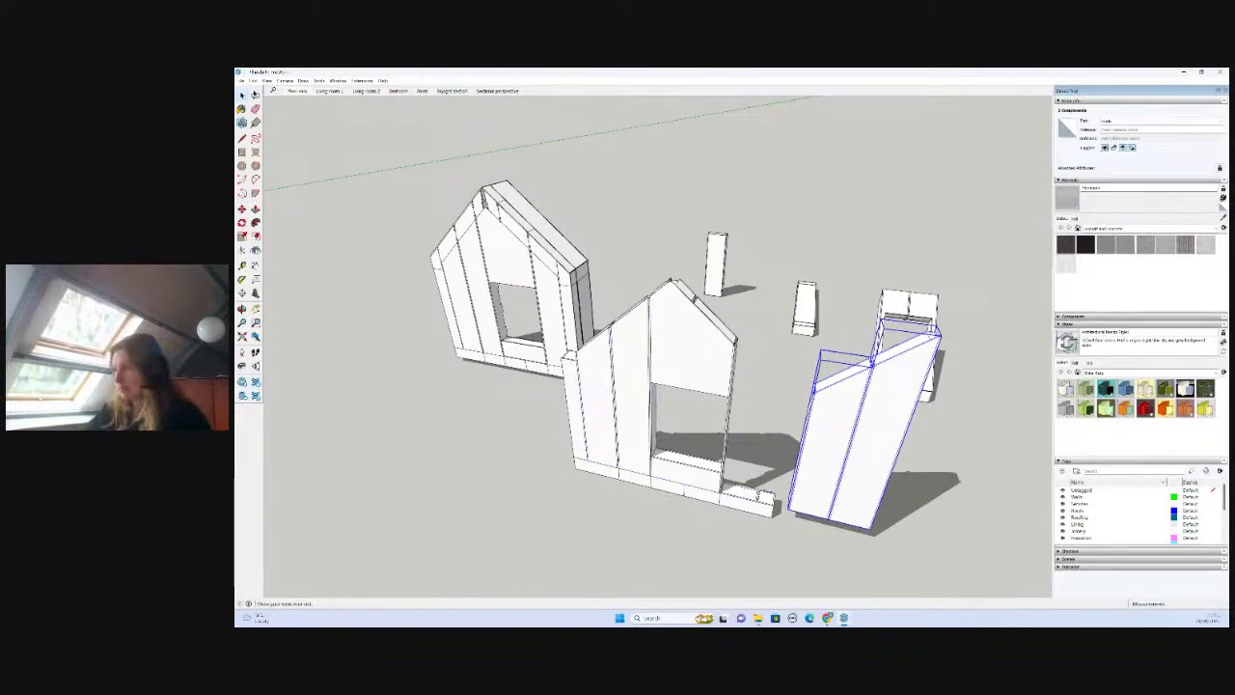
# - Flip the copied pair of sloped-top blocks across the red plane so their tops slope the opposite way
pyautogui.click(256, 249)
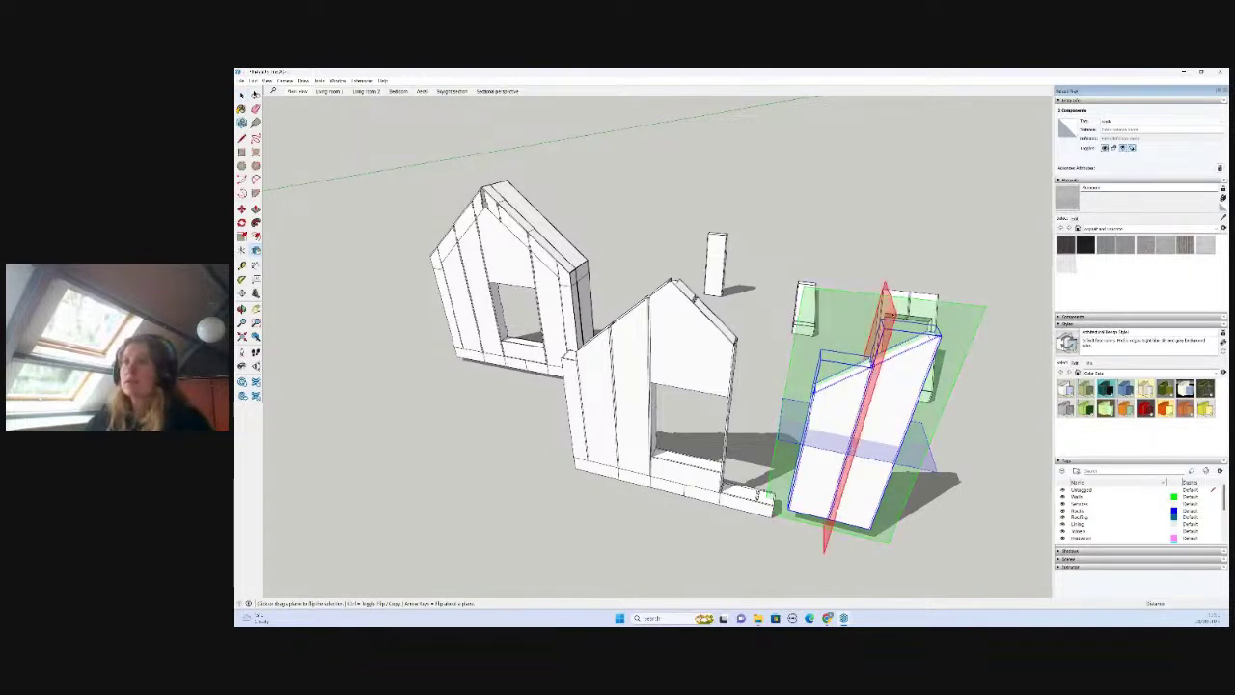
pyautogui.click(893, 315)
pyautogui.press('space')
pyautogui.click(801, 554)
pyautogui.scroll(3, 802, 519)
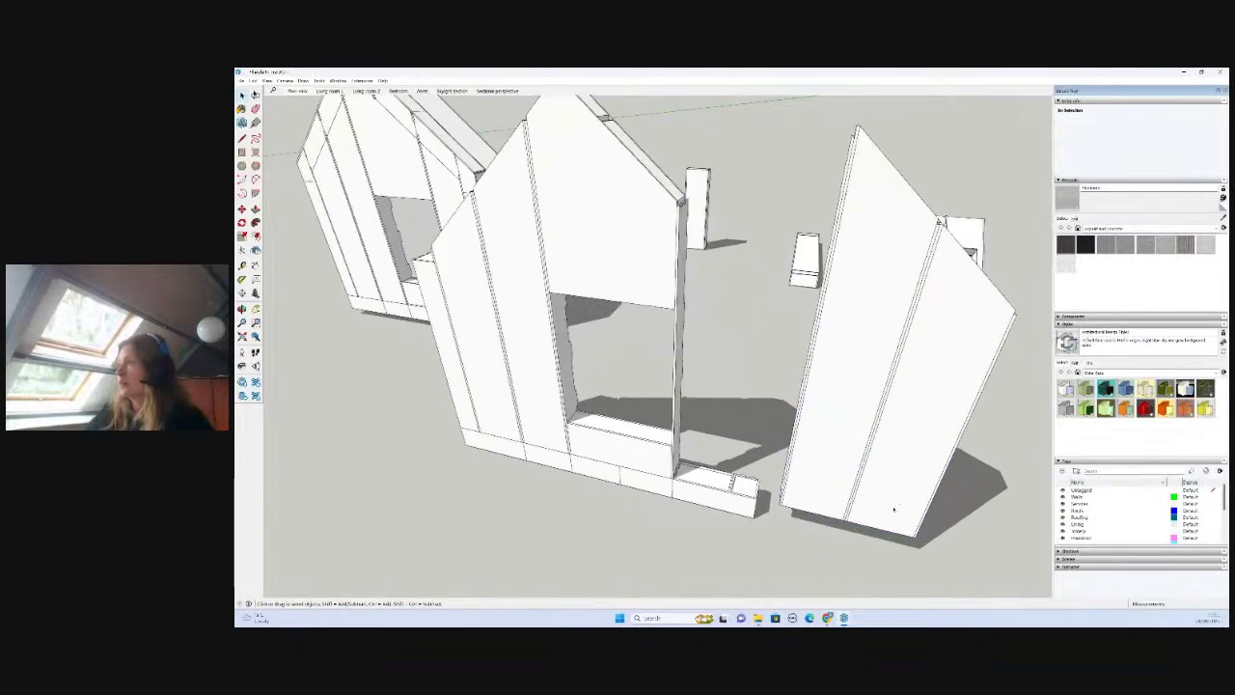
# - Move the mirrored pair of sloped-top blocks onto the floor block, against the window block
pyautogui.moveTo(893, 509); pyautogui.dragTo(836, 541)
pyautogui.press('m')
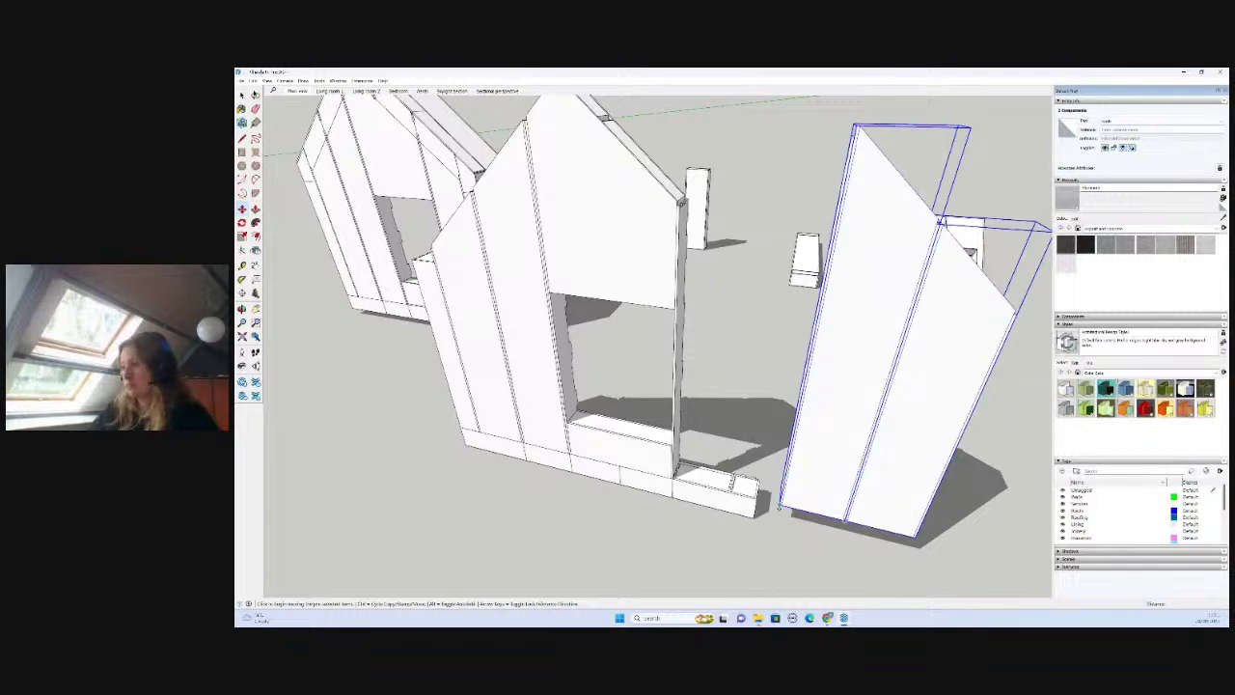
pyautogui.click(779, 505)
pyautogui.scroll(3, 673, 480)
pyautogui.click(673, 477)
pyautogui.press('space')
pyautogui.scroll(-5, 676, 492)
# - Delete the taller mirrored block beside the window block and select the remaining shorter mirrored block
pyautogui.click(772, 446)
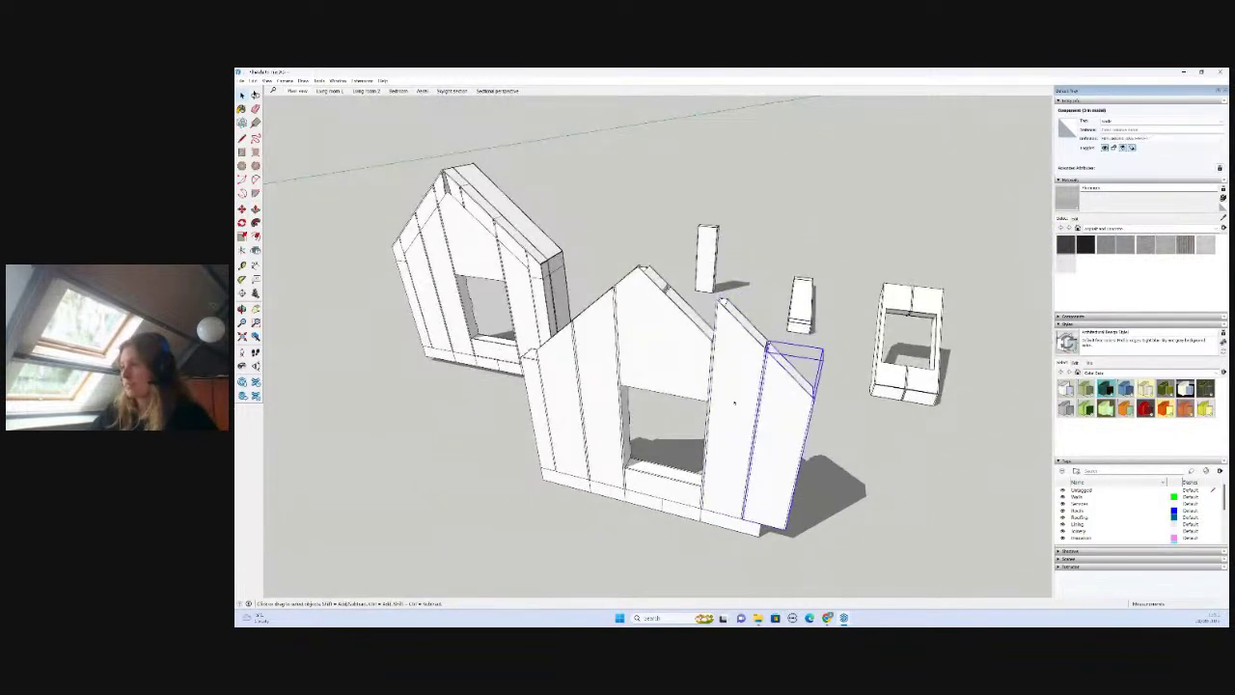
pyautogui.click(733, 401)
pyautogui.press('Delete')
pyautogui.click(786, 422)
pyautogui.scroll(4, 754, 523)
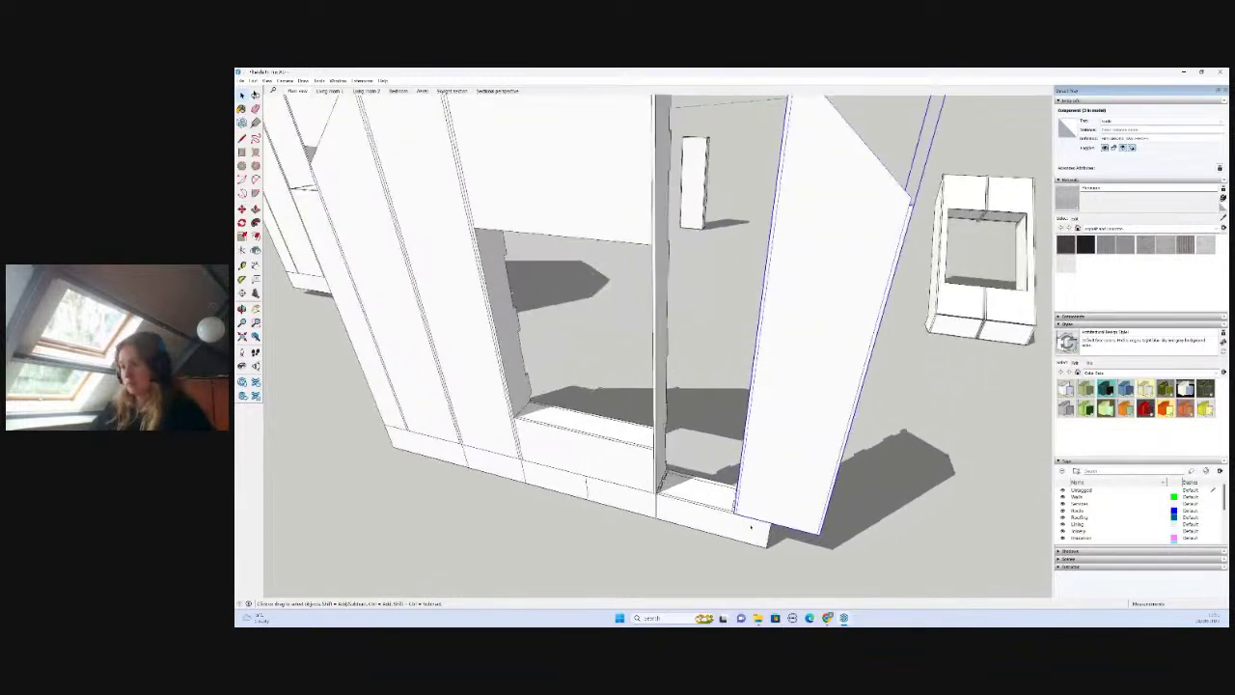
# - Move the shorter mirrored sloped-top block against the window block on the floor block
pyautogui.press('m')
pyautogui.click(909, 203)
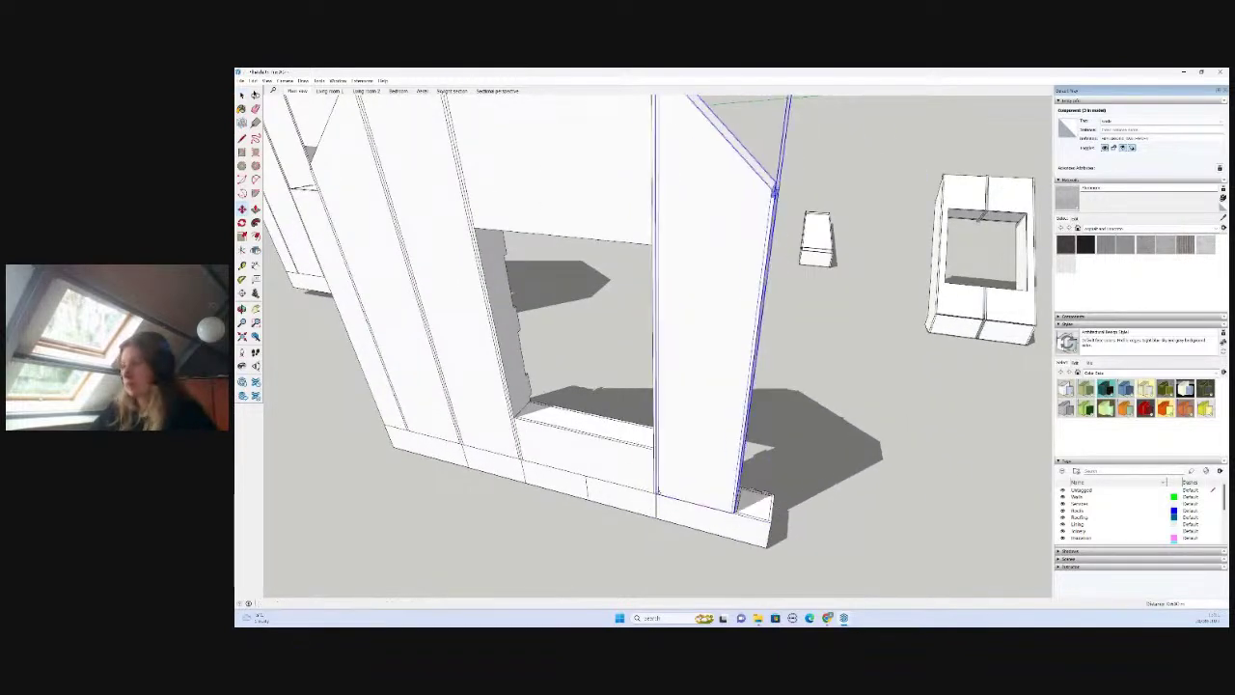
pyautogui.press('space')
pyautogui.click(811, 473)
pyautogui.scroll(-5, 757, 504)
pyautogui.moveTo(763, 471); pyautogui.dragTo(758, 405, button='middle')
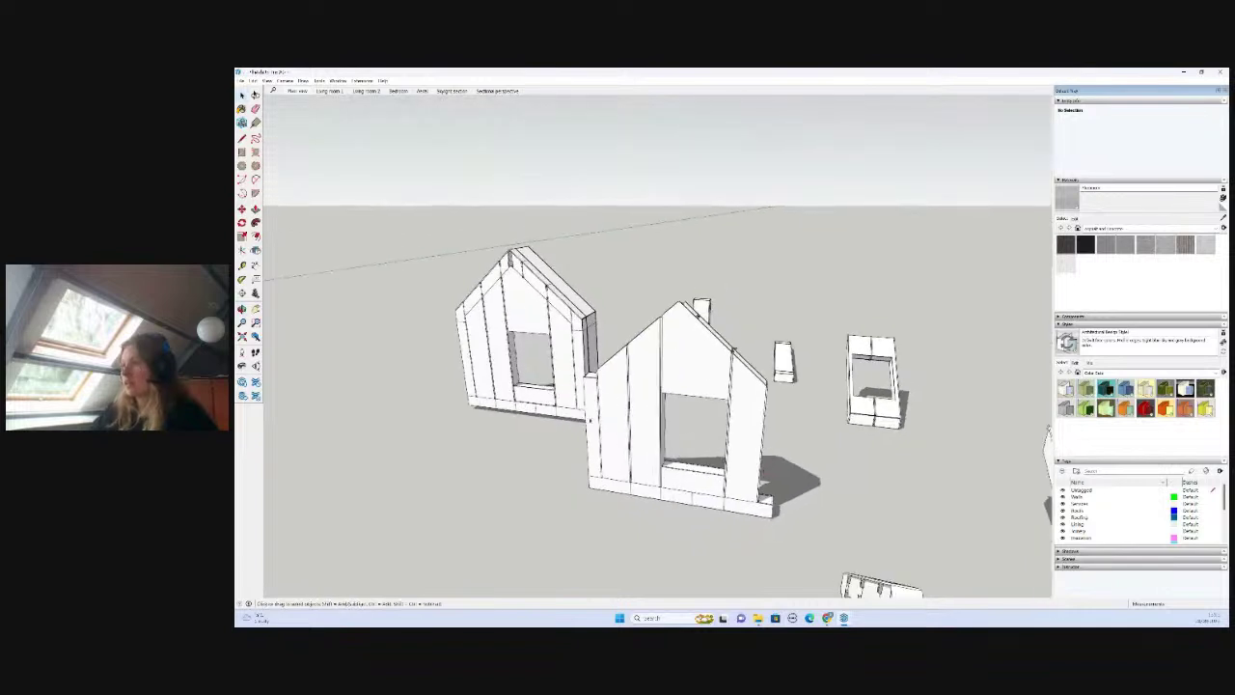
# - Copy the narrow end wall block to the opposite end of the floor block, beside the mirrored sloped-top block
pyautogui.click(585, 399)
pyautogui.scroll(3, 585, 399)
pyautogui.press('m')
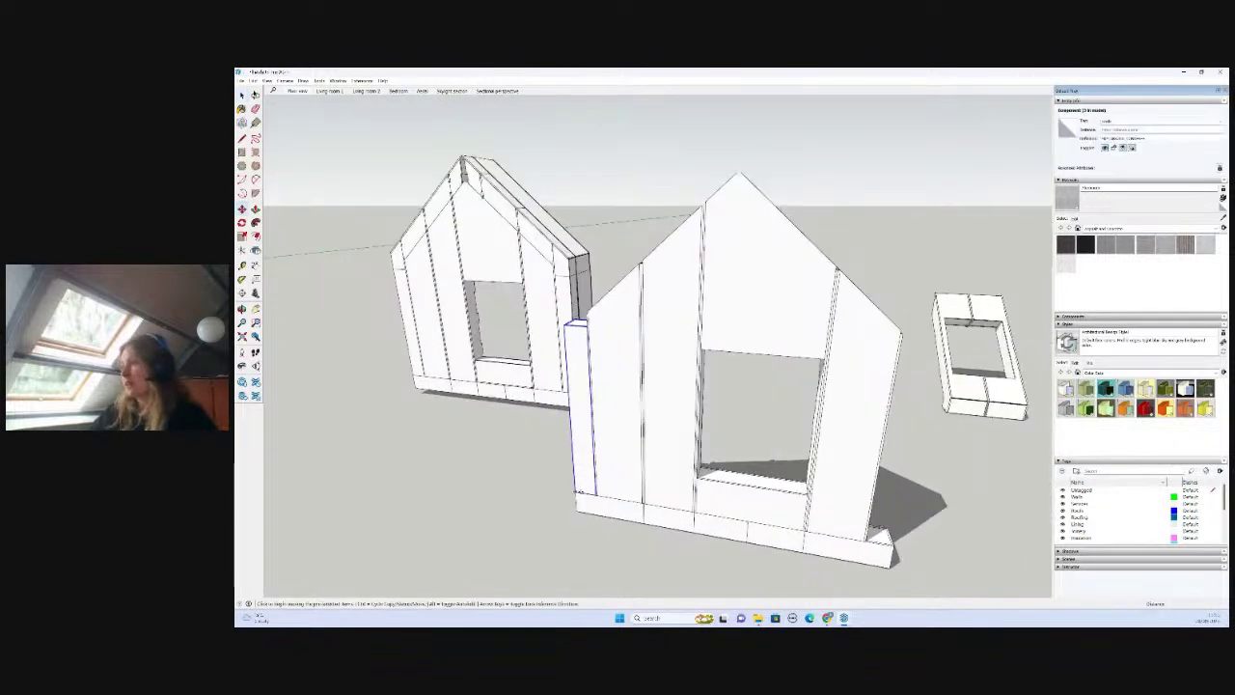
pyautogui.press('ctrl')
pyautogui.click(576, 494)
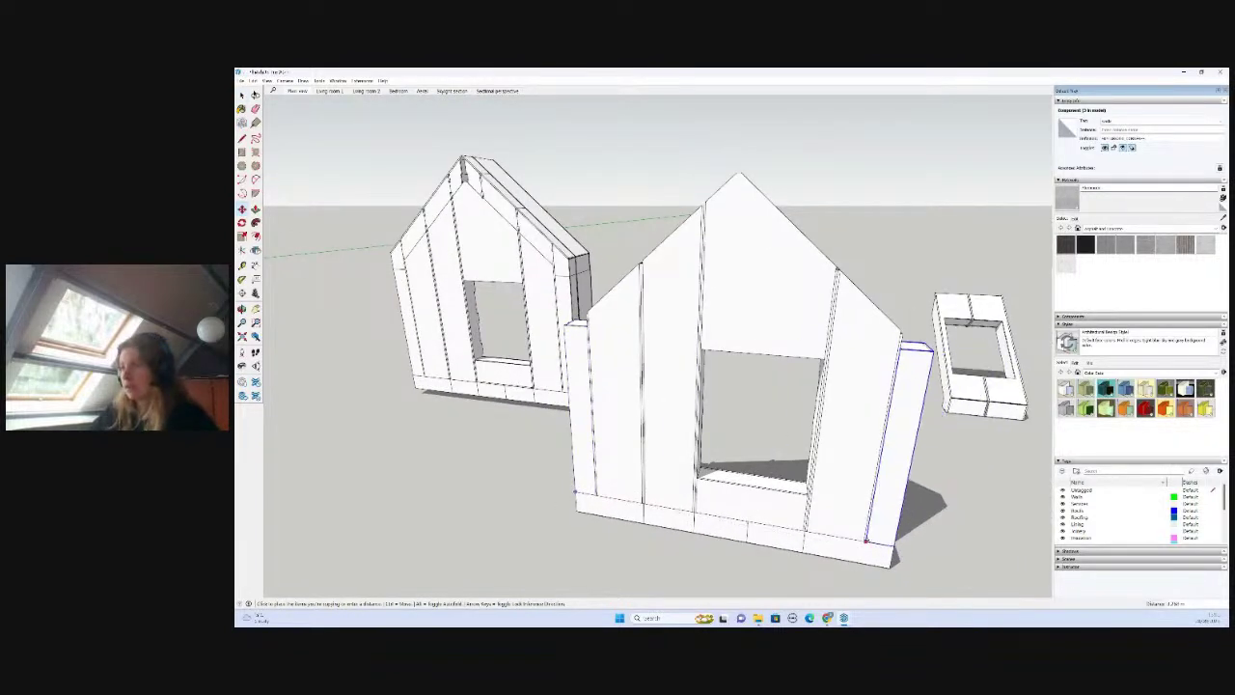
pyautogui.click(866, 541)
pyautogui.press('space')
pyautogui.click(772, 569)
pyautogui.scroll(-4, 710, 509)
pyautogui.moveTo(801, 502); pyautogui.dragTo(754, 525, button='middle')
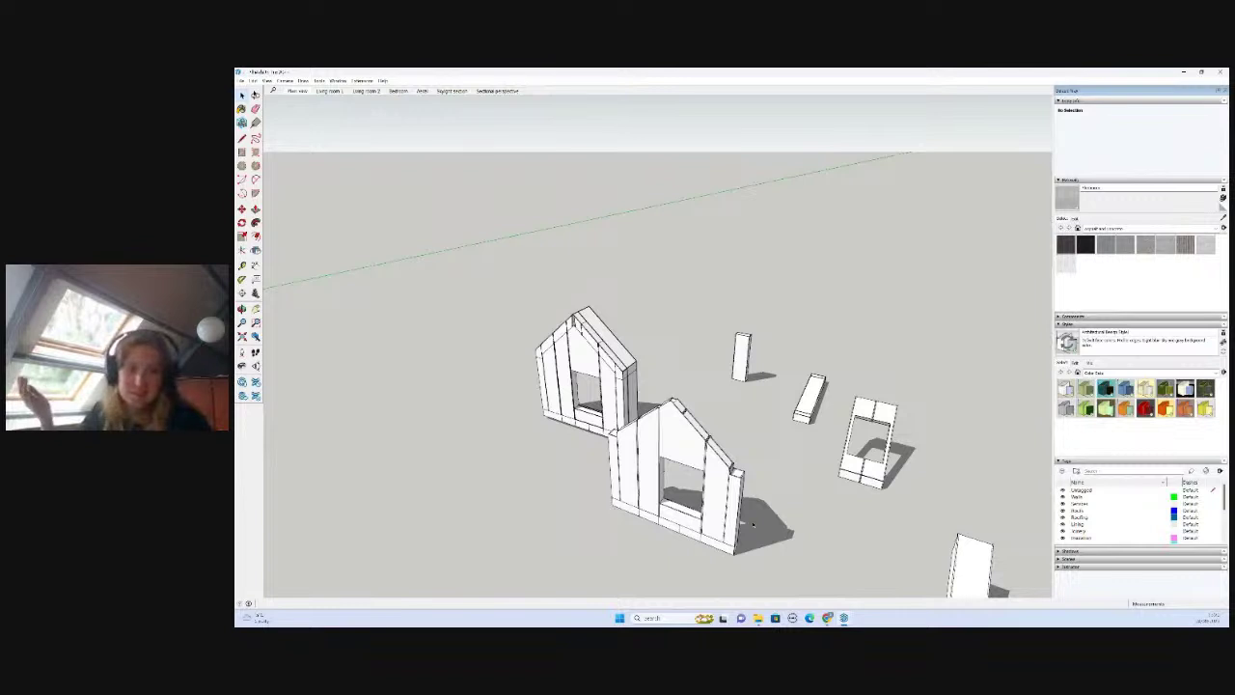
# - Examine the completed gable wall, the reference house section and the surrounding loose blocks from several angles
pyautogui.moveTo(753, 523); pyautogui.dragTo(733, 502, button='middle')
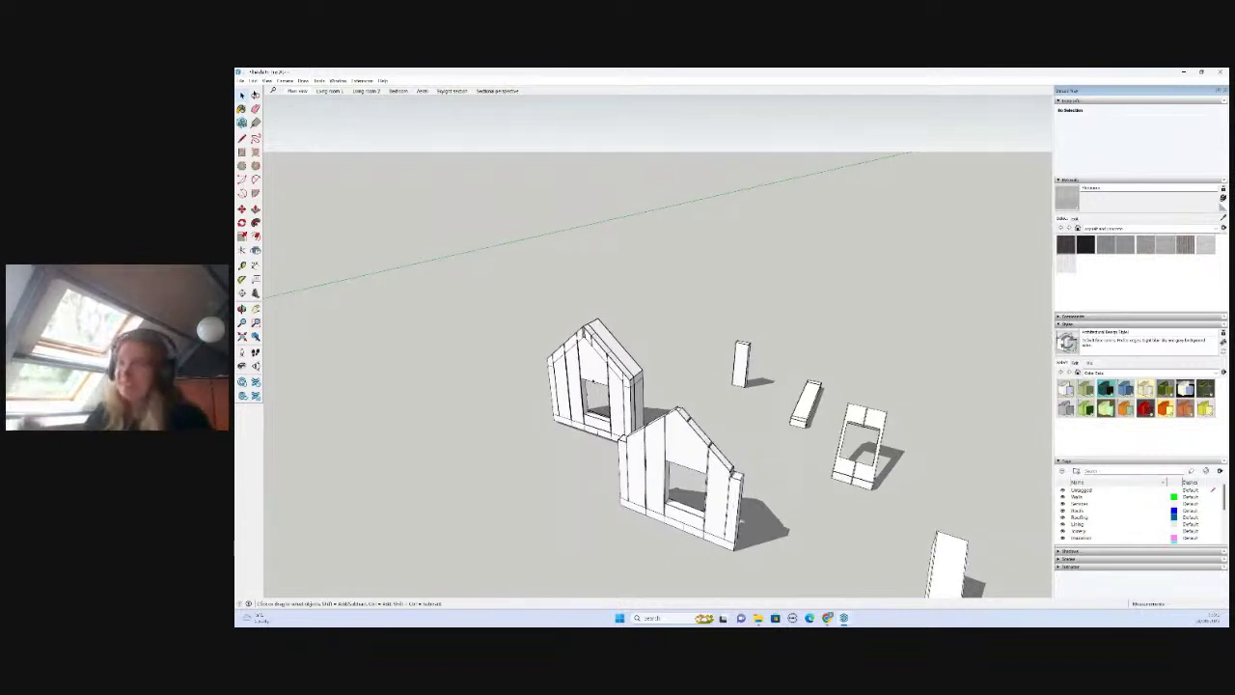
pyautogui.scroll(4, 596, 382)
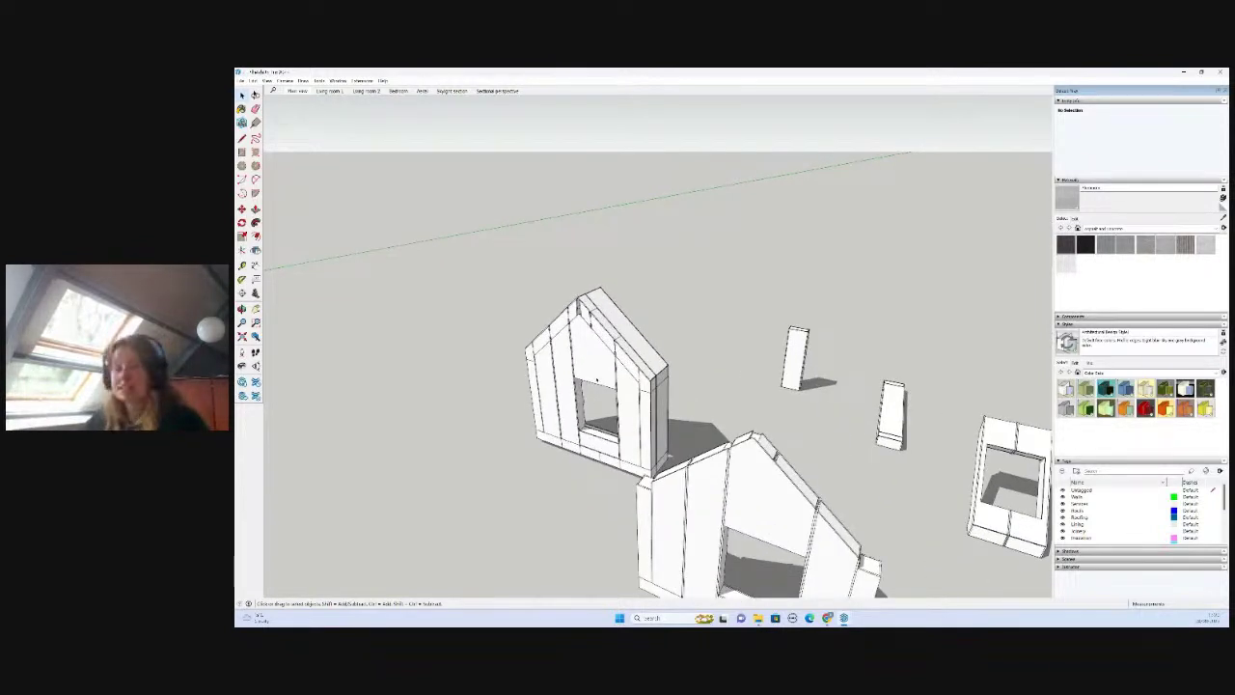
pyautogui.scroll(-5, 657, 376)
pyautogui.scroll(5, 707, 453)
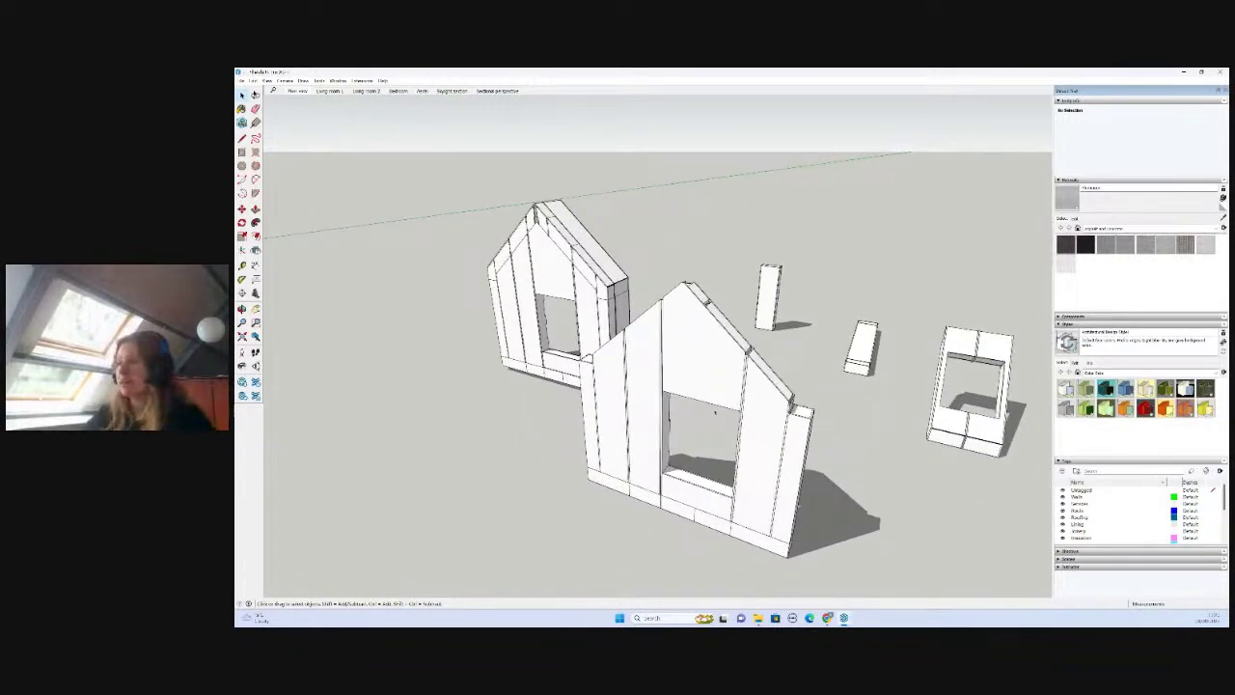
pyautogui.scroll(-2, 715, 414)
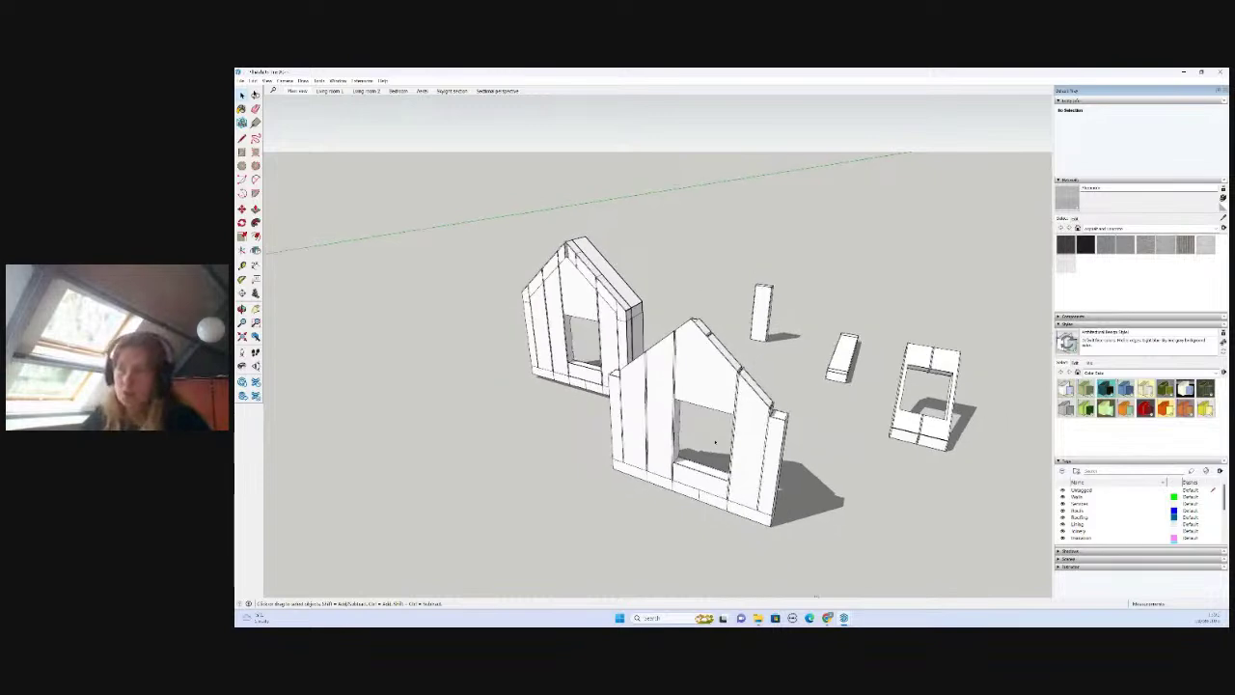
pyautogui.moveTo(748, 476); pyautogui.dragTo(806, 431, button='middle')
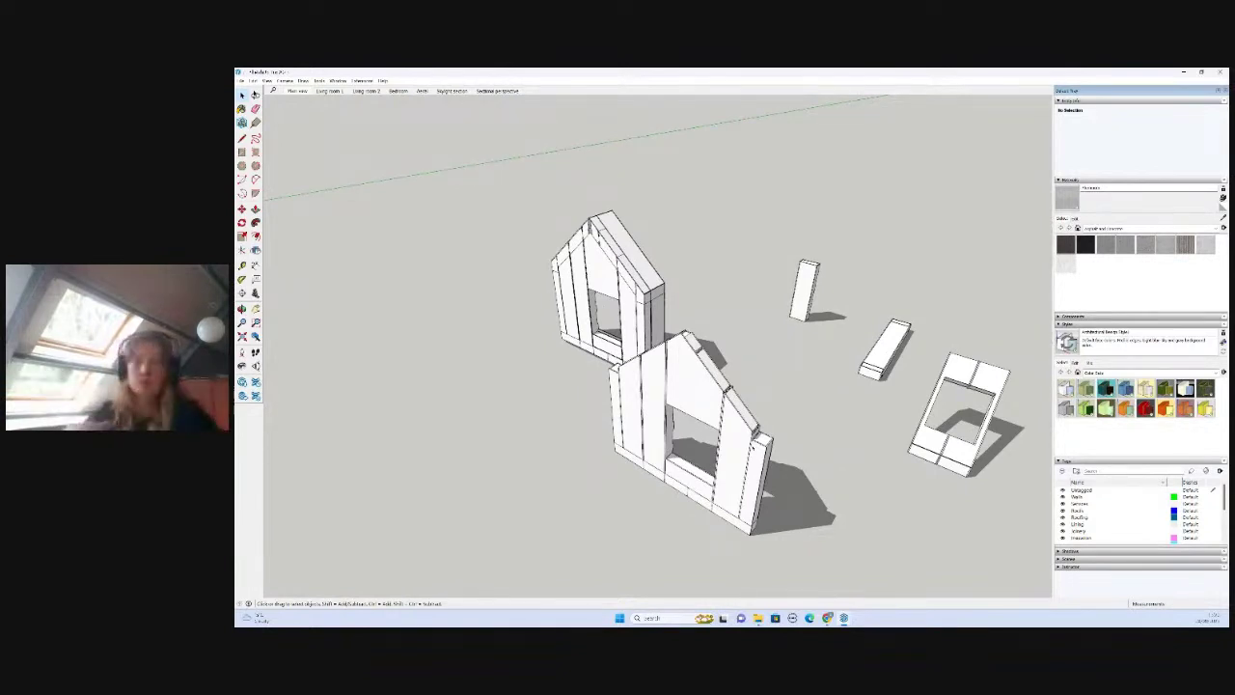
pyautogui.scroll(-2, 754, 447)
pyautogui.moveTo(684, 523); pyautogui.dragTo(777, 383, button='middle')
pyautogui.scroll(2, 737, 487)
pyautogui.scroll(3, 777, 383)
pyautogui.scroll(-2, 716, 442)
pyautogui.moveTo(716, 442); pyautogui.dragTo(707, 503, button='middle')
pyautogui.scroll(3, 707, 504)
pyautogui.scroll(-3, 700, 467)
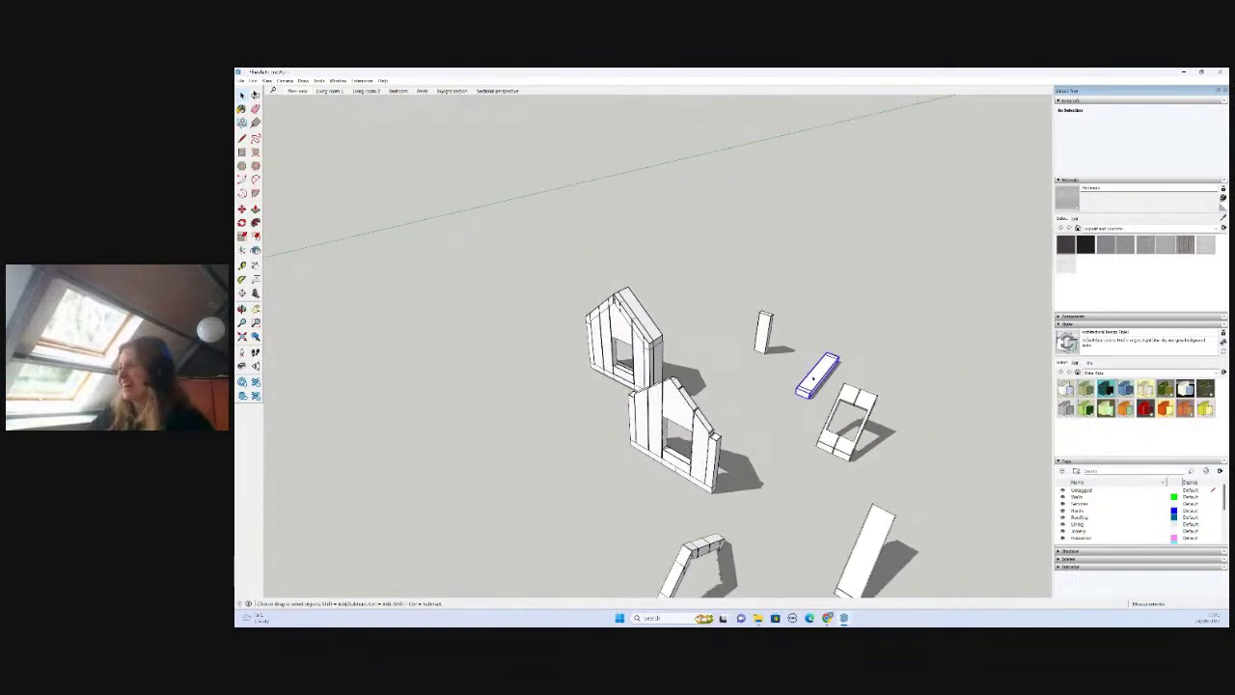
# - Rotate the loose floor block horizontally so that it runs parallel to the gable wall
pyautogui.press('q')
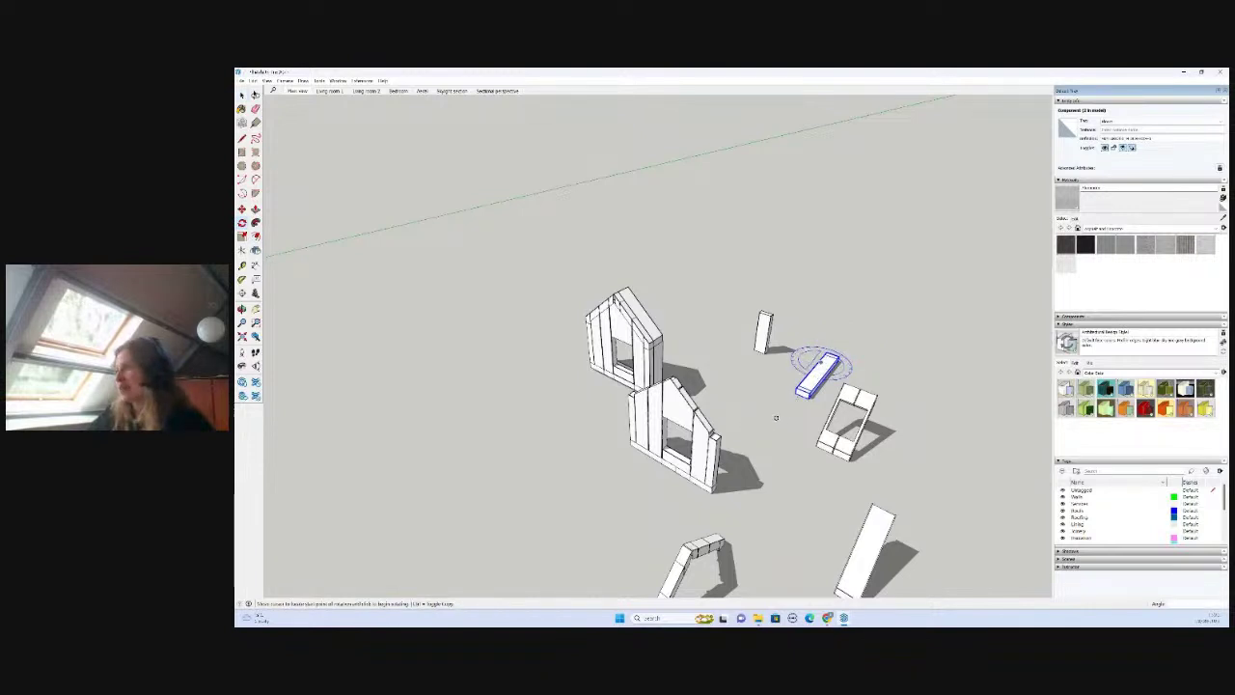
pyautogui.click(792, 419)
pyautogui.click(945, 411)
# - Move the rotated floor block against the inner side of the gable wall's floor block, aligned at the end corner
pyautogui.press('m')
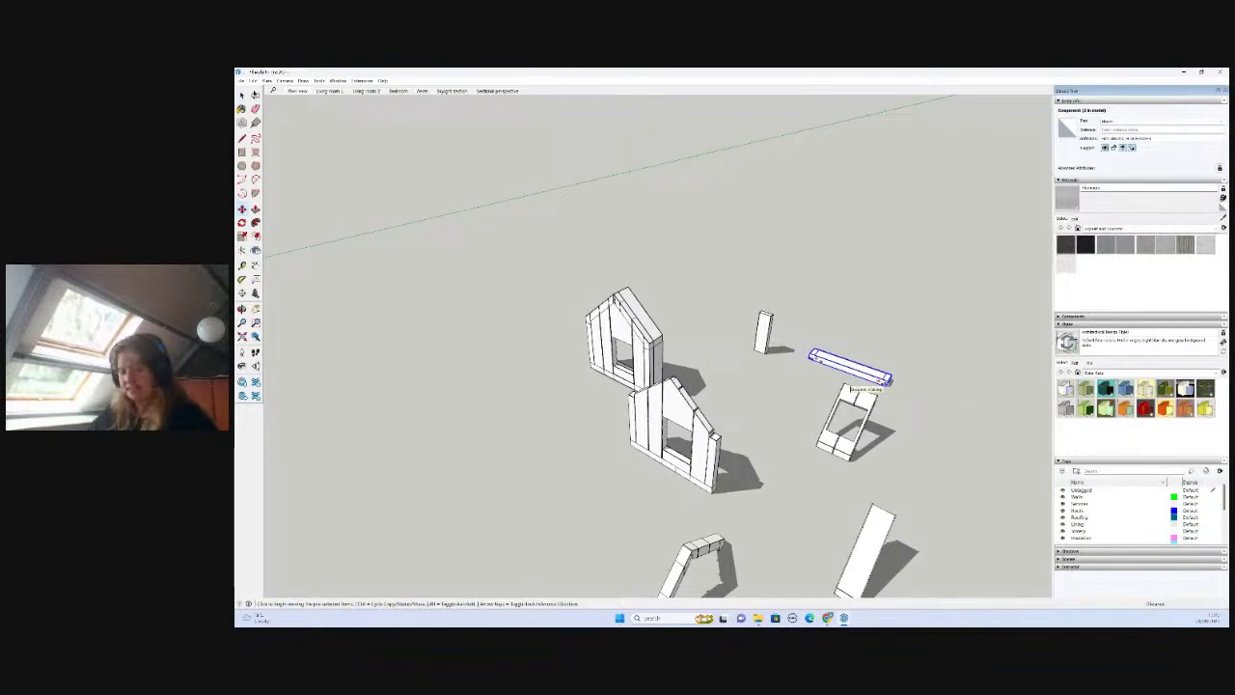
pyautogui.click(889, 382)
pyautogui.scroll(7, 724, 485)
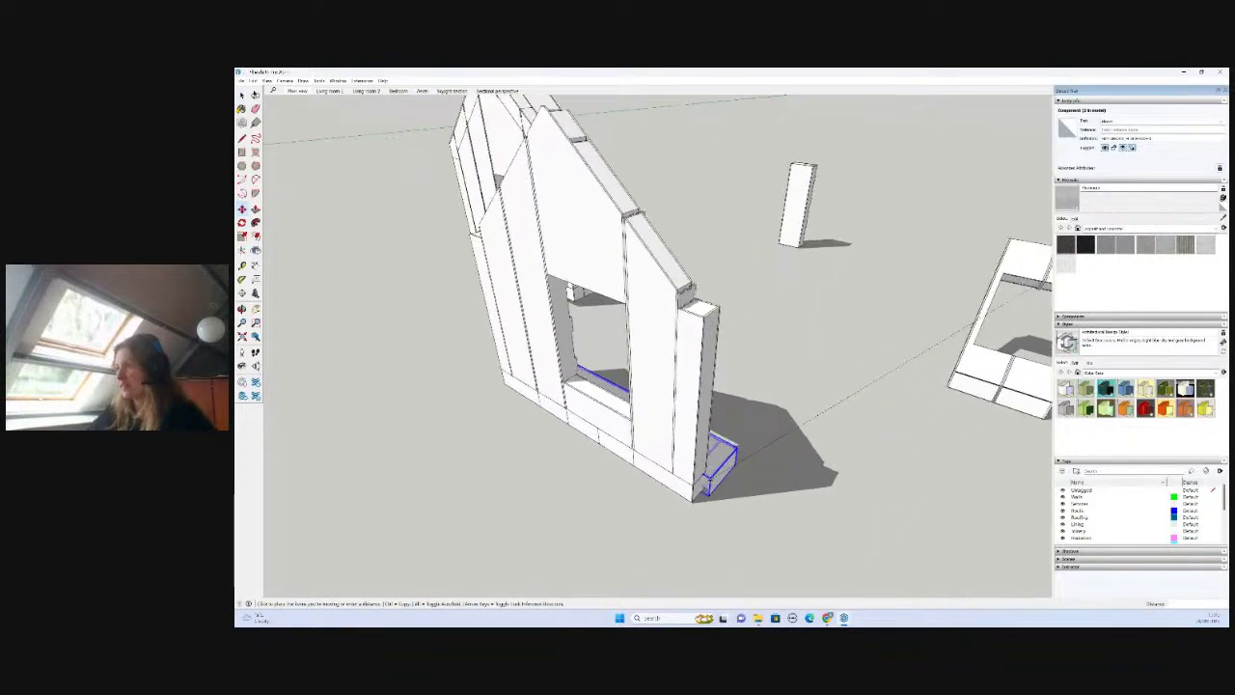
pyautogui.scroll(2, 715, 482)
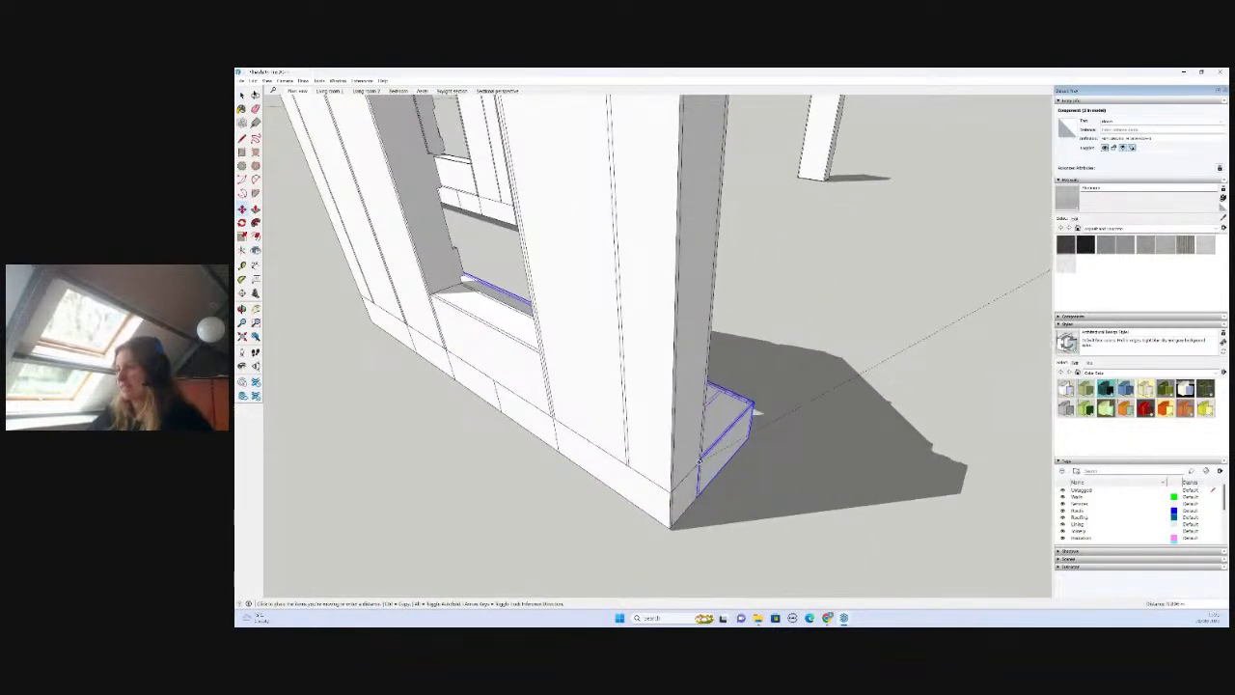
pyautogui.click(700, 495)
pyautogui.scroll(-5, 735, 480)
pyautogui.press('space')
pyautogui.click(805, 494)
pyautogui.moveTo(805, 493); pyautogui.dragTo(755, 505, button='middle')
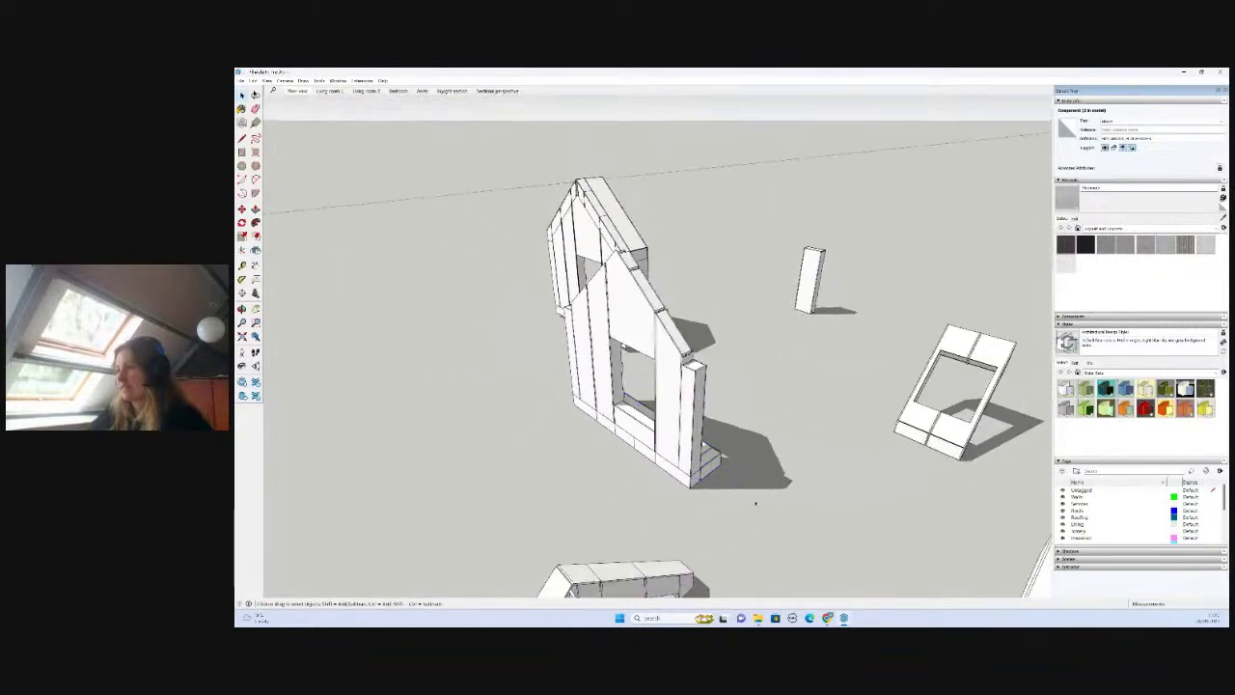
# - Move the loose upright wall block to the gable's end corner, where the two floor blocks meet
pyautogui.scroll(-2, 759, 498)
pyautogui.scroll(-5, 762, 488)
pyautogui.scroll(5, 652, 367)
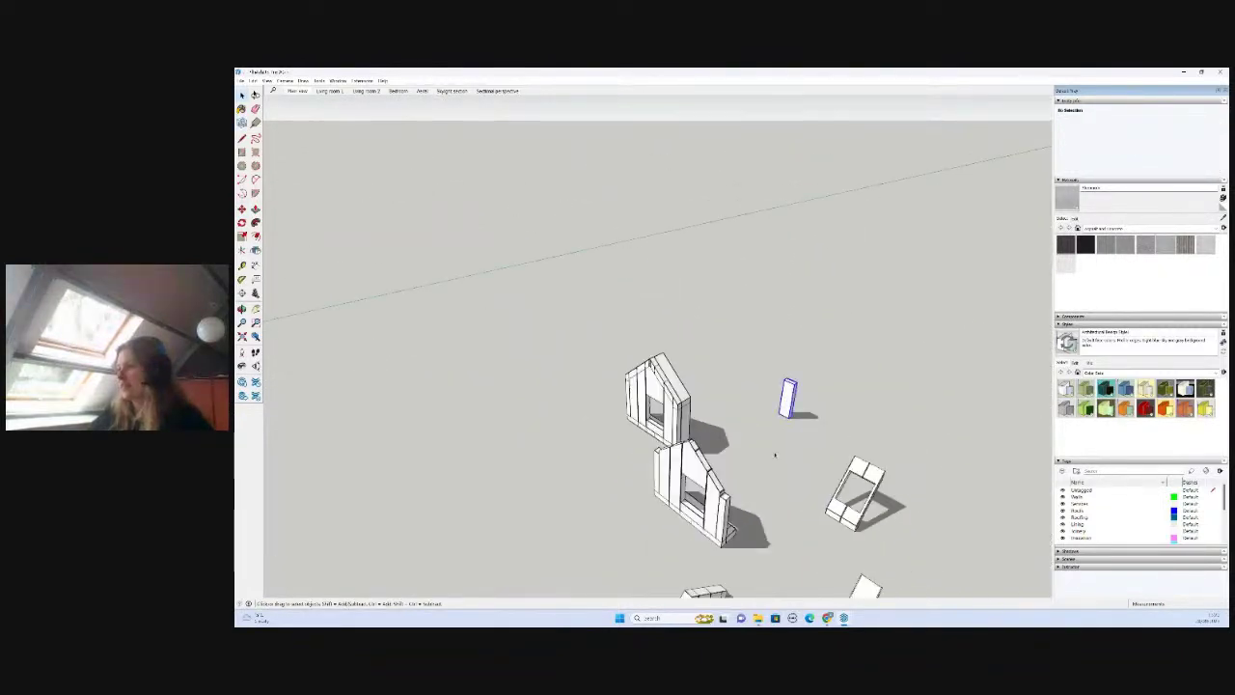
pyautogui.scroll(3, 774, 460)
pyautogui.press('m')
pyautogui.click(779, 394)
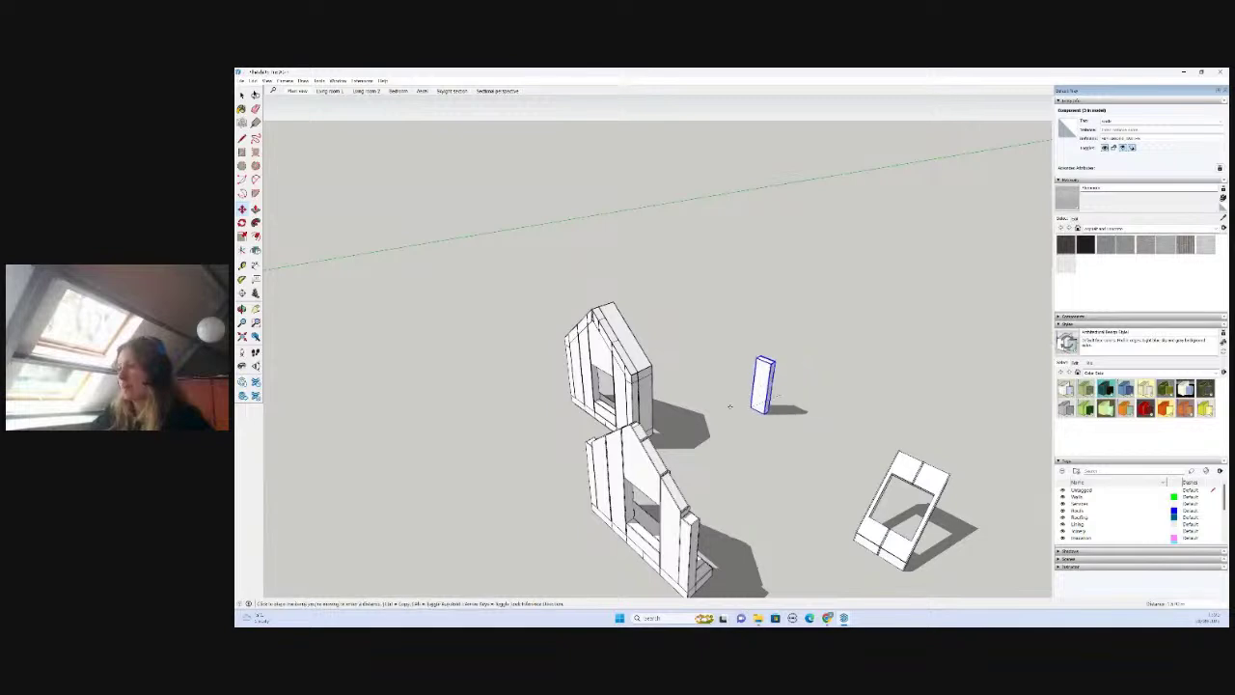
pyautogui.scroll(-3, 743, 410)
pyautogui.scroll(5, 715, 477)
pyautogui.scroll(8, 758, 482)
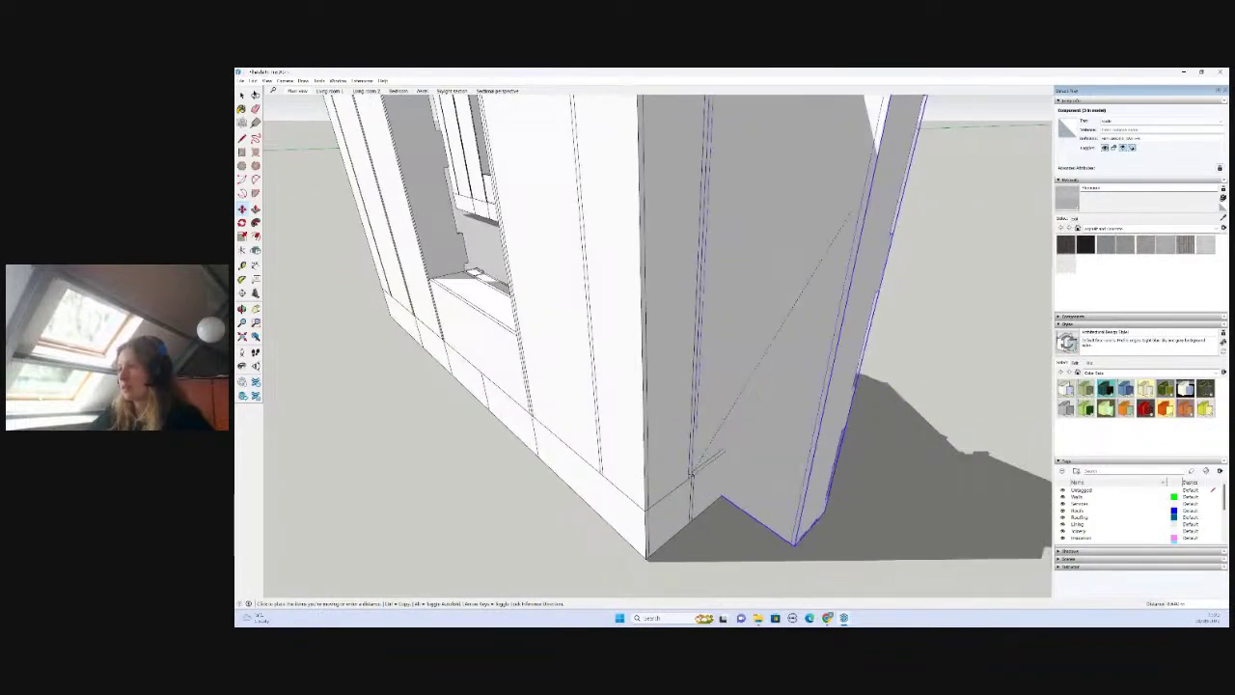
pyautogui.click(691, 476)
pyautogui.press('space')
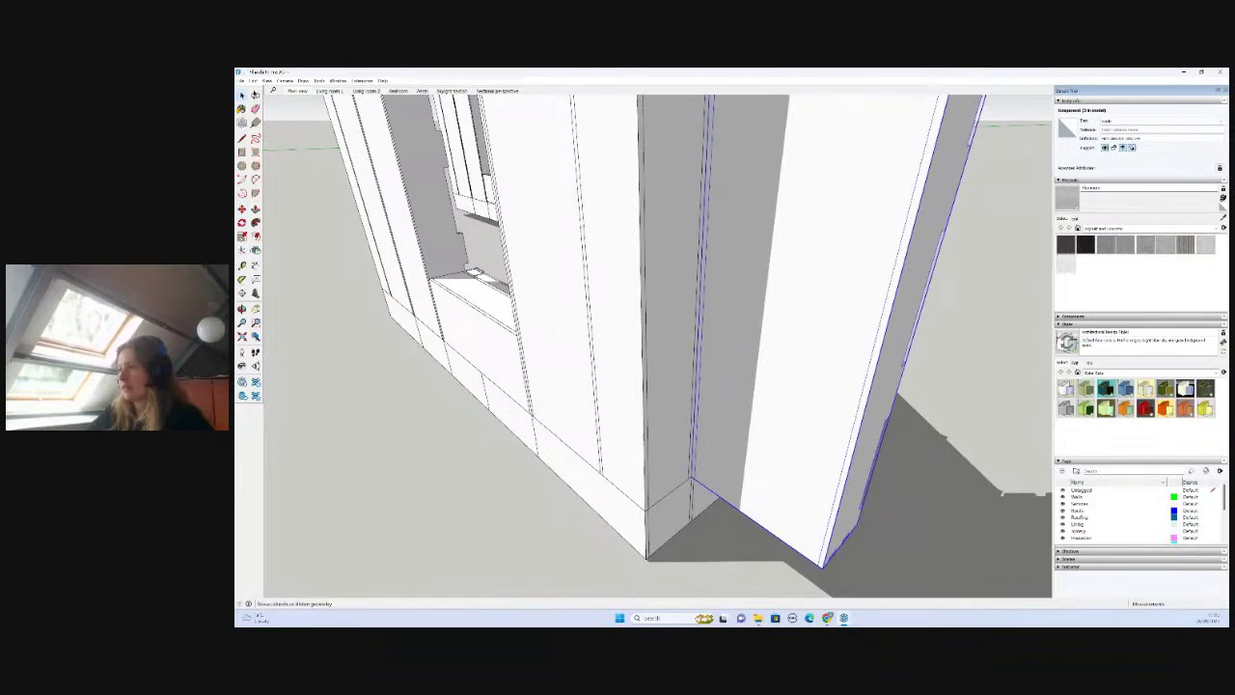
# - Rotate the upright wall block about its lower corner so that it lines up with the side of the house section
pyautogui.press('q')
pyautogui.moveTo(805, 504); pyautogui.dragTo(727, 502, button='middle')
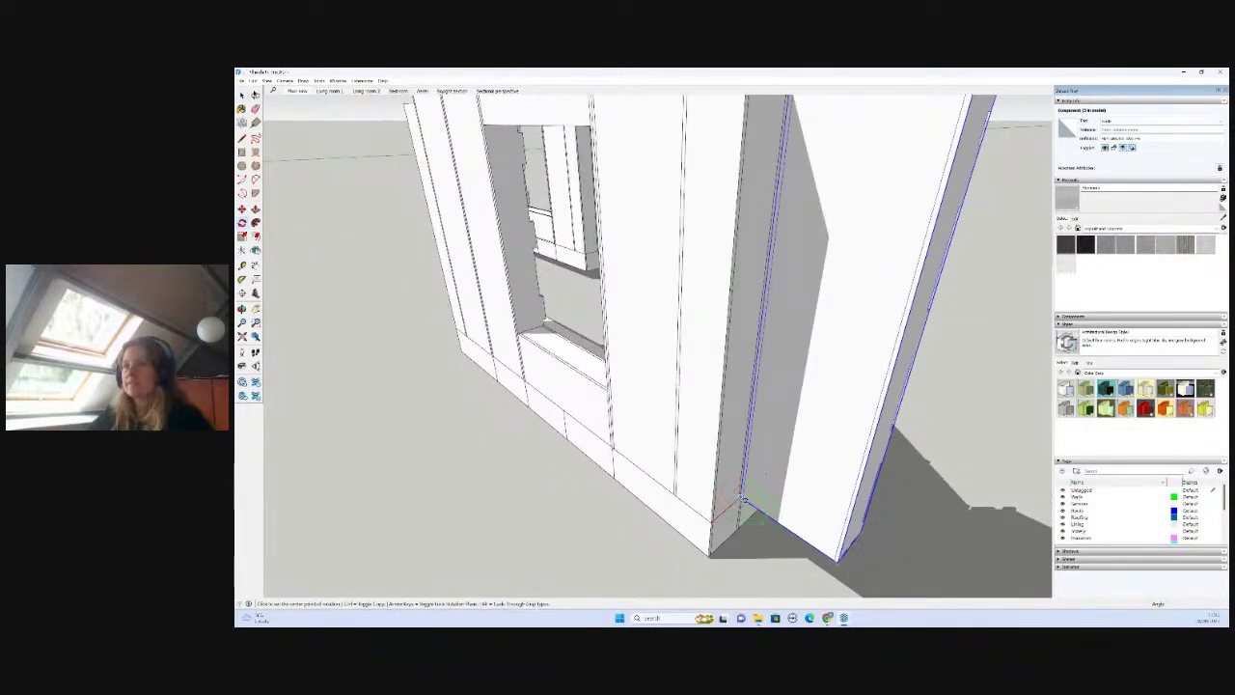
pyautogui.press('Right')
pyautogui.click(792, 534)
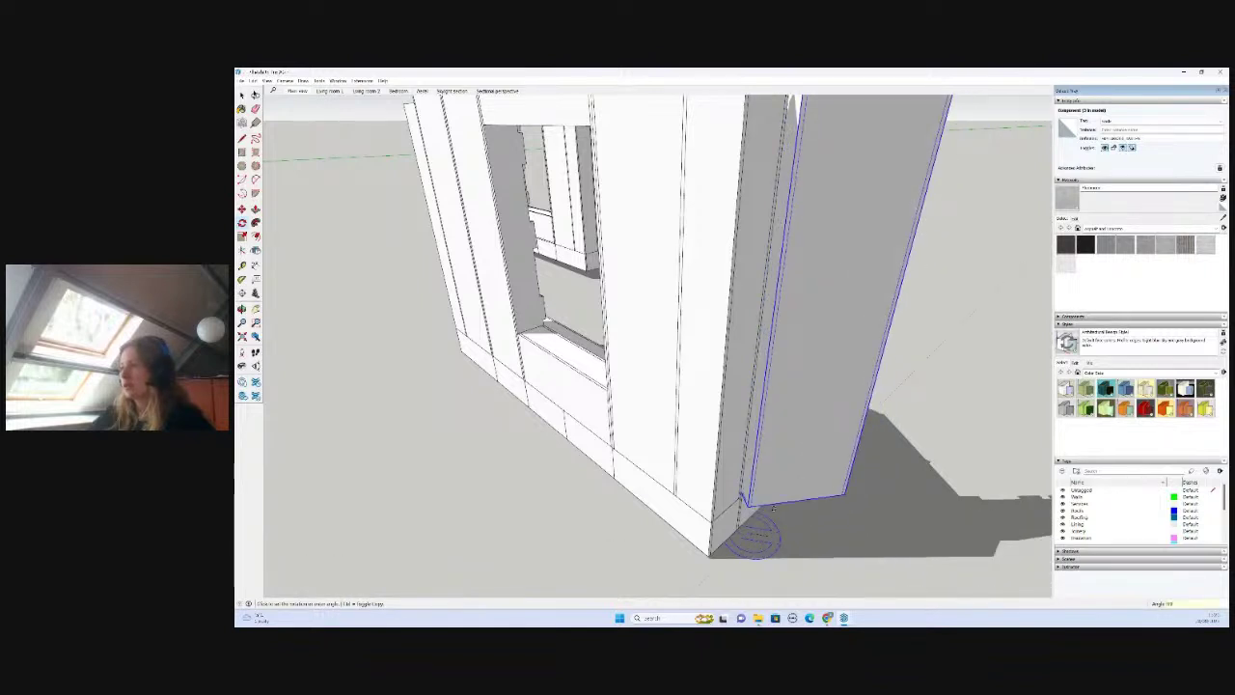
pyautogui.click(740, 498)
# - Move the rotated side wall block onto the end of the second floor block, flush with the gable's end block
pyautogui.press('m')
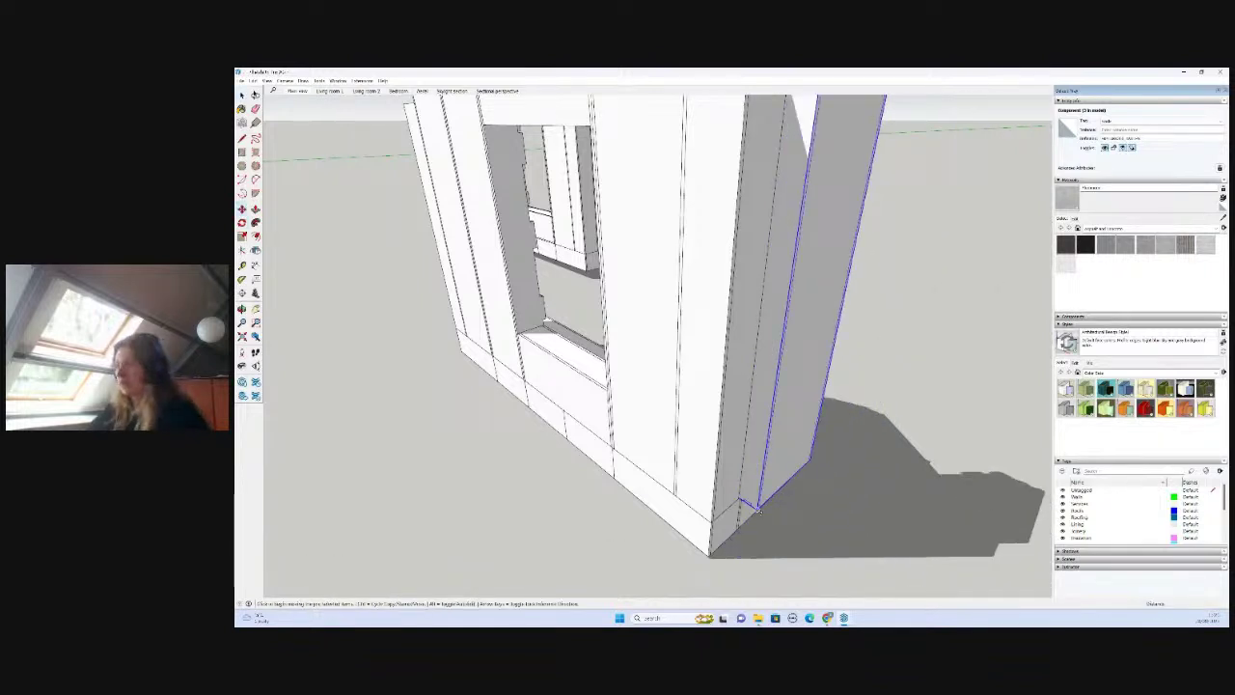
pyautogui.click(759, 510)
pyautogui.scroll(2, 749, 495)
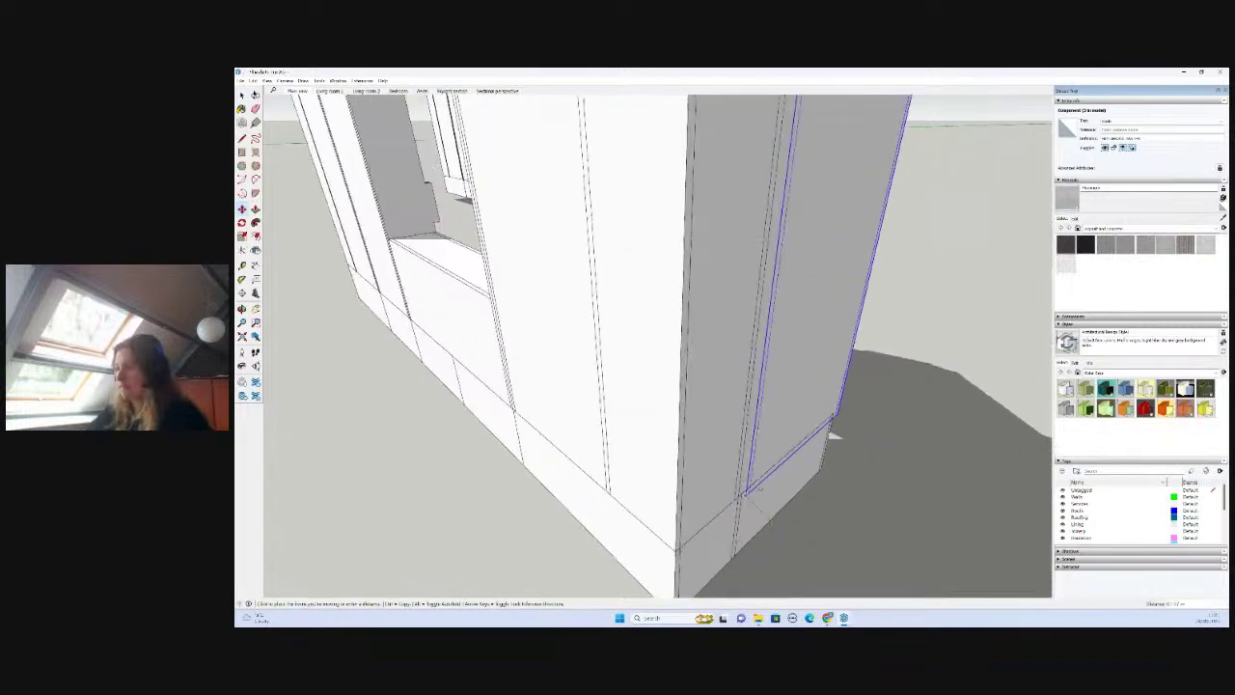
pyautogui.scroll(1, 759, 494)
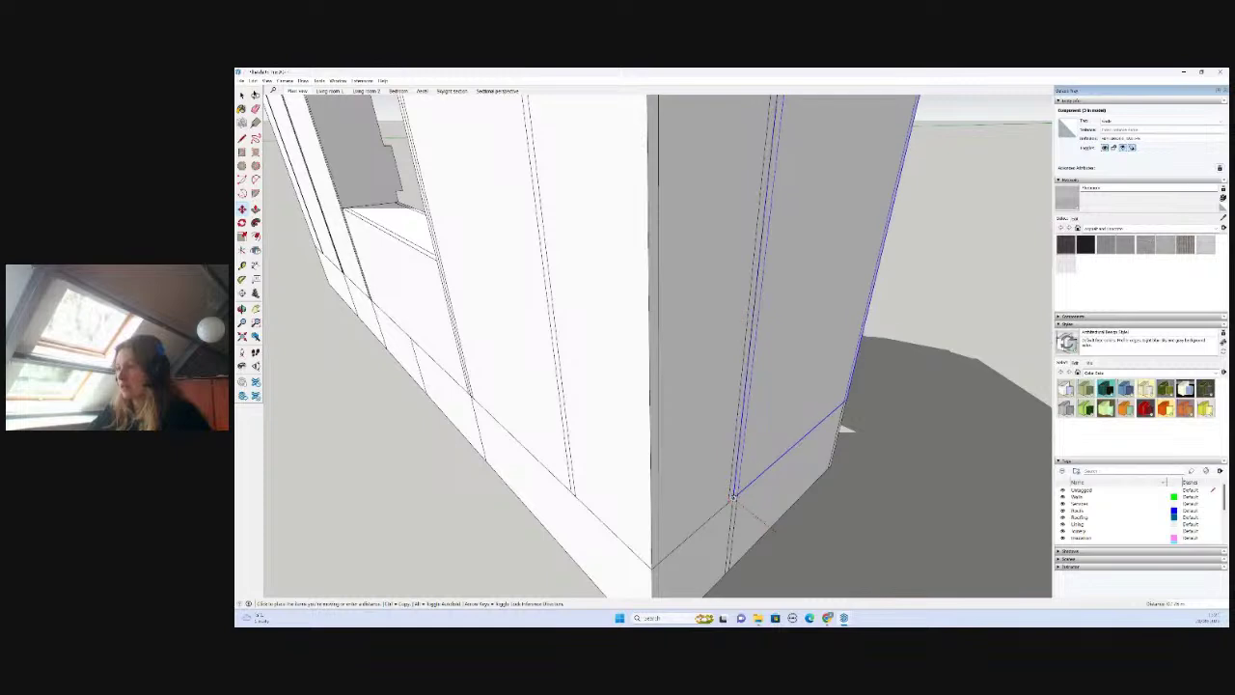
pyautogui.click(734, 498)
pyautogui.press('space')
pyautogui.scroll(-7, 772, 517)
pyautogui.moveTo(1004, 425); pyautogui.dragTo(882, 483, button='middle')
pyautogui.scroll(-2, 869, 478)
pyautogui.scroll(3, 546, 381)
pyautogui.moveTo(657, 386); pyautogui.dragTo(570, 434, button='middle')
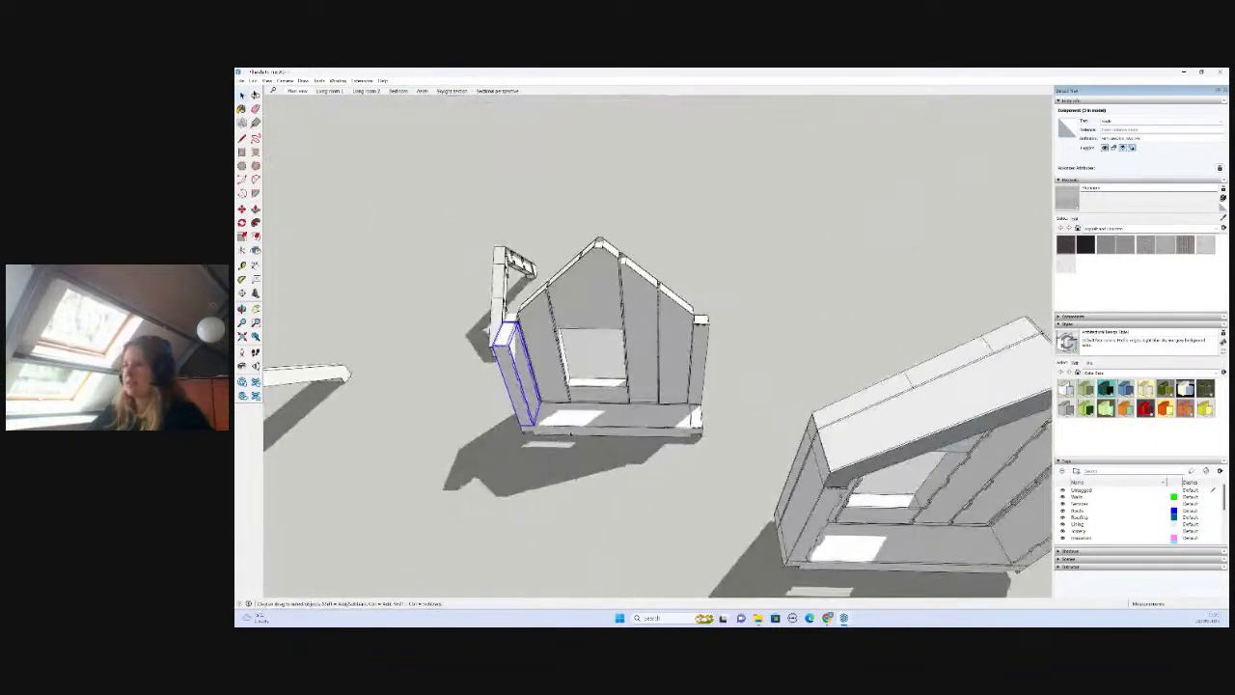
# - Copy the side wall block to the free ground beyond the opposite end of the floor
pyautogui.scroll(5, 531, 429)
pyautogui.scroll(-2, 531, 429)
pyautogui.press('m')
pyautogui.click(502, 493)
pyautogui.click(850, 499)
pyautogui.press('space')
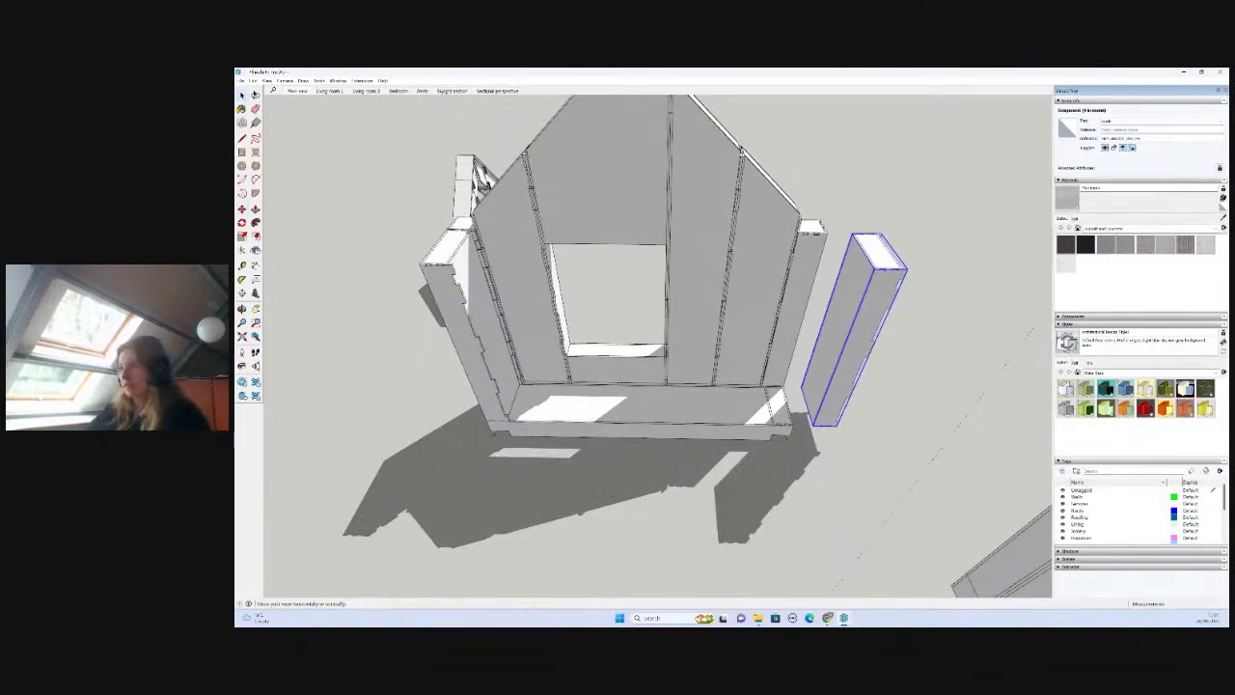
# - Flip the copied side wall block across the green plane and select it
pyautogui.hotkey('shift', 'f')
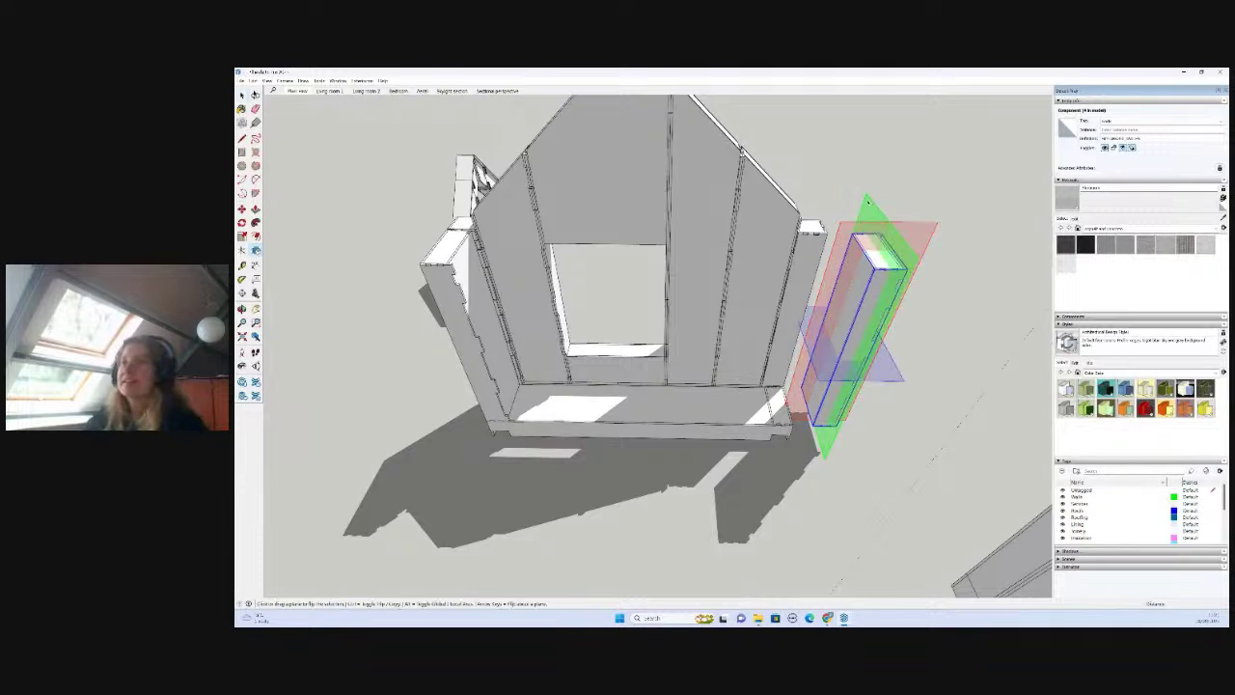
pyautogui.press('space')
pyautogui.click(880, 178)
pyautogui.scroll(2, 874, 305)
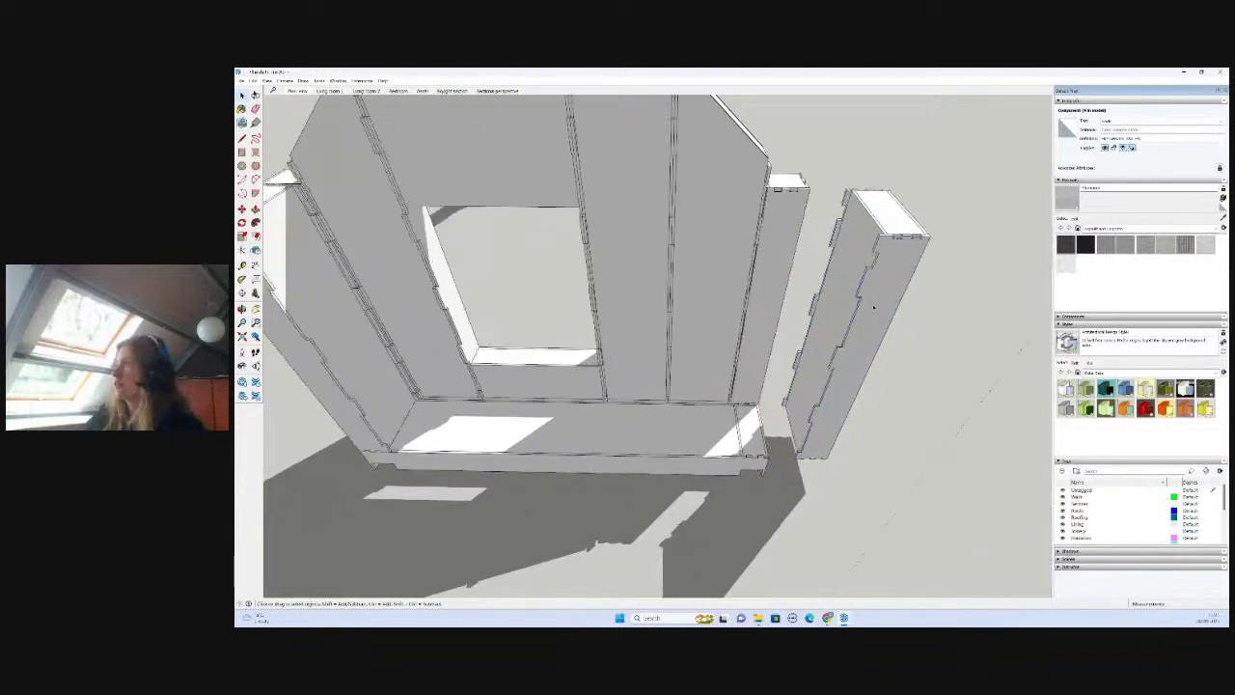
pyautogui.click(875, 303)
pyautogui.scroll(3, 835, 480)
# - Move the flipped side wall block onto the outer corner of the second floor block, opposite the original side block
pyautogui.press('m')
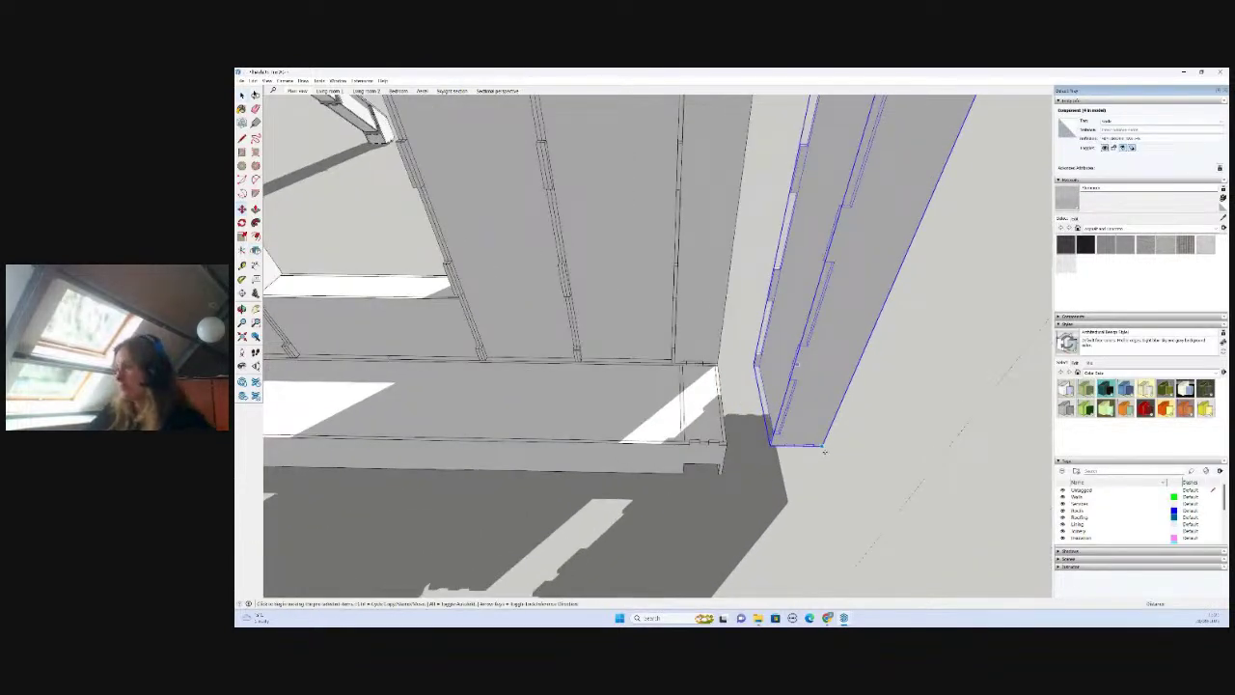
pyautogui.click(823, 447)
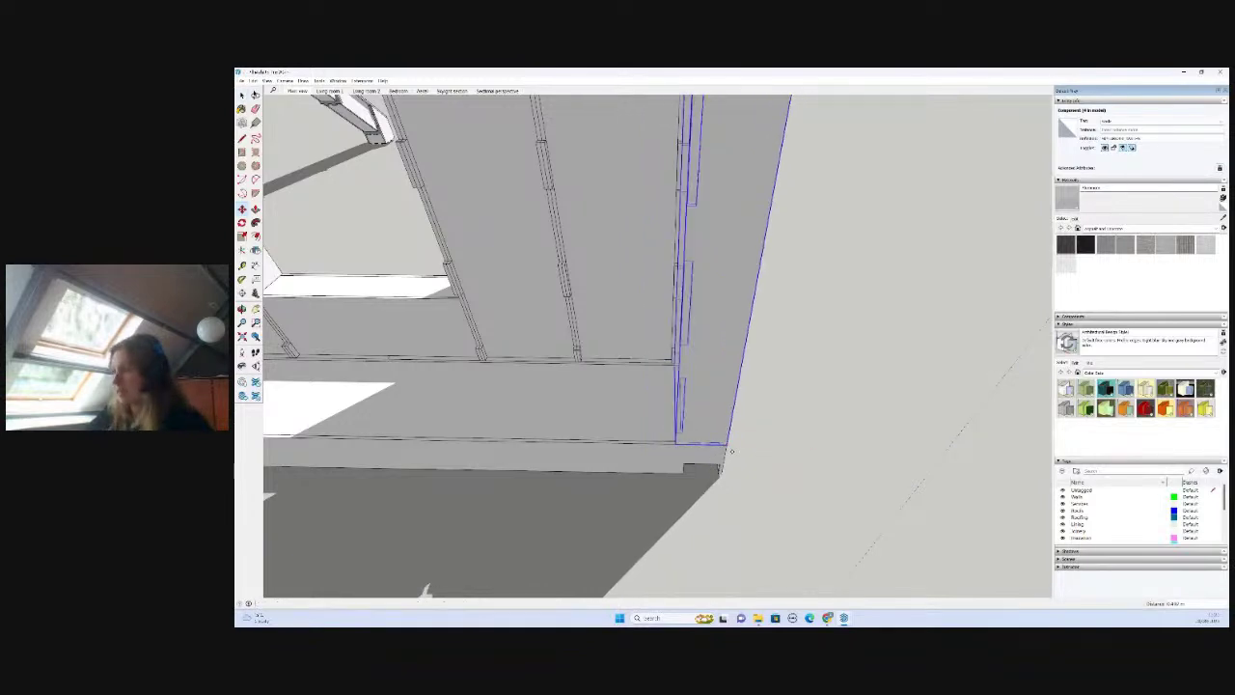
pyautogui.scroll(-5, 822, 480)
pyautogui.moveTo(695, 434); pyautogui.dragTo(802, 461, button='middle')
pyautogui.press('space')
pyautogui.click(802, 461)
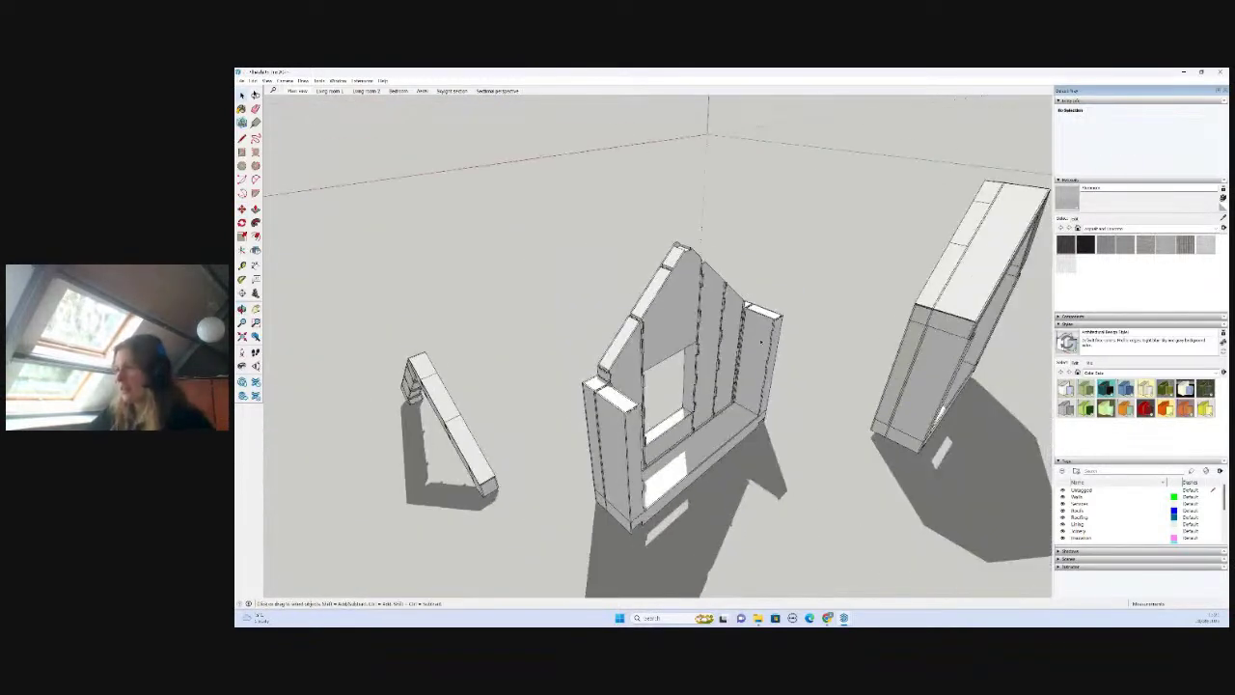
# - Move the loose sloping roof block by its lower corner onto the top of the side wall block on the second floor block
pyautogui.moveTo(760, 342)
pyautogui.mouseDown(button='middle')
pyautogui.moveTo(810, 427)
pyautogui.moveTo(866, 395)
pyautogui.moveTo(753, 343)
pyautogui.mouseUp(button='middle')
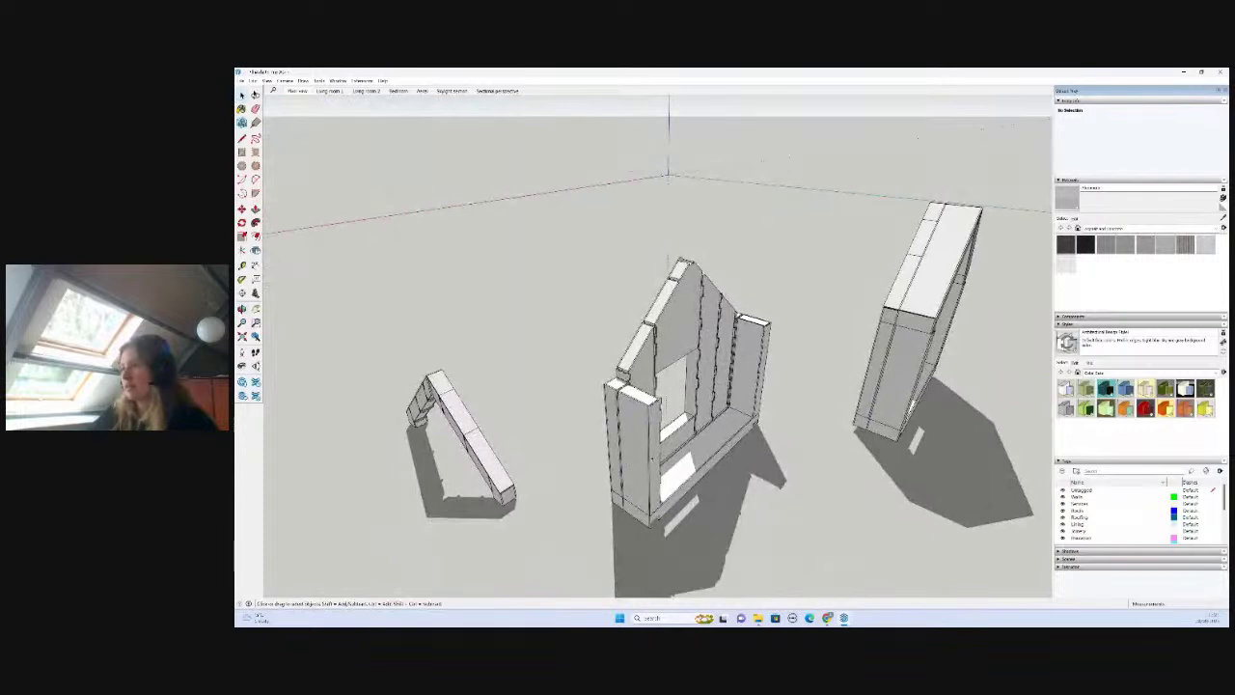
pyautogui.scroll(-3, 632, 457)
pyautogui.moveTo(612, 481); pyautogui.dragTo(702, 398, button='middle')
pyautogui.scroll(-3, 701, 398)
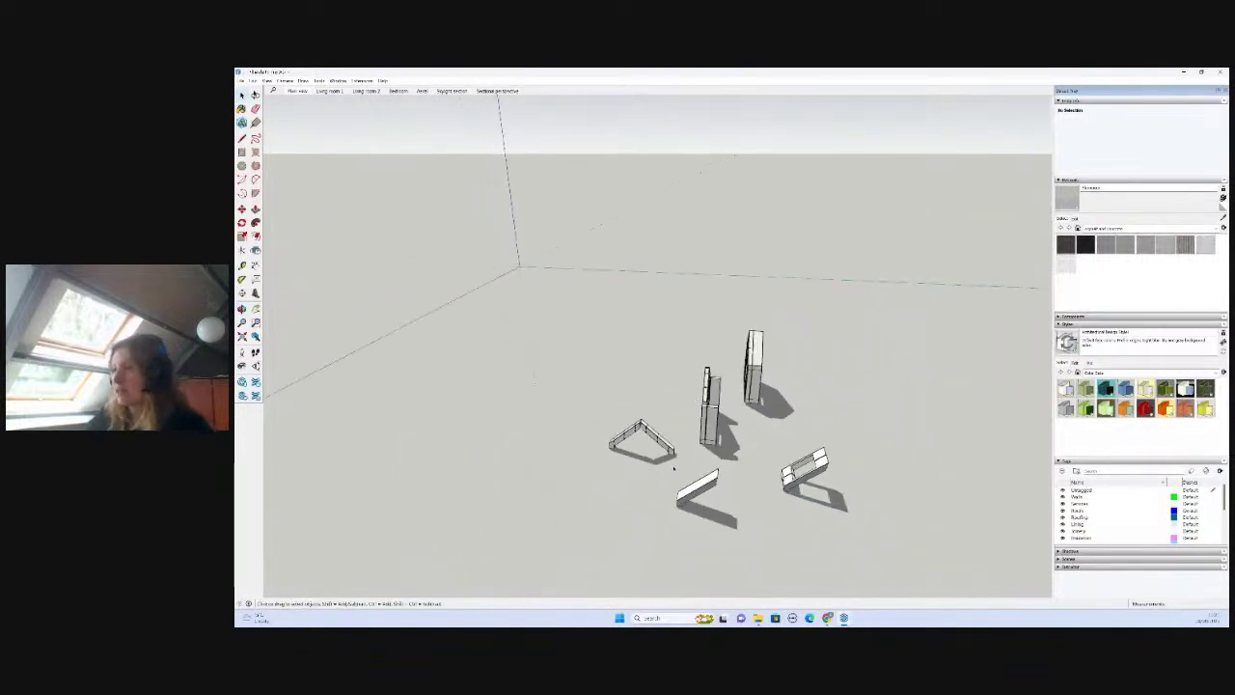
pyautogui.moveTo(667, 473); pyautogui.dragTo(748, 504, button='middle')
pyautogui.scroll(4, 748, 504)
pyautogui.click(734, 491)
pyautogui.scroll(3, 705, 512)
pyautogui.scroll(1, 722, 519)
pyautogui.press('m')
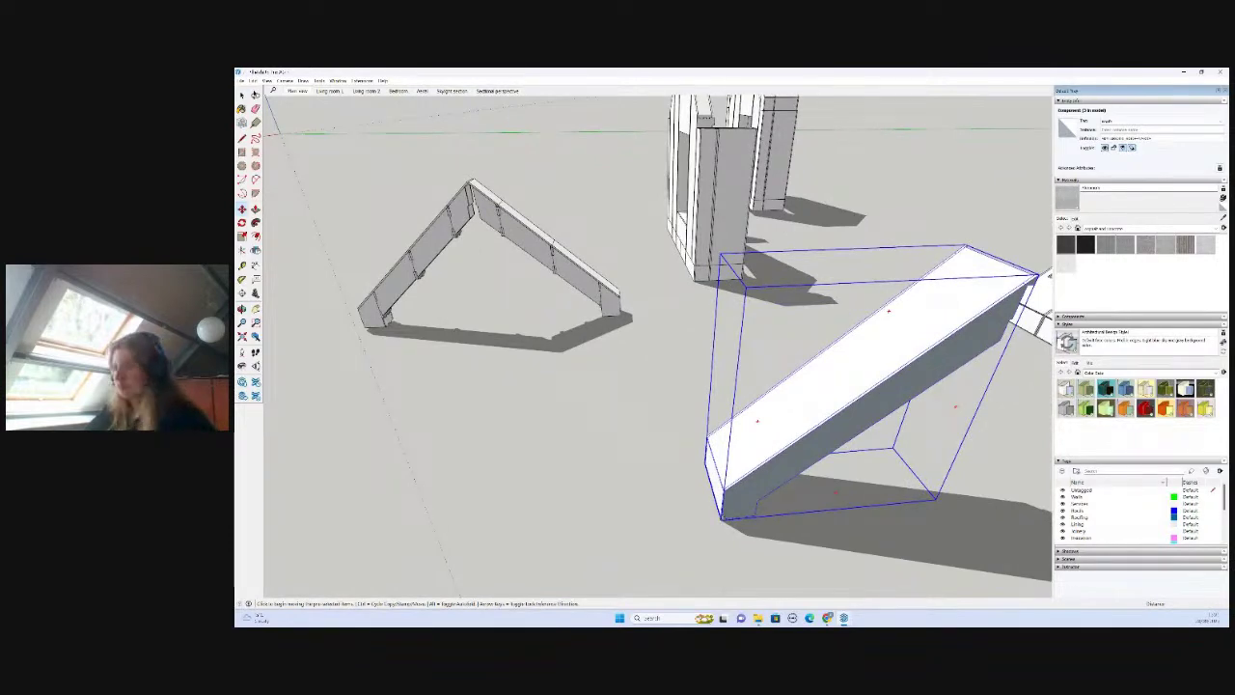
pyautogui.click(721, 519)
pyautogui.scroll(-4, 704, 540)
pyautogui.moveTo(709, 342); pyautogui.dragTo(657, 386, button='middle')
pyautogui.scroll(5, 703, 343)
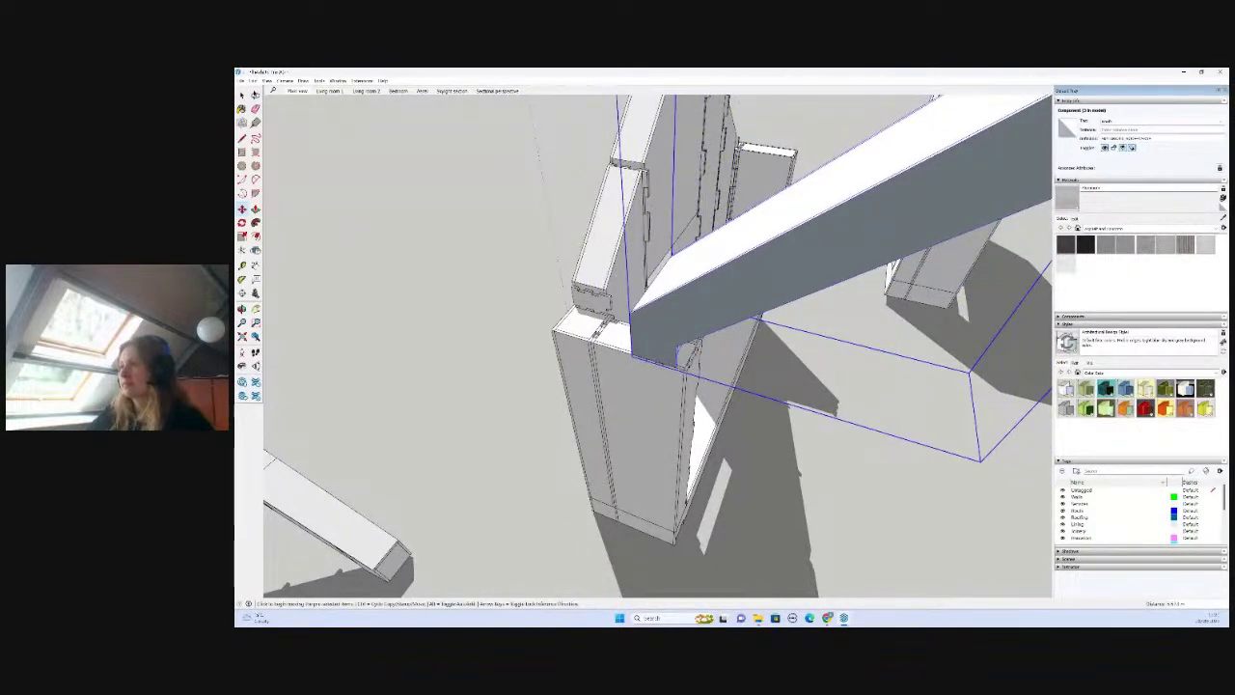
# - Rotate the sloping roof block parallel to the gable's slope and set its lower corner on the side wall block's inner top corner
pyautogui.press('q')
pyautogui.scroll(2, 584, 323)
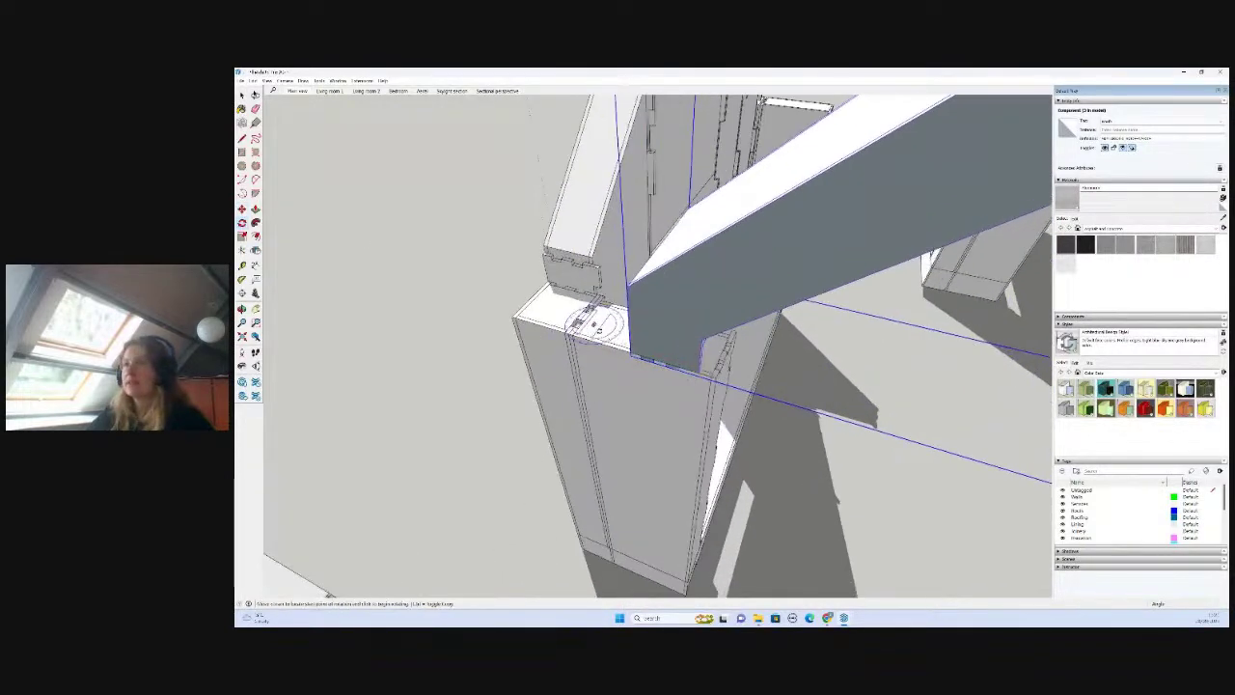
pyautogui.click(598, 322)
pyautogui.press('m')
pyautogui.click(518, 270)
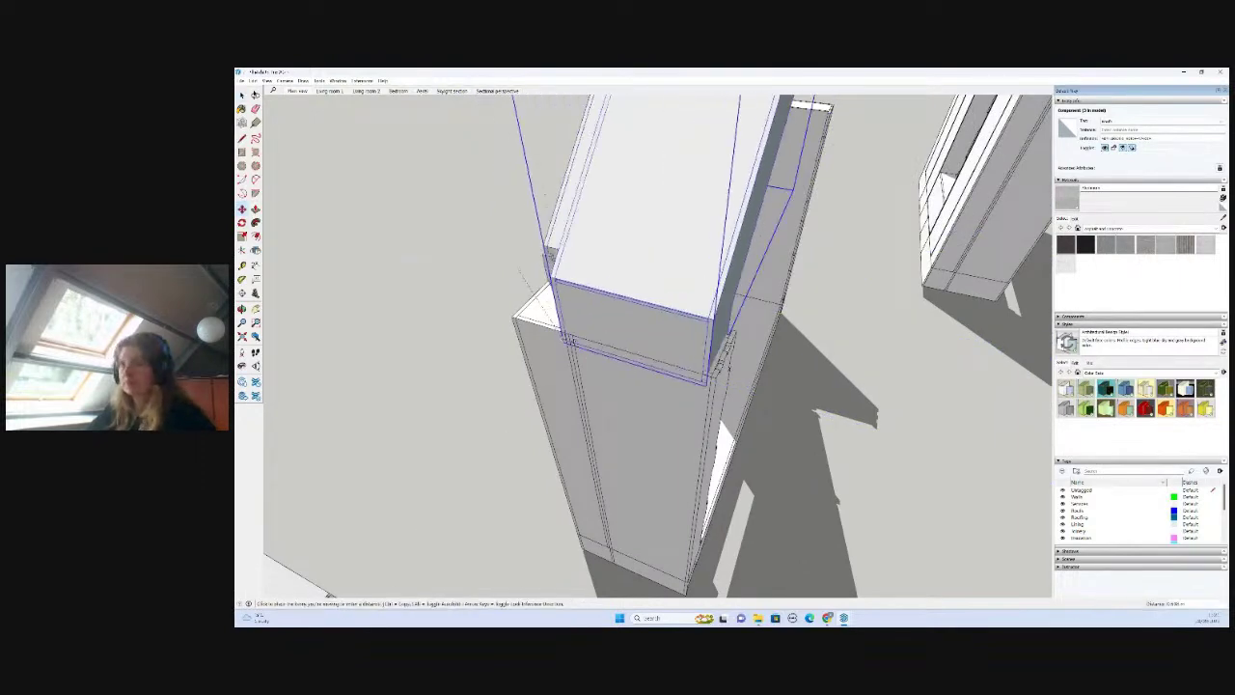
pyautogui.click(569, 335)
pyautogui.scroll(-3, 722, 396)
pyautogui.scroll(-2, 722, 395)
pyautogui.moveTo(722, 395); pyautogui.dragTo(1004, 387, button='middle')
pyautogui.press('space')
pyautogui.click(618, 413)
pyautogui.scroll(-3, 618, 400)
# - Rotate the chevron-shaped end roof block 90 degrees on the ground so that it faces parallel to the gable wall
pyautogui.click(704, 475)
pyautogui.scroll(2, 719, 497)
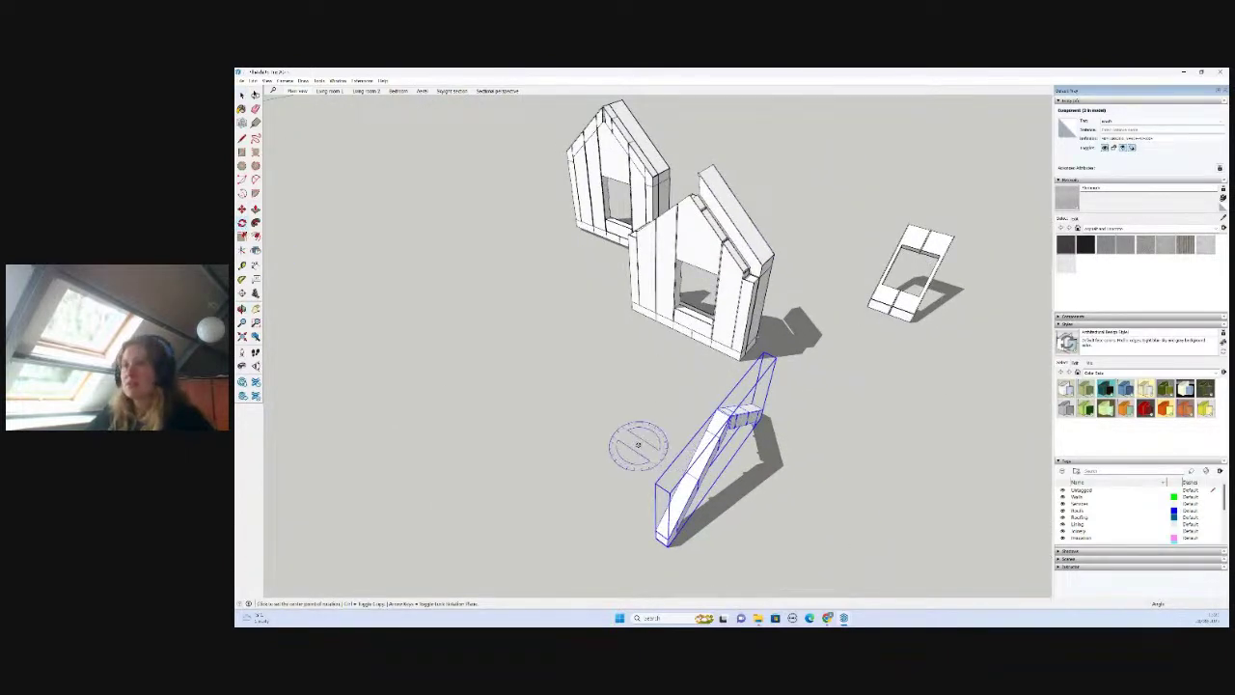
pyautogui.click(652, 450)
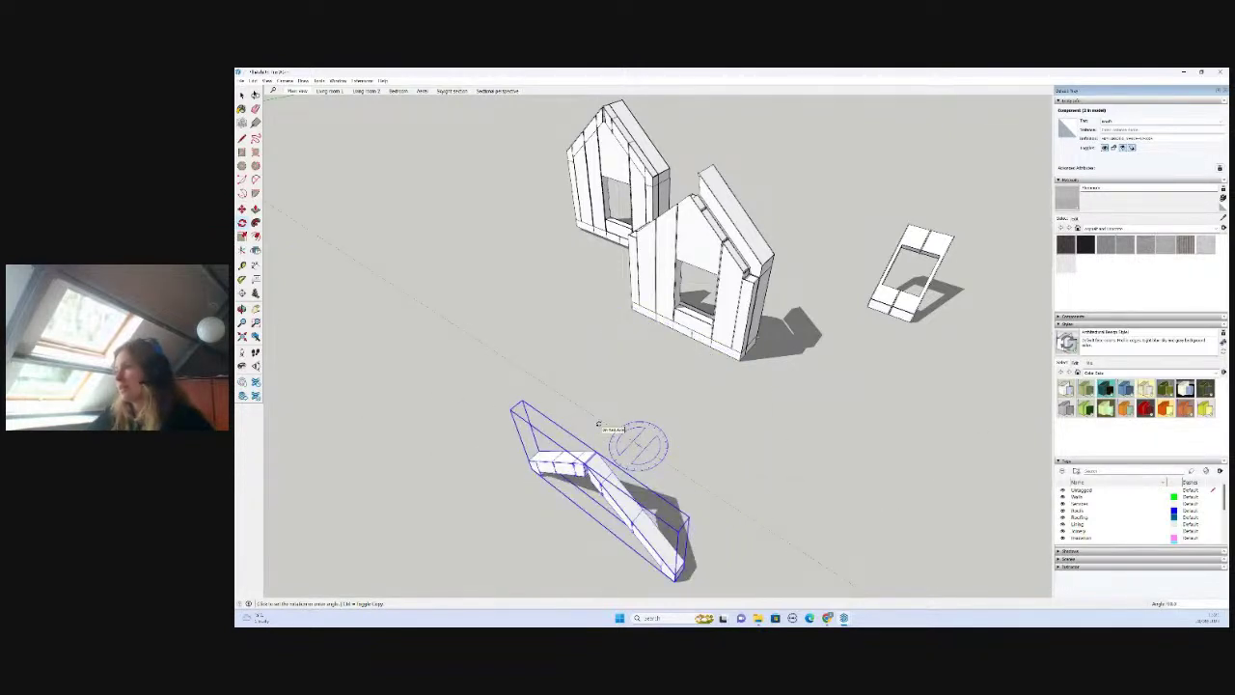
pyautogui.click(600, 423)
pyautogui.scroll(-2, 608, 425)
pyautogui.press('space')
pyautogui.click(762, 482)
# - Examine the inside of the gable section, checking how the roof block sits on the side wall and along the gable wall
pyautogui.scroll(3, 630, 284)
pyautogui.scroll(3, 660, 307)
pyautogui.scroll(-5, 646, 290)
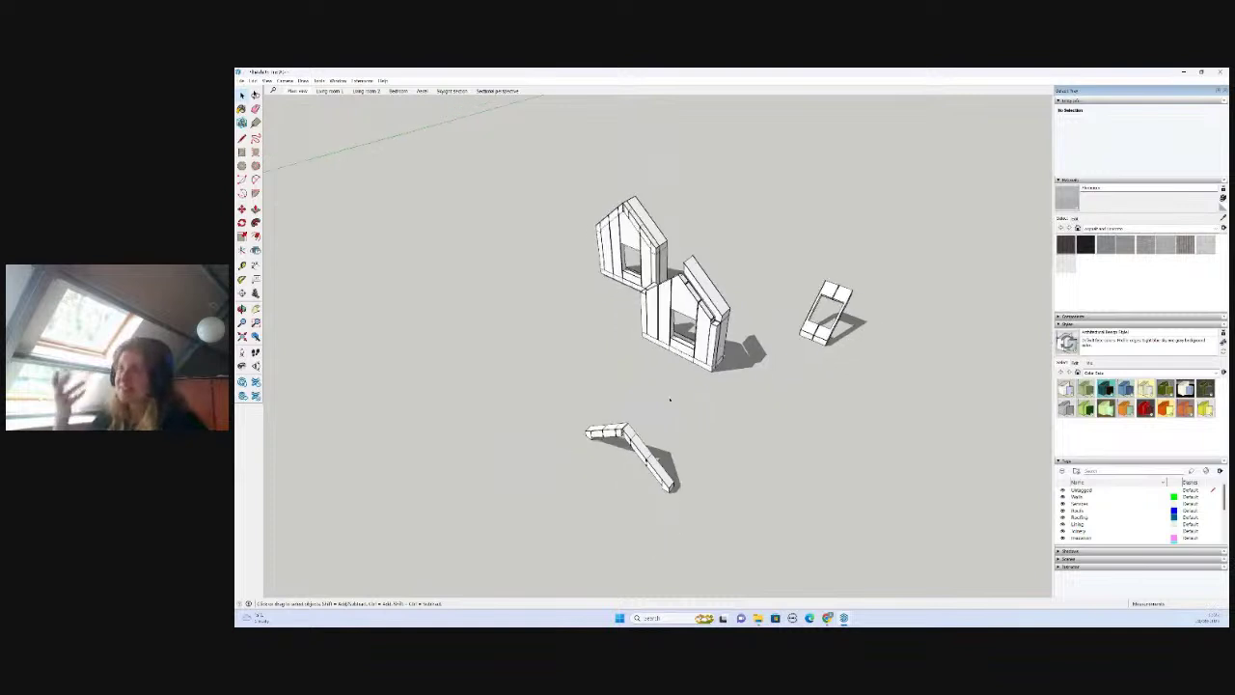
pyautogui.scroll(2, 639, 453)
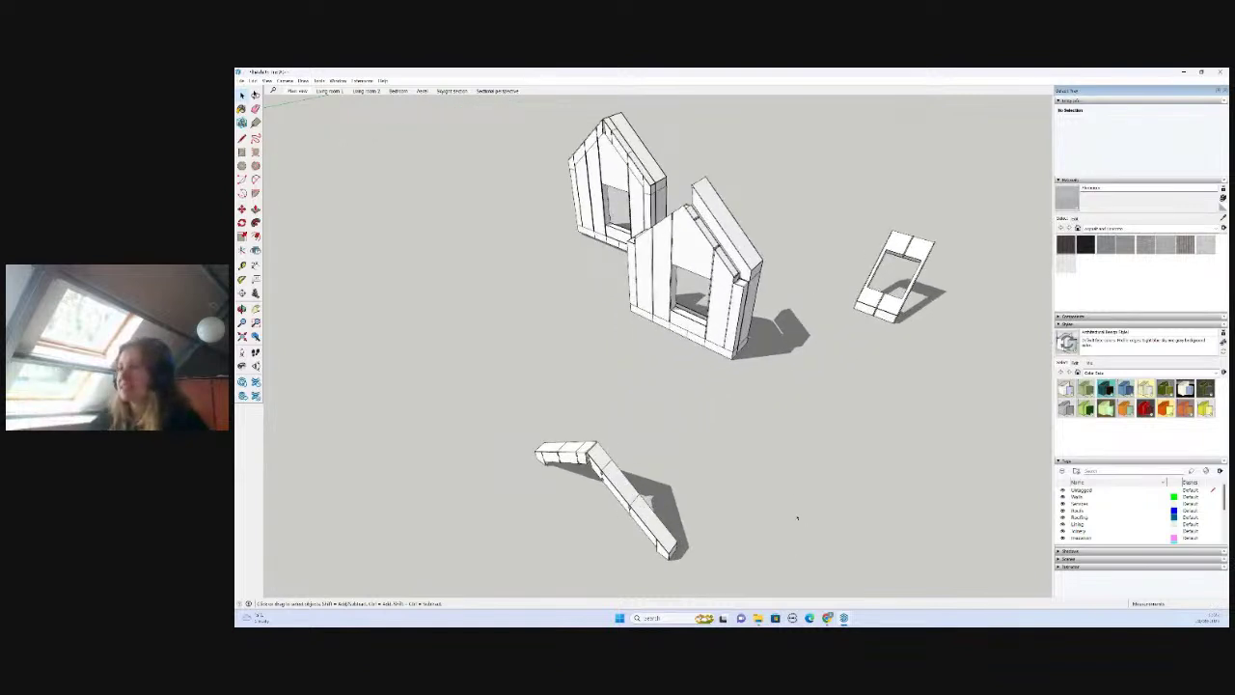
pyautogui.moveTo(787, 480); pyautogui.dragTo(693, 259, button='middle')
pyautogui.scroll(4, 693, 253)
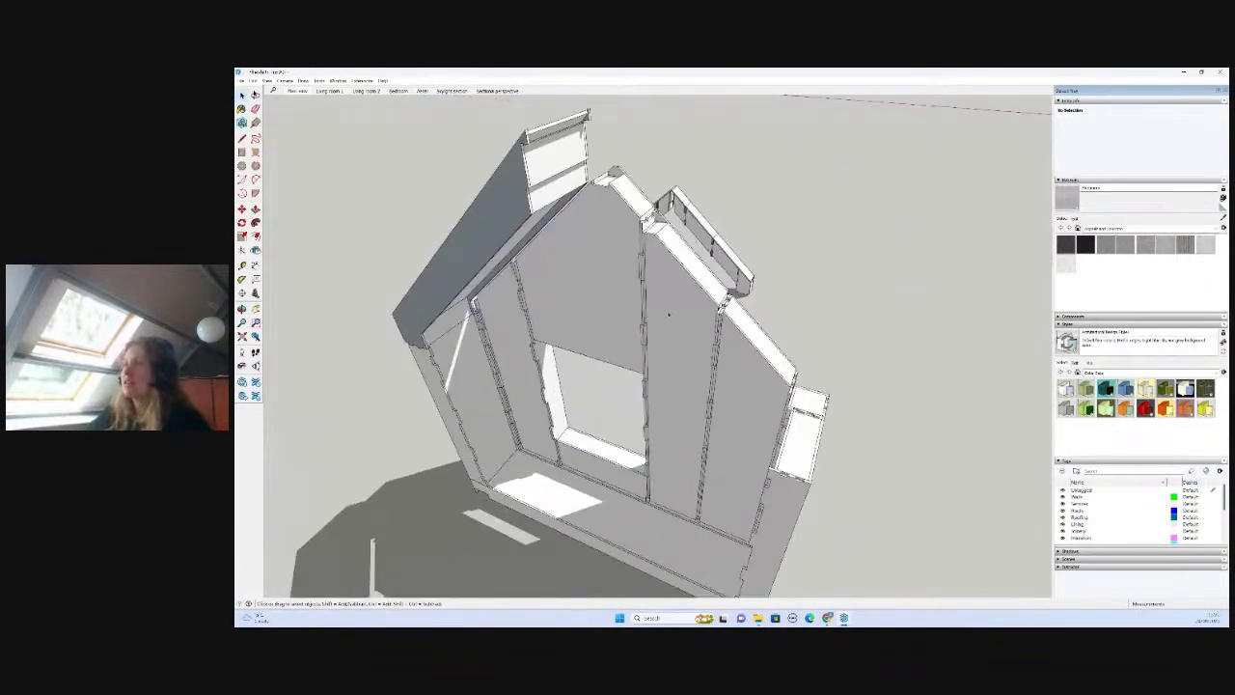
pyautogui.scroll(-1, 665, 310)
pyautogui.scroll(4, 545, 430)
pyautogui.moveTo(545, 429); pyautogui.dragTo(599, 444, button='middle')
pyautogui.scroll(-3, 598, 444)
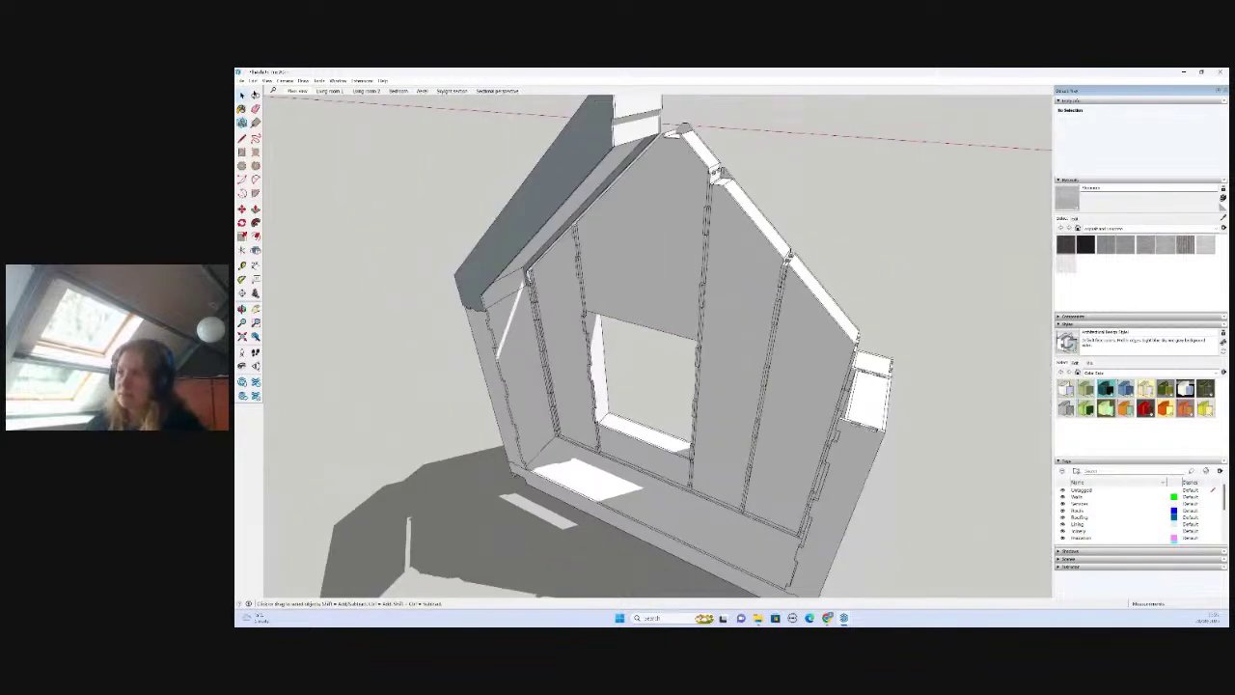
pyautogui.scroll(3, 593, 332)
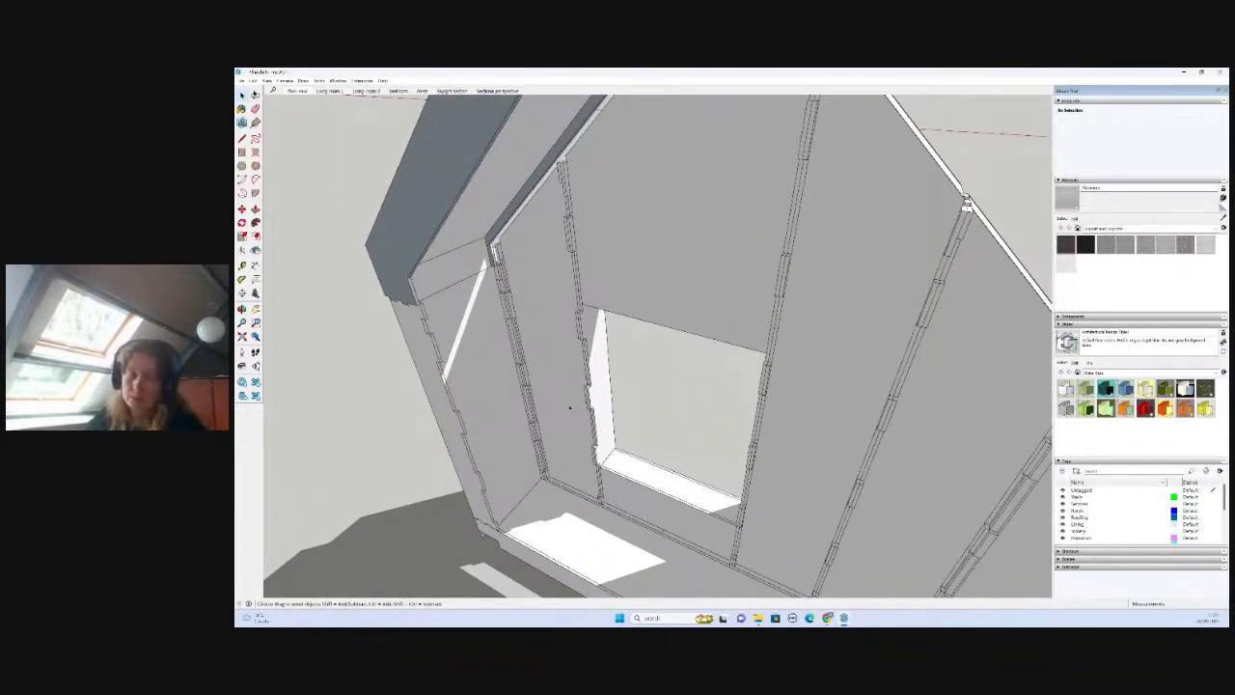
pyautogui.scroll(-4, 570, 408)
pyautogui.scroll(3, 636, 396)
pyautogui.moveTo(710, 434); pyautogui.dragTo(822, 410, button='middle')
pyautogui.scroll(-4, 696, 433)
pyautogui.moveTo(494, 486); pyautogui.dragTo(890, 398, button='middle')
pyautogui.scroll(-4, 890, 398)
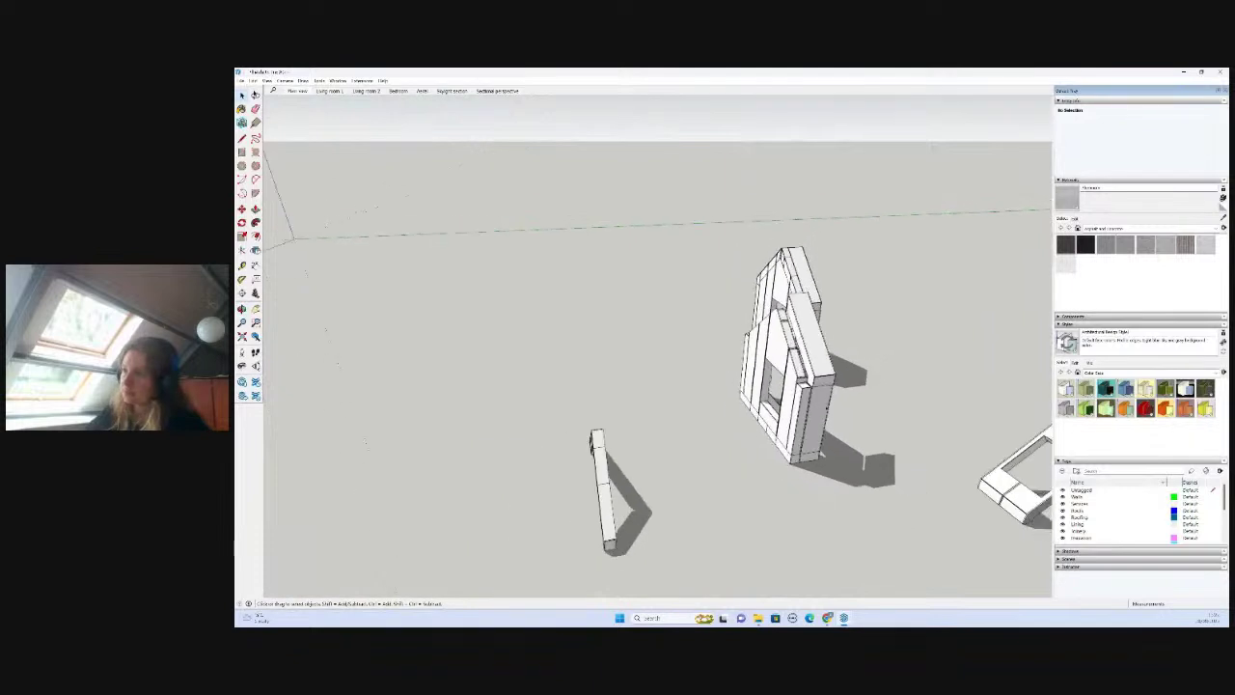
# - Move the chevron-shaped end roof block onto the gable wall, aligning its lower corner with the end block's outer top corner
pyautogui.scroll(5, 623, 528)
pyautogui.click(600, 527)
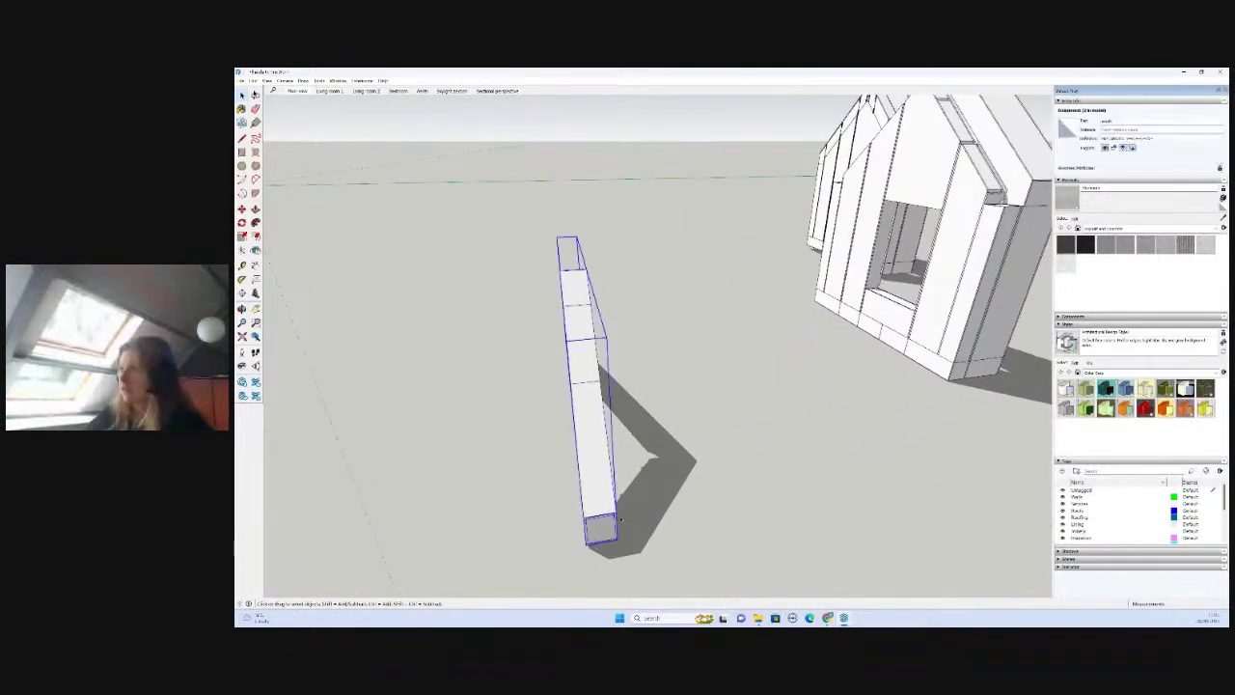
pyautogui.click(584, 546)
pyautogui.scroll(-2, 585, 571)
pyautogui.scroll(3, 907, 285)
pyautogui.scroll(3, 865, 314)
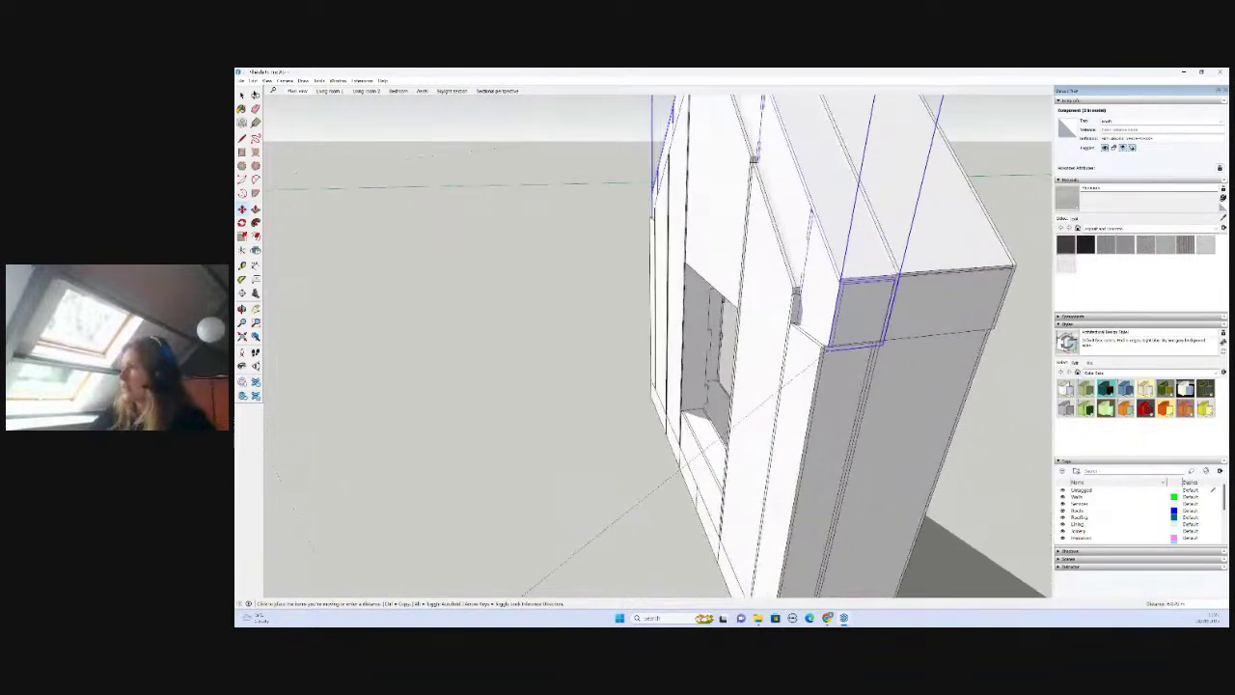
pyautogui.click(822, 345)
pyautogui.scroll(3, 821, 345)
pyautogui.click(832, 337)
pyautogui.scroll(1, 822, 356)
pyautogui.click(821, 356)
pyautogui.press('space')
pyautogui.scroll(-5, 770, 363)
pyautogui.click(557, 491)
# - Copy the sloping roof block to a spot beside the original, clear of the gable
pyautogui.moveTo(557, 490); pyautogui.dragTo(712, 466, button='middle')
pyautogui.scroll(-4, 712, 466)
pyautogui.scroll(4, 827, 361)
pyautogui.moveTo(720, 512); pyautogui.dragTo(672, 427, button='middle')
pyautogui.scroll(-3, 673, 428)
pyautogui.scroll(1, 770, 474)
pyautogui.moveTo(770, 474); pyautogui.dragTo(971, 473, button='middle')
pyautogui.scroll(3, 756, 275)
pyautogui.click(762, 280)
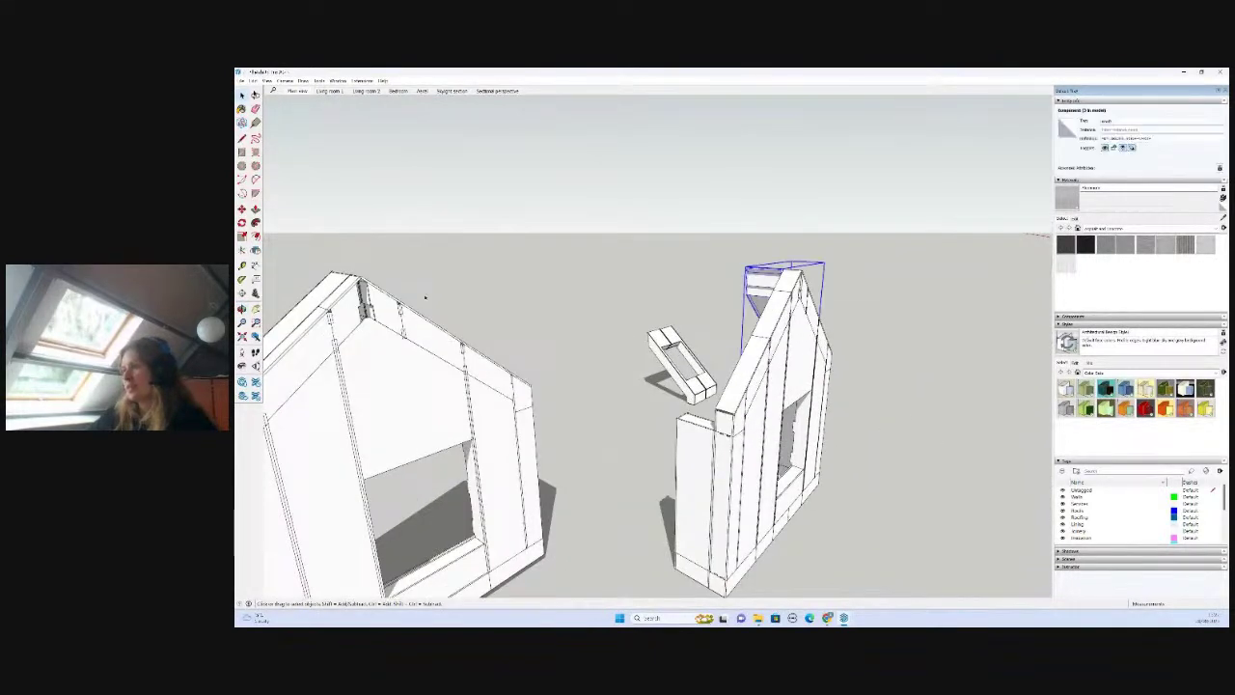
pyautogui.press('m')
pyautogui.press('ctrl')
pyautogui.click(916, 434)
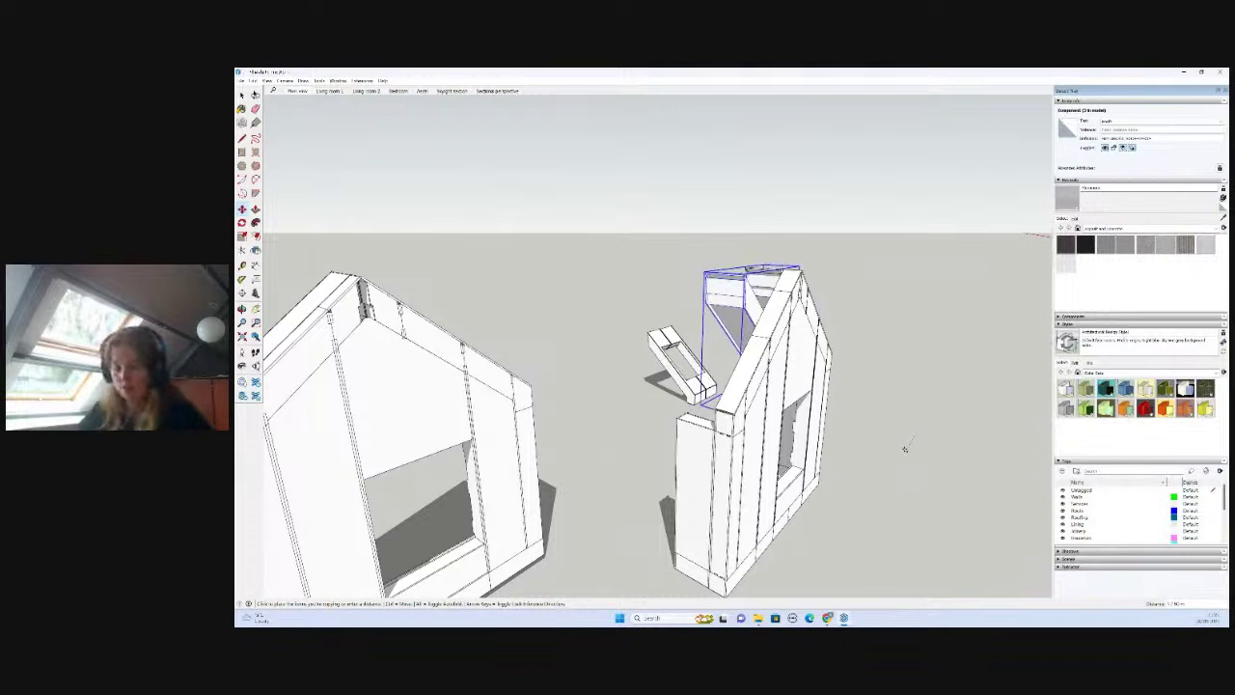
pyautogui.click(902, 459)
pyautogui.press('space')
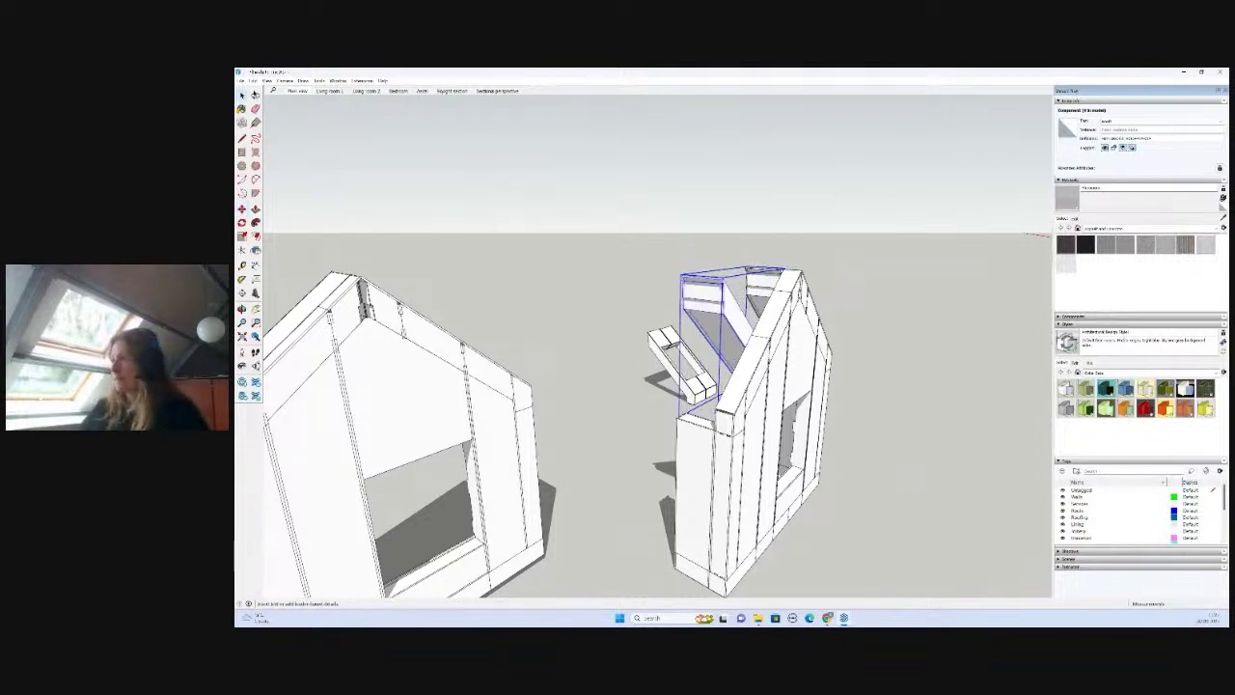
# - Flip the copied roof block across the red plane and move it onto the opposite roof slope, meeting the original at the ridge
pyautogui.click(256, 249)
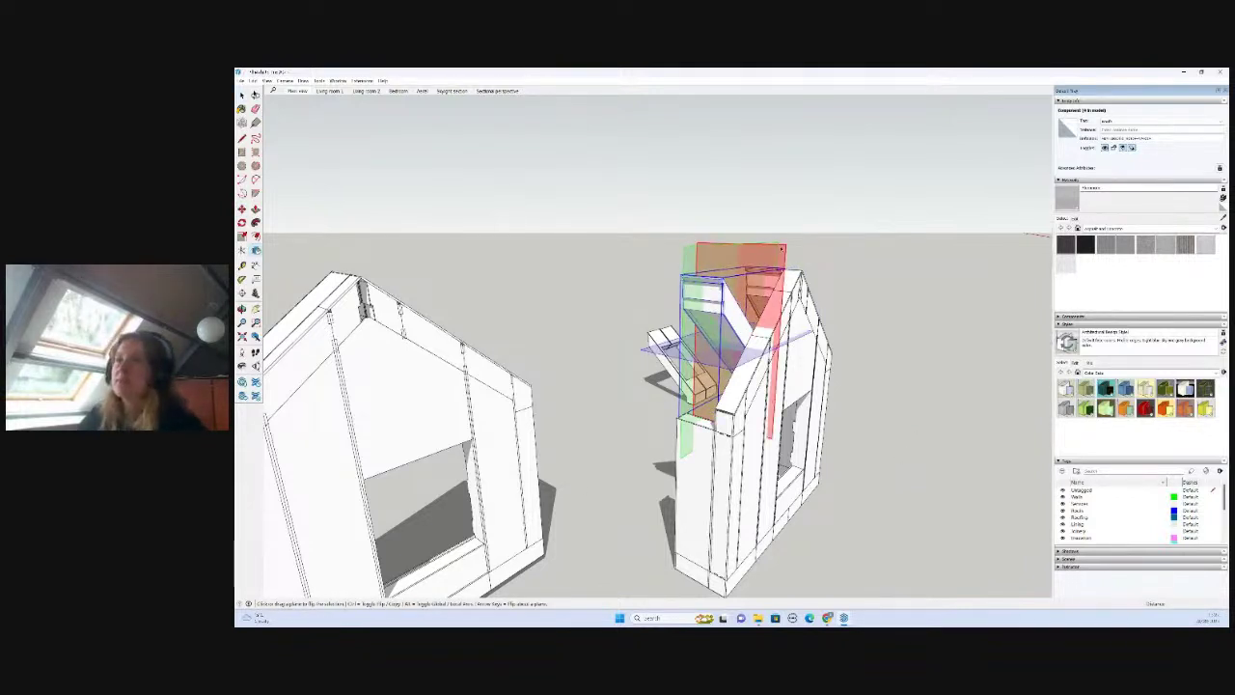
pyautogui.press('space')
pyautogui.click(875, 331)
pyautogui.scroll(3, 821, 280)
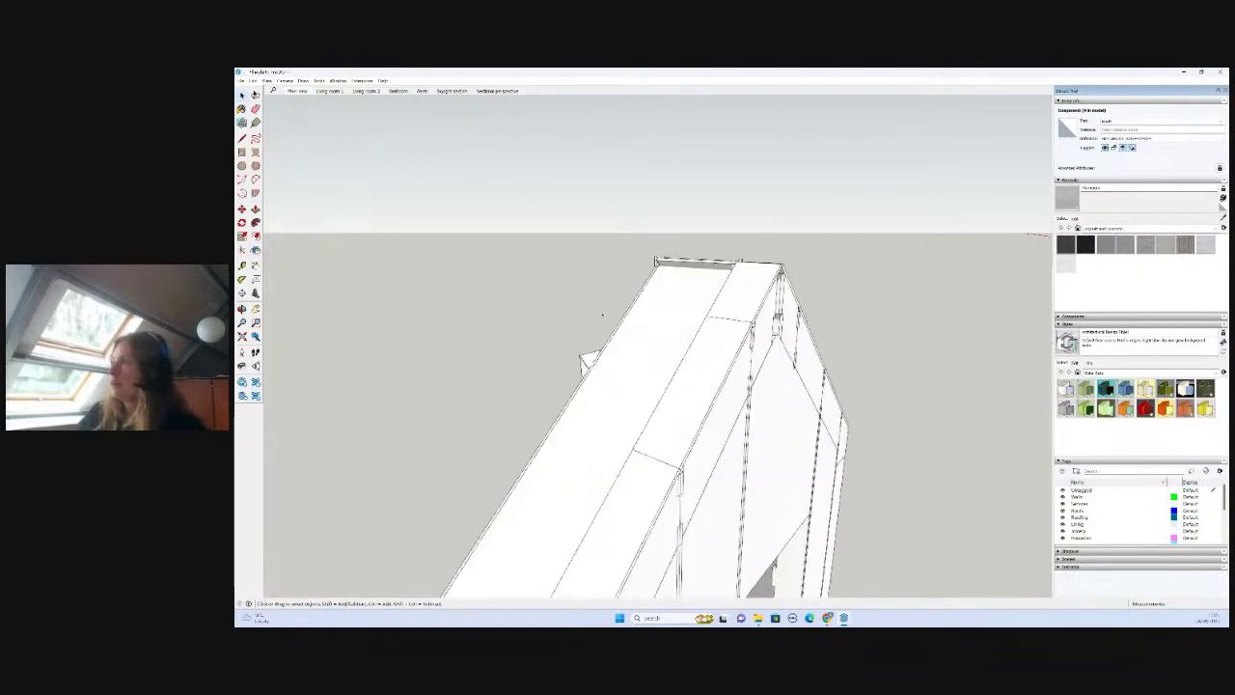
pyautogui.moveTo(592, 318); pyautogui.dragTo(786, 304, button='middle')
pyautogui.click(778, 305)
pyautogui.moveTo(628, 290); pyautogui.dragTo(748, 262, button='middle')
pyautogui.scroll(3, 748, 262)
pyautogui.press('m')
pyautogui.click(721, 255)
pyautogui.press('space')
pyautogui.click(593, 276)
# - Examine the completed gable section from inside and outside, checking both roof slopes and the joint with the end roof block
pyautogui.scroll(-8, 592, 276)
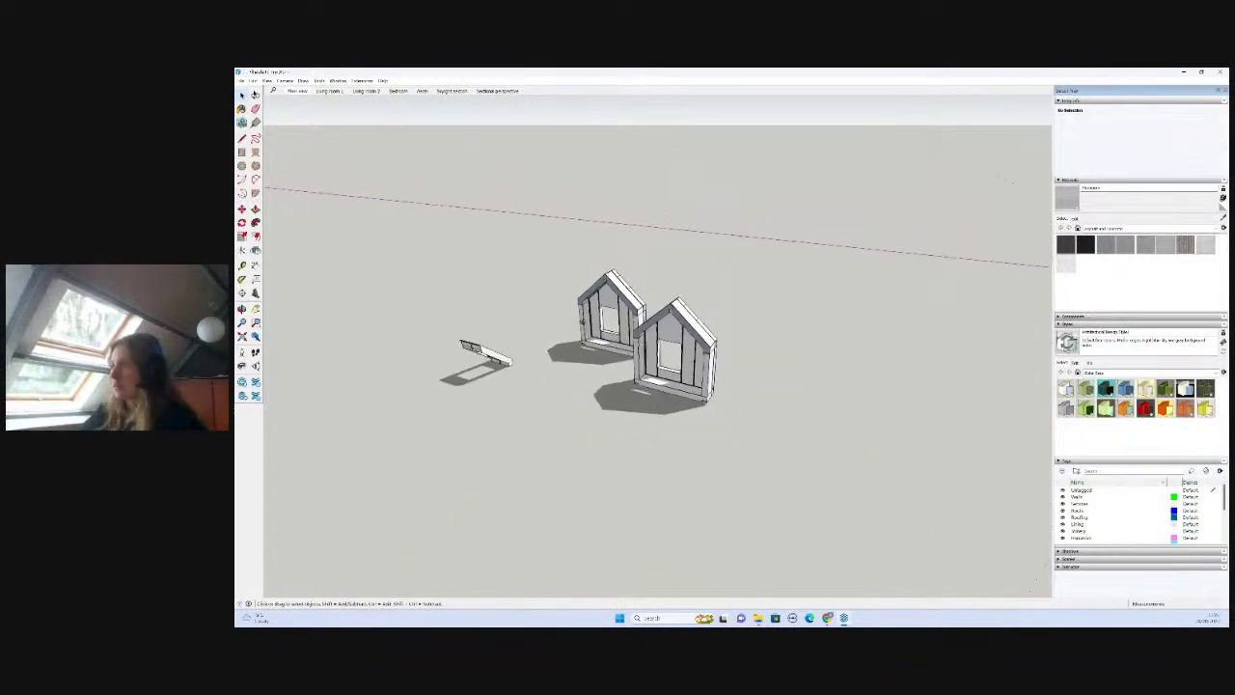
pyautogui.moveTo(582, 321); pyautogui.dragTo(858, 339, button='middle')
pyautogui.scroll(3, 502, 380)
pyautogui.scroll(-1, 736, 366)
pyautogui.moveTo(656, 353); pyautogui.dragTo(466, 342, button='middle')
pyautogui.scroll(5, 635, 375)
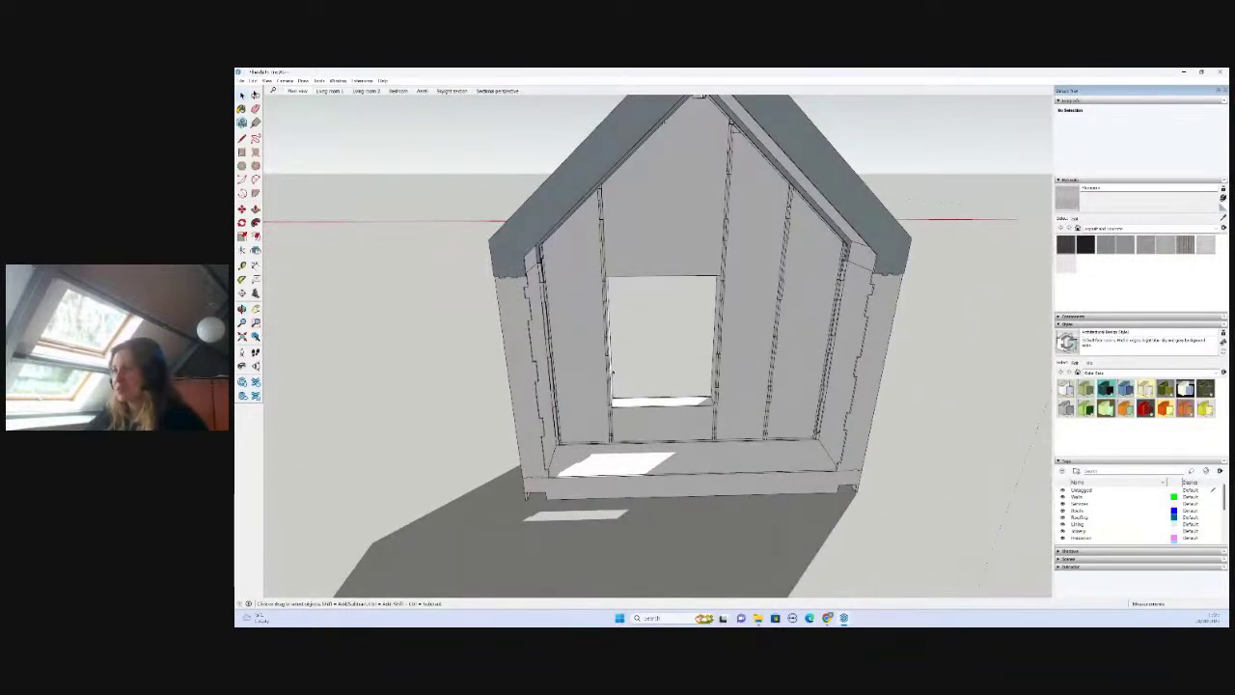
pyautogui.scroll(-2, 613, 372)
pyautogui.moveTo(618, 386); pyautogui.dragTo(975, 453, button='middle')
pyautogui.scroll(-2, 651, 553)
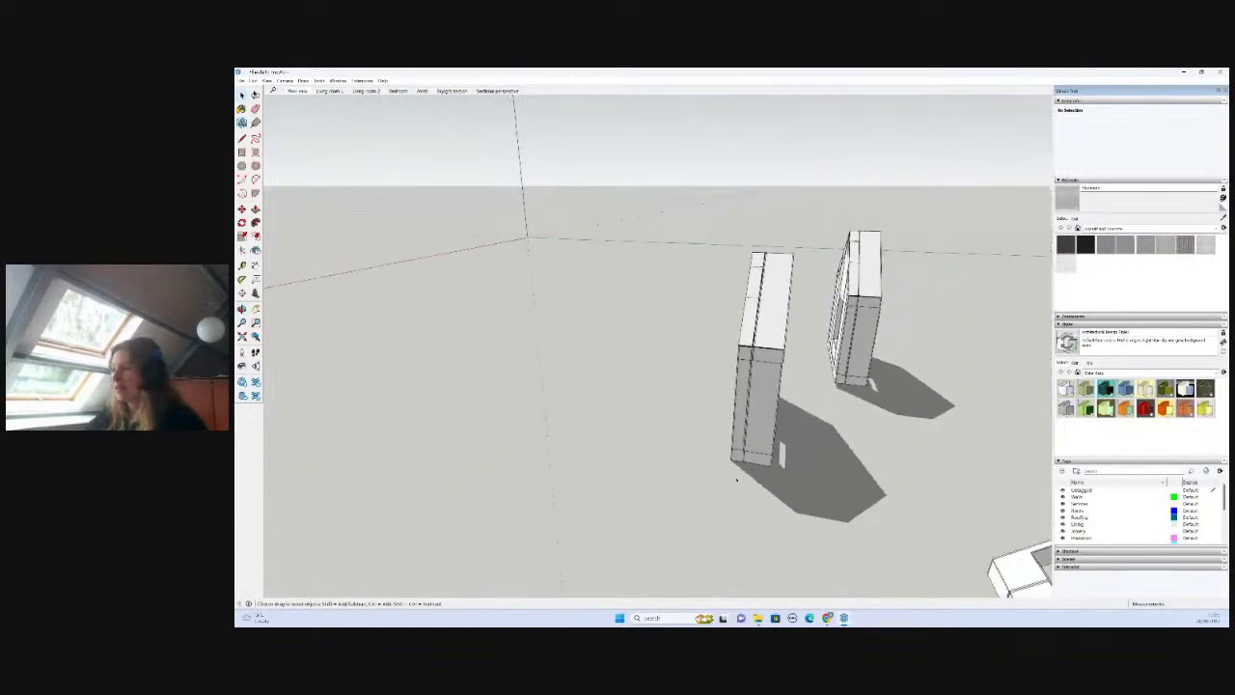
pyautogui.scroll(5, 807, 338)
pyautogui.scroll(-4, 711, 360)
pyautogui.scroll(2, 597, 475)
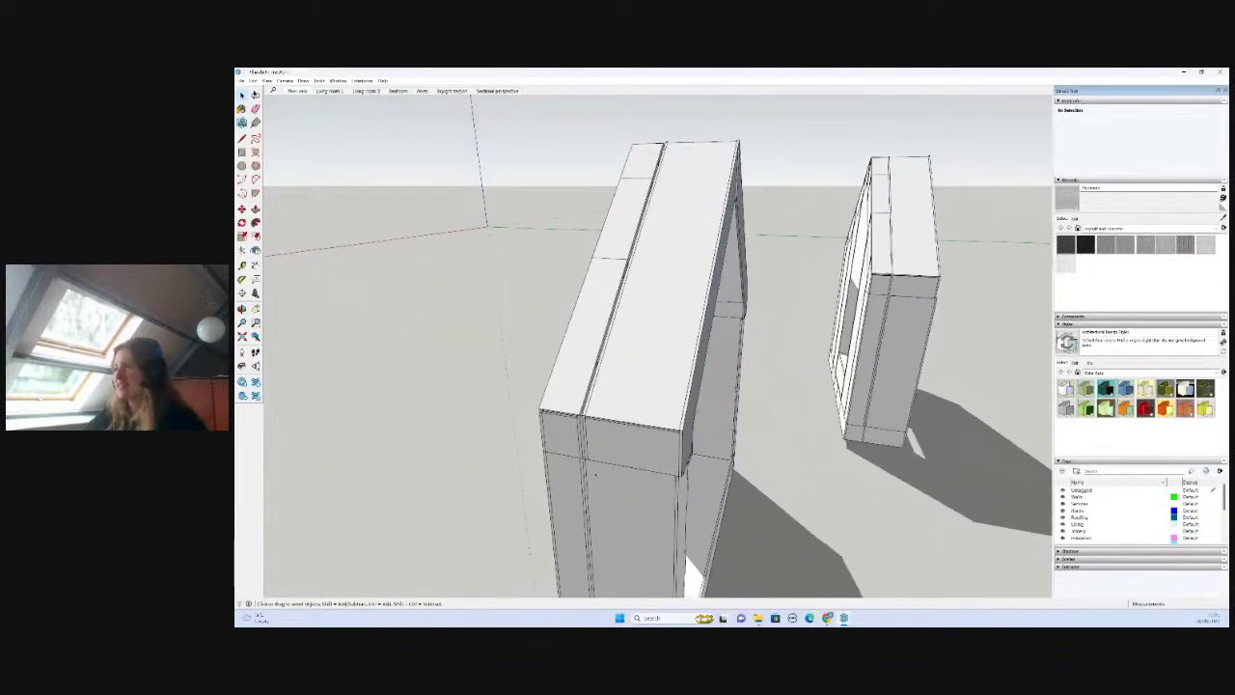
# - Move the sloping roof block against the chevron-shaped end roof block to close the gap between them
pyautogui.moveTo(597, 474)
pyautogui.mouseDown(button='middle')
pyautogui.moveTo(692, 450)
pyautogui.moveTo(695, 427)
pyautogui.mouseUp(button='middle')
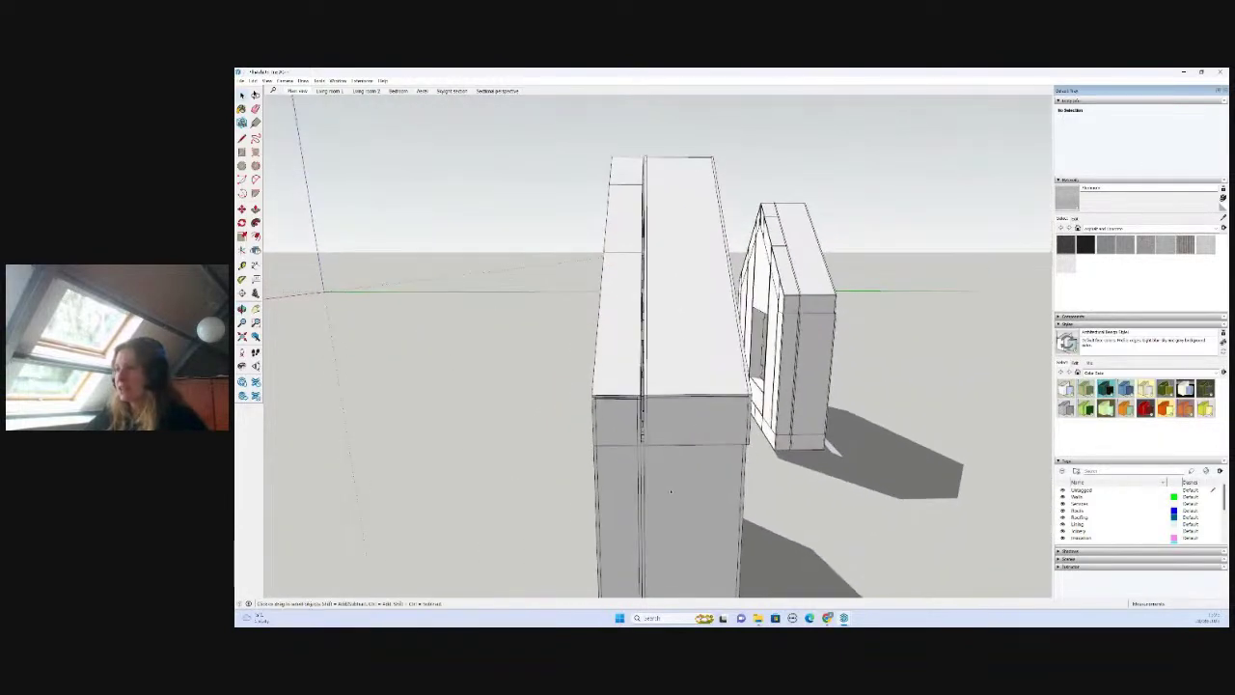
pyautogui.click(673, 439)
pyautogui.scroll(5, 666, 441)
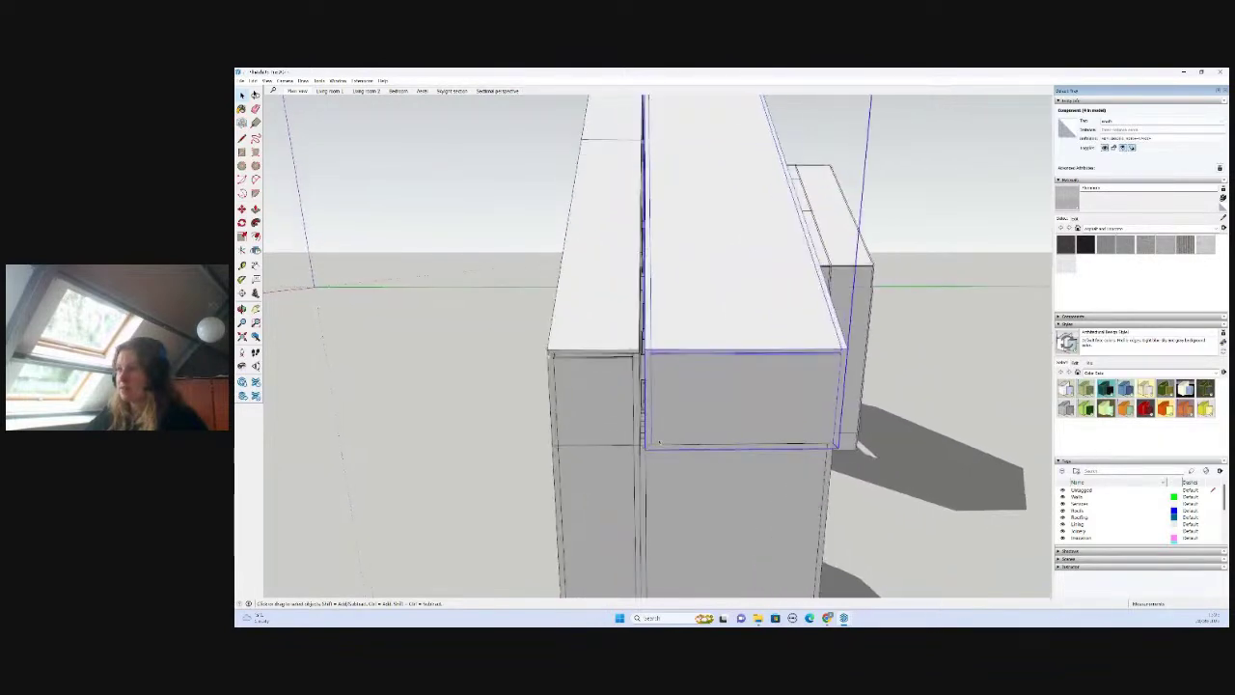
pyautogui.press('m')
pyautogui.click(640, 447)
pyautogui.click(630, 447)
pyautogui.press('space')
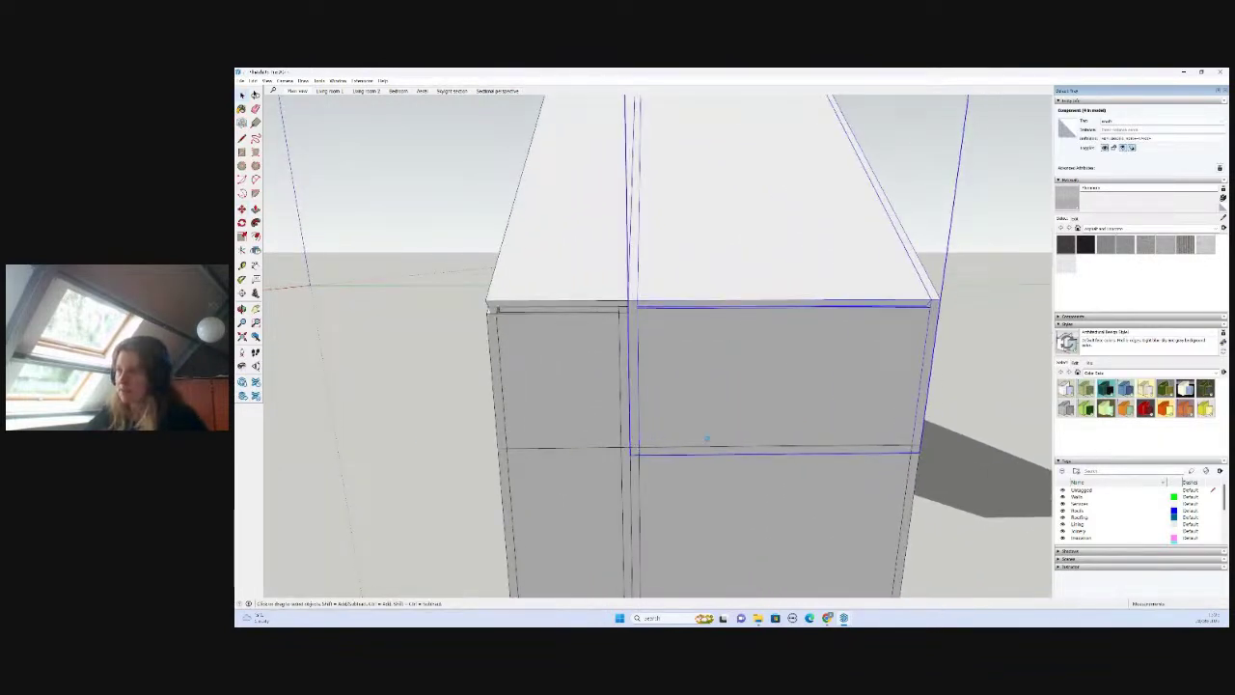
pyautogui.scroll(-4, 706, 432)
pyautogui.click(542, 461)
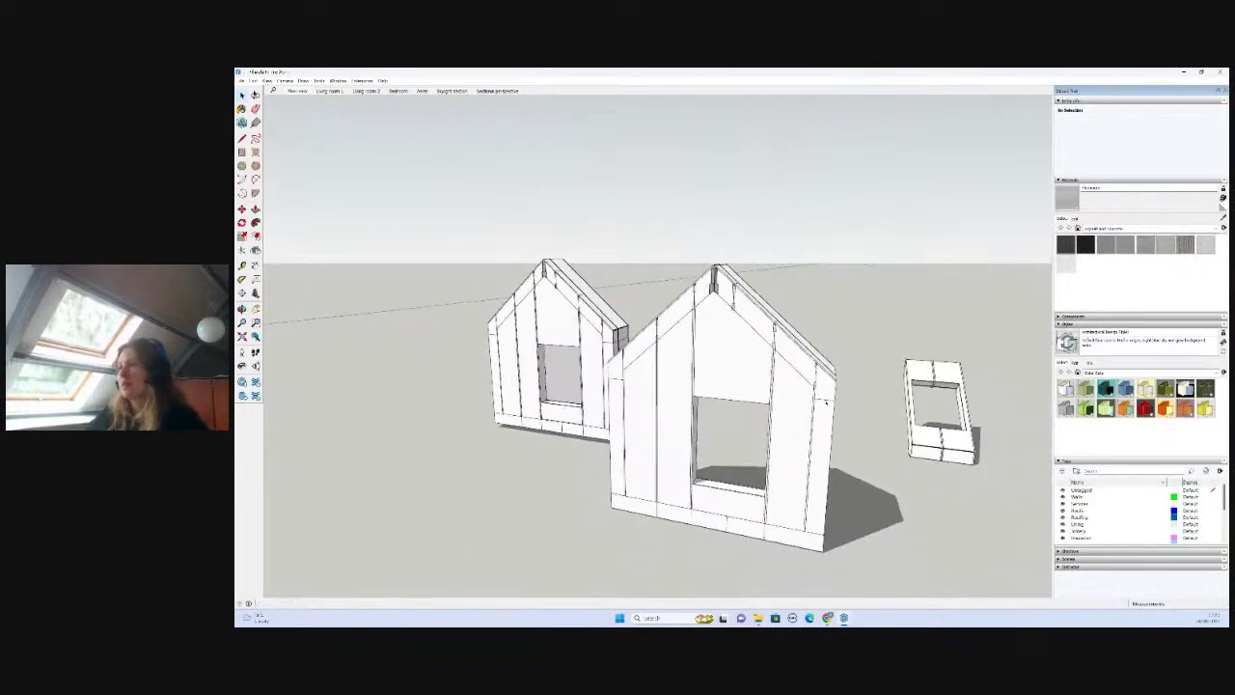
# - Measure the second floor block's width along the bottom edge at the gable section's outer corner with the Line tool
pyautogui.scroll(3, 726, 350)
pyautogui.scroll(-3, 714, 338)
pyautogui.moveTo(809, 483); pyautogui.dragTo(730, 539, button='middle')
pyautogui.scroll(-2, 715, 380)
pyautogui.scroll(3, 745, 579)
pyautogui.scroll(5, 743, 558)
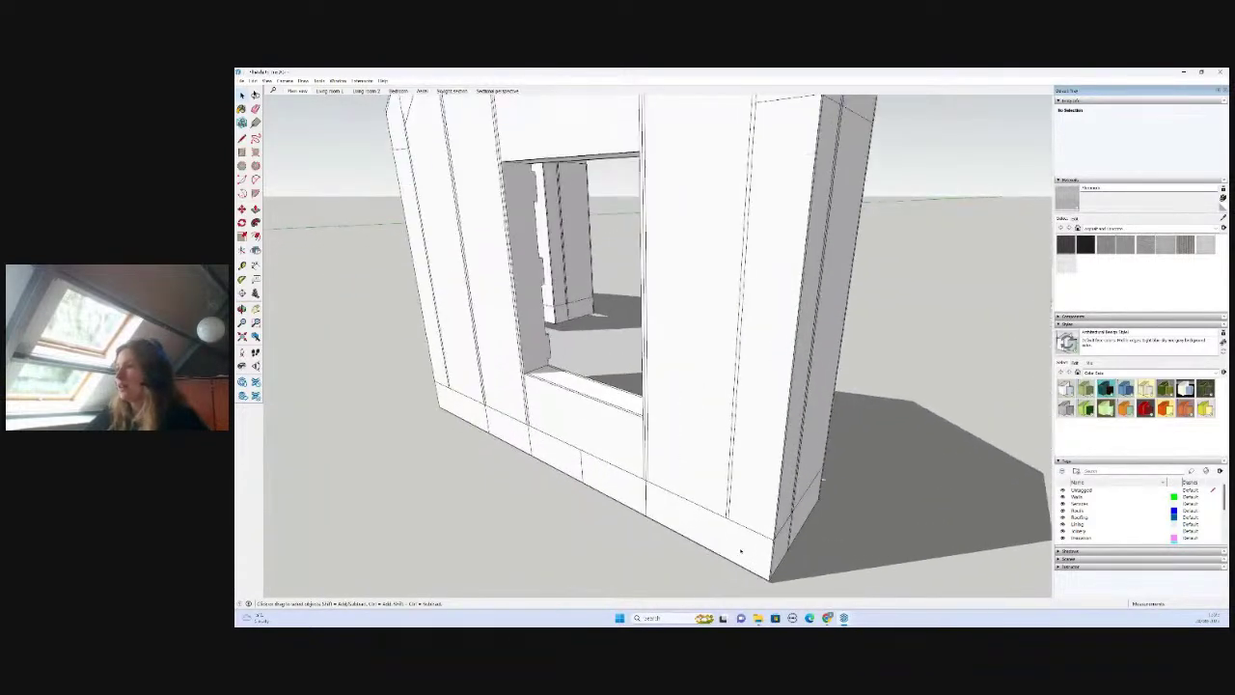
pyautogui.press('l')
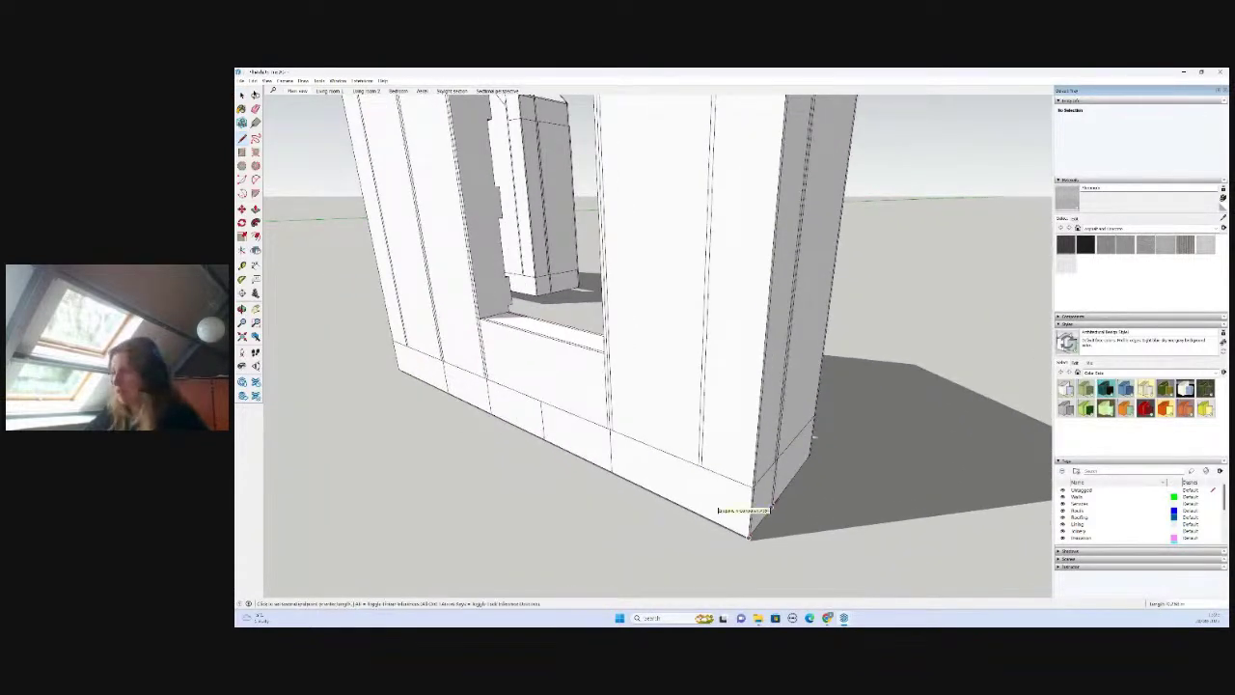
pyautogui.scroll(2, 771, 505)
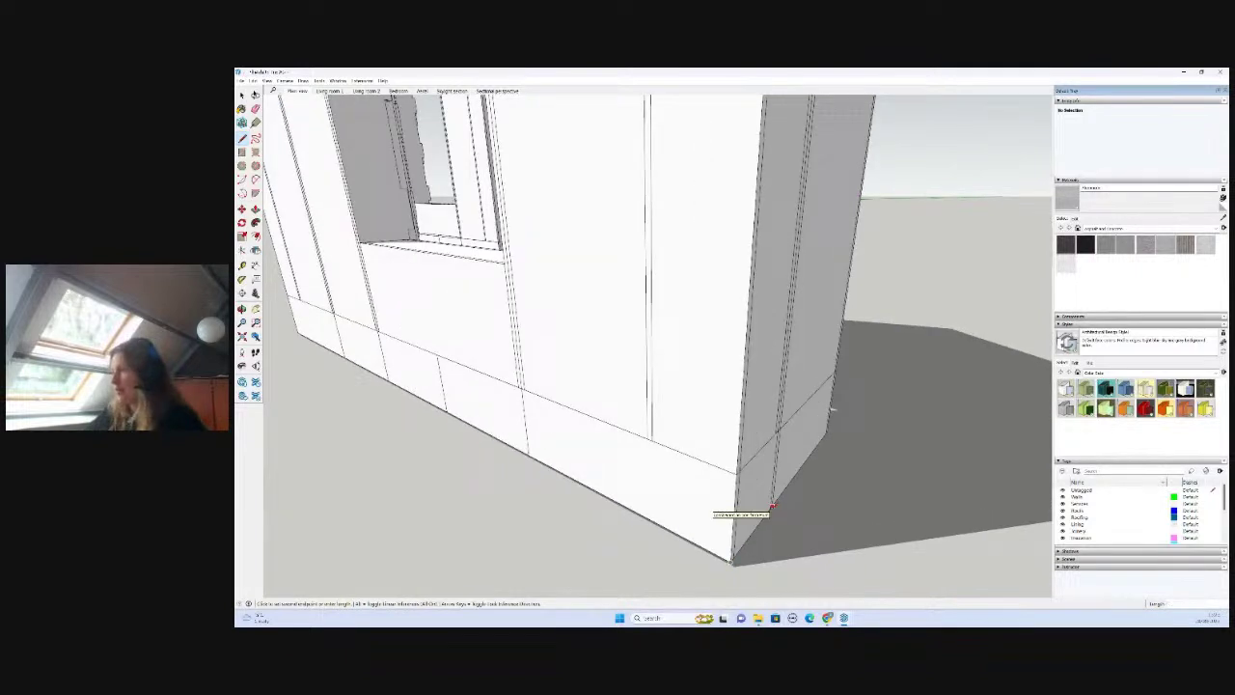
pyautogui.scroll(2, 772, 503)
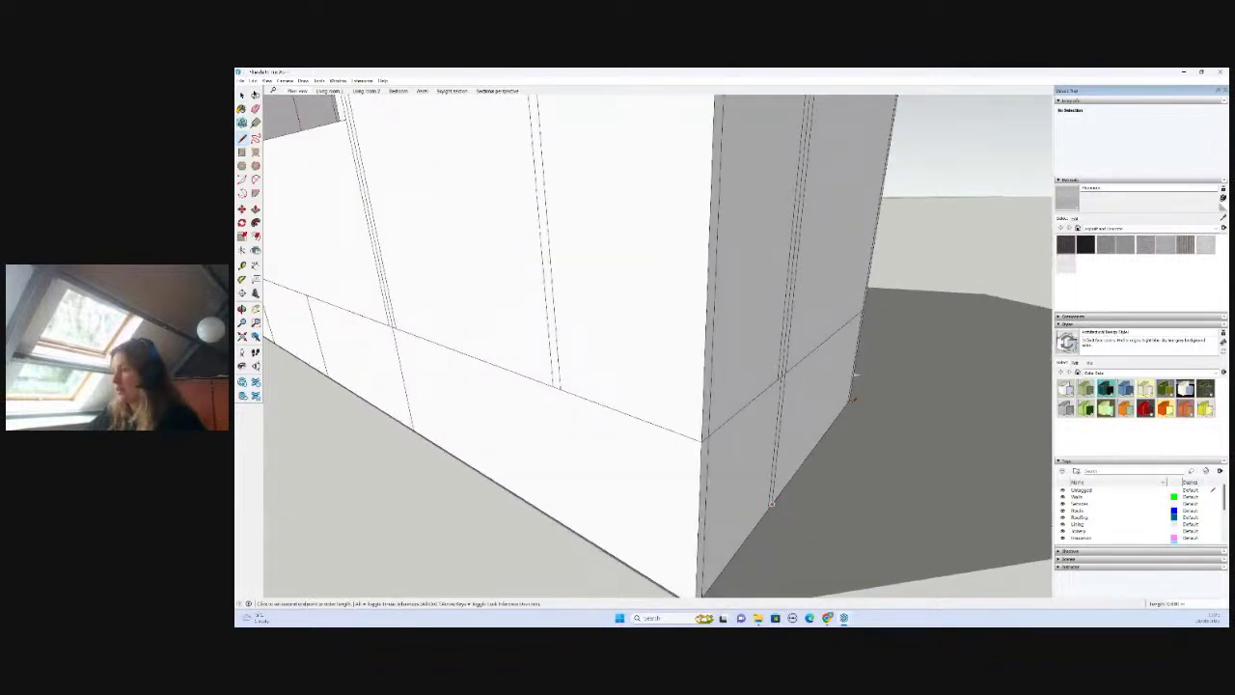
pyautogui.press('space')
pyautogui.scroll(-10, 850, 397)
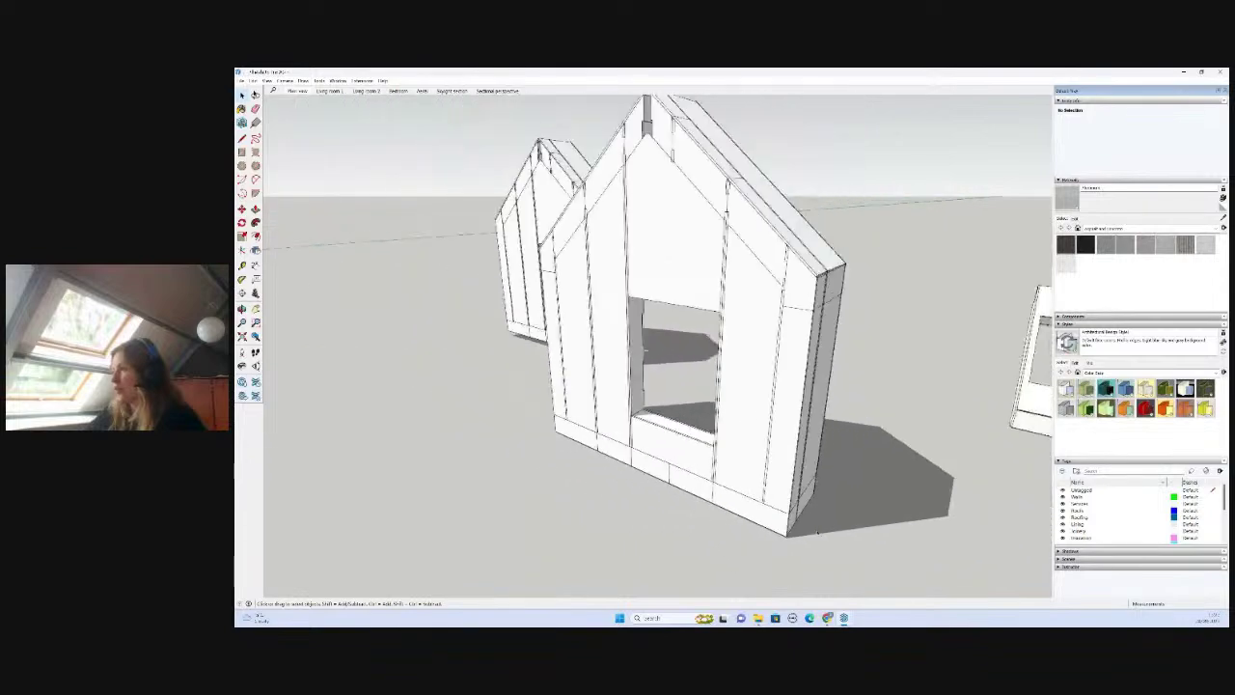
pyautogui.scroll(10, 714, 483)
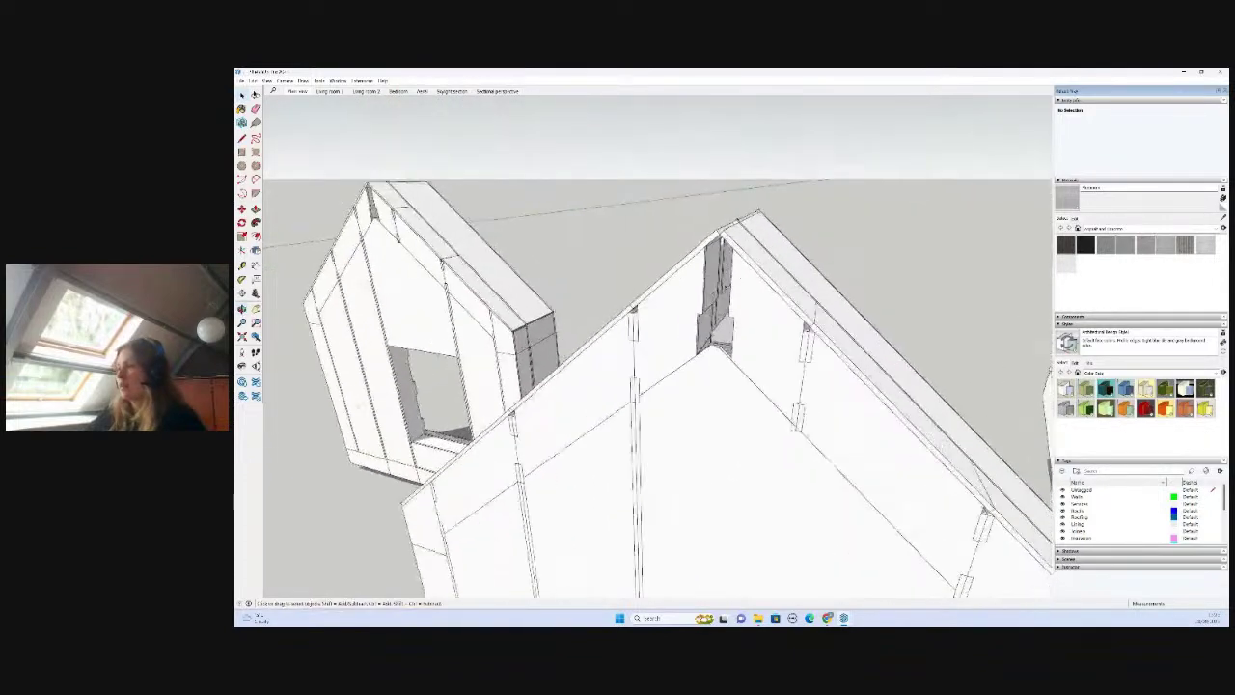
# - Examine the ridge joint of the gable section from inside and from the open side, comparing it with the neighbouring section
pyautogui.moveTo(746, 291); pyautogui.dragTo(779, 269, button='middle')
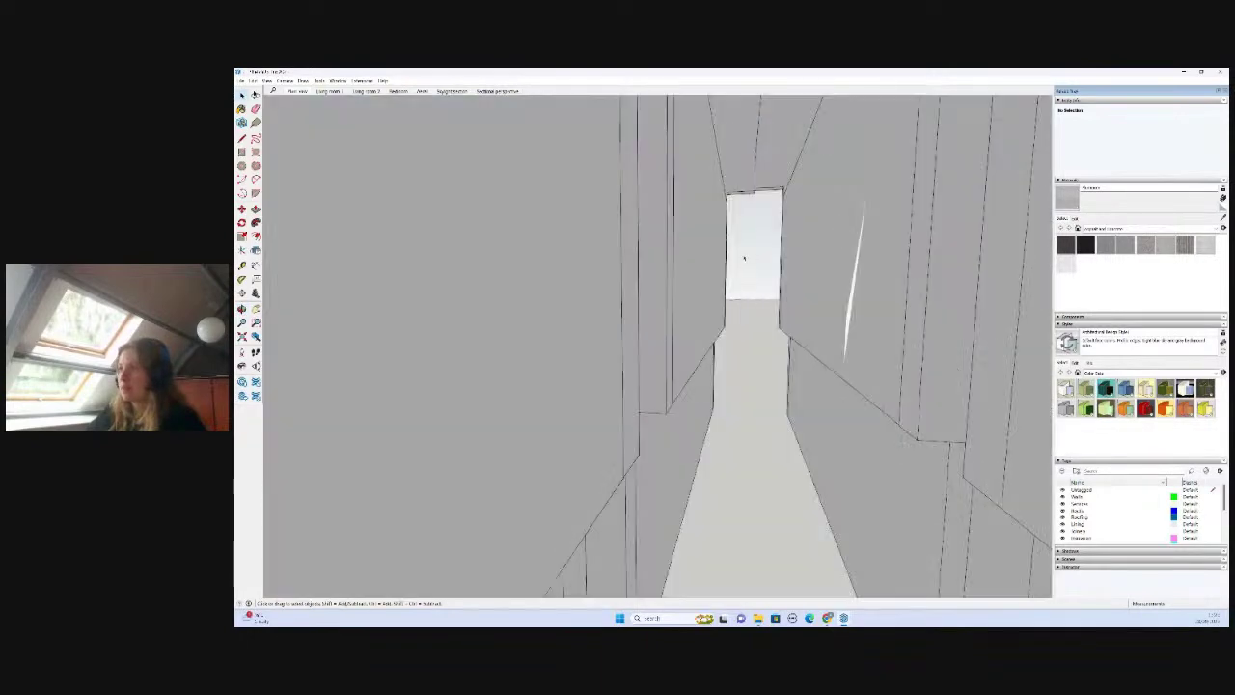
pyautogui.scroll(-5, 744, 257)
pyautogui.moveTo(744, 257); pyautogui.dragTo(688, 302, button='middle')
pyautogui.scroll(2, 729, 325)
pyautogui.scroll(-3, 728, 325)
pyautogui.scroll(-1, 922, 425)
pyautogui.moveTo(836, 301)
pyautogui.mouseDown(button='middle')
pyautogui.moveTo(303, 339)
pyautogui.moveTo(552, 339)
pyautogui.mouseUp(button='middle')
pyautogui.scroll(-3, 741, 323)
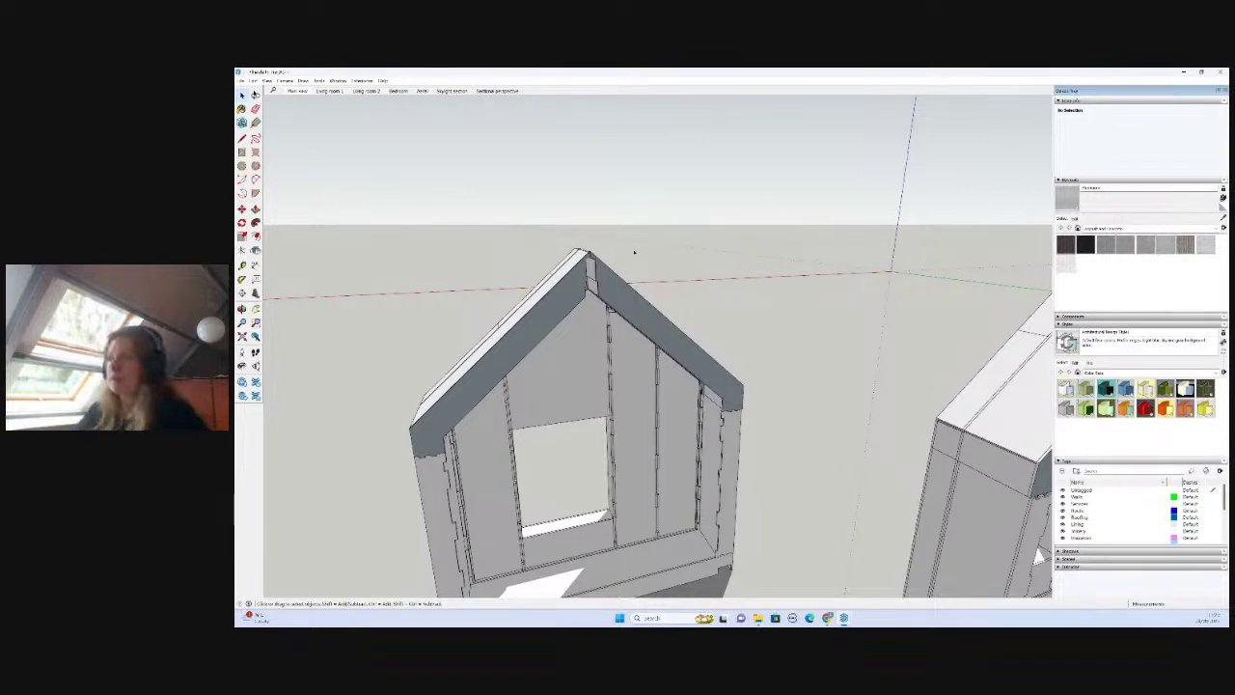
pyautogui.scroll(3, 612, 301)
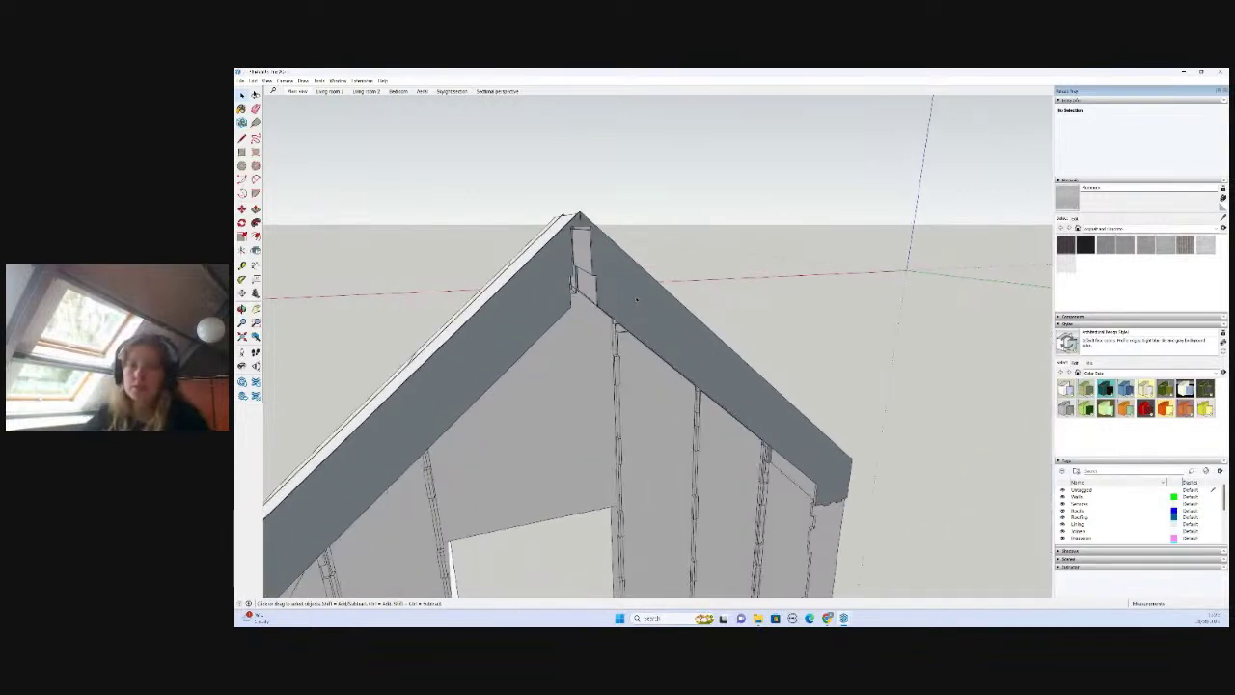
pyautogui.scroll(-1, 645, 314)
pyautogui.moveTo(579, 419); pyautogui.dragTo(562, 327, button='middle')
pyautogui.scroll(-10, 598, 303)
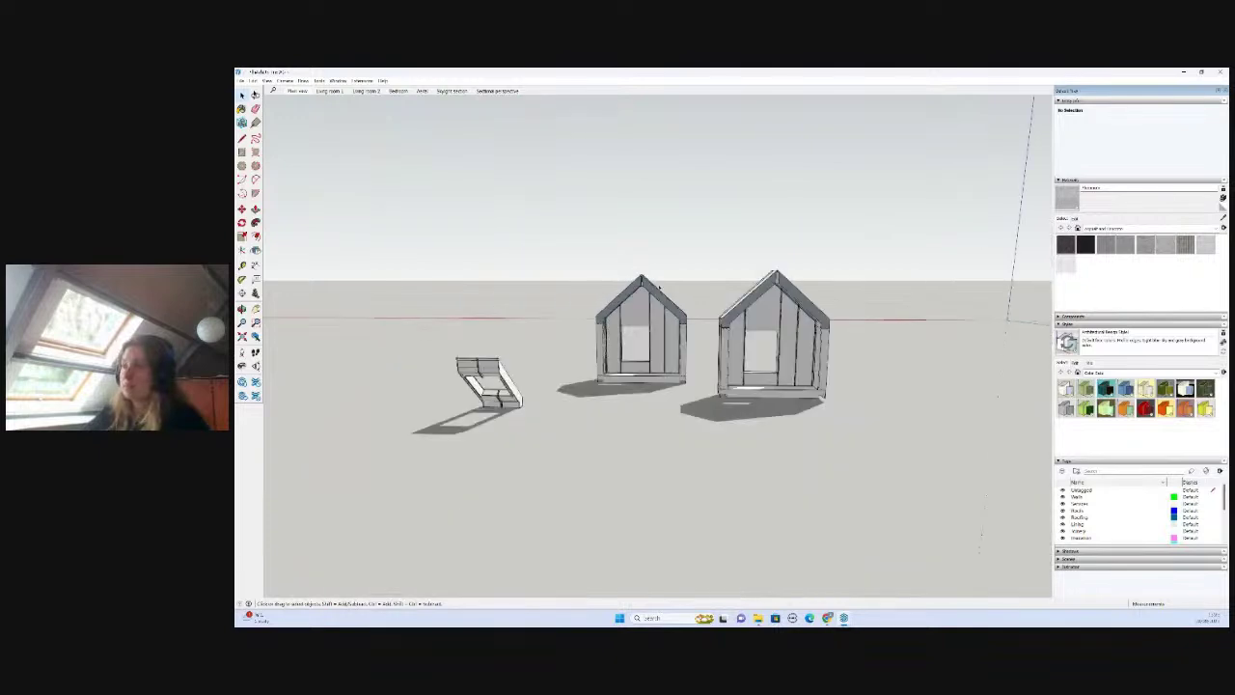
# - Inspect the gap between the two roof slopes at the ridge and the connecting piece inside it
pyautogui.scroll(8, 598, 319)
pyautogui.moveTo(598, 320)
pyautogui.mouseDown(button='middle')
pyautogui.moveTo(739, 312)
pyautogui.moveTo(695, 290)
pyautogui.mouseUp(button='middle')
pyautogui.scroll(5, 626, 255)
pyautogui.scroll(2, 626, 256)
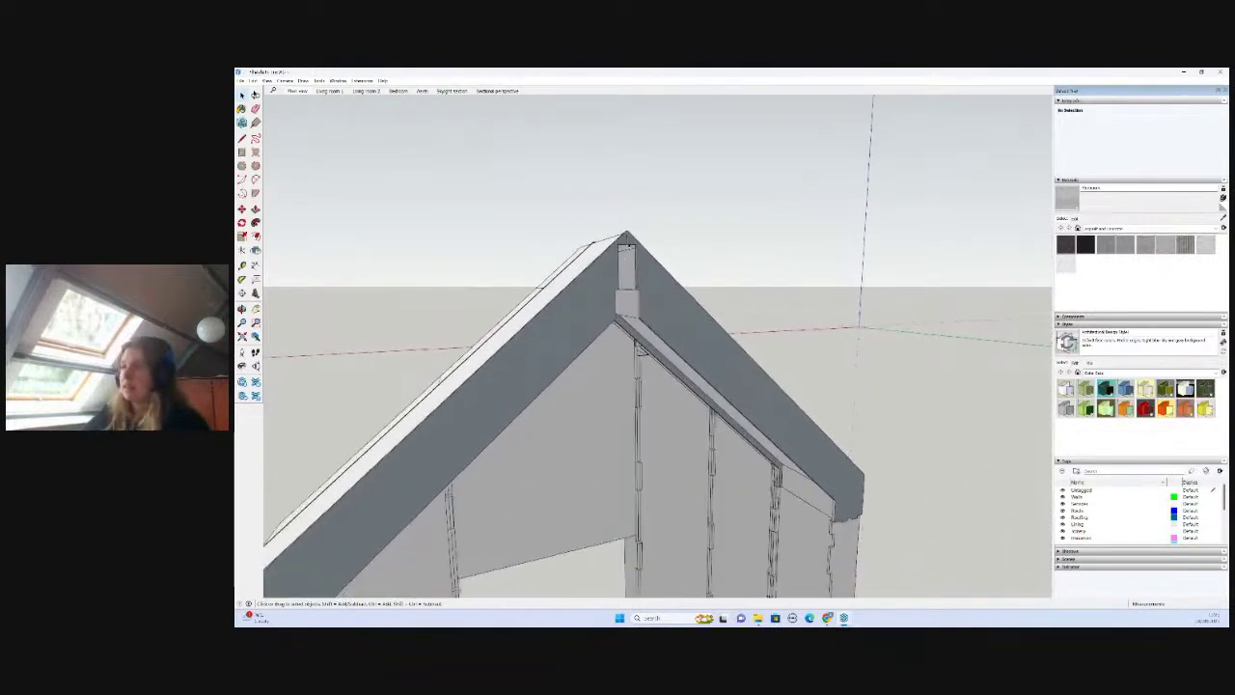
pyautogui.moveTo(626, 256); pyautogui.dragTo(593, 249, button='middle')
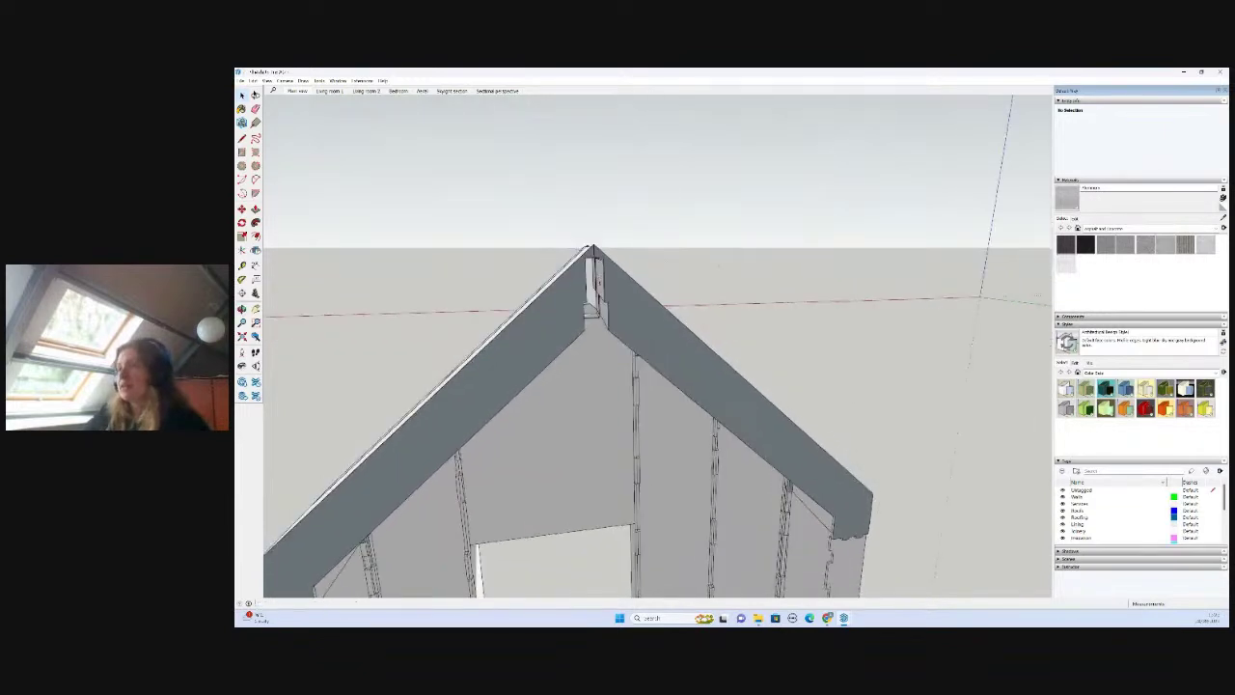
pyautogui.scroll(-10, 593, 249)
pyautogui.scroll(8, 718, 256)
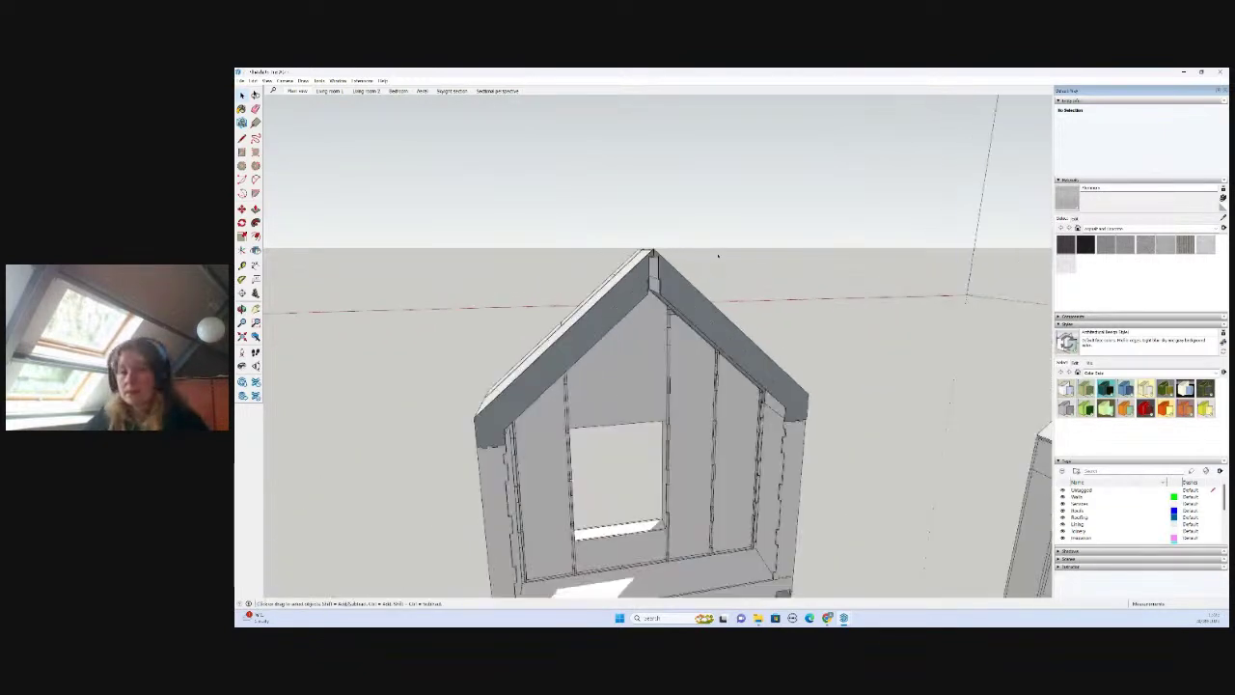
pyautogui.scroll(2, 666, 277)
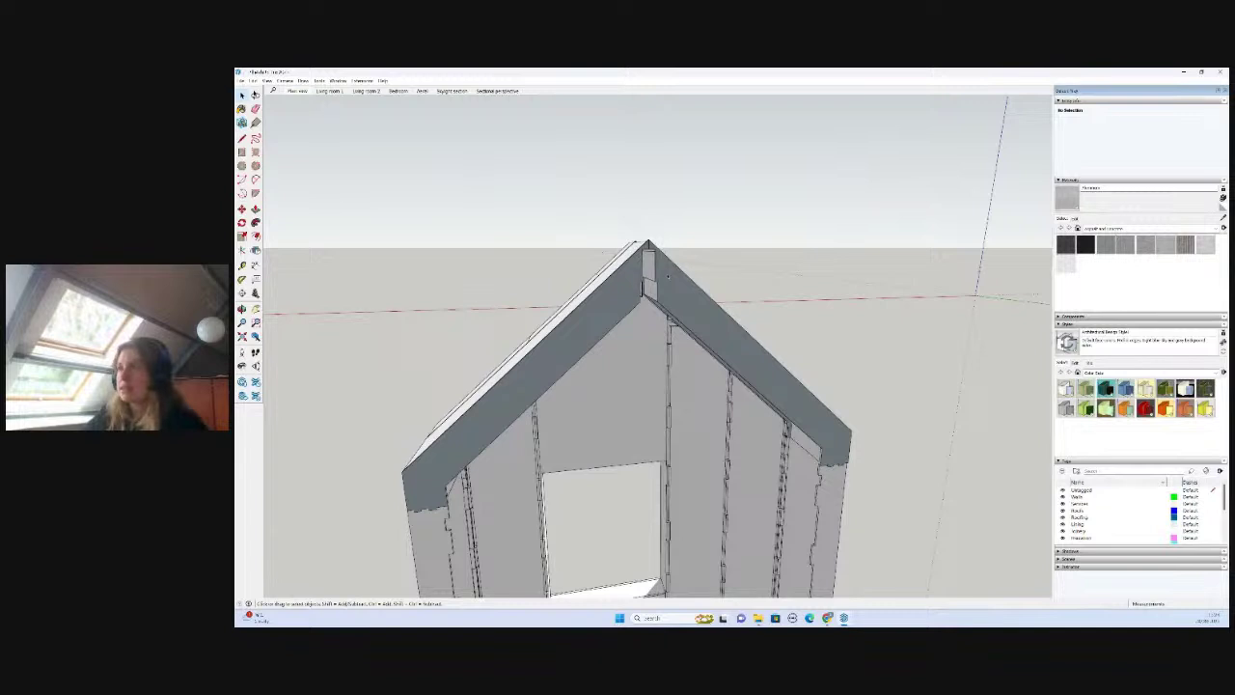
pyautogui.scroll(1, 668, 276)
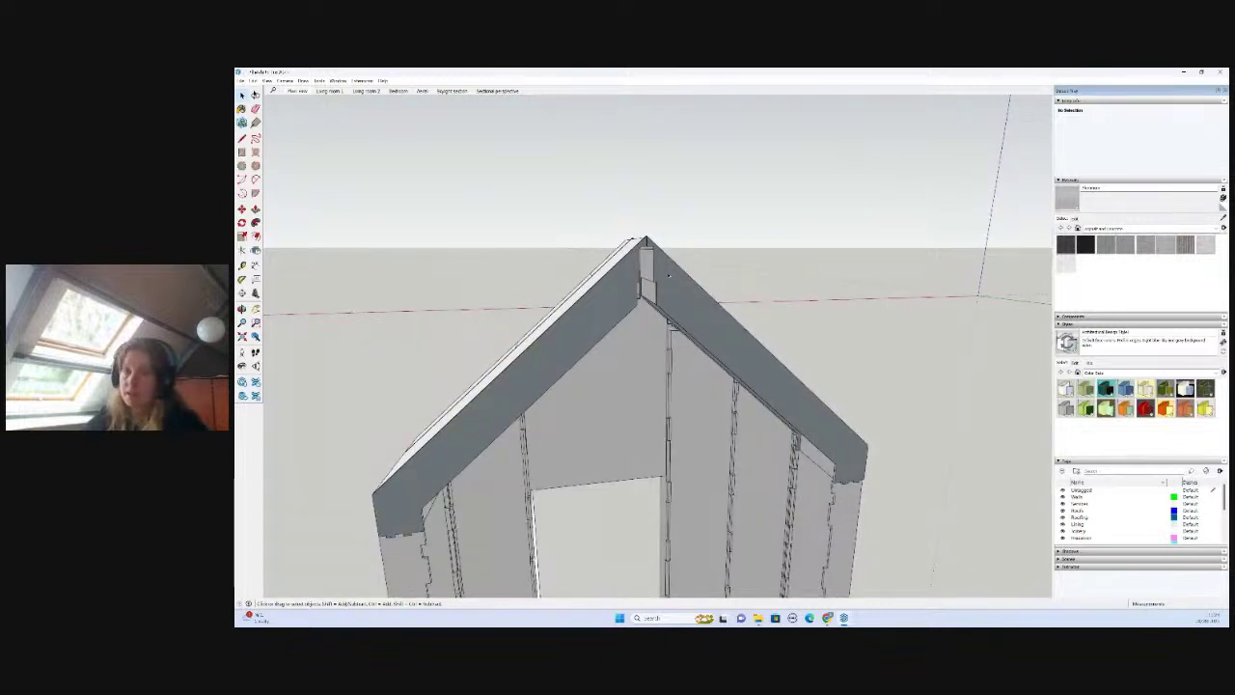
pyautogui.scroll(2, 668, 276)
pyautogui.click(645, 266)
pyautogui.scroll(3, 644, 266)
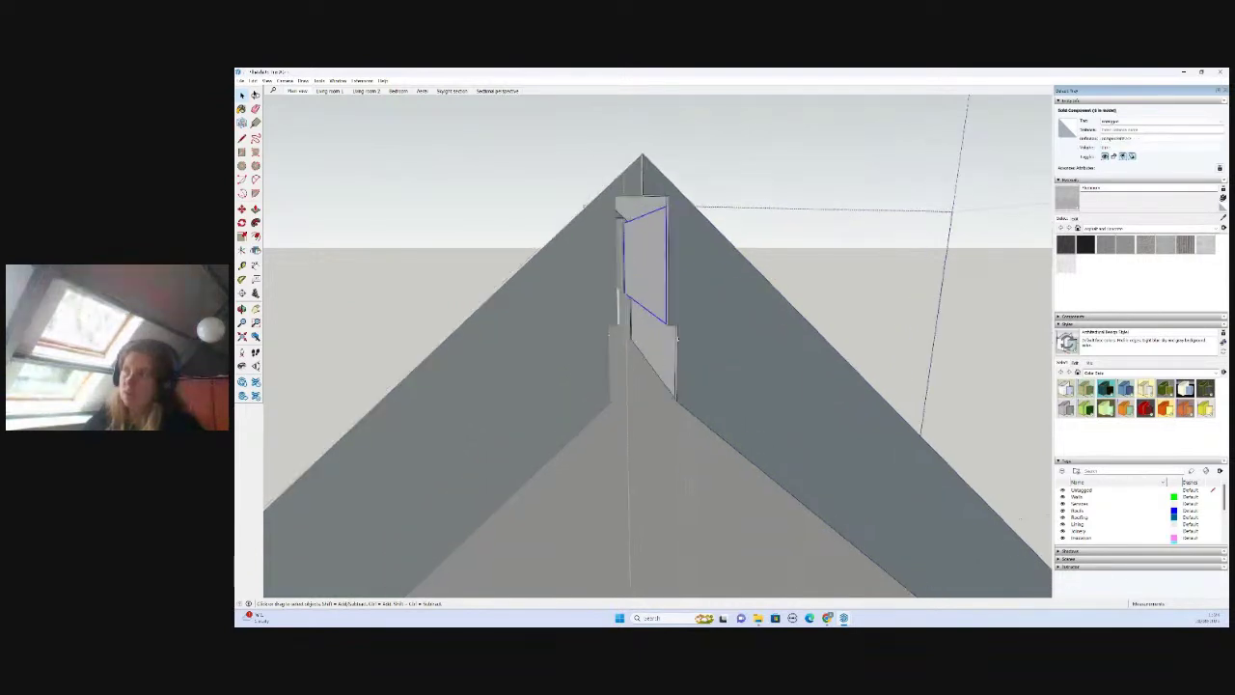
pyautogui.click(823, 187)
pyautogui.scroll(-8, 759, 212)
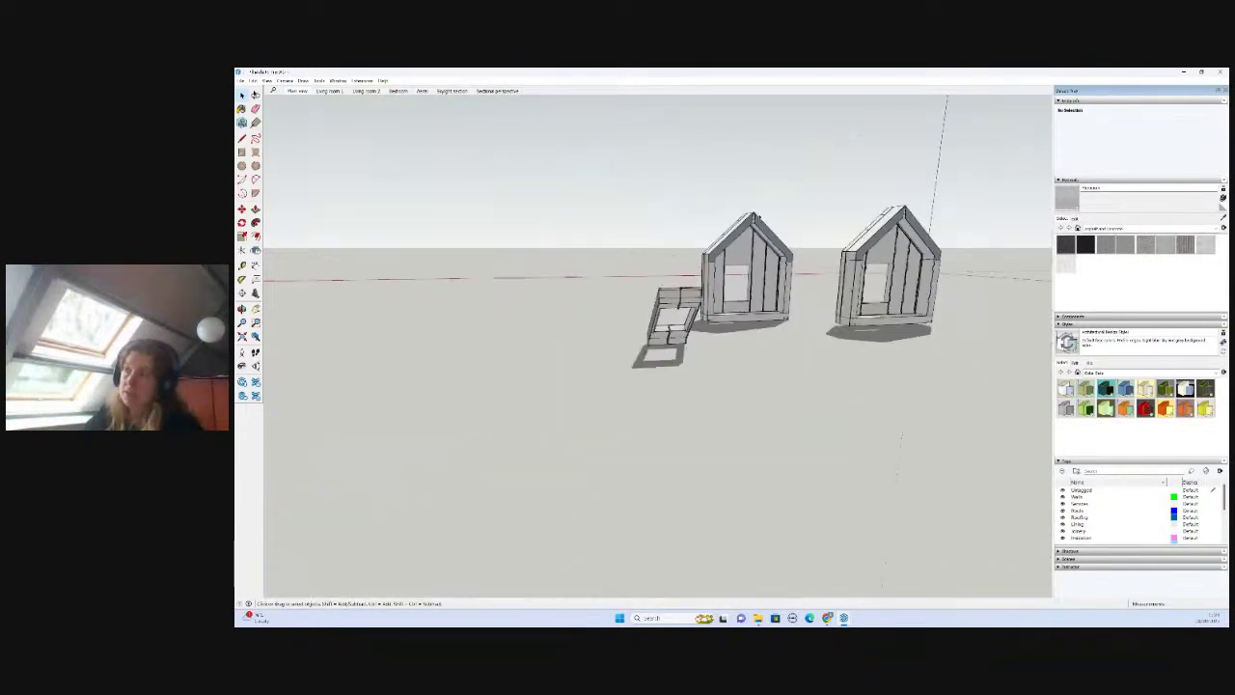
# - Examine both gable sections and the loose window block from outside, including the panel below the front window opening
pyautogui.scroll(2, 769, 232)
pyautogui.scroll(2, 769, 232)
pyautogui.moveTo(567, 372)
pyautogui.mouseDown(button='middle')
pyautogui.moveTo(454, 395)
pyautogui.moveTo(834, 413)
pyautogui.mouseUp(button='middle')
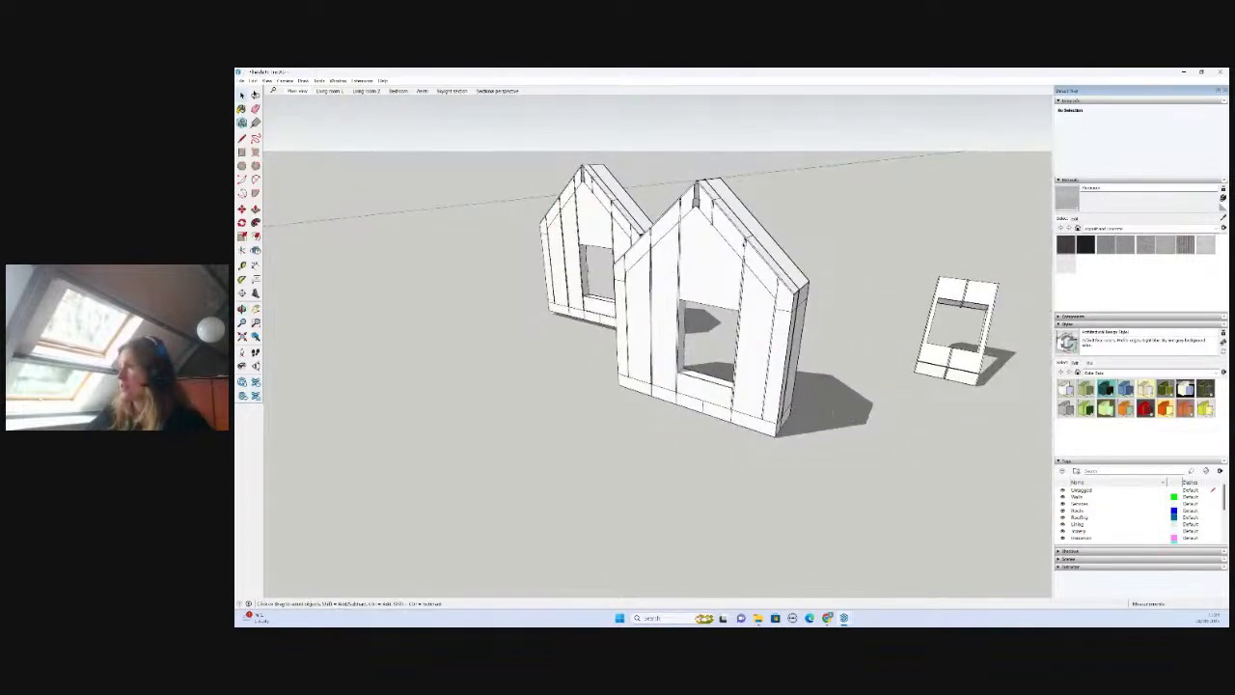
pyautogui.scroll(-2, 665, 424)
pyautogui.scroll(5, 743, 294)
pyautogui.scroll(-4, 743, 295)
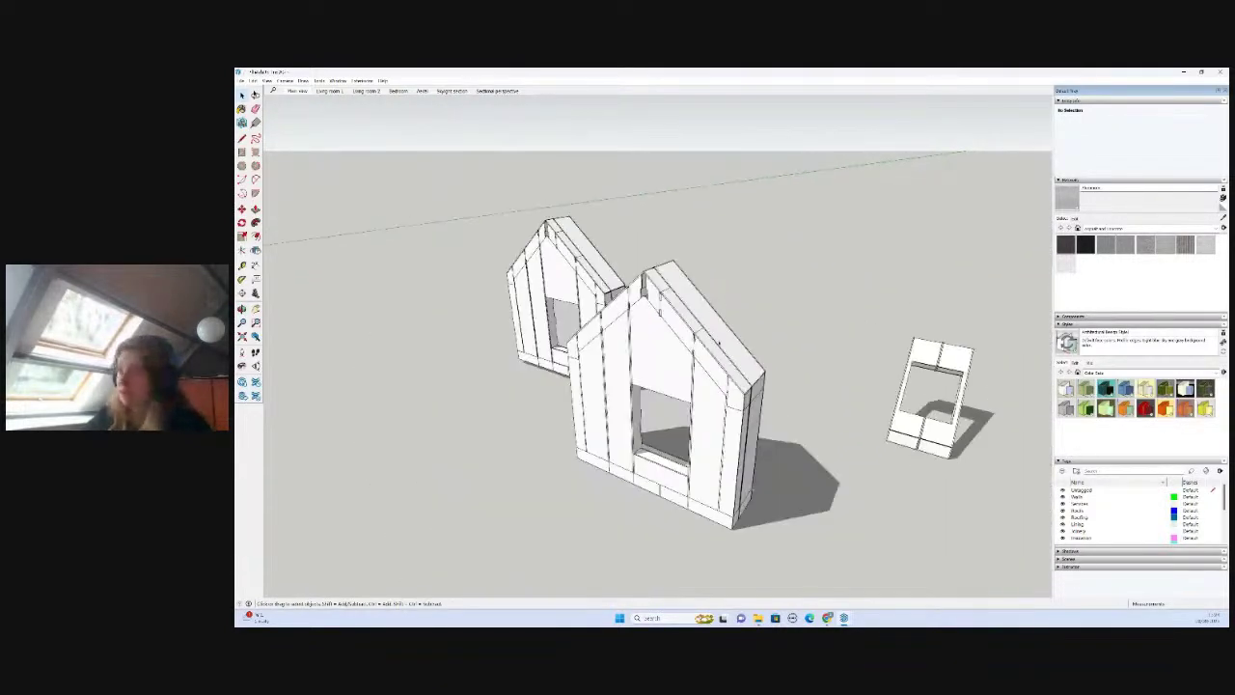
pyautogui.scroll(-1, 717, 335)
pyautogui.scroll(-1, 715, 334)
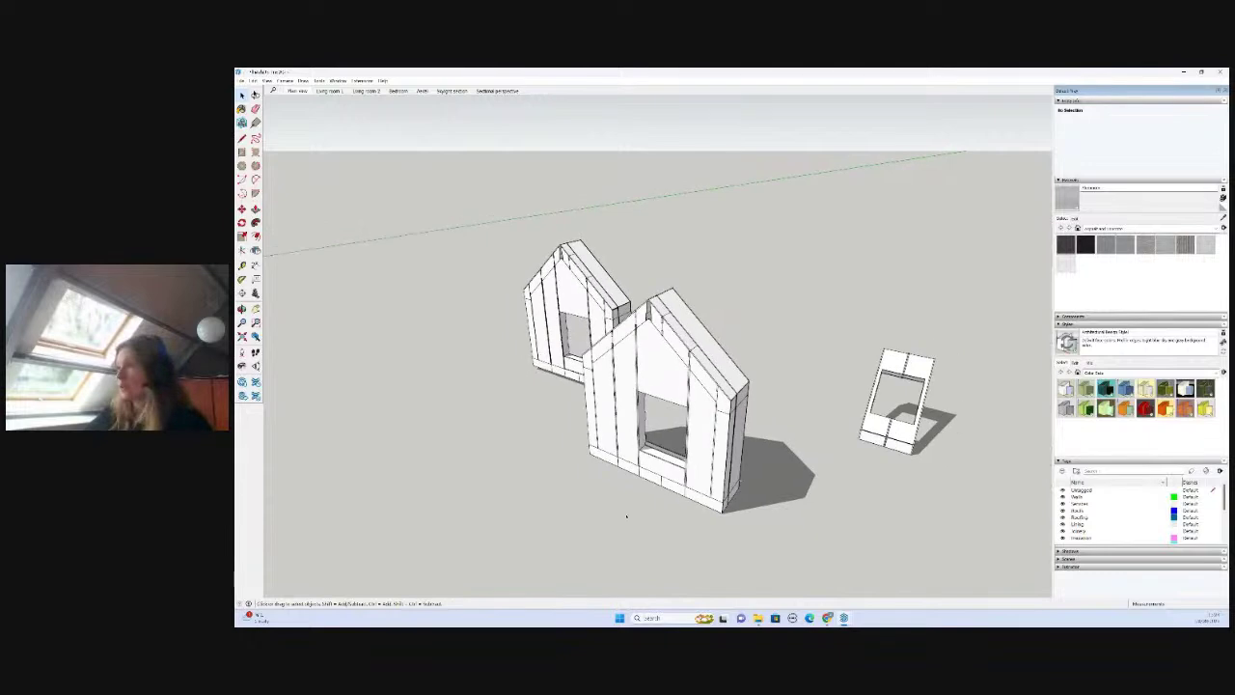
pyautogui.click(907, 436)
pyautogui.moveTo(866, 463); pyautogui.dragTo(820, 425, button='middle')
pyautogui.moveTo(757, 504); pyautogui.dragTo(820, 527, button='middle')
pyautogui.click(745, 483)
pyautogui.scroll(3, 663, 476)
pyautogui.scroll(6, 690, 421)
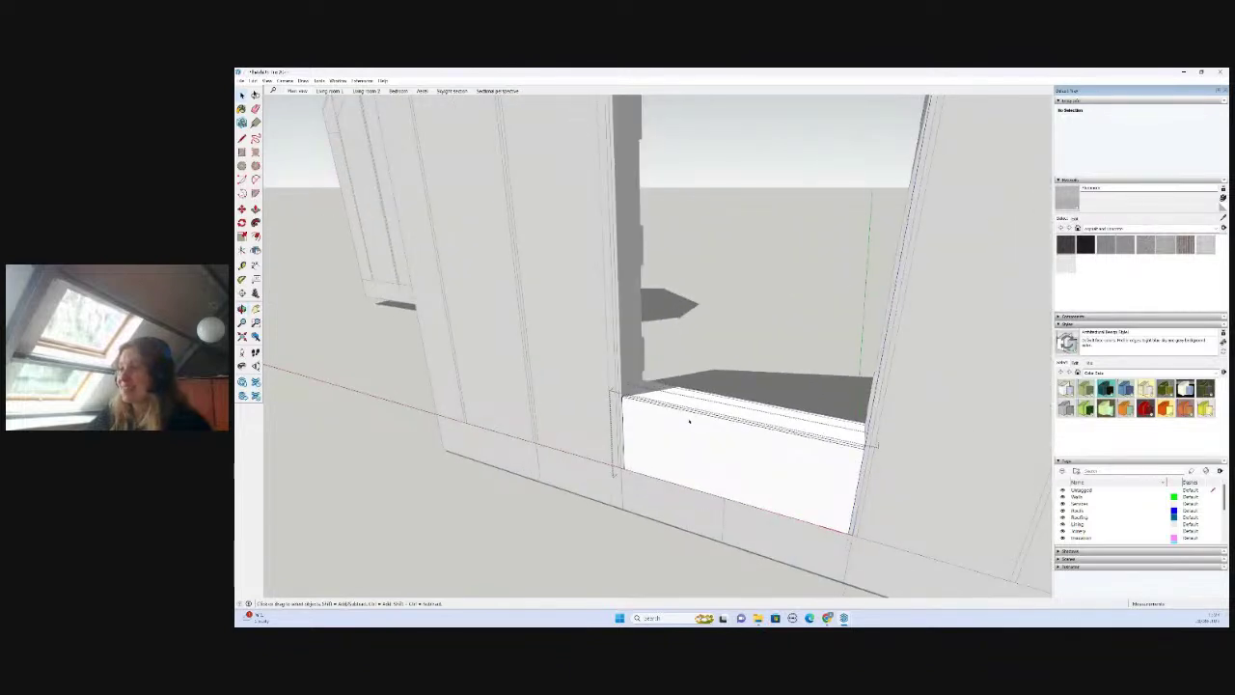
pyautogui.scroll(-10, 689, 421)
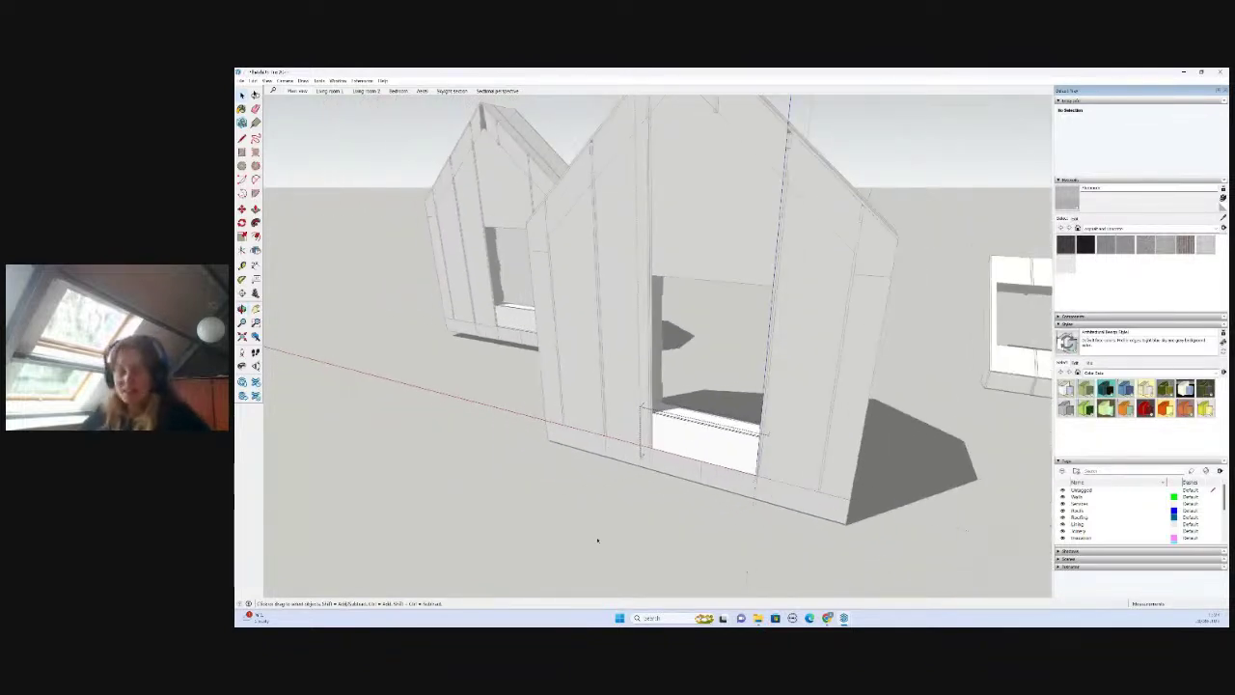
pyautogui.scroll(3, 657, 357)
pyautogui.scroll(-2, 656, 355)
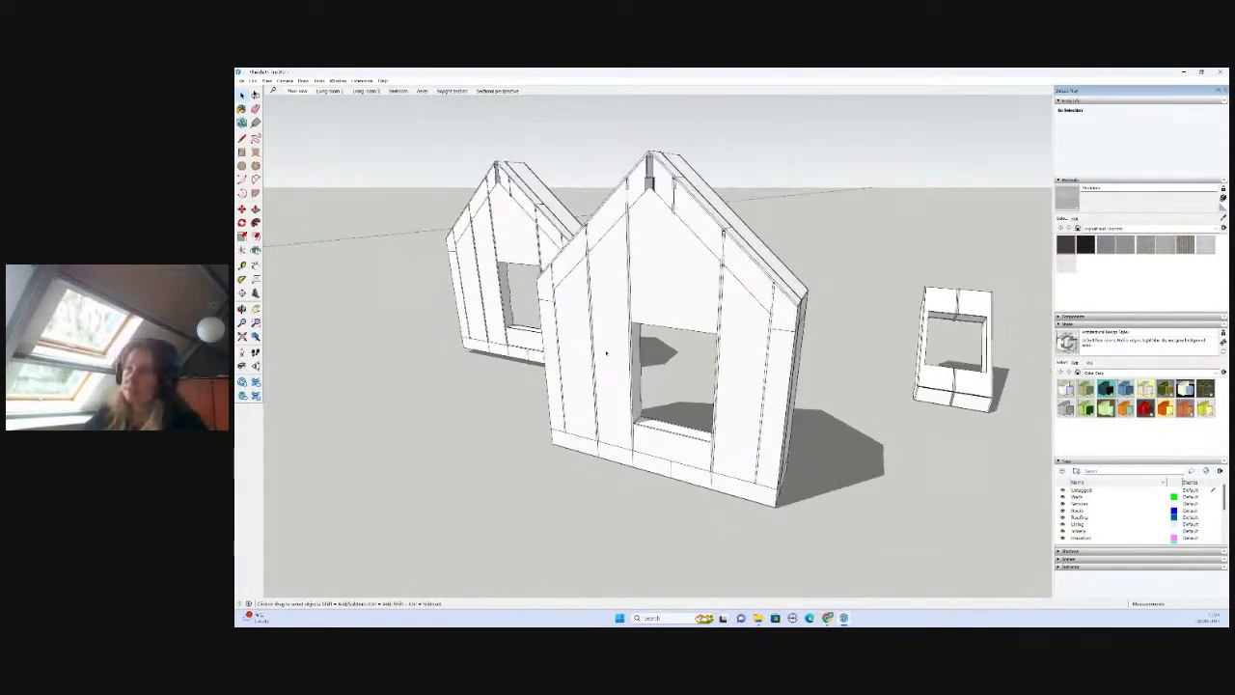
# - Open the front gable's window block for editing and ready the top face of its outer lower panel for Push/Pull
pyautogui.scroll(6, 621, 479)
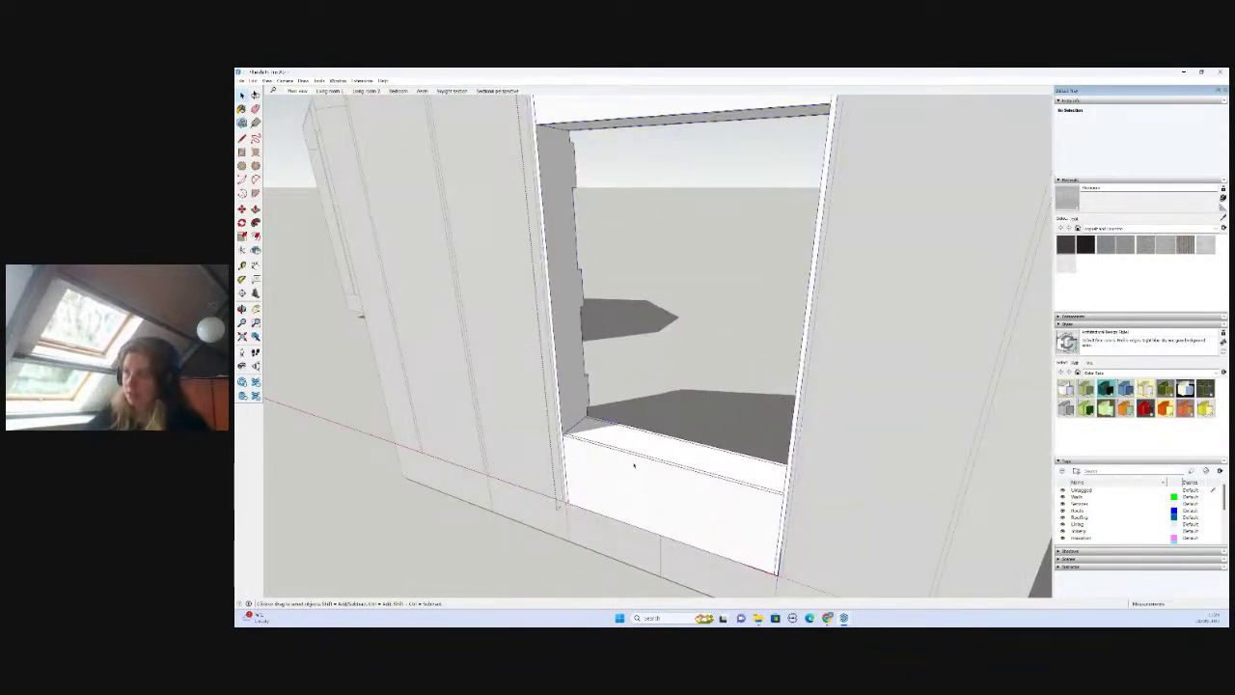
pyautogui.scroll(2, 634, 465)
pyautogui.click(633, 460)
pyautogui.press('p')
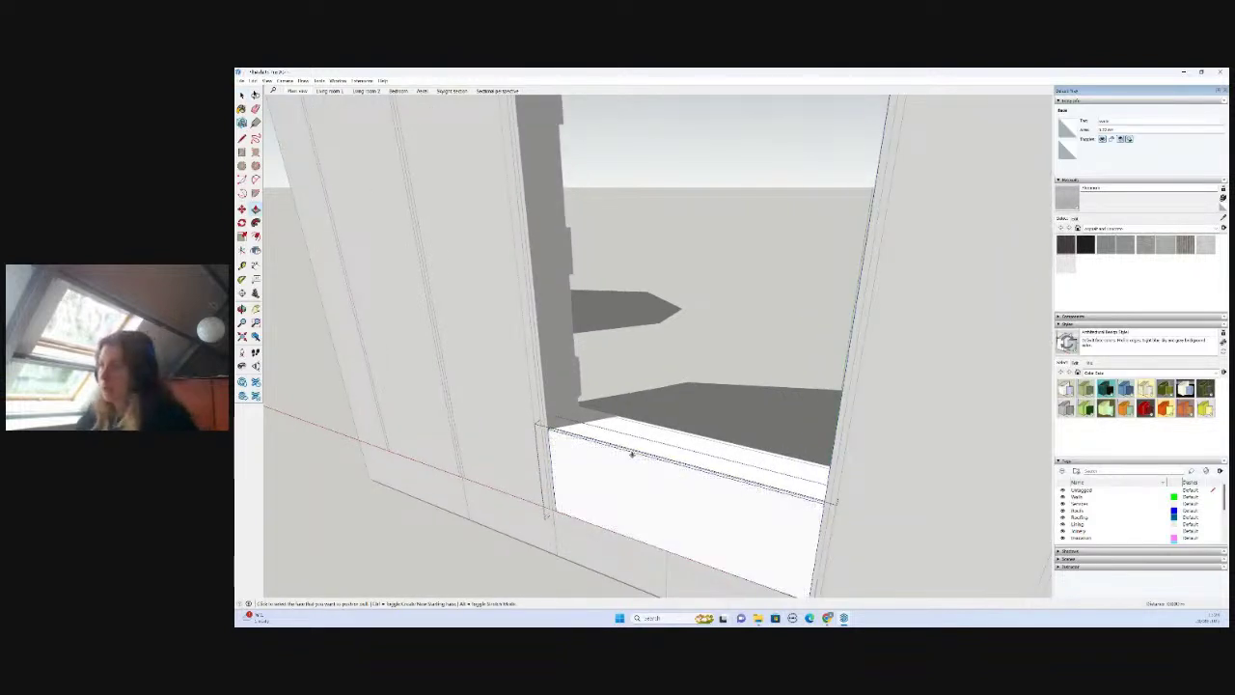
# - Try to raise the top face of the outer panel below the window opening, and undo the extrusion
pyautogui.click(633, 453)
pyautogui.scroll(-4, 633, 454)
pyautogui.scroll(4, 586, 398)
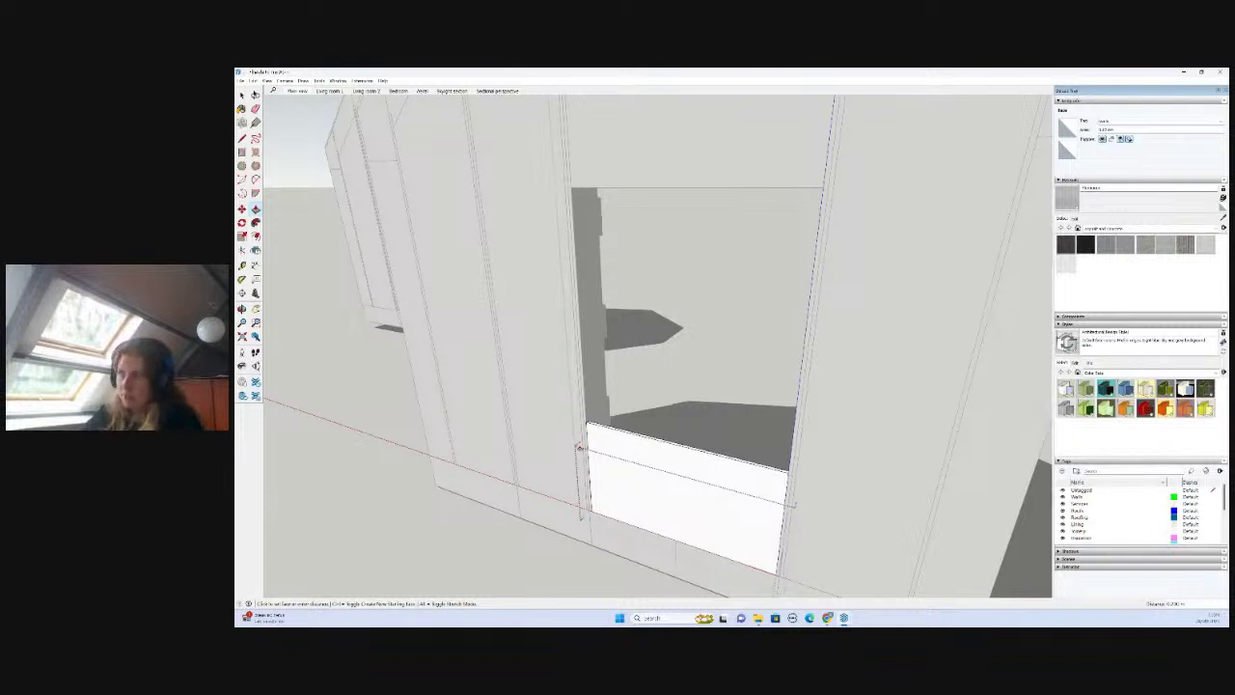
pyautogui.click(618, 447)
pyautogui.hotkey('ctrl', 'z')
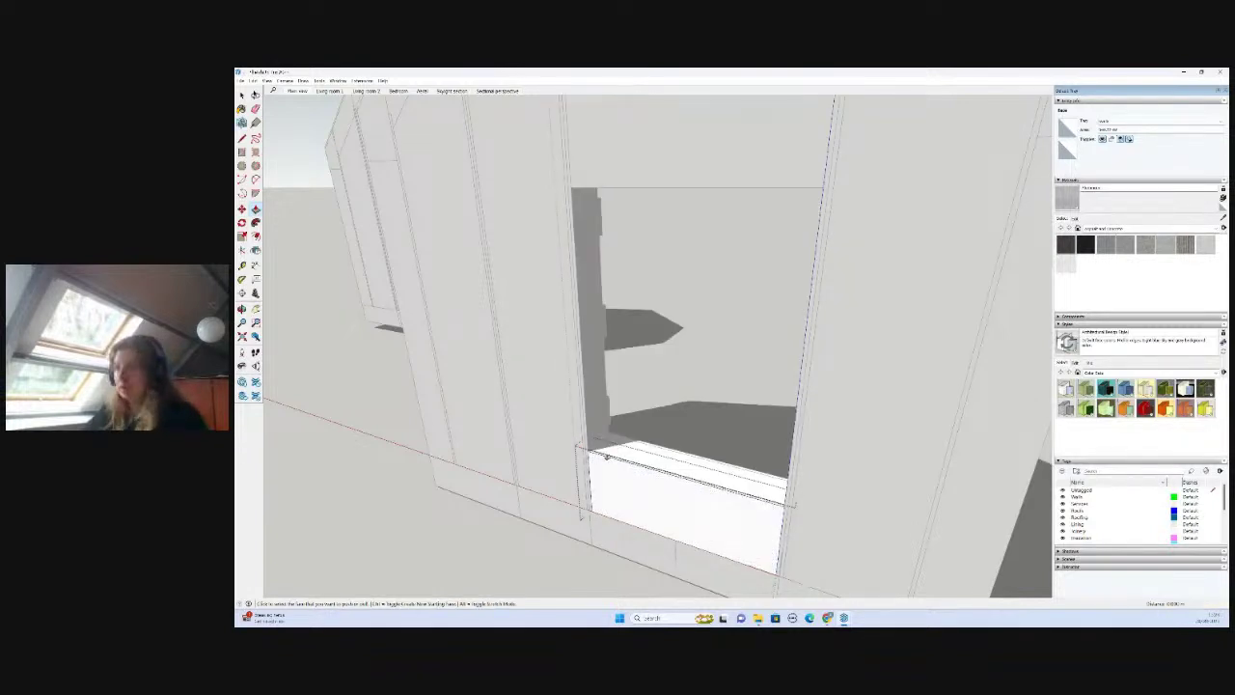
# - Push/Pull the outer lower panel's top face upward by an exact distance to heighten the wall below the window
pyautogui.click(606, 455)
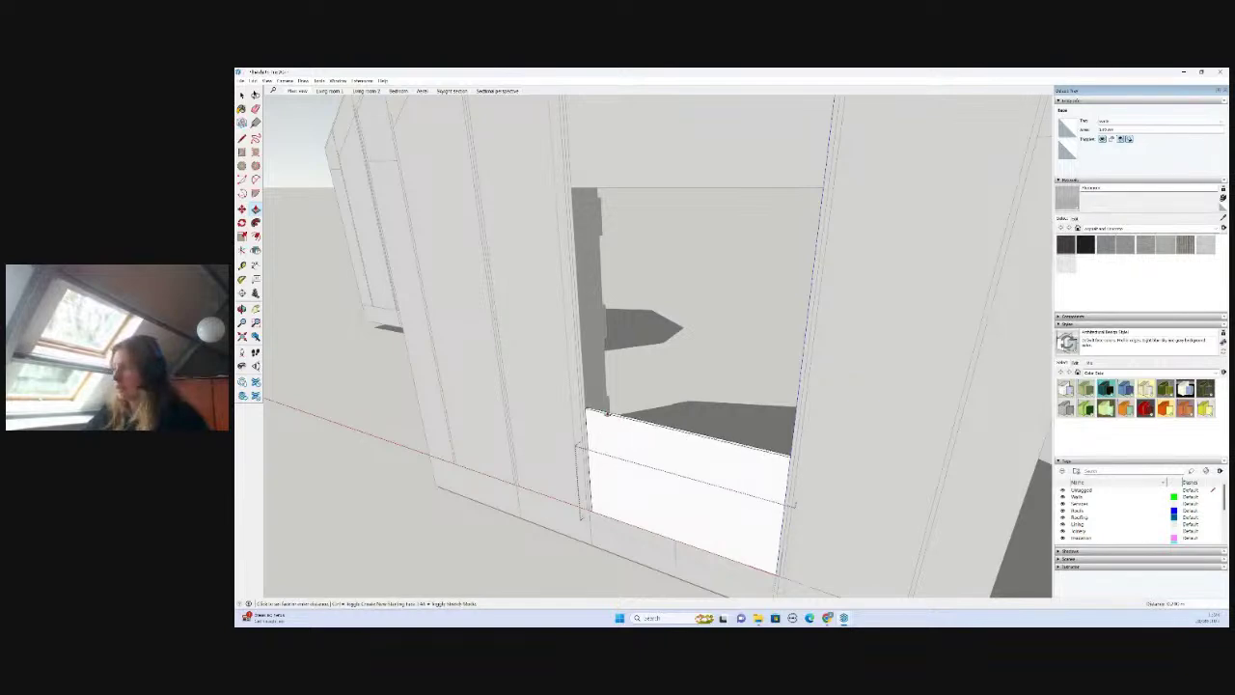
pyautogui.write('1')
pyautogui.press('Return')
# - Move the window's sill board straight up to meet the top edge of the raised outer panel
pyautogui.moveTo(607, 414); pyautogui.dragTo(409, 378, button='middle')
pyautogui.scroll(1, 410, 379)
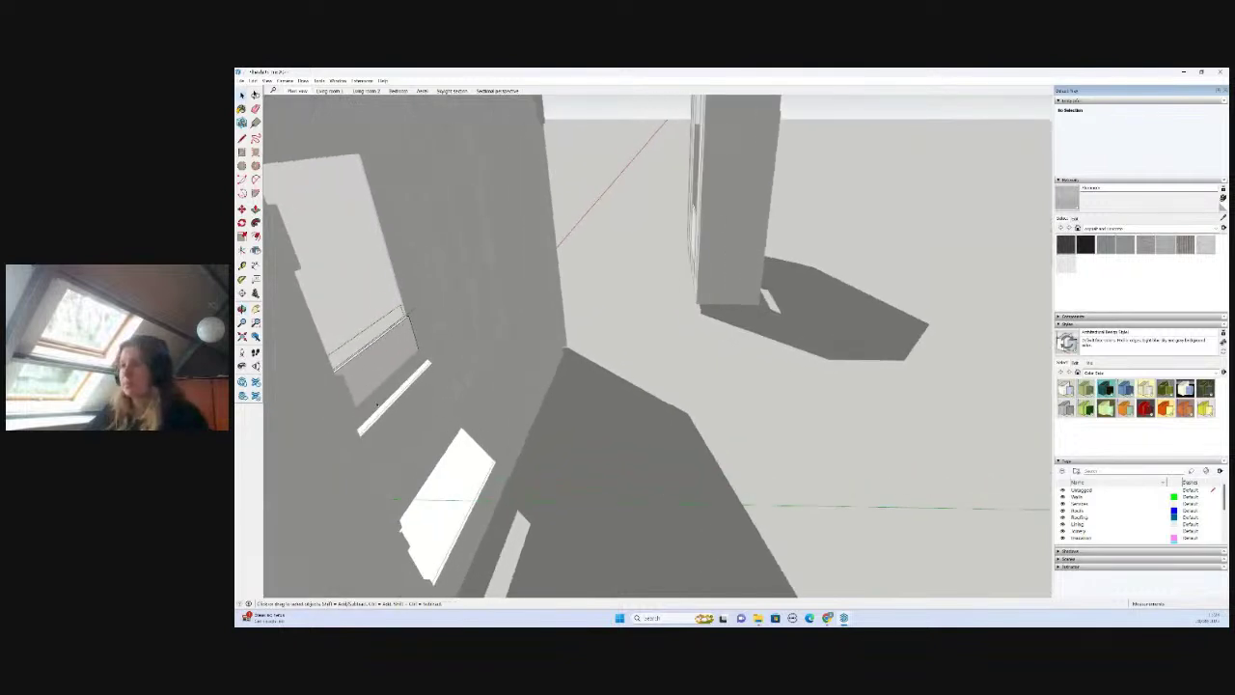
pyautogui.click(409, 378)
pyautogui.click(409, 378)
pyautogui.scroll(3, 418, 351)
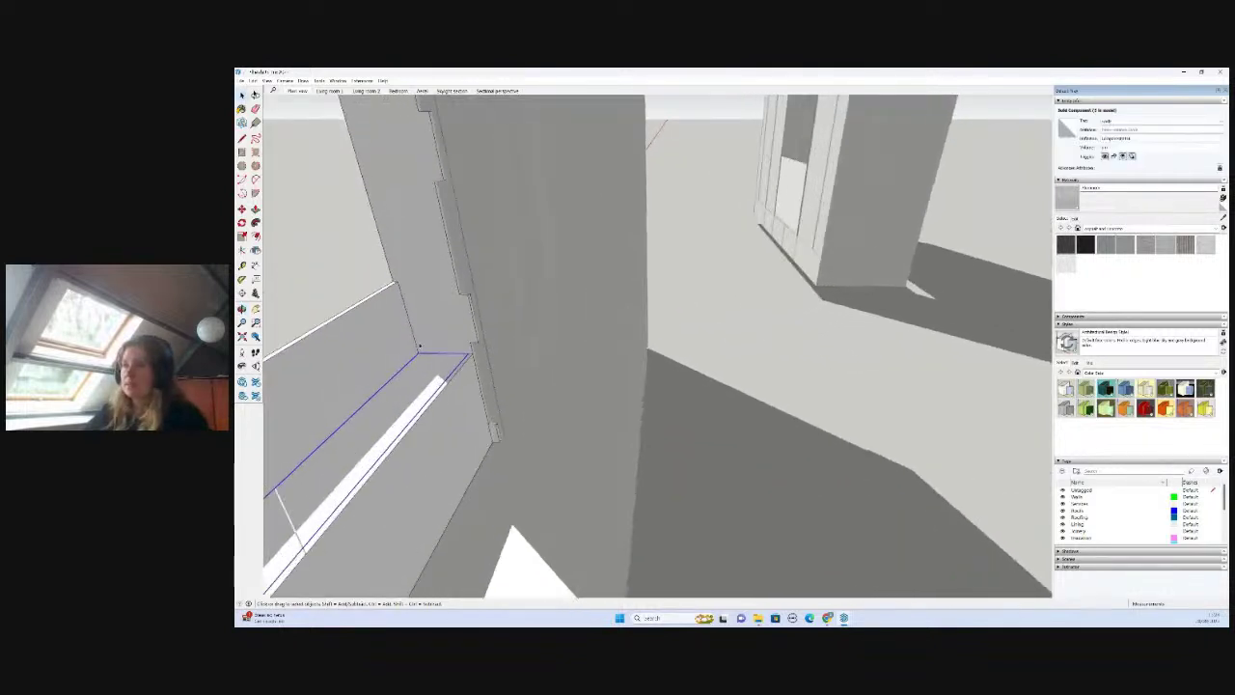
pyautogui.press('m')
pyautogui.press('m')
pyautogui.click(417, 353)
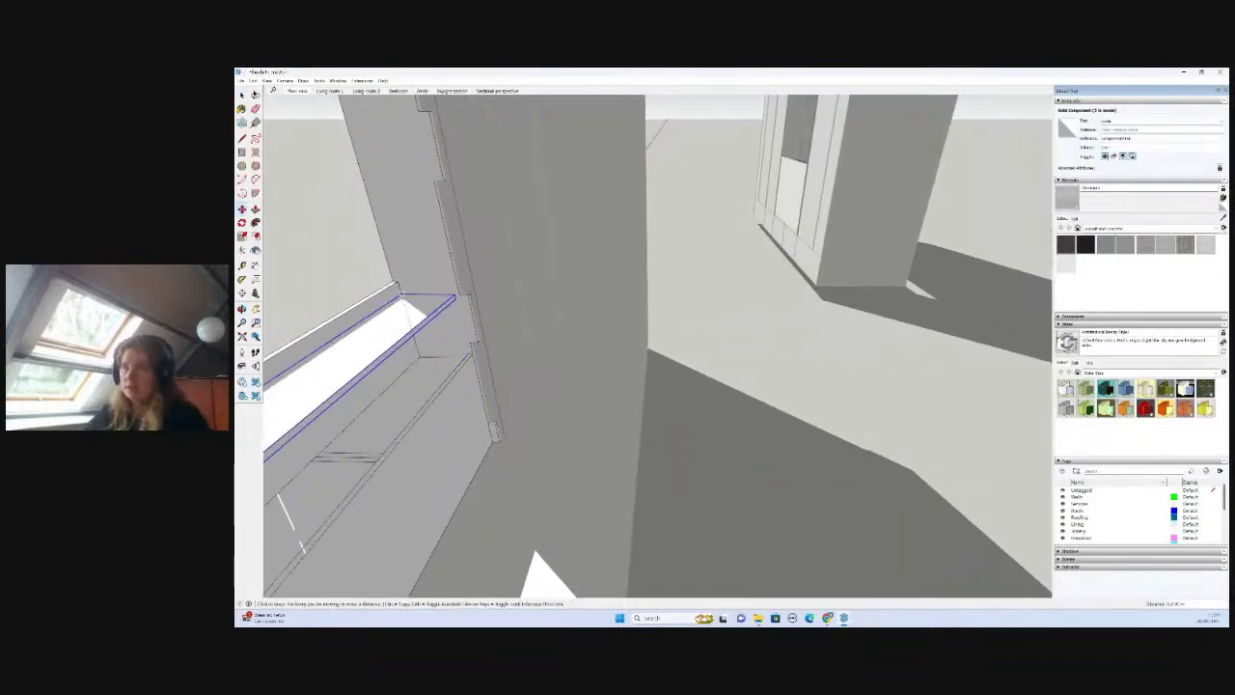
pyautogui.click(396, 282)
pyautogui.press('space')
# - Extend the two infill blocks below the window up to the raised sill board with Push/Pull
pyautogui.doubleClick(413, 398)
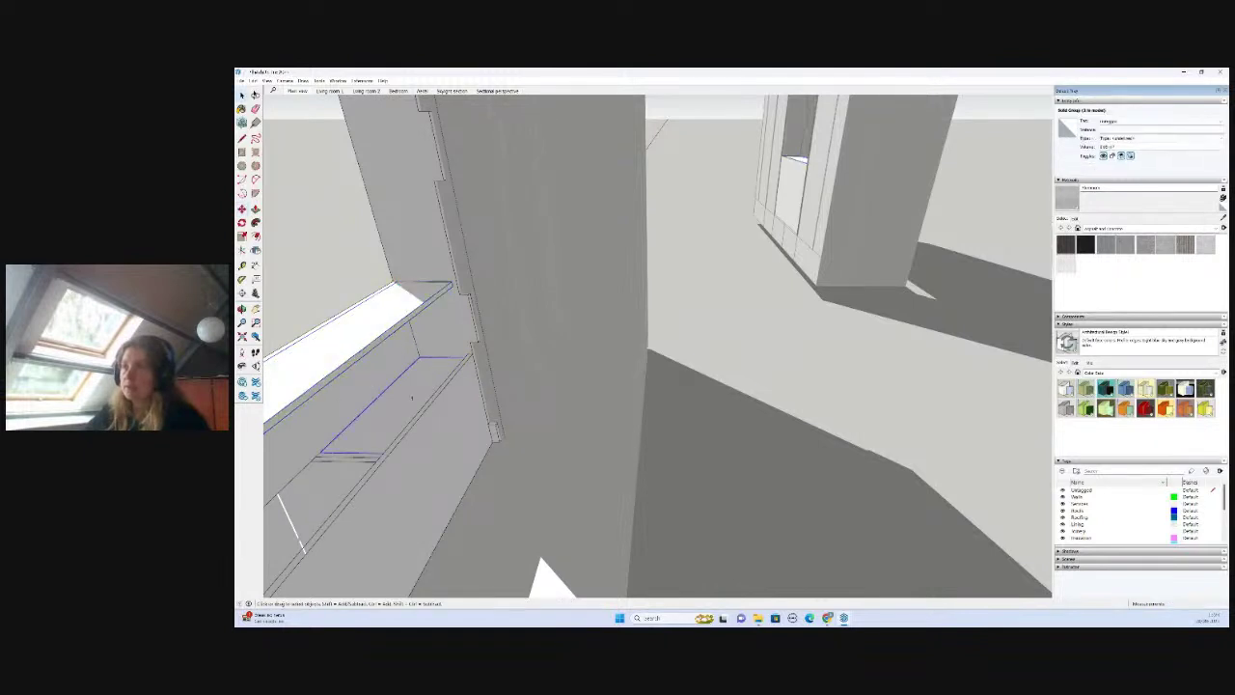
pyautogui.press('p')
pyautogui.click(409, 398)
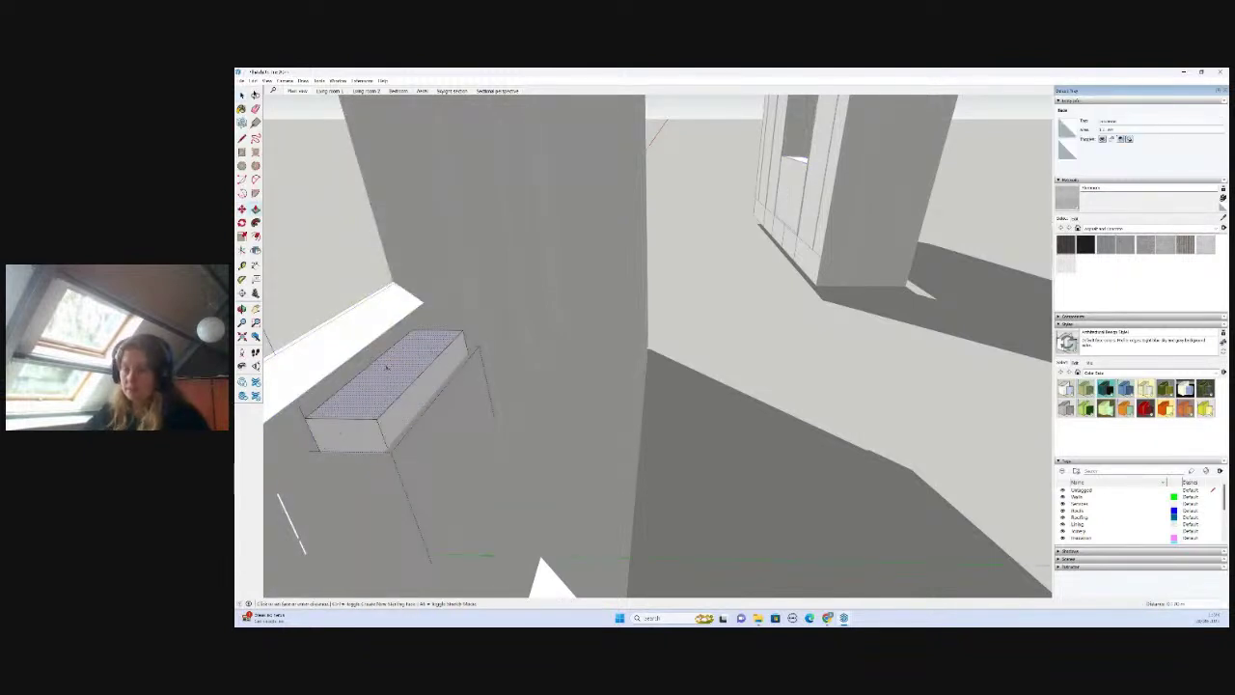
pyautogui.click(439, 291)
pyautogui.press('space')
pyautogui.click(330, 469)
pyautogui.press('p')
pyautogui.click(322, 481)
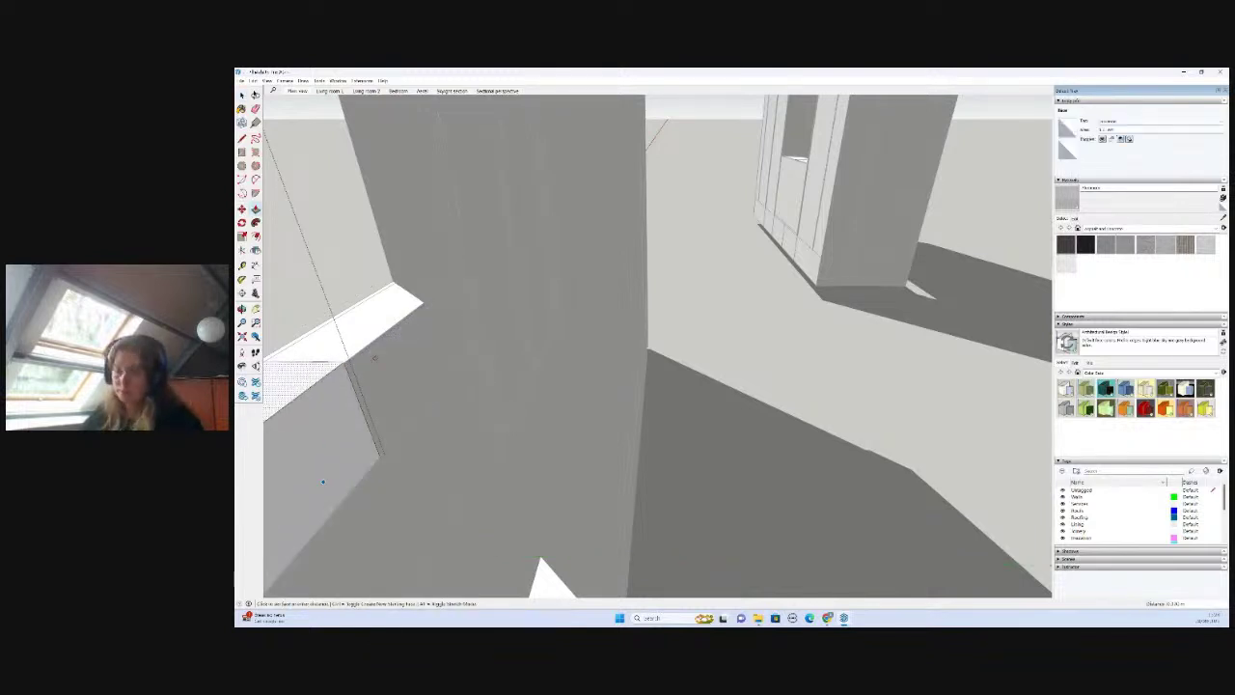
pyautogui.click(371, 353)
# - Extend the inner panel below the window up to the raised sill board and leave the window block's editing mode
pyautogui.press('space')
pyautogui.click(384, 459)
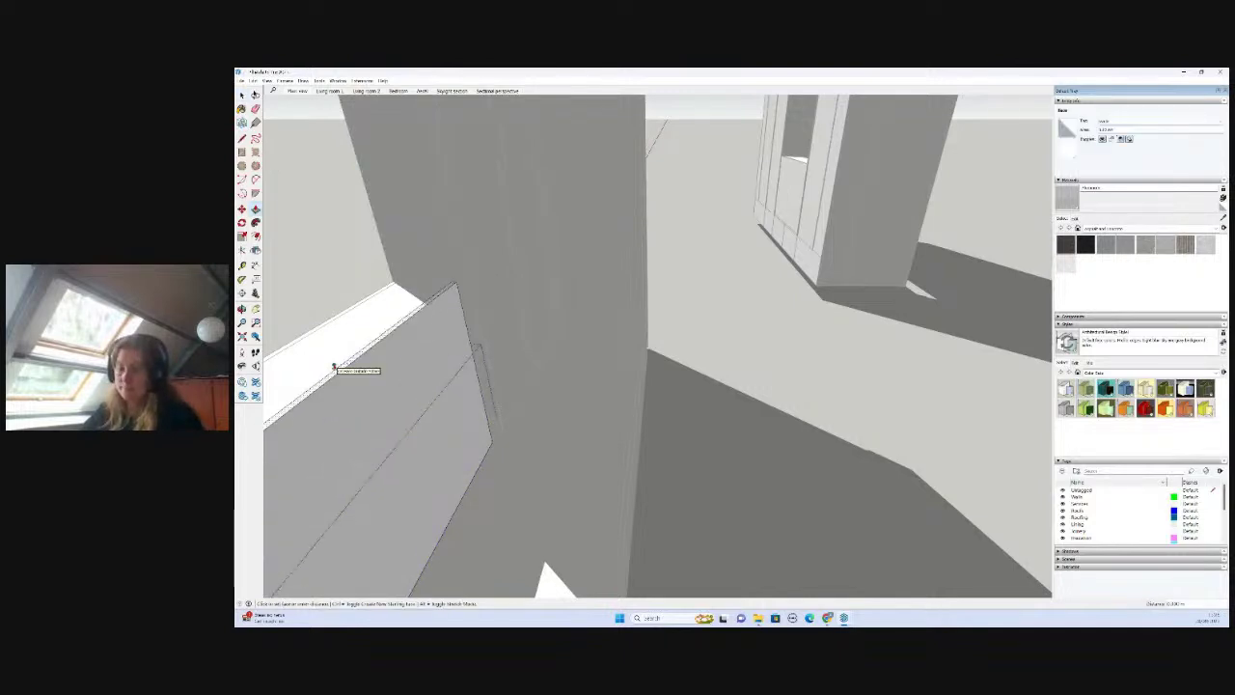
pyautogui.moveTo(334, 364); pyautogui.dragTo(580, 401, button='middle')
pyautogui.click(469, 408)
# - Examine the heightened window sill and both gable sections from outside
pyautogui.scroll(-1, 469, 408)
pyautogui.moveTo(469, 409); pyautogui.dragTo(766, 383, button='middle')
pyautogui.scroll(-6, 766, 378)
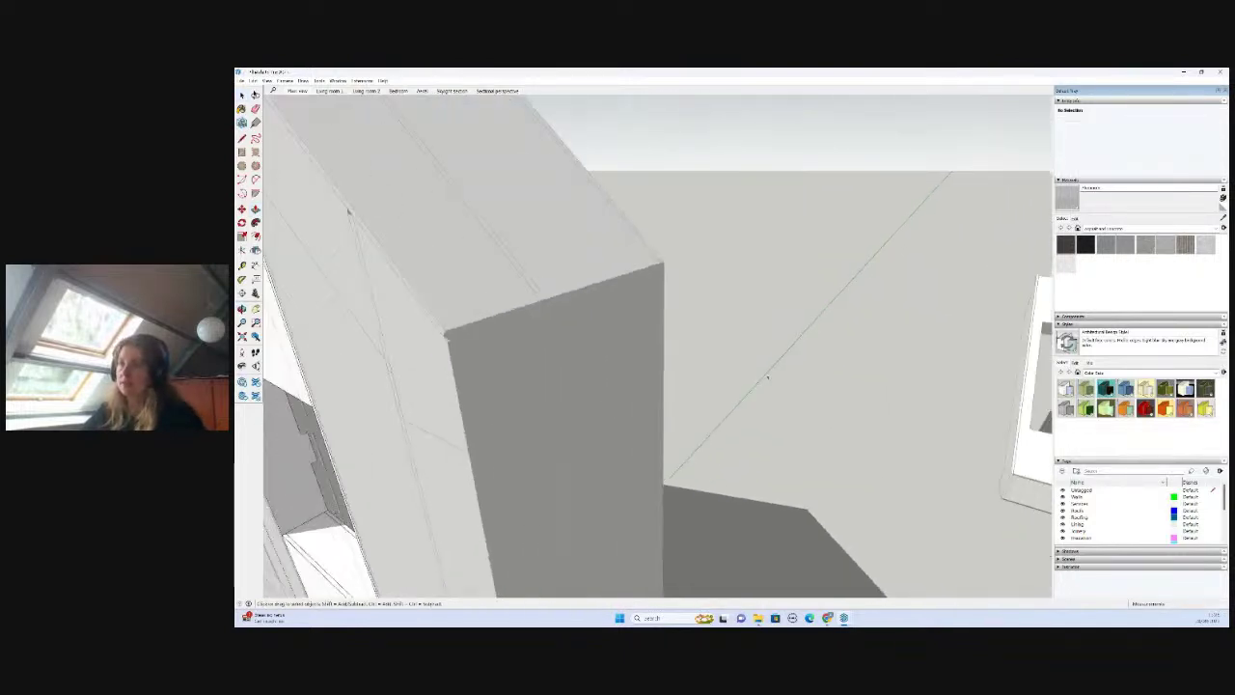
pyautogui.scroll(3, 653, 440)
pyautogui.moveTo(689, 474); pyautogui.dragTo(659, 472, button='middle')
pyautogui.scroll(2, 789, 569)
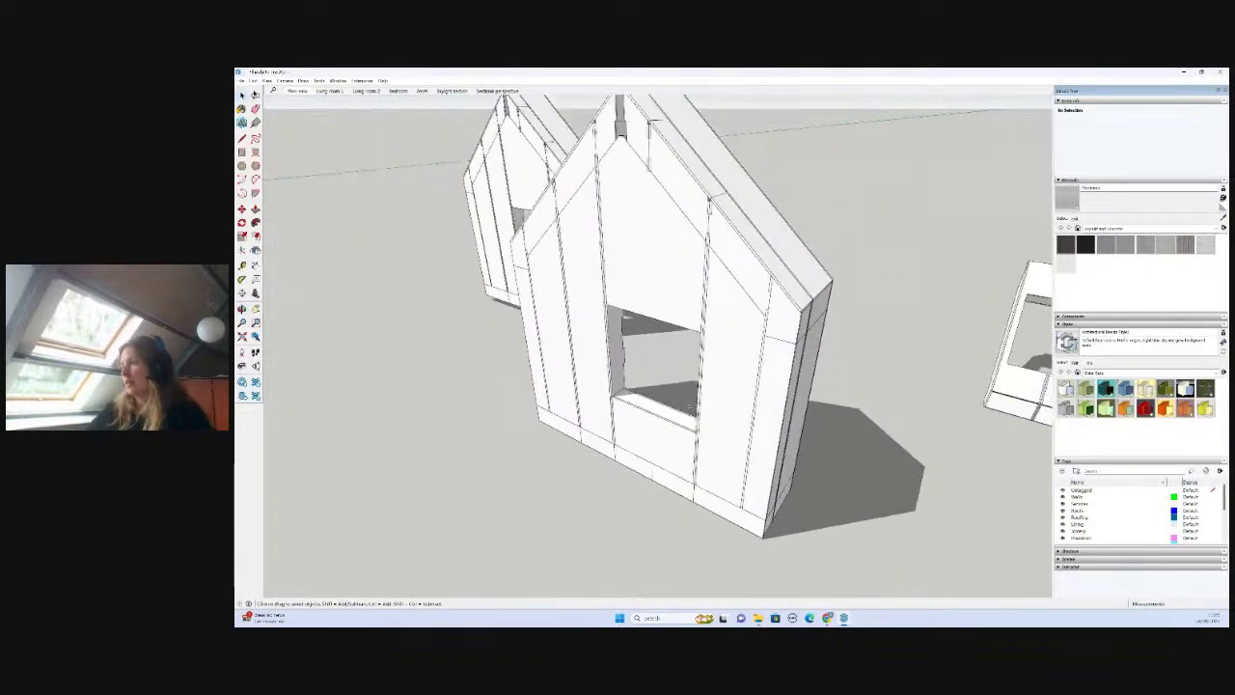
pyautogui.scroll(-5, 790, 570)
pyautogui.scroll(2, 789, 570)
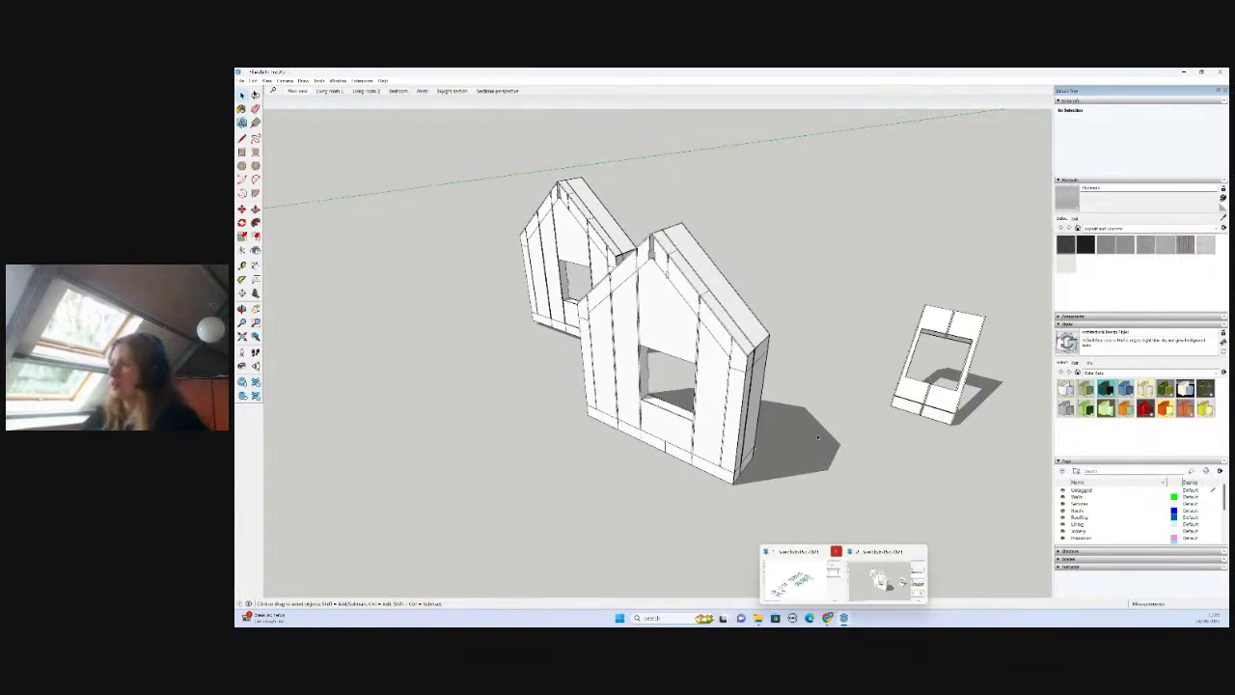
pyautogui.scroll(-1, 818, 437)
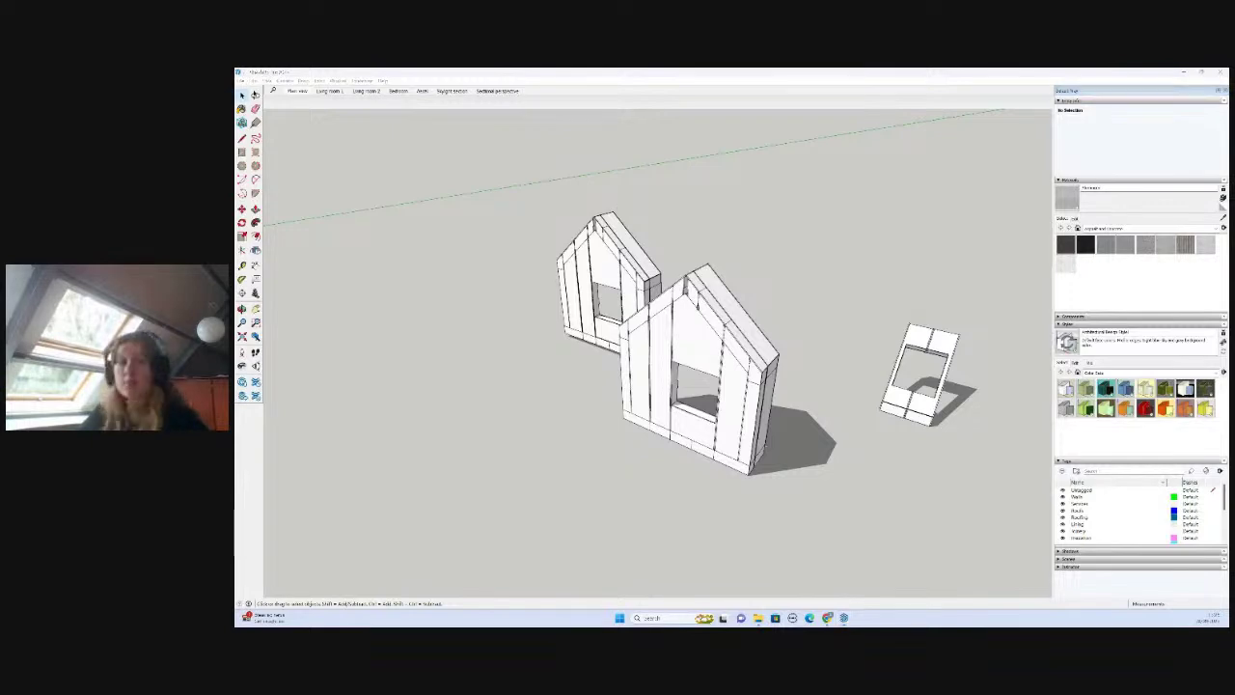
# - Switch to the browser and return to the beginning of the WikiHouse Skylark 200 blocks page
pyautogui.hotkey('alt', 'Tab')
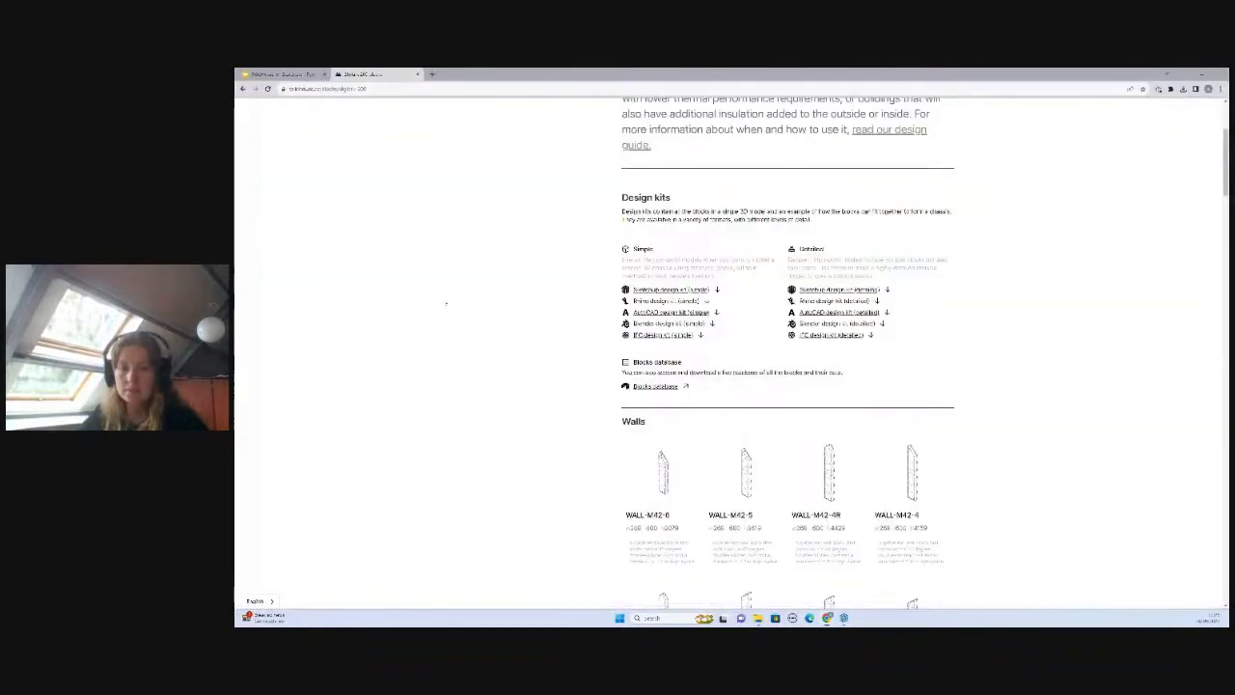
pyautogui.scroll(2, 589, 292)
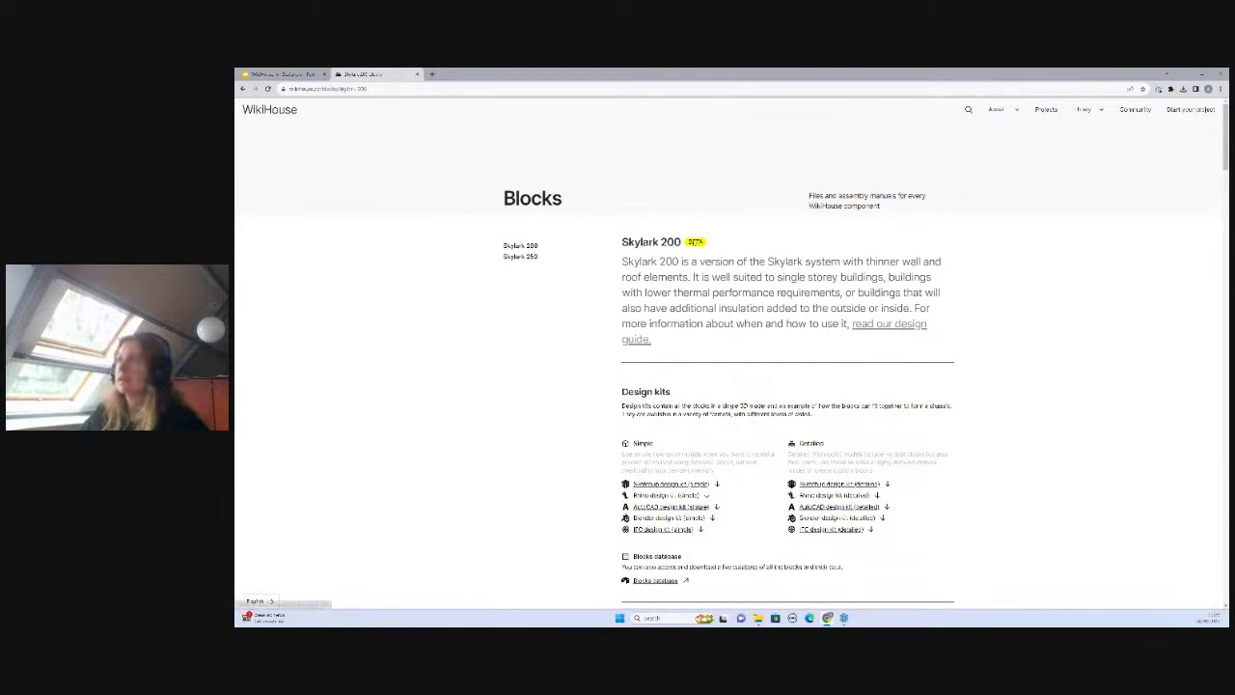
# - Switch from the Skylark 200 blocks page to the SketchUp block library model and examine its overall layout
pyautogui.scroll(-1, 695, 243)
pyautogui.scroll(-3, 729, 353)
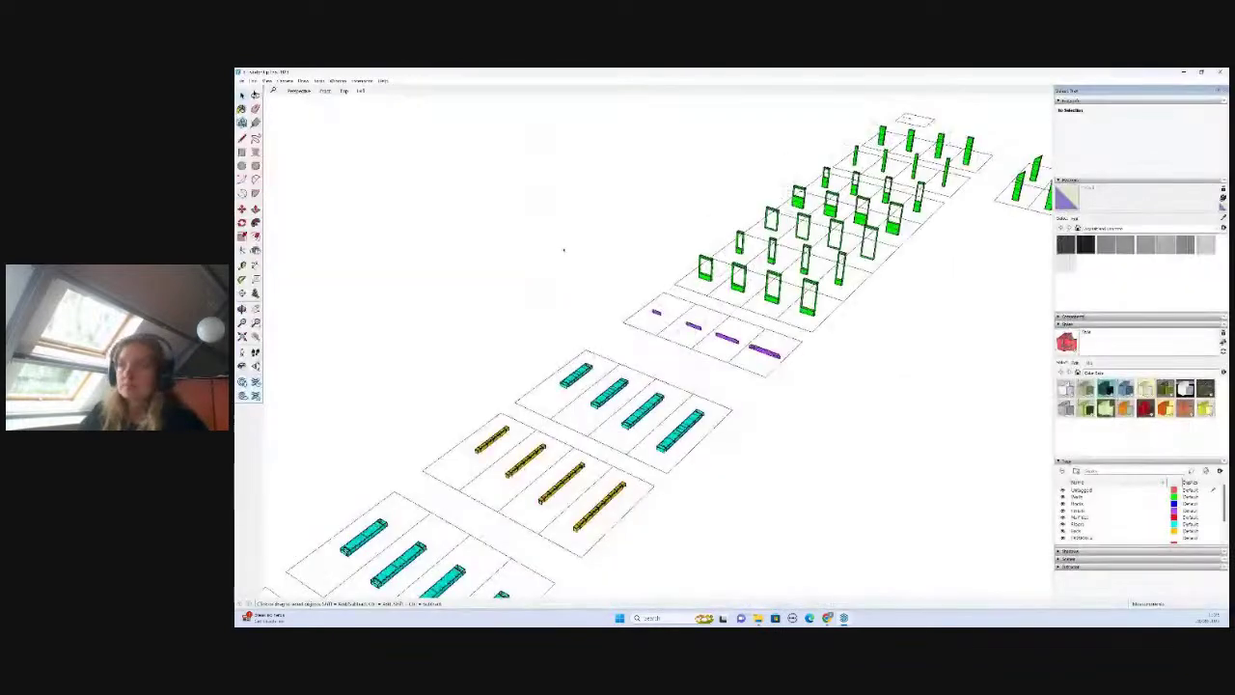
pyautogui.scroll(-5, 563, 250)
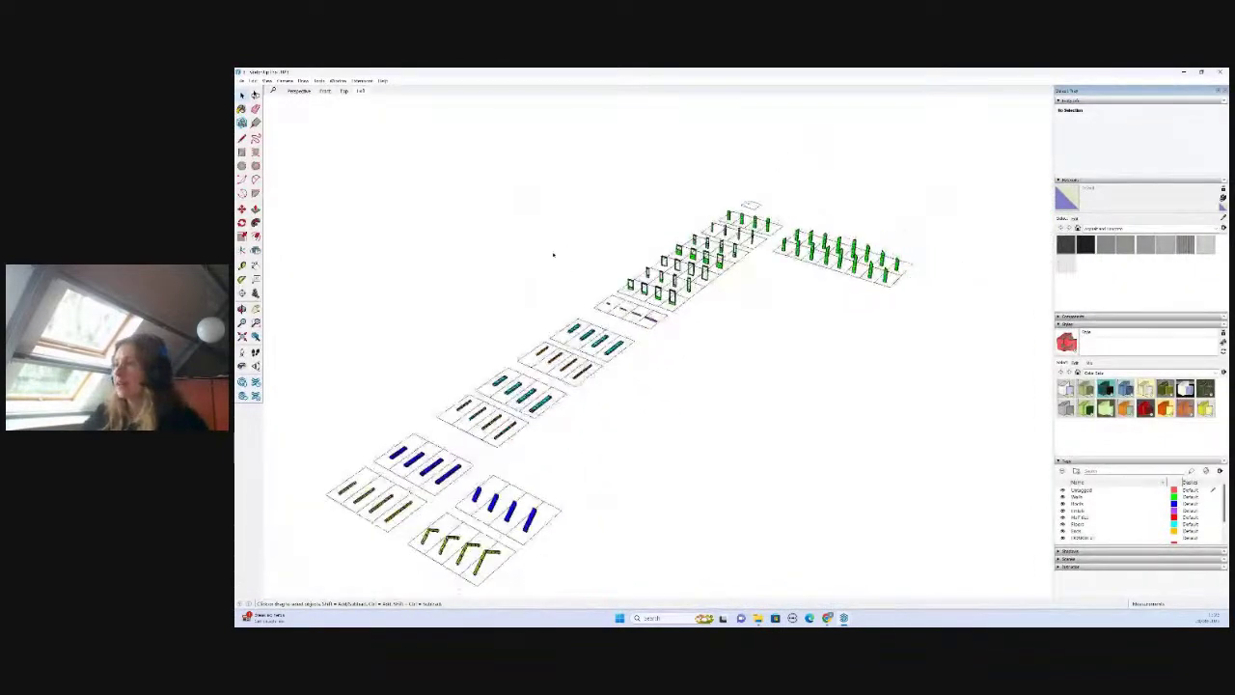
pyautogui.scroll(-2, 598, 252)
pyautogui.scroll(2, 704, 246)
pyautogui.scroll(-2, 703, 241)
pyautogui.moveTo(623, 421); pyautogui.dragTo(642, 349, button='middle')
pyautogui.scroll(2, 668, 252)
pyautogui.scroll(-1, 537, 387)
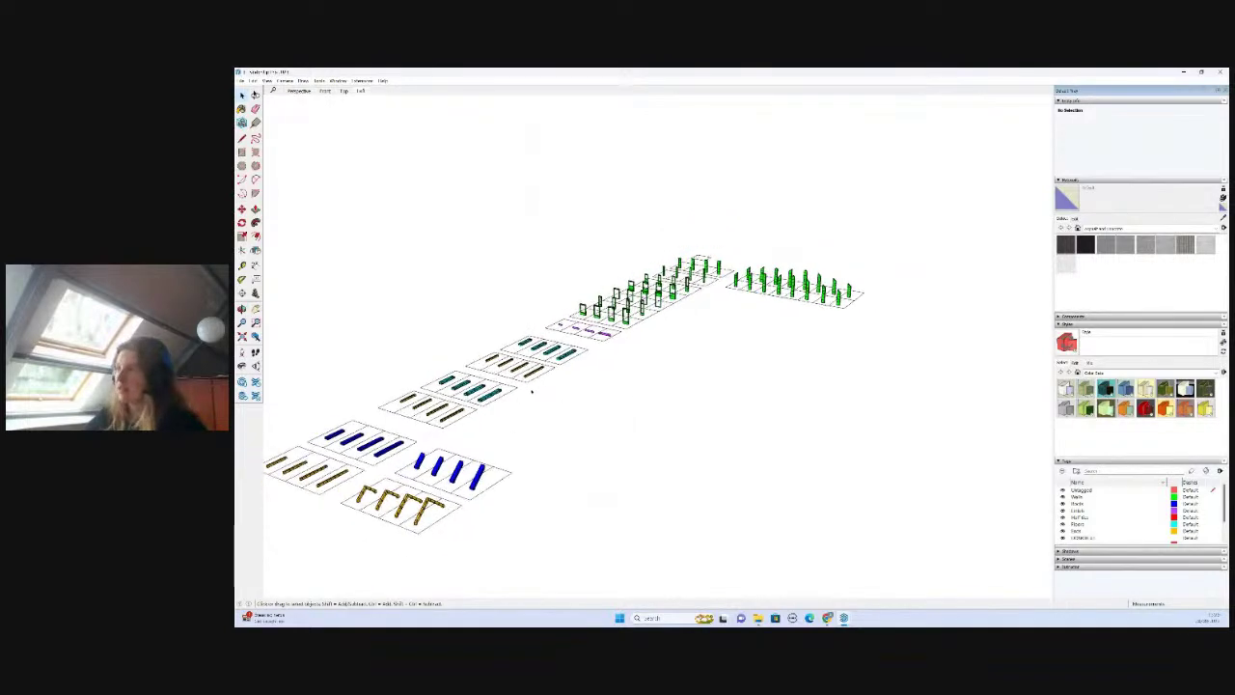
# - Examine the yellow angled roof end blocks and blue roof blocks in the library up close and from a distance
pyautogui.scroll(8, 489, 501)
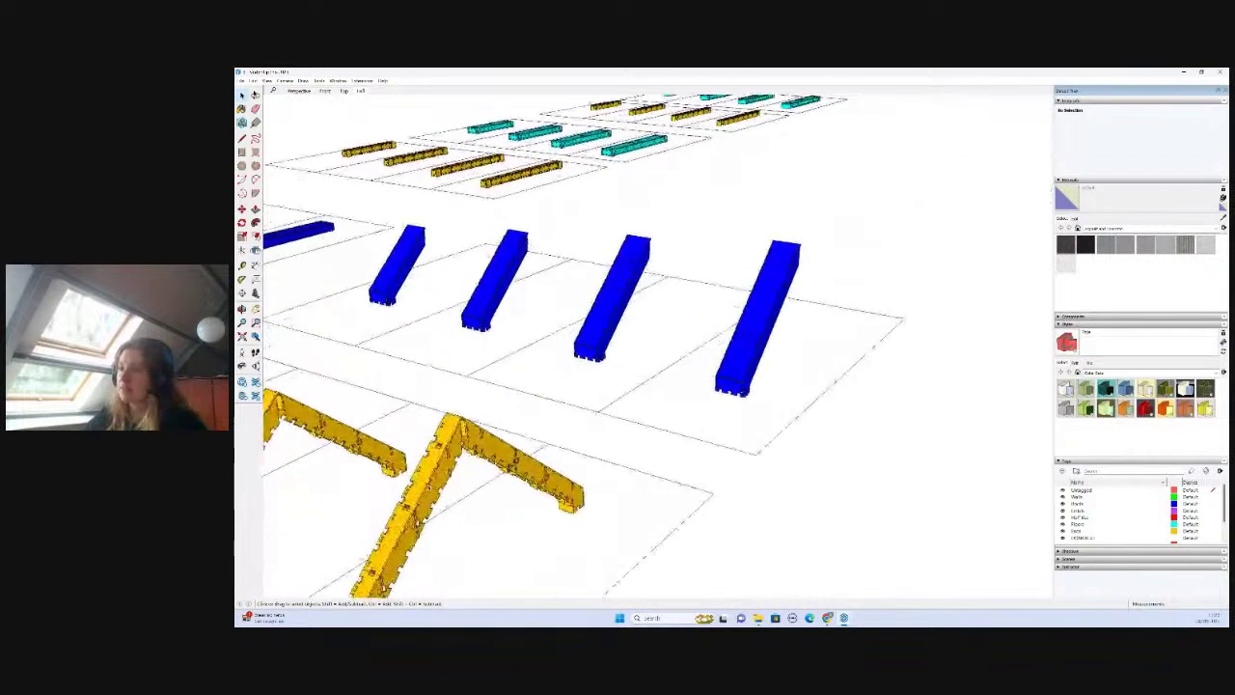
pyautogui.scroll(3, 460, 442)
pyautogui.scroll(-4, 463, 391)
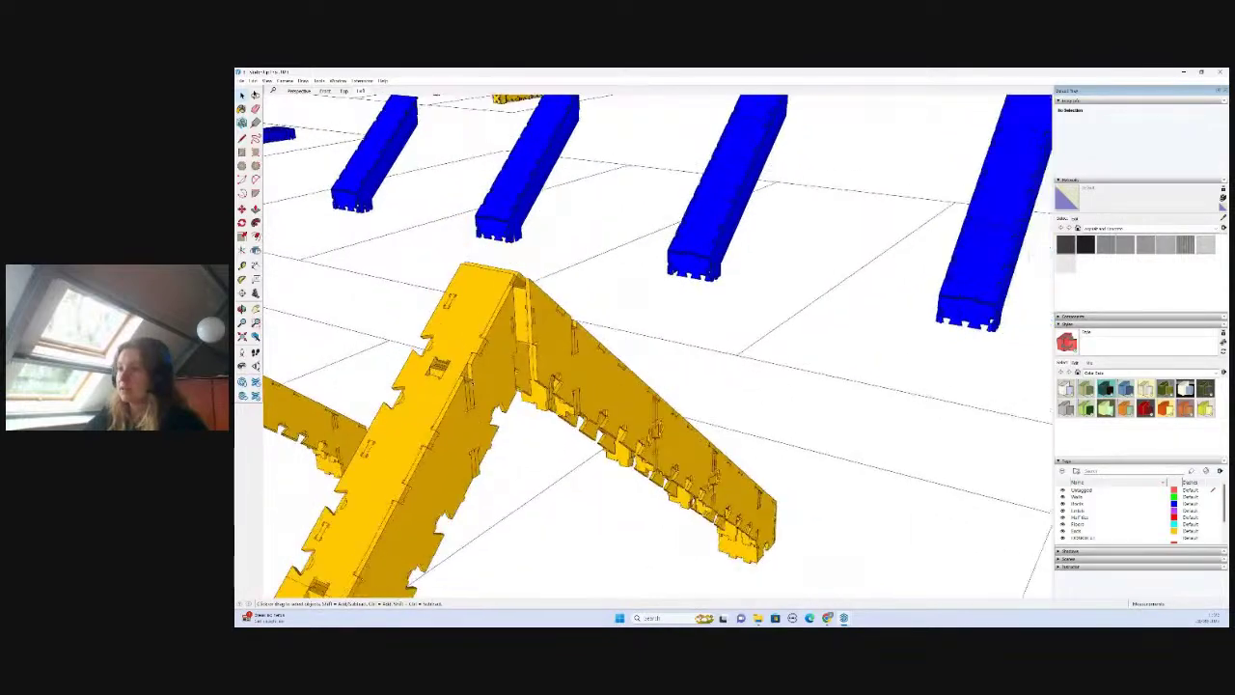
pyautogui.scroll(-2, 464, 391)
pyautogui.moveTo(657, 513); pyautogui.dragTo(588, 535, button='middle')
pyautogui.scroll(-4, 497, 564)
pyautogui.scroll(-6, 488, 561)
pyautogui.scroll(5, 386, 483)
pyautogui.scroll(4, 638, 321)
pyautogui.scroll(-6, 637, 386)
pyautogui.scroll(5, 460, 417)
pyautogui.scroll(-5, 667, 406)
pyautogui.scroll(3, 669, 408)
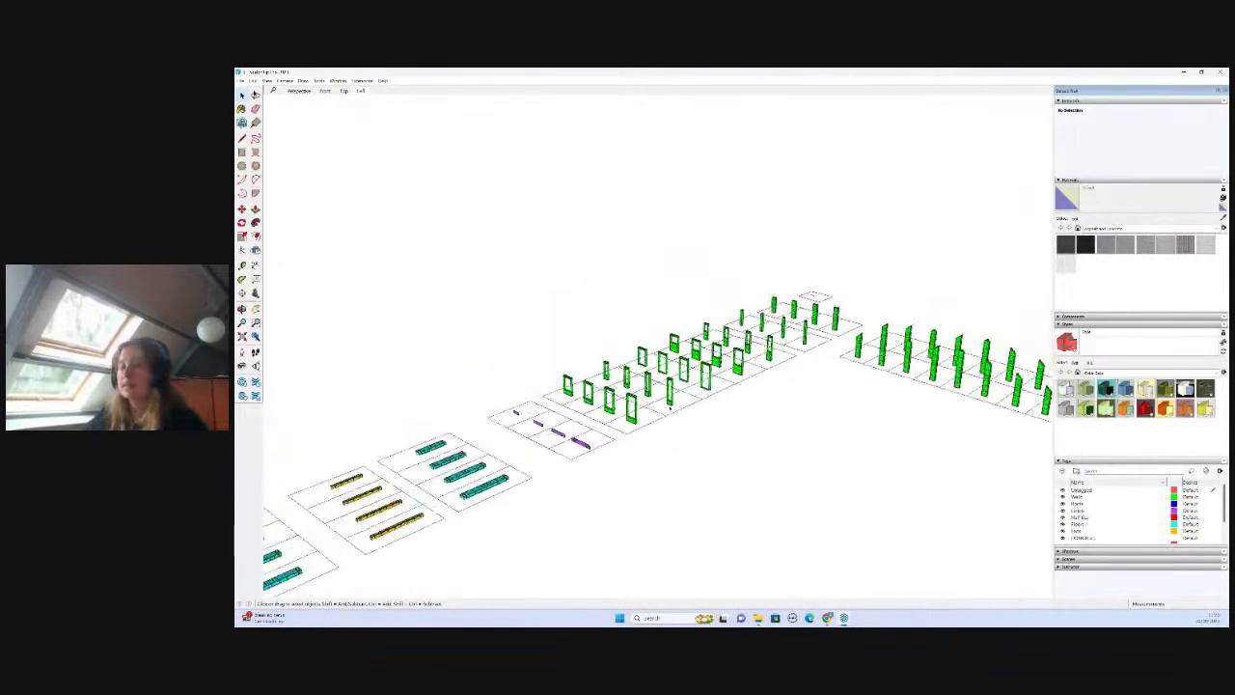
# - Examine the small red connector pieces and the purple beam pieces beside the green window blocks in the library
pyautogui.scroll(-5, 668, 408)
pyautogui.scroll(4, 672, 483)
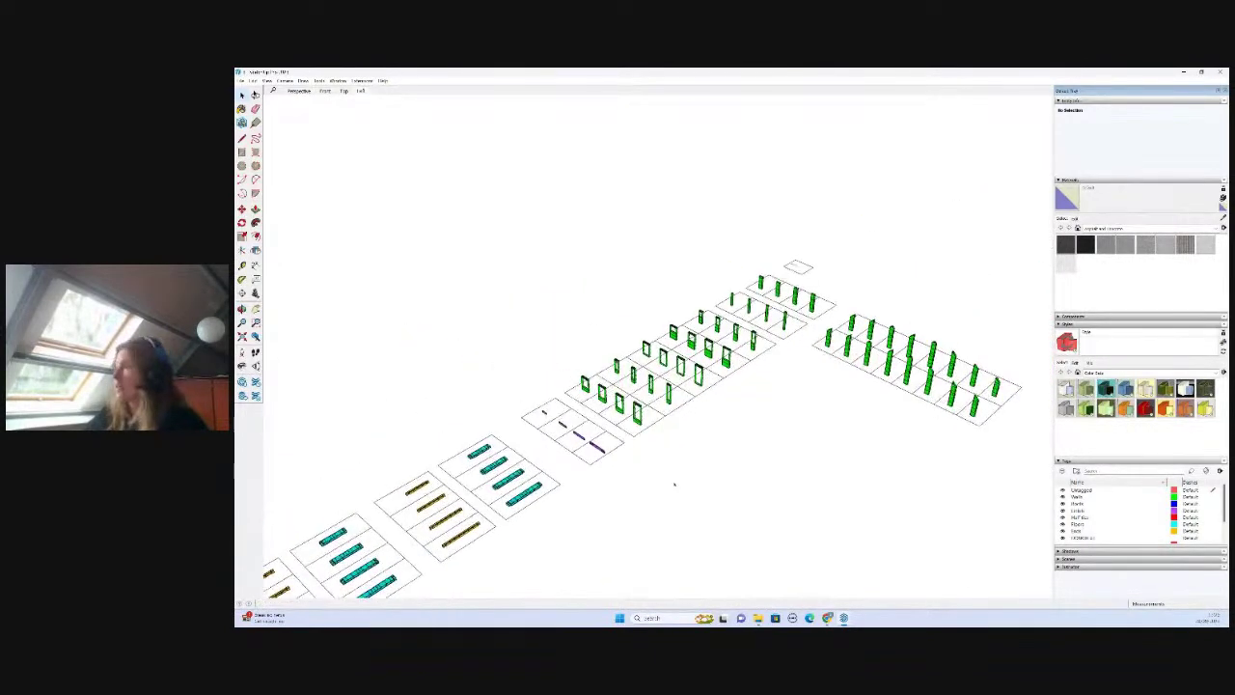
pyautogui.scroll(-3, 433, 482)
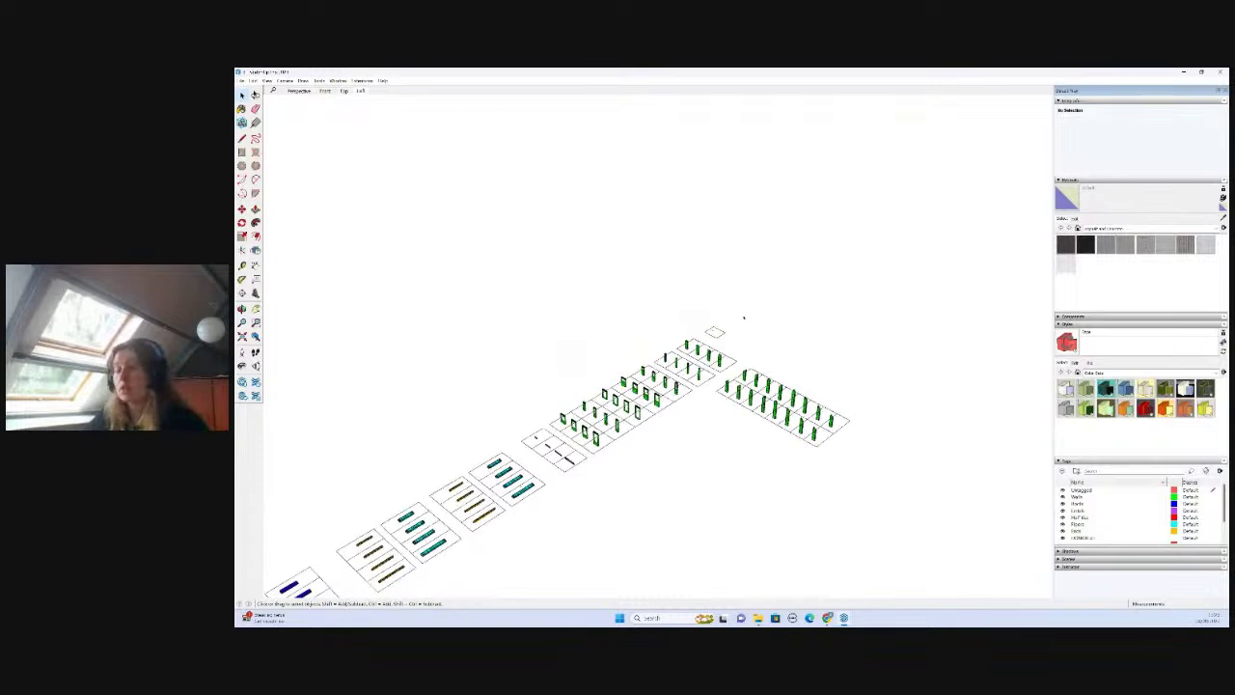
pyautogui.scroll(6, 737, 317)
pyautogui.scroll(6, 694, 335)
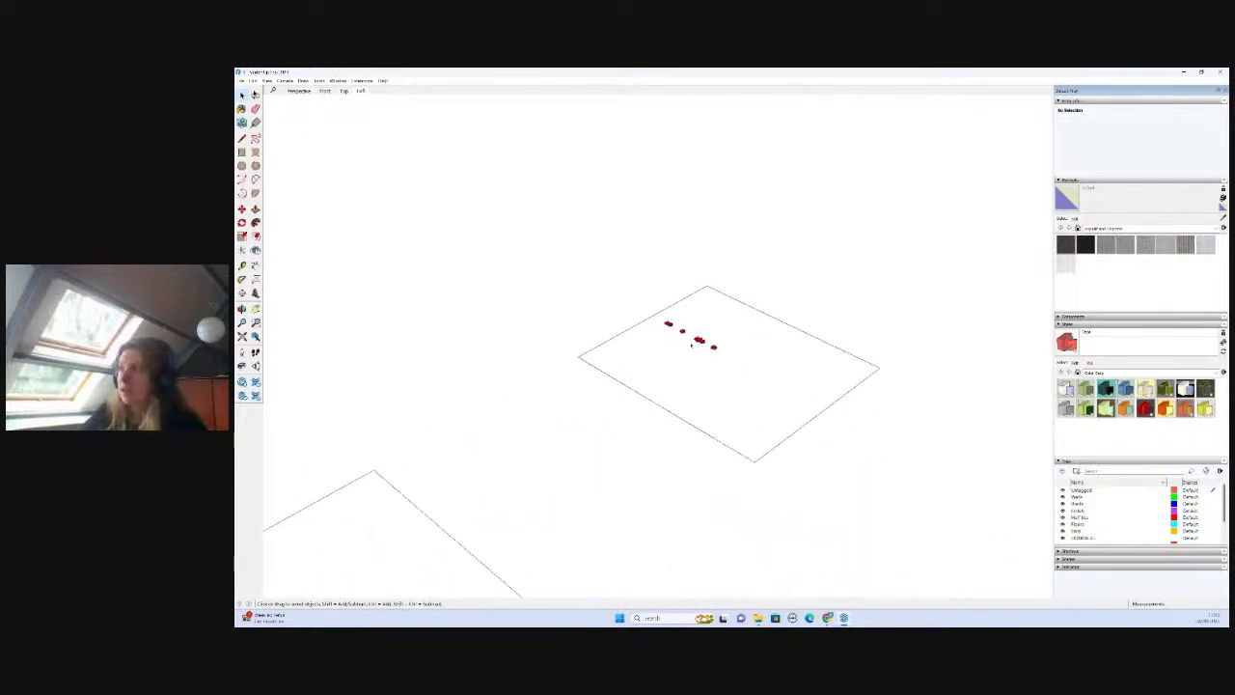
pyautogui.scroll(-10, 772, 282)
pyautogui.scroll(-5, 775, 281)
pyautogui.scroll(8, 633, 369)
pyautogui.scroll(3, 599, 386)
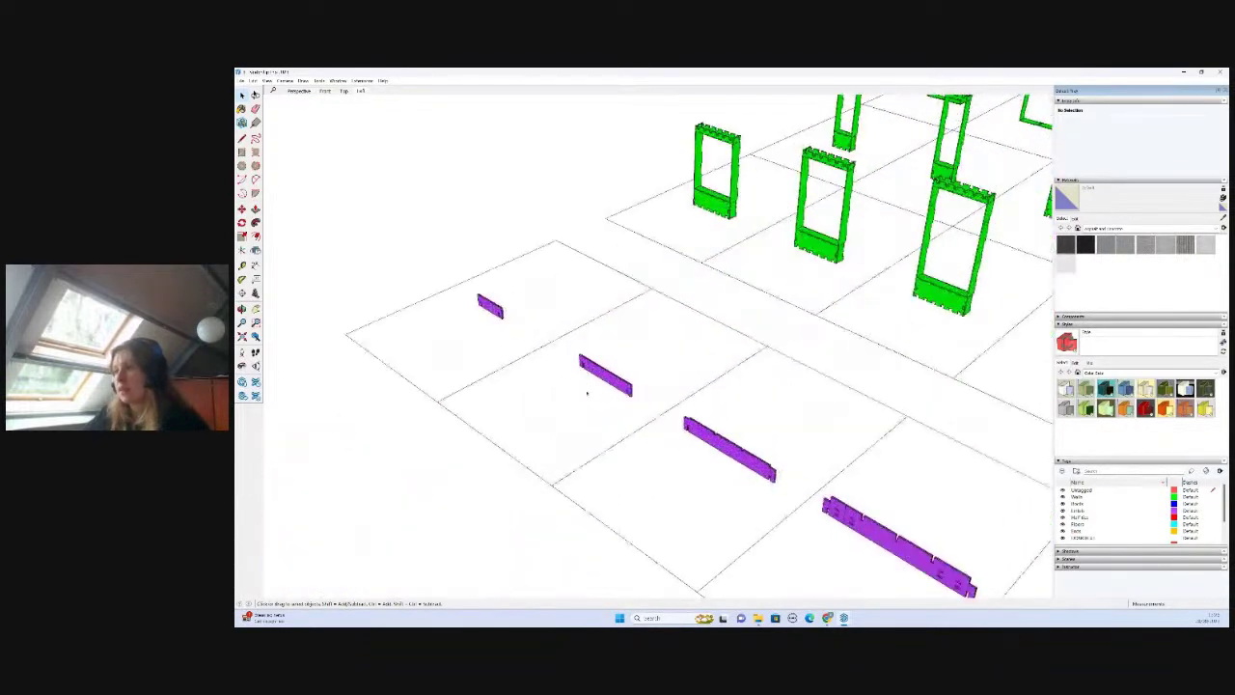
pyautogui.scroll(-6, 583, 391)
pyautogui.scroll(4, 758, 370)
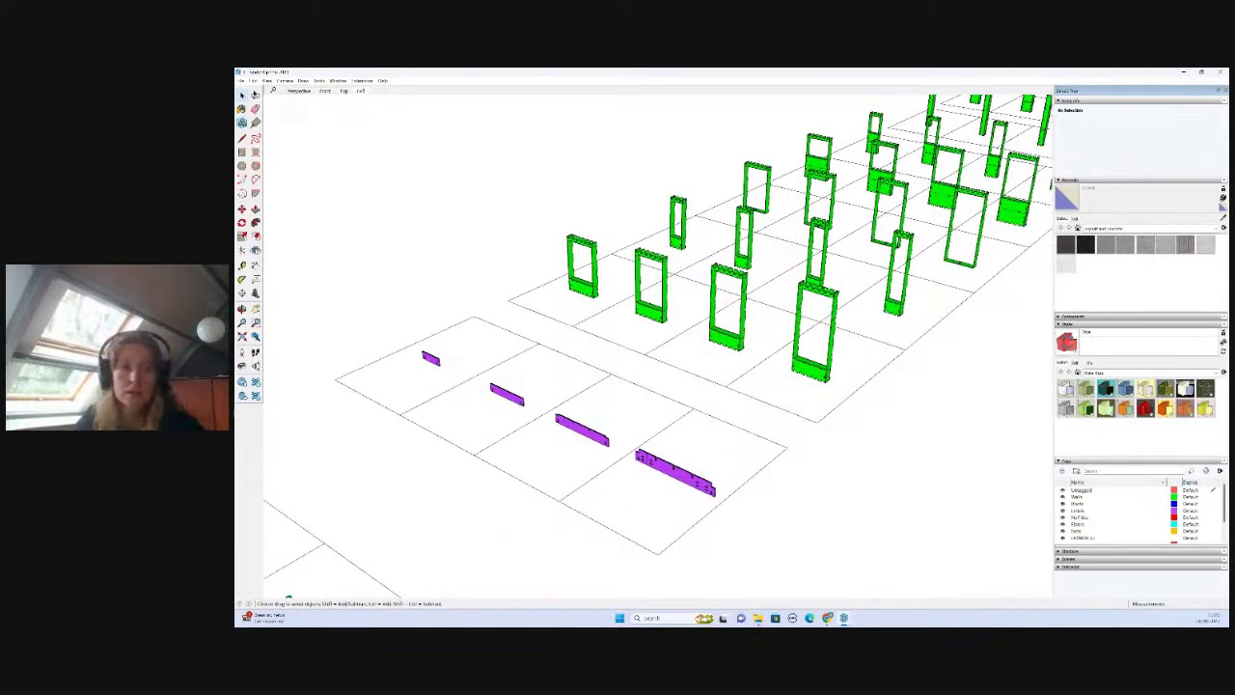
pyautogui.scroll(-6, 731, 410)
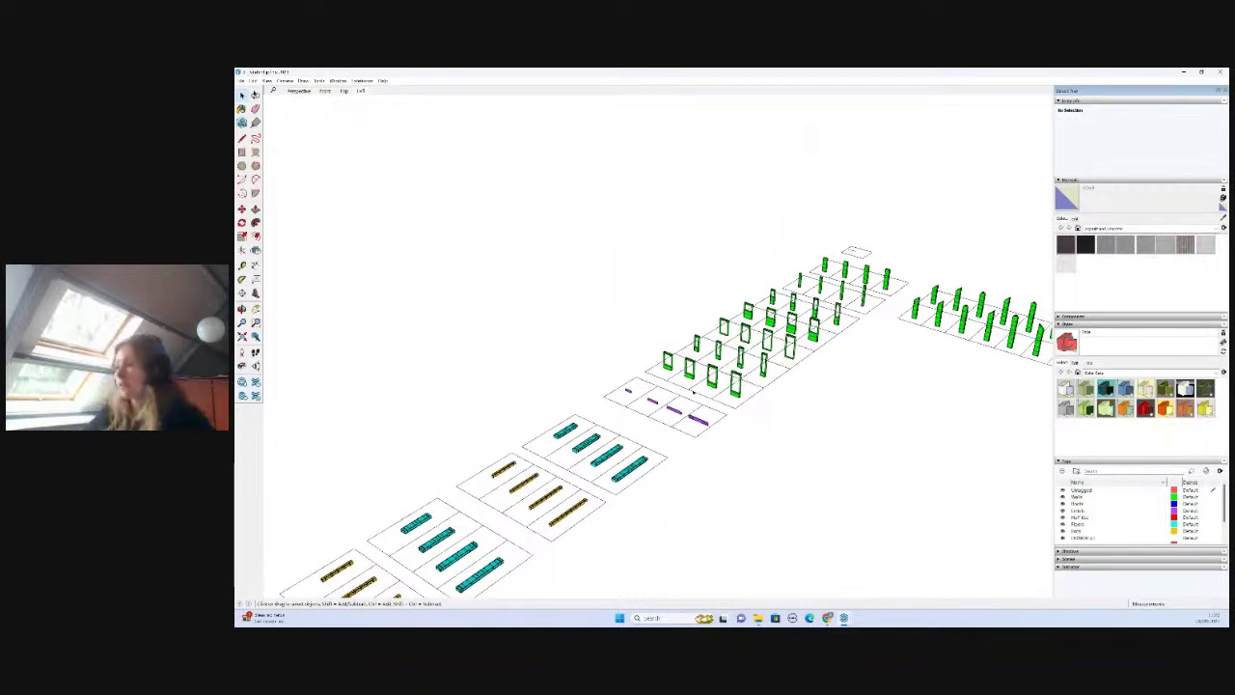
# - Inspect the long yellow straight blocks near the blue blocks, and review the complete library layout again
pyautogui.scroll(-3, 693, 391)
pyautogui.scroll(5, 483, 579)
pyautogui.scroll(8, 487, 553)
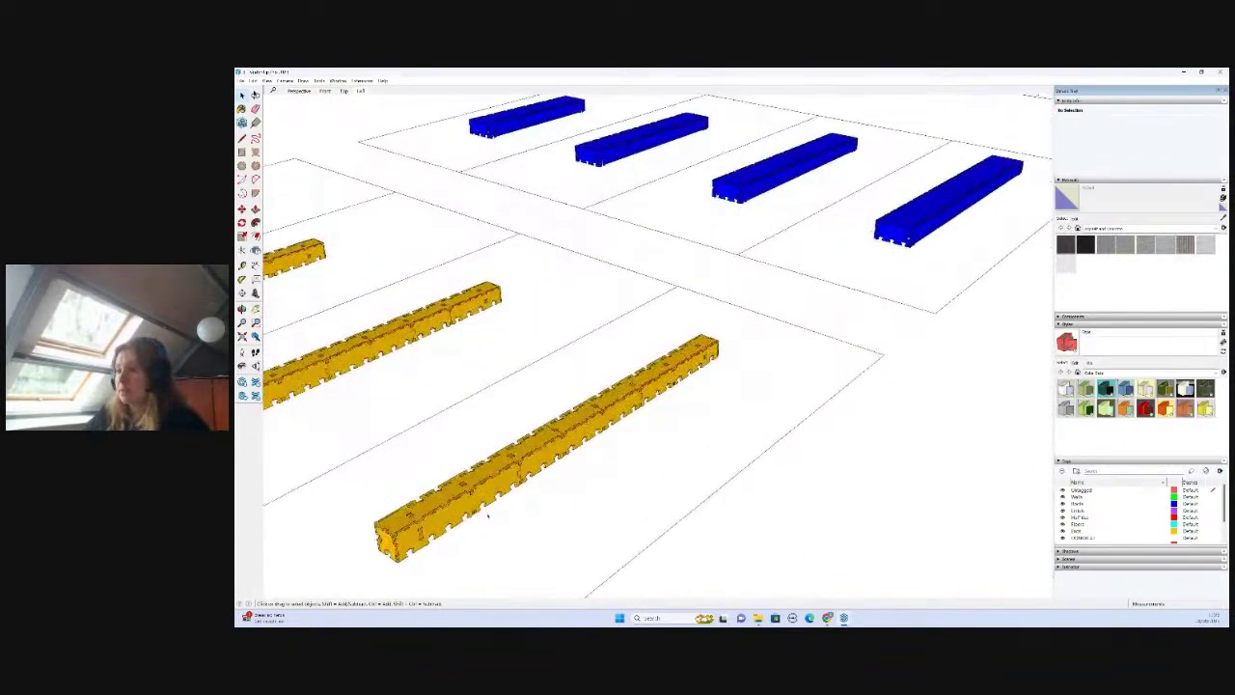
pyautogui.scroll(-5, 488, 517)
pyautogui.scroll(-8, 501, 483)
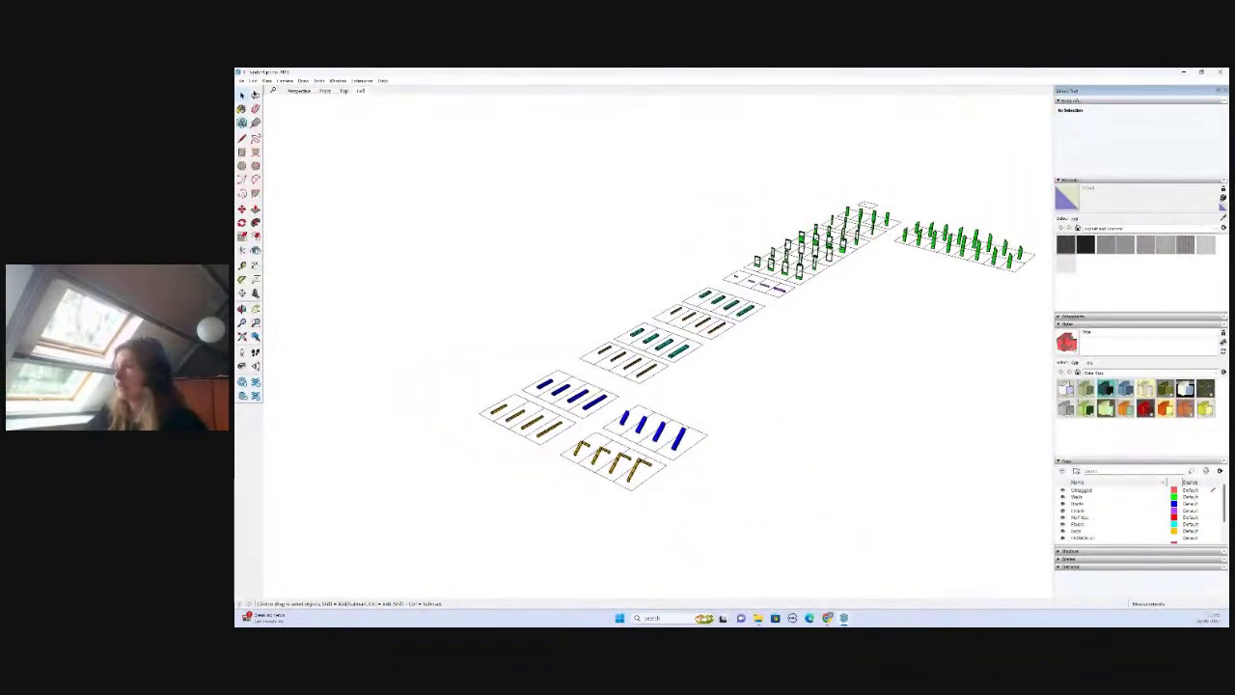
pyautogui.scroll(-1, 622, 524)
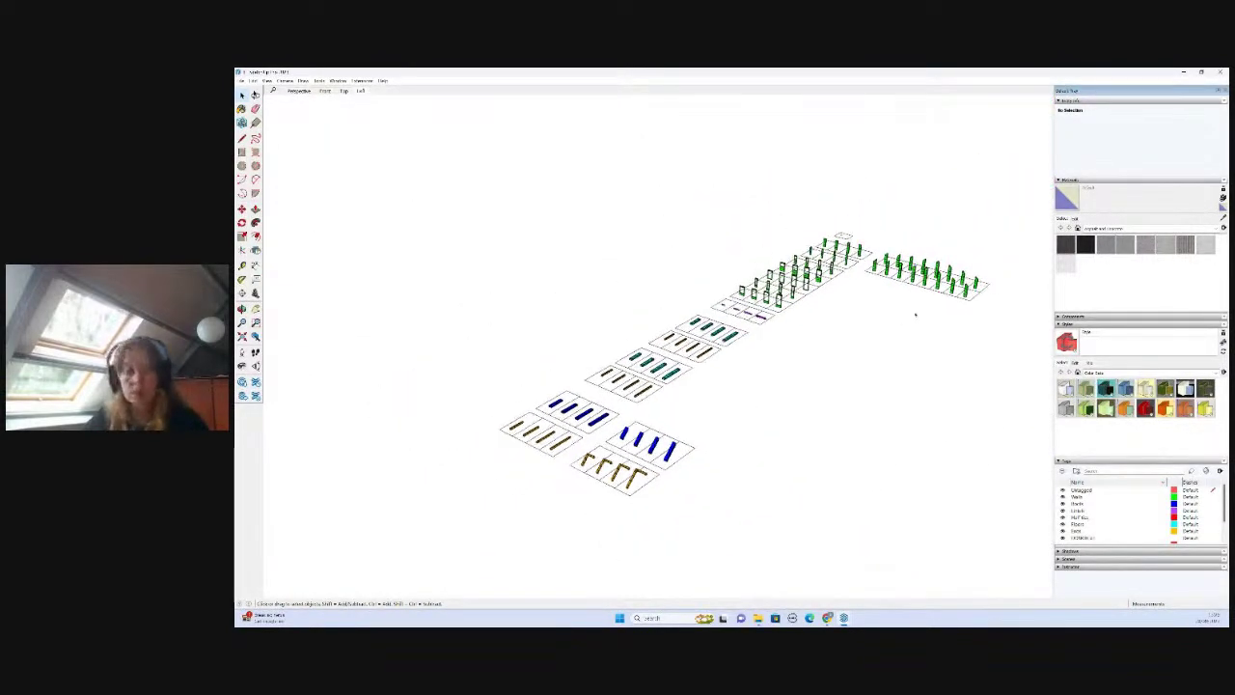
pyautogui.scroll(2, 915, 314)
pyautogui.scroll(-2, 697, 447)
pyautogui.scroll(-1, 759, 422)
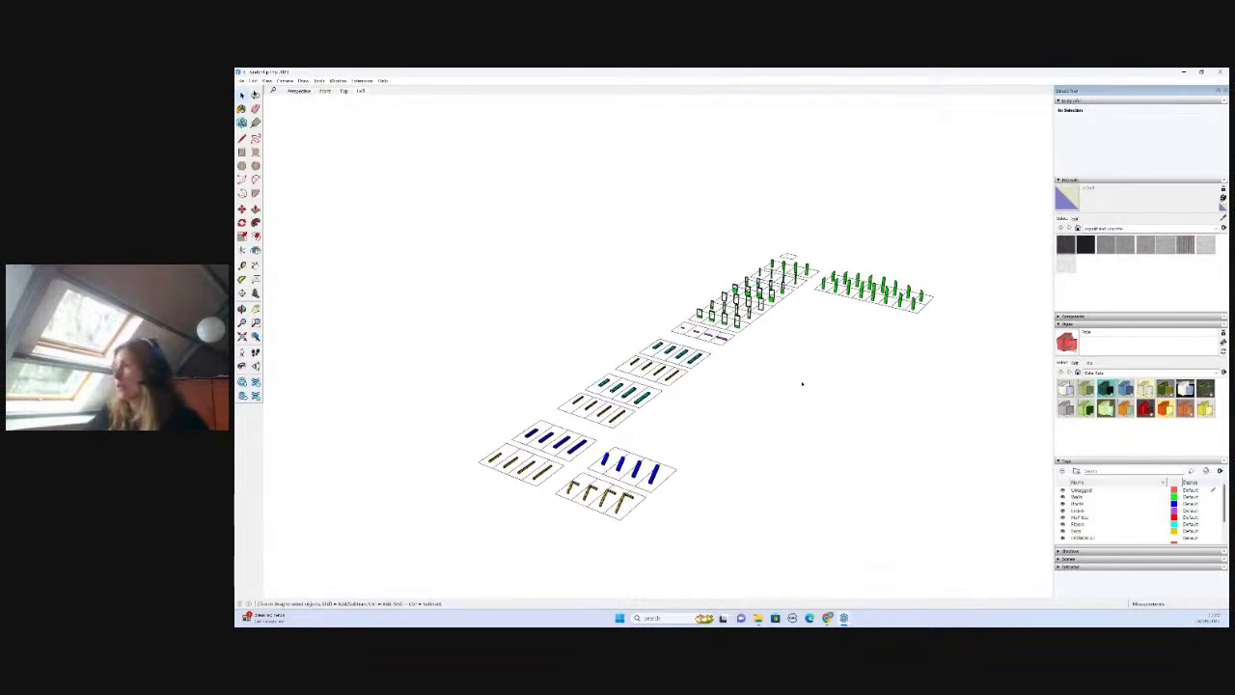
pyautogui.scroll(1, 804, 381)
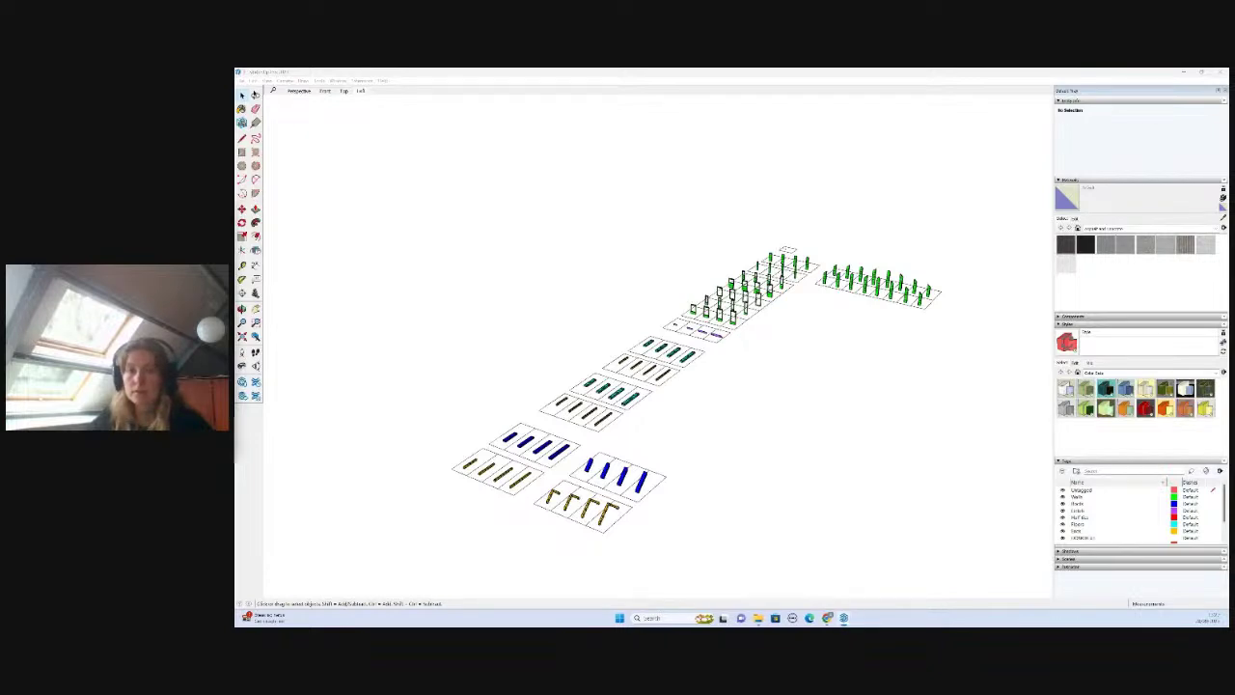
# - Switch to the model with the two example houses and compare the simple and detailed versions from outside
pyautogui.moveTo(1021, 256)
pyautogui.mouseDown()
pyautogui.moveTo(730, 93)
pyautogui.moveTo(730, 70)
pyautogui.mouseUp()
pyautogui.scroll(-1, 662, 257)
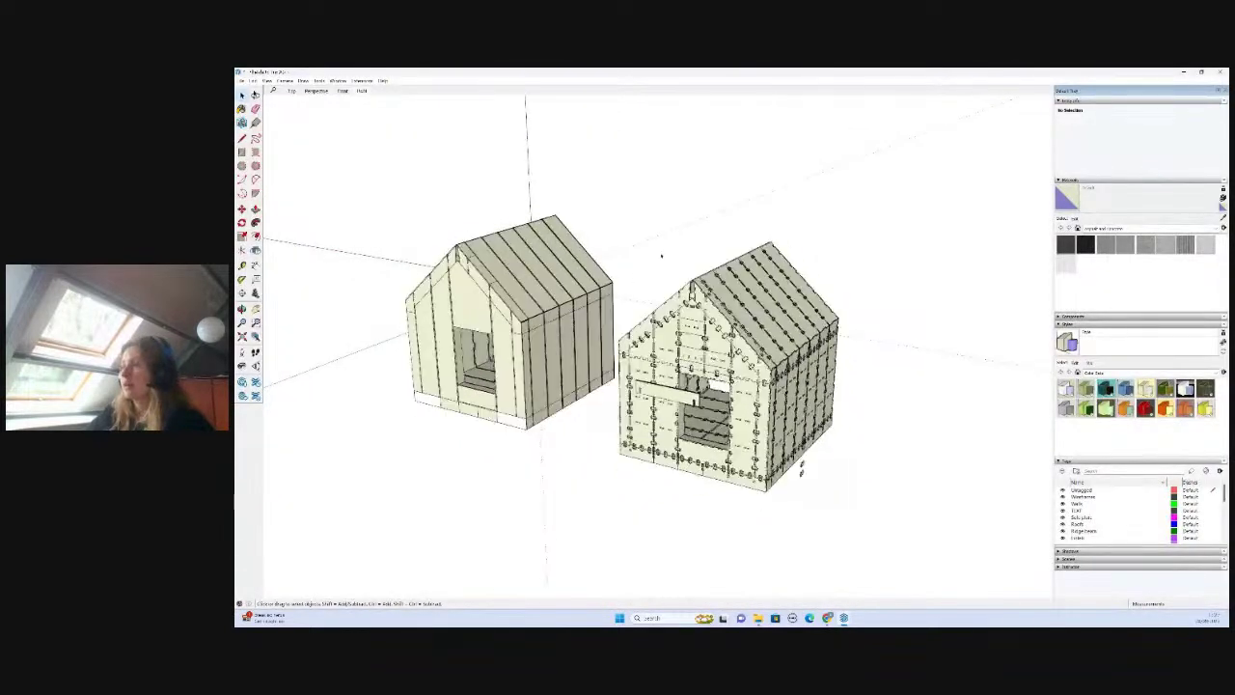
pyautogui.scroll(-1, 632, 268)
pyautogui.moveTo(781, 440); pyautogui.dragTo(740, 469, button='middle')
pyautogui.scroll(2, 744, 486)
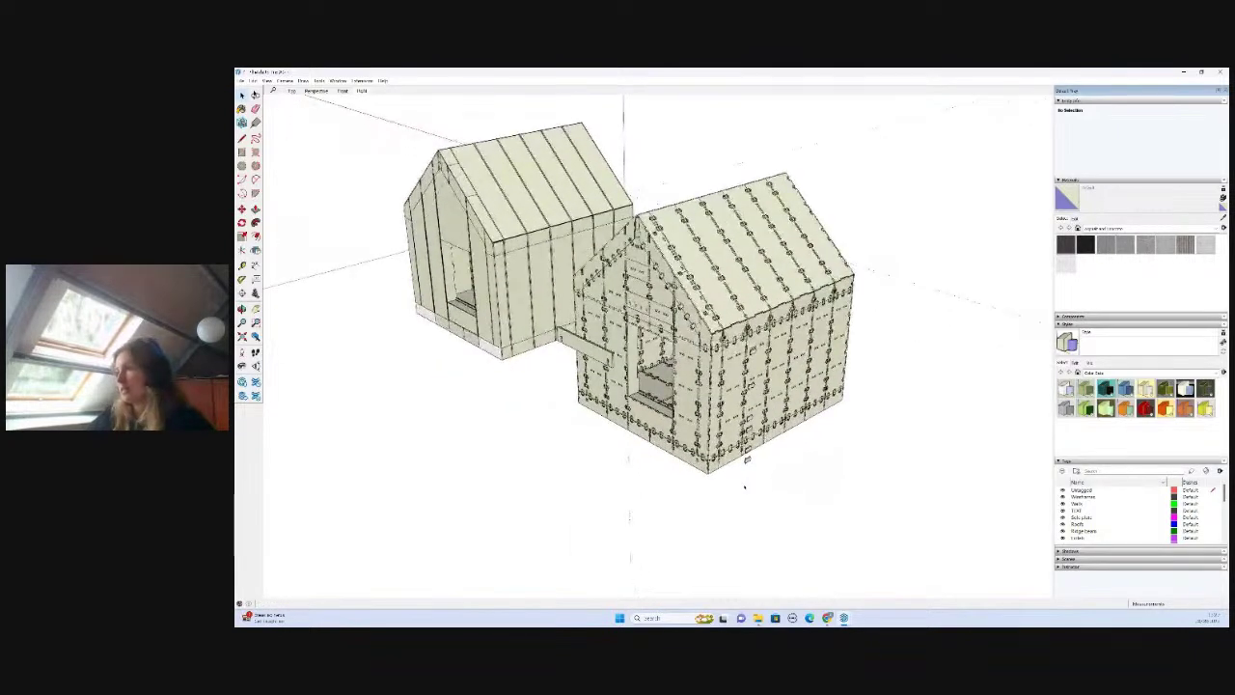
pyautogui.scroll(-1, 744, 486)
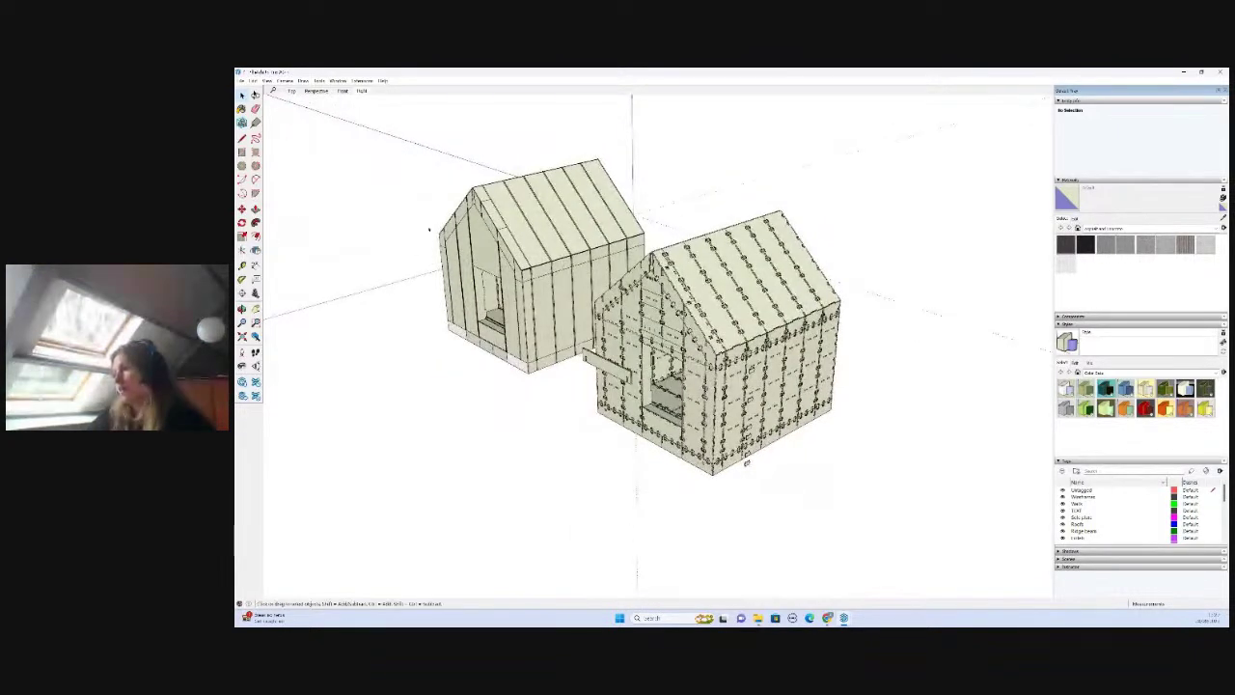
pyautogui.scroll(2, 800, 530)
pyautogui.scroll(-1, 549, 472)
pyautogui.moveTo(549, 471); pyautogui.dragTo(570, 449, button='middle')
pyautogui.scroll(3, 717, 397)
pyautogui.scroll(-2, 527, 341)
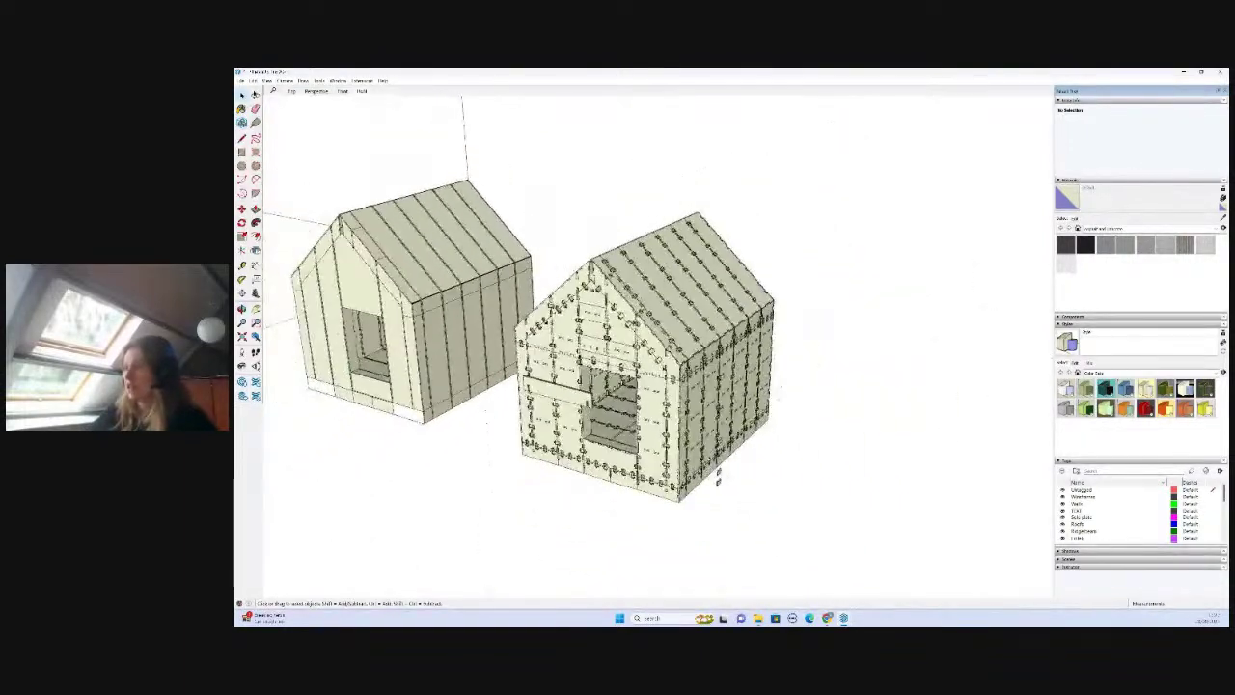
# - Select the loose vertical group of connectors beside the detailed house and move it onto the corner block's seam on the side wall
pyautogui.scroll(5, 729, 486)
pyautogui.click(729, 488)
pyautogui.scroll(-2, 728, 488)
pyautogui.moveTo(729, 488); pyautogui.dragTo(803, 442, button='middle')
pyautogui.moveTo(756, 521); pyautogui.dragTo(719, 521, button='middle')
pyautogui.scroll(4, 719, 521)
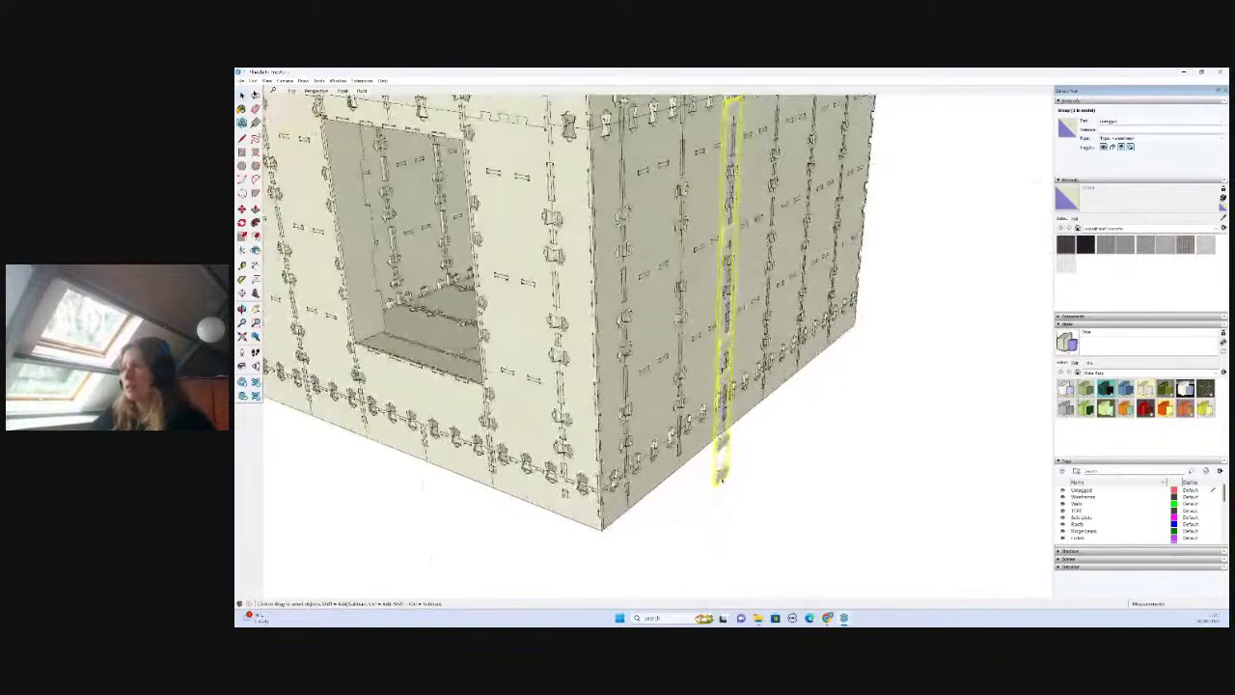
pyautogui.press('m')
pyautogui.scroll(2, 719, 473)
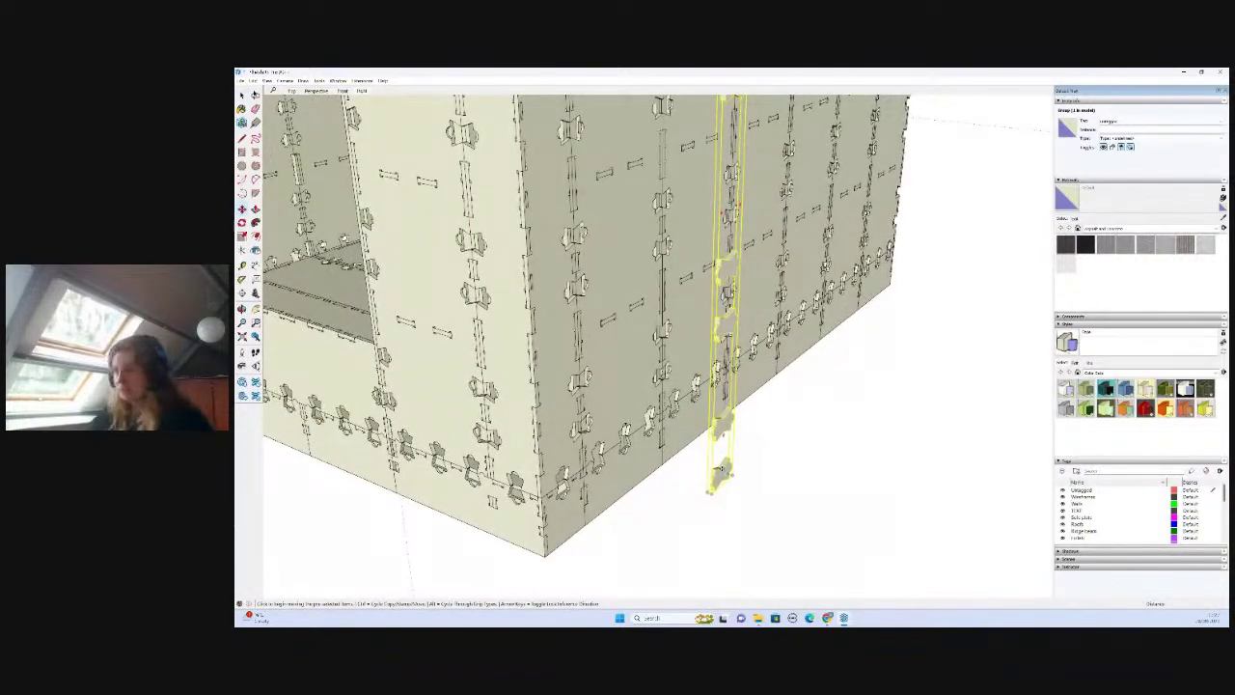
pyautogui.click(722, 471)
pyautogui.scroll(3, 587, 429)
pyautogui.scroll(2, 587, 426)
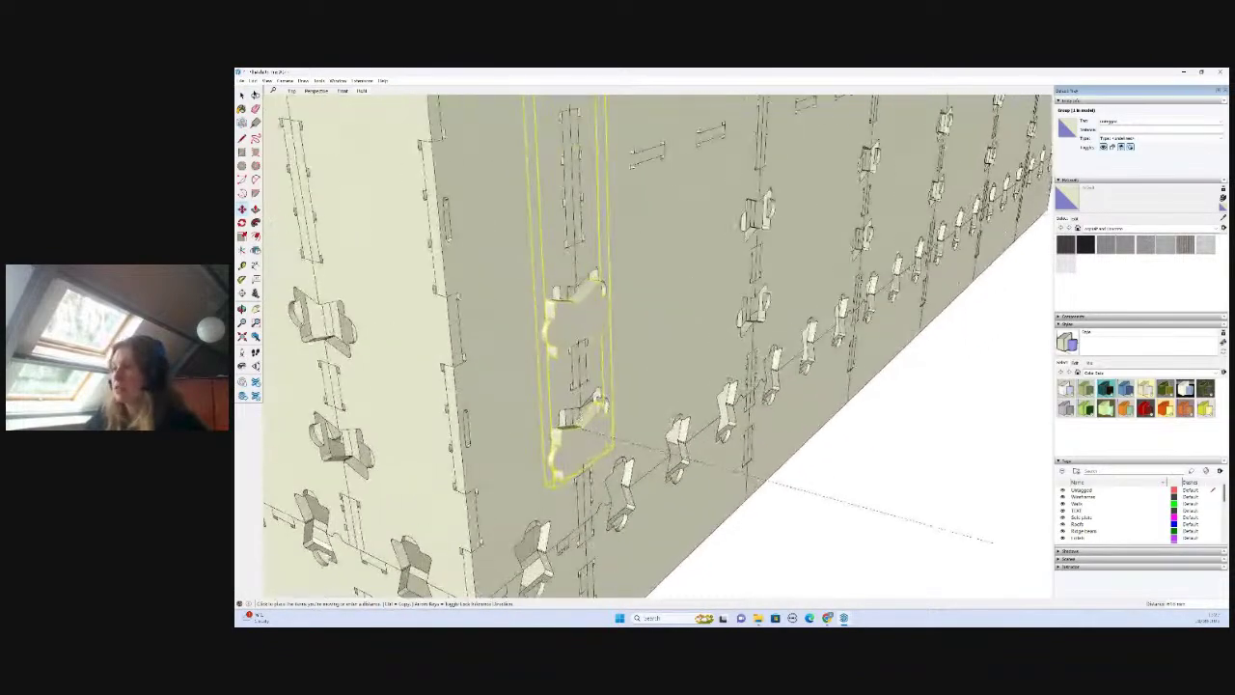
pyautogui.scroll(5, 579, 410)
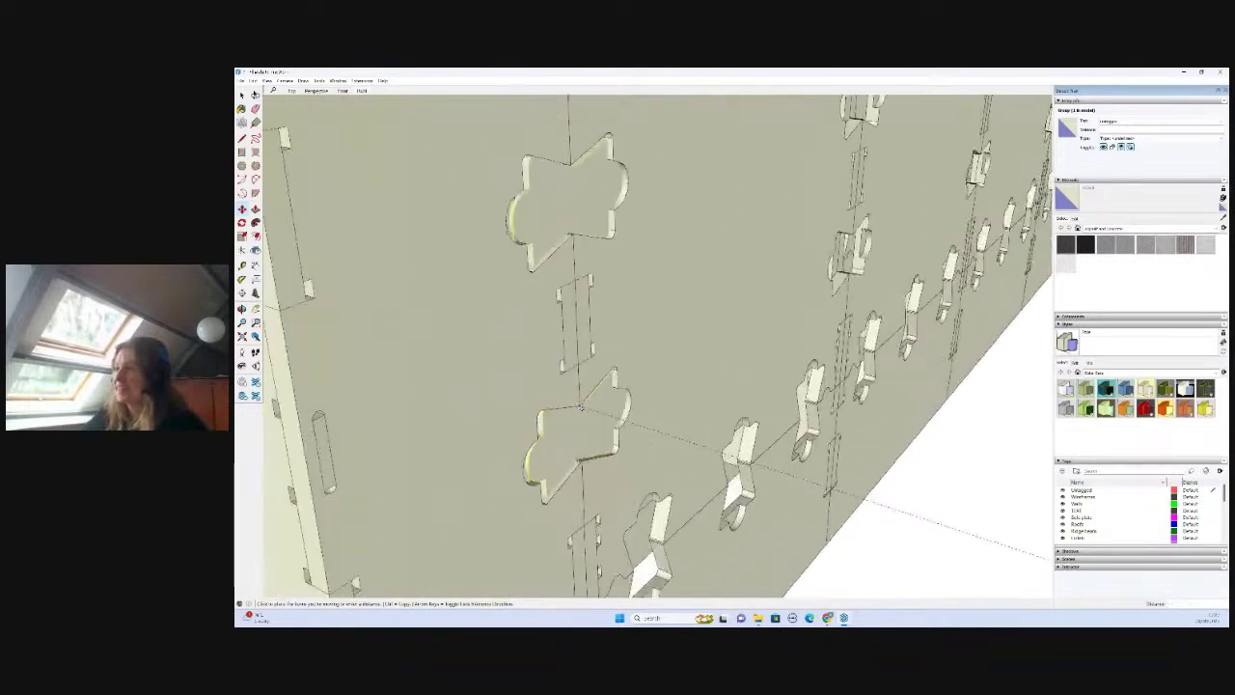
pyautogui.click(579, 408)
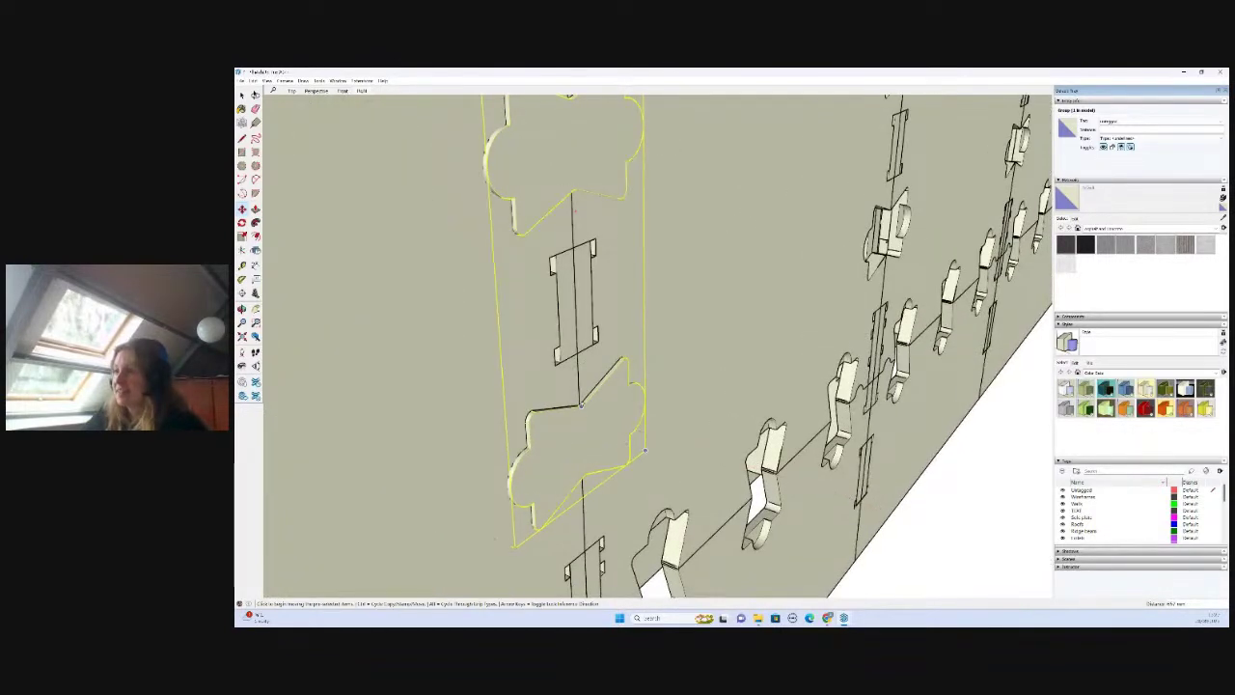
# - Align the connector group exactly with the slots in the side wall's corner seam and deselect it
pyautogui.click(579, 407)
pyautogui.scroll(3, 579, 406)
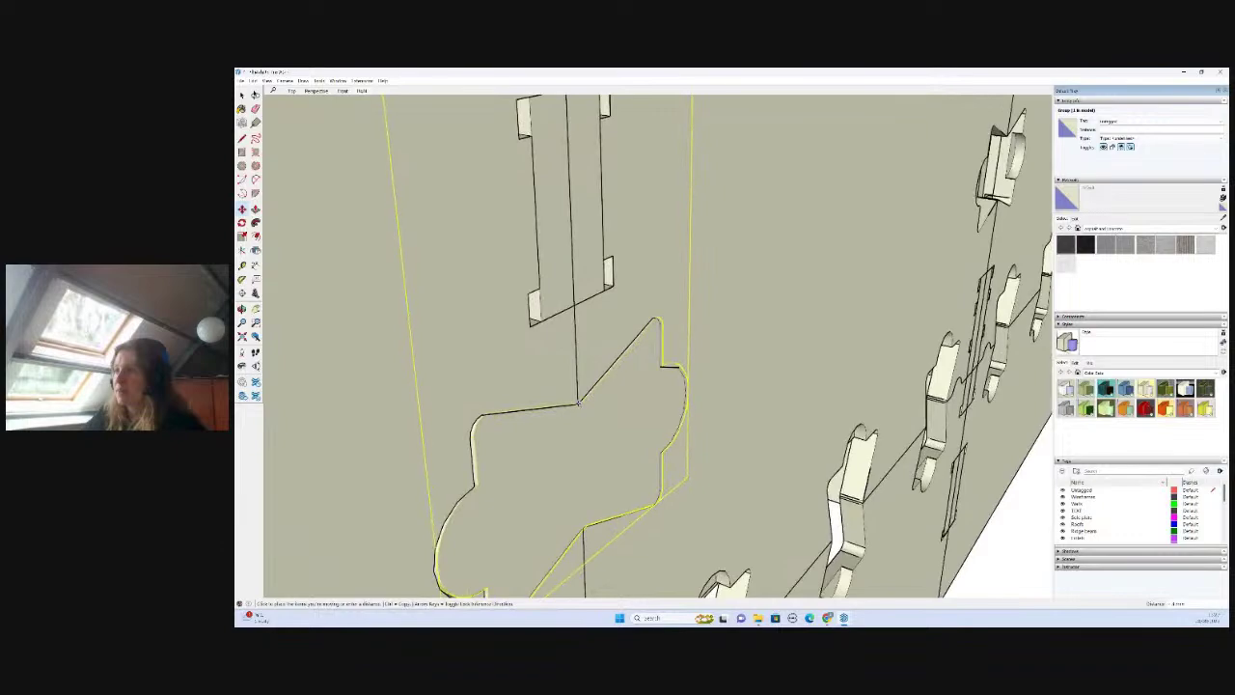
pyautogui.click(579, 404)
pyautogui.scroll(-5, 554, 450)
pyautogui.press('space')
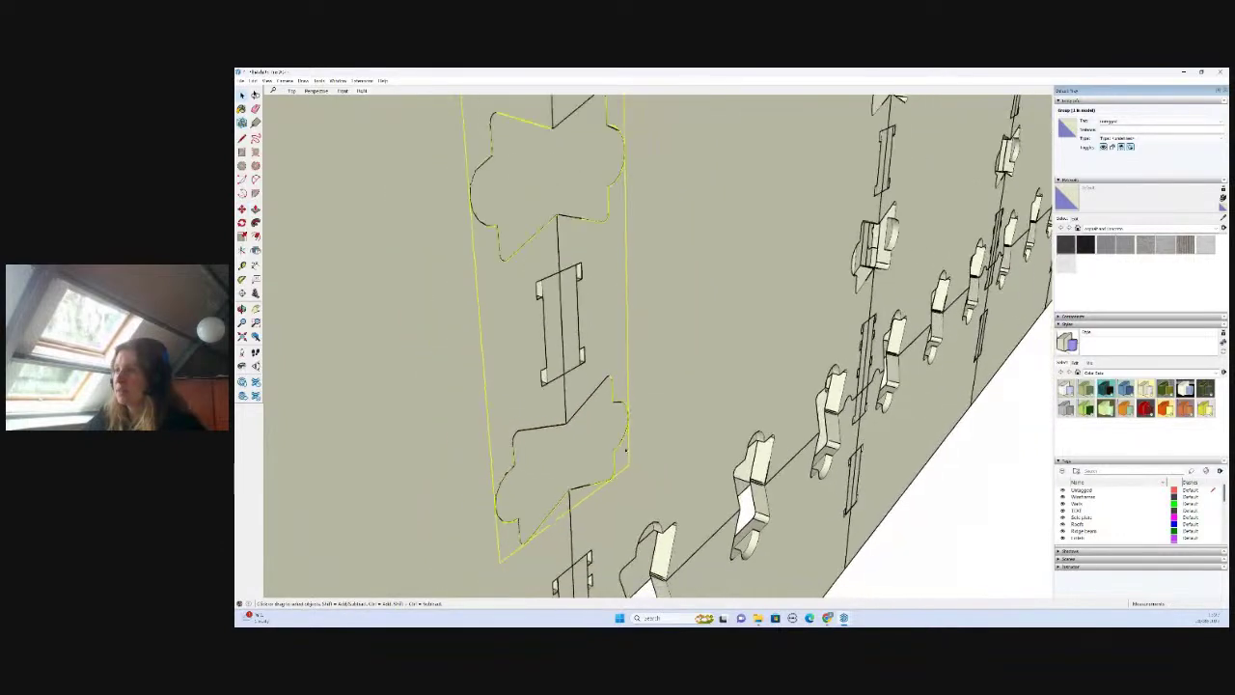
pyautogui.scroll(-7, 645, 450)
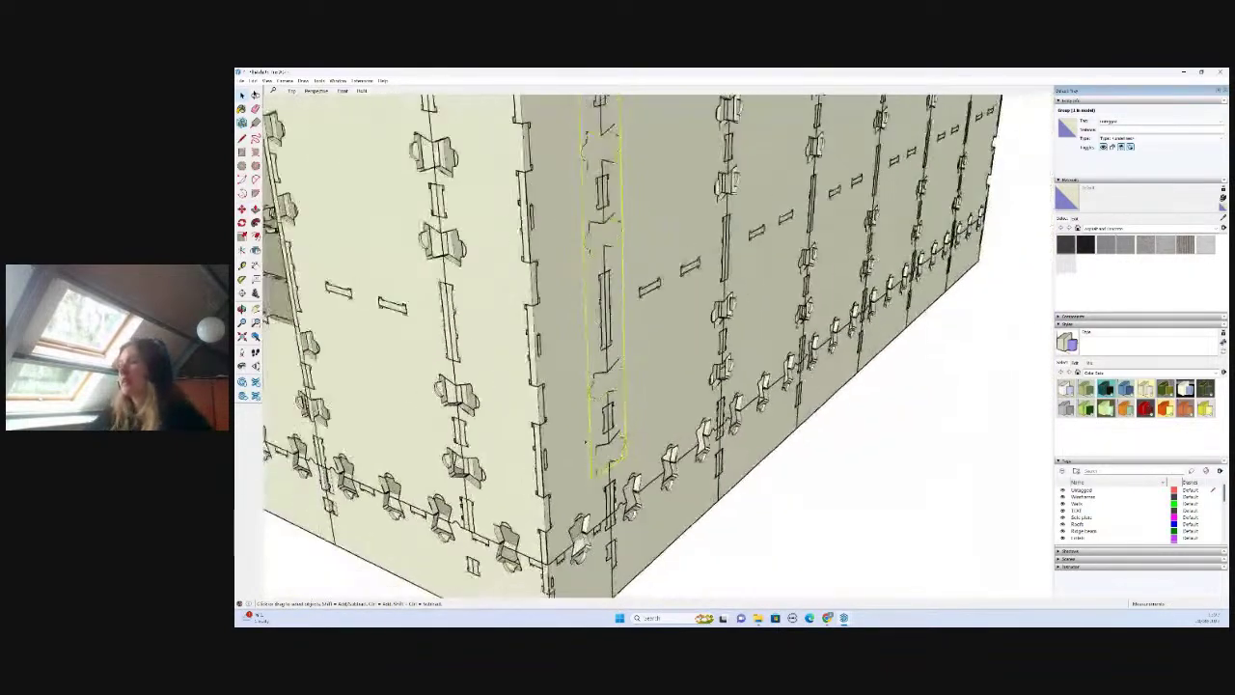
pyautogui.scroll(-6, 604, 464)
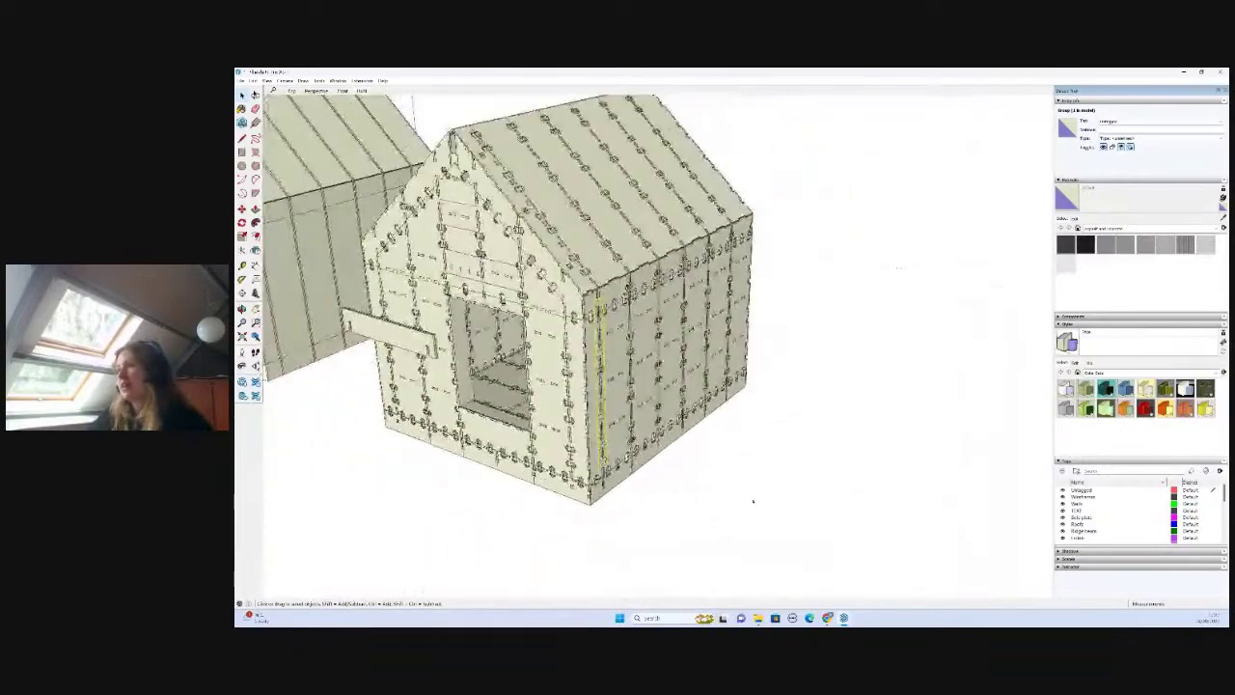
pyautogui.moveTo(760, 515); pyautogui.dragTo(604, 491, button='middle')
pyautogui.click(604, 490)
pyautogui.scroll(2, 573, 340)
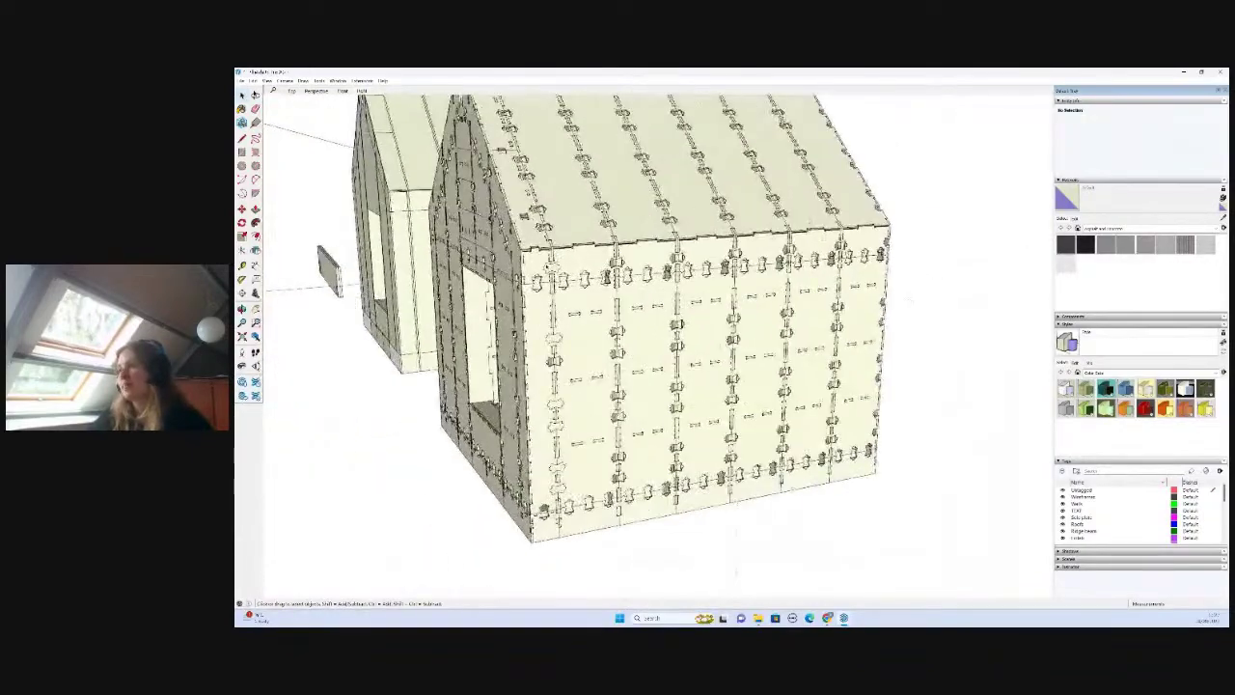
# - Examine the detailed house's side wall joints and the connectors along the interior corner and floor
pyautogui.scroll(-2, 813, 428)
pyautogui.moveTo(627, 424); pyautogui.dragTo(772, 434, button='middle')
pyautogui.scroll(4, 638, 418)
pyautogui.scroll(5, 638, 418)
pyautogui.moveTo(637, 418); pyautogui.dragTo(434, 444, button='middle')
pyautogui.scroll(-3, 821, 488)
pyautogui.moveTo(821, 489); pyautogui.dragTo(725, 457, button='middle')
pyautogui.scroll(5, 469, 335)
pyautogui.scroll(6, 469, 335)
pyautogui.moveTo(502, 386)
pyautogui.mouseDown(button='middle')
pyautogui.moveTo(540, 508)
pyautogui.moveTo(506, 363)
pyautogui.mouseUp(button='middle')
pyautogui.scroll(2, 540, 508)
pyautogui.scroll(-3, 540, 508)
pyautogui.scroll(-2, 506, 363)
pyautogui.moveTo(609, 380); pyautogui.dragTo(558, 376, button='middle')
pyautogui.scroll(3, 557, 193)
pyautogui.scroll(2, 579, 367)
pyautogui.scroll(-10, 573, 234)
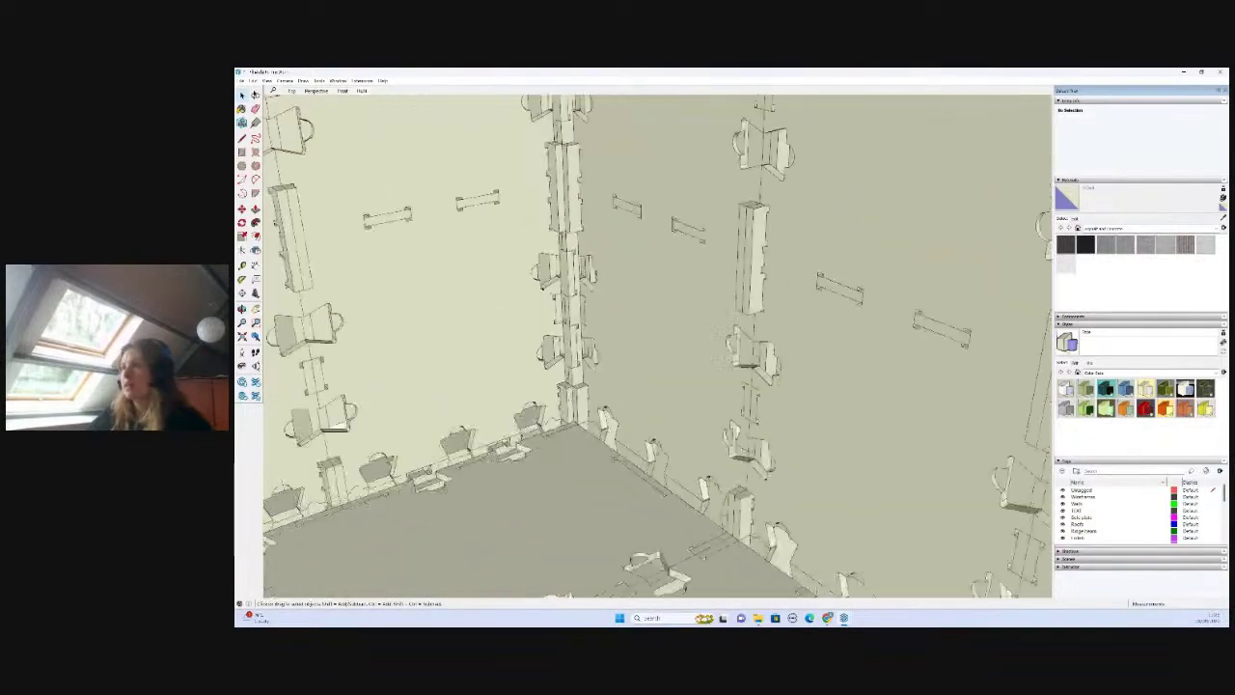
# - Examine the window opening, its sill and the loose board in front of the detailed house's gable
pyautogui.moveTo(573, 234)
pyautogui.mouseDown(button='middle')
pyautogui.moveTo(665, 341)
pyautogui.moveTo(723, 373)
pyautogui.mouseUp(button='middle')
pyautogui.scroll(5, 709, 347)
pyautogui.scroll(4, 618, 319)
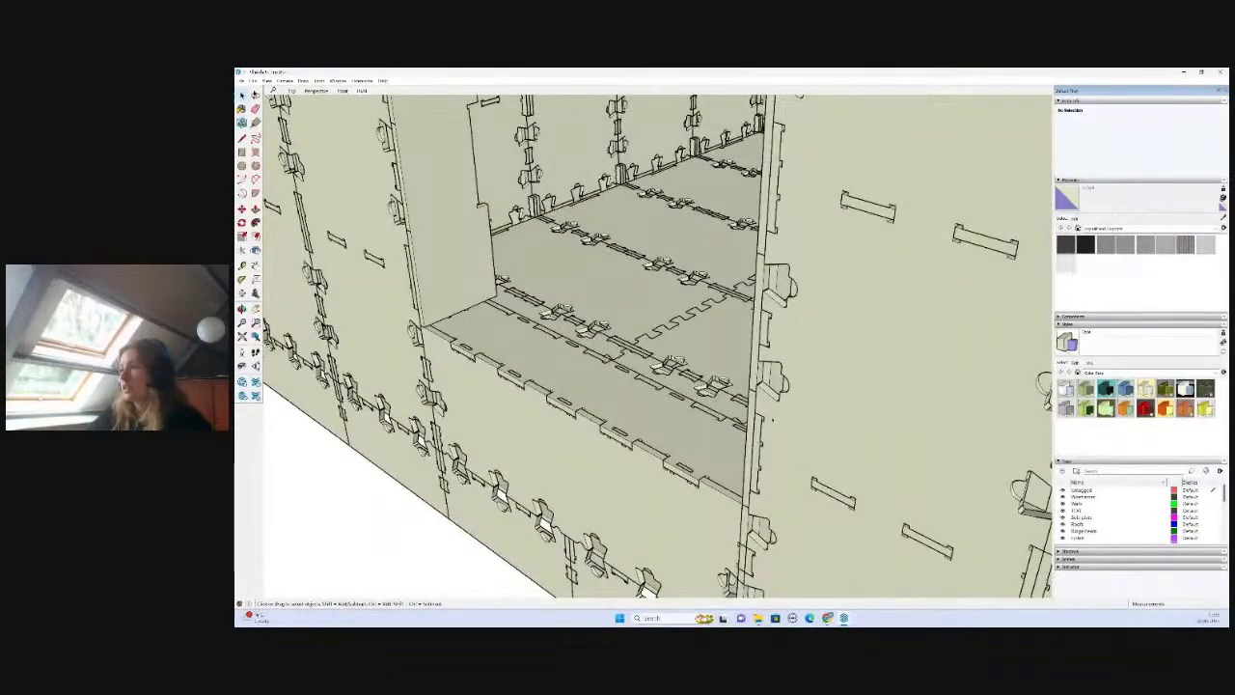
pyautogui.scroll(-3, 736, 384)
pyautogui.scroll(-2, 737, 385)
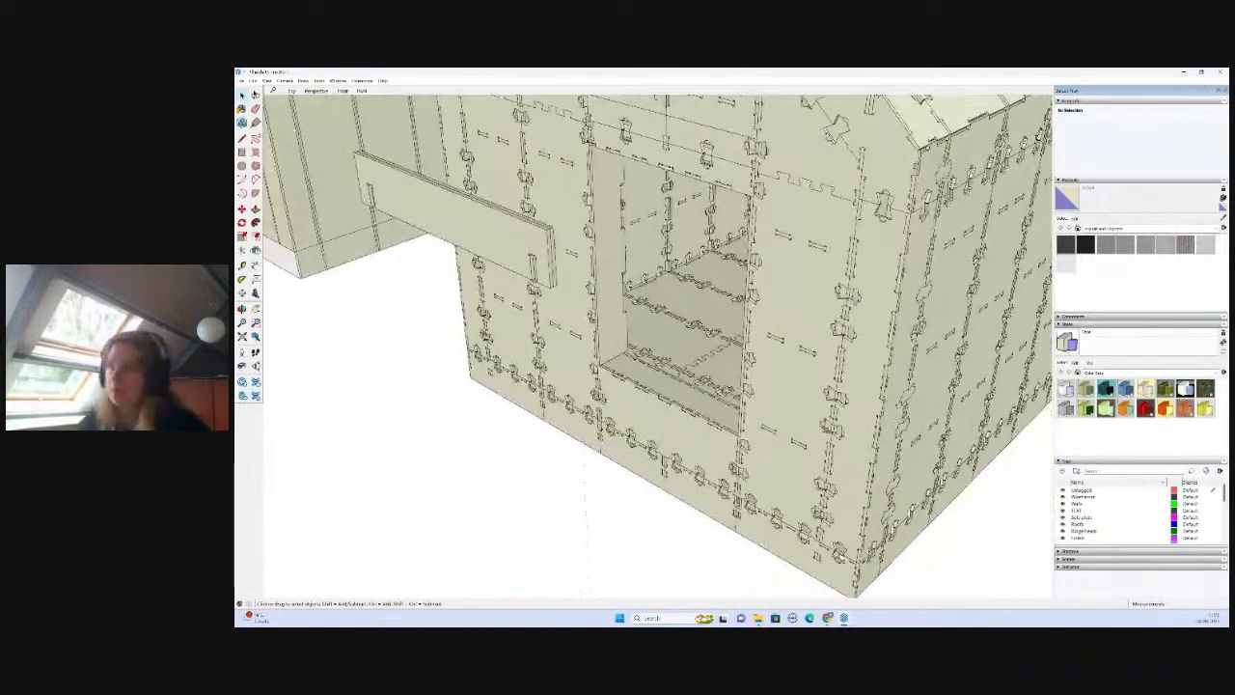
pyautogui.scroll(-3, 635, 493)
pyautogui.moveTo(540, 447); pyautogui.dragTo(596, 435, button='middle')
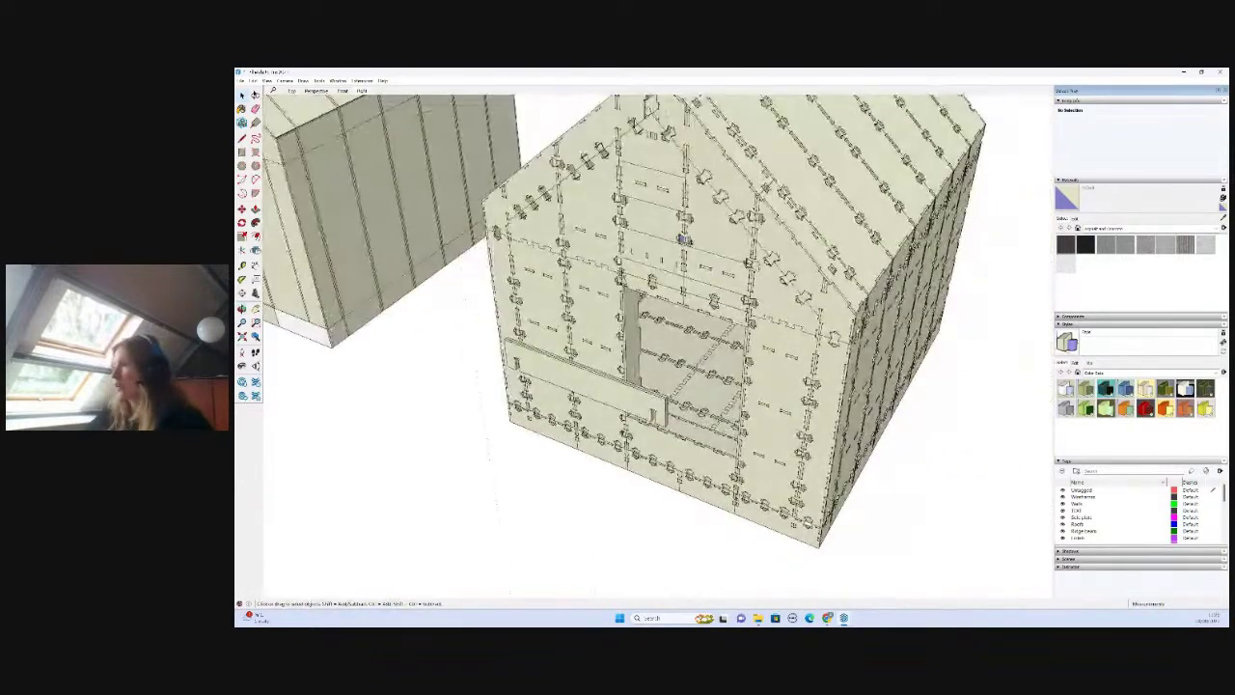
# - Move the loose board in front of the detailed house back into its gable wall and deselect it
pyautogui.scroll(-1, 595, 436)
pyautogui.moveTo(692, 445); pyautogui.dragTo(648, 448, button='middle')
pyautogui.scroll(3, 649, 446)
pyautogui.click(568, 356)
pyautogui.press('m')
pyautogui.click(583, 375)
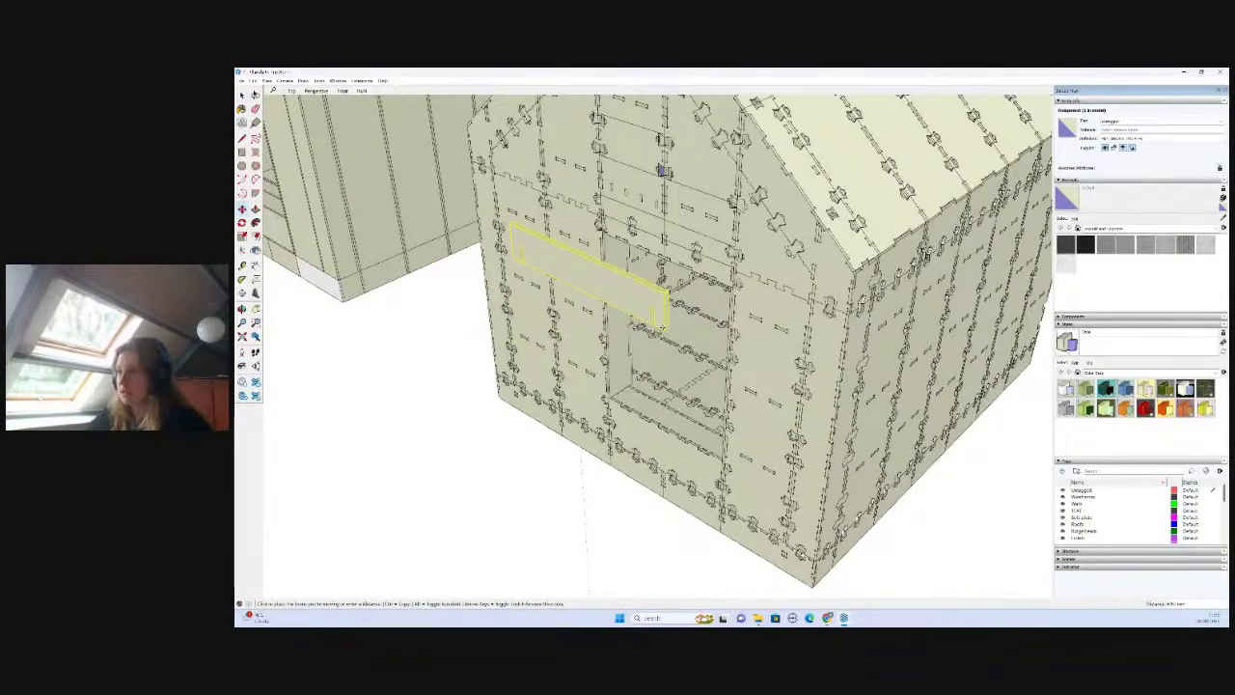
pyautogui.scroll(3, 733, 289)
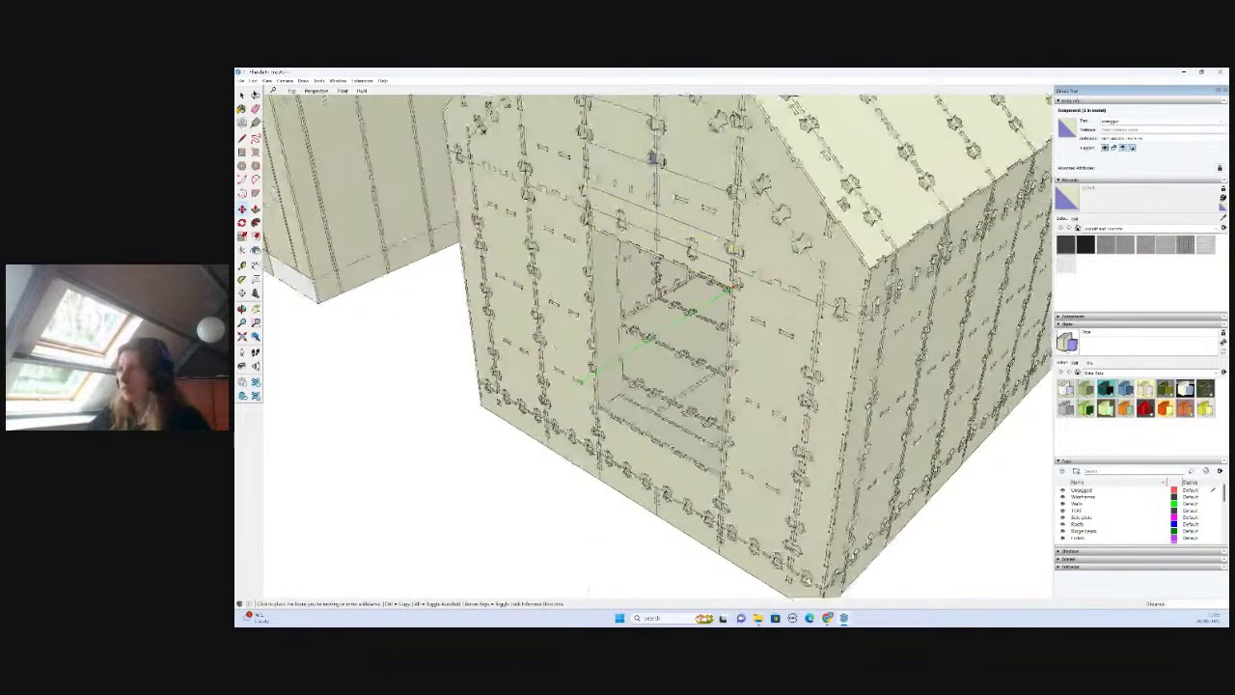
pyautogui.scroll(-6, 553, 541)
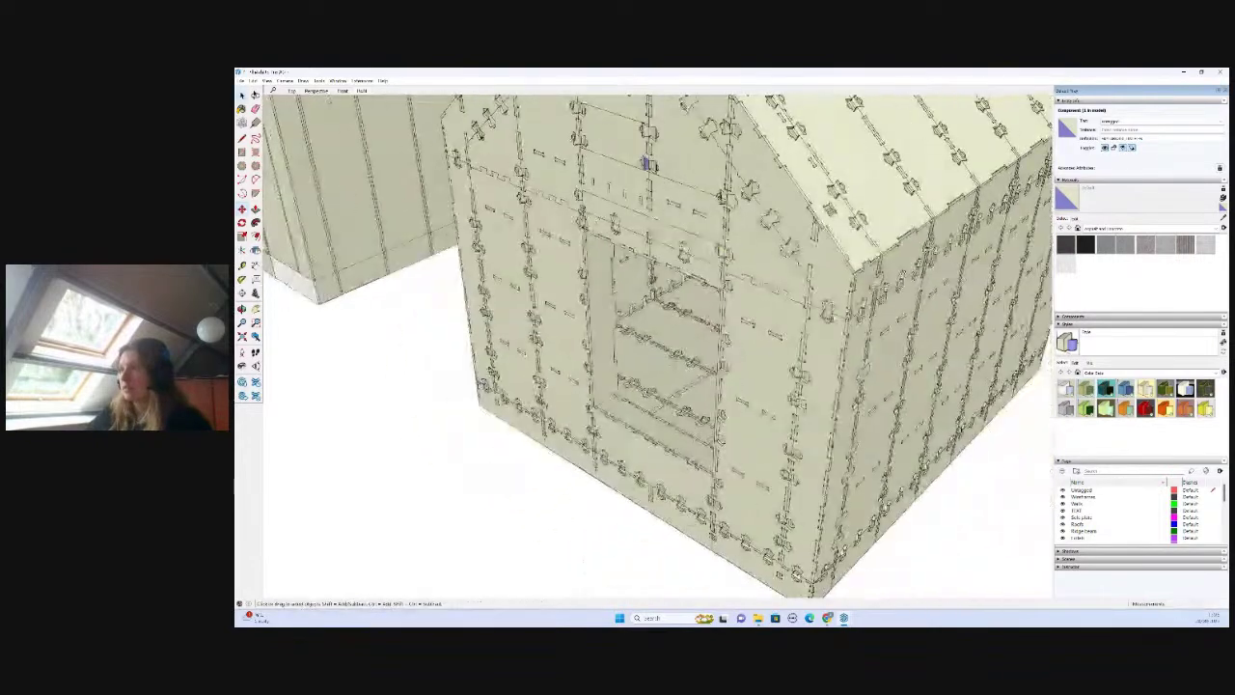
pyautogui.click(596, 495)
pyautogui.scroll(-1, 596, 491)
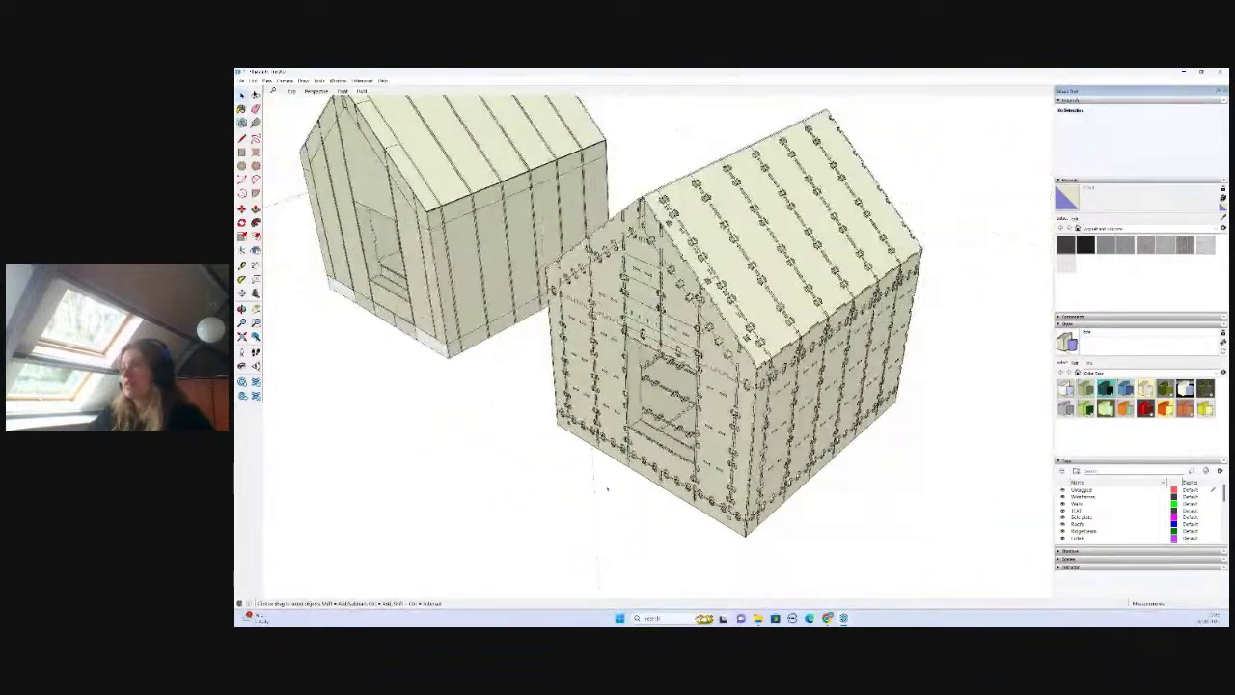
pyautogui.moveTo(607, 489)
pyautogui.mouseDown(button='middle')
pyautogui.moveTo(579, 485)
pyautogui.moveTo(742, 471)
pyautogui.moveTo(576, 508)
pyautogui.mouseUp(button='middle')
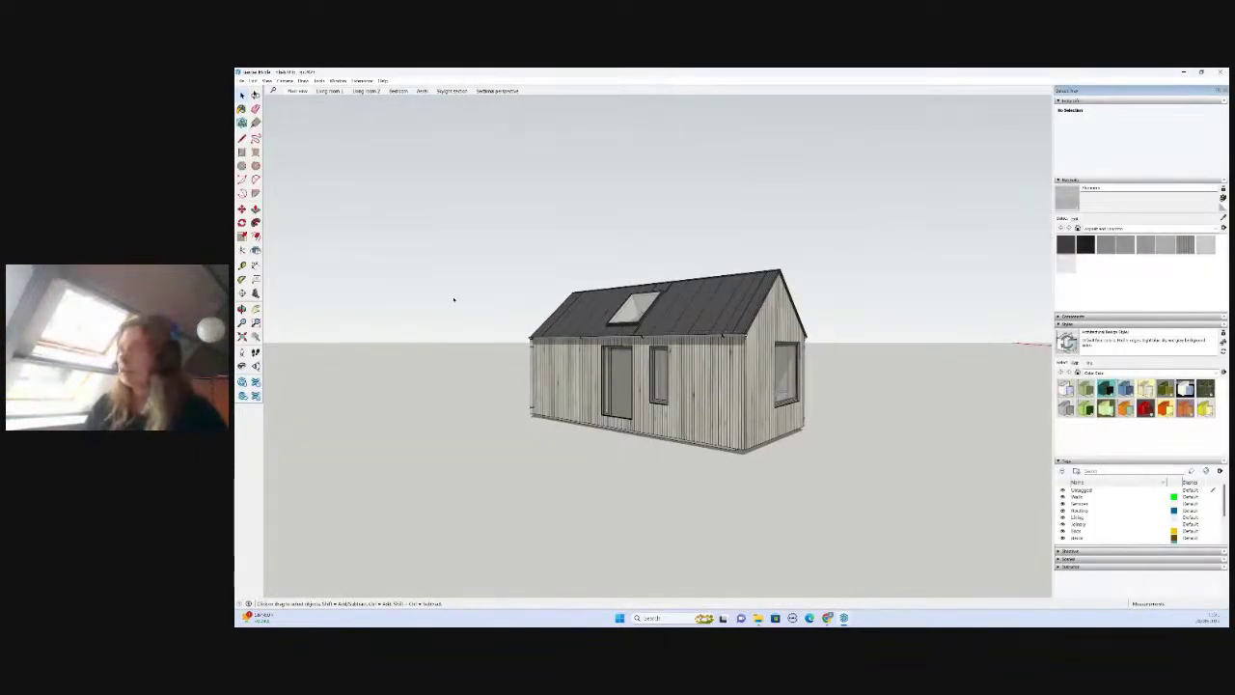
# - Examine the timber-clad house model from its long side and its gable end
pyautogui.moveTo(893, 381)
pyautogui.mouseDown(button='middle')
pyautogui.moveTo(684, 419)
pyautogui.moveTo(537, 296)
pyautogui.moveTo(940, 422)
pyautogui.moveTo(639, 404)
pyautogui.moveTo(683, 390)
pyautogui.mouseUp(button='middle')
pyautogui.scroll(1, 656, 346)
pyautogui.scroll(1, 662, 309)
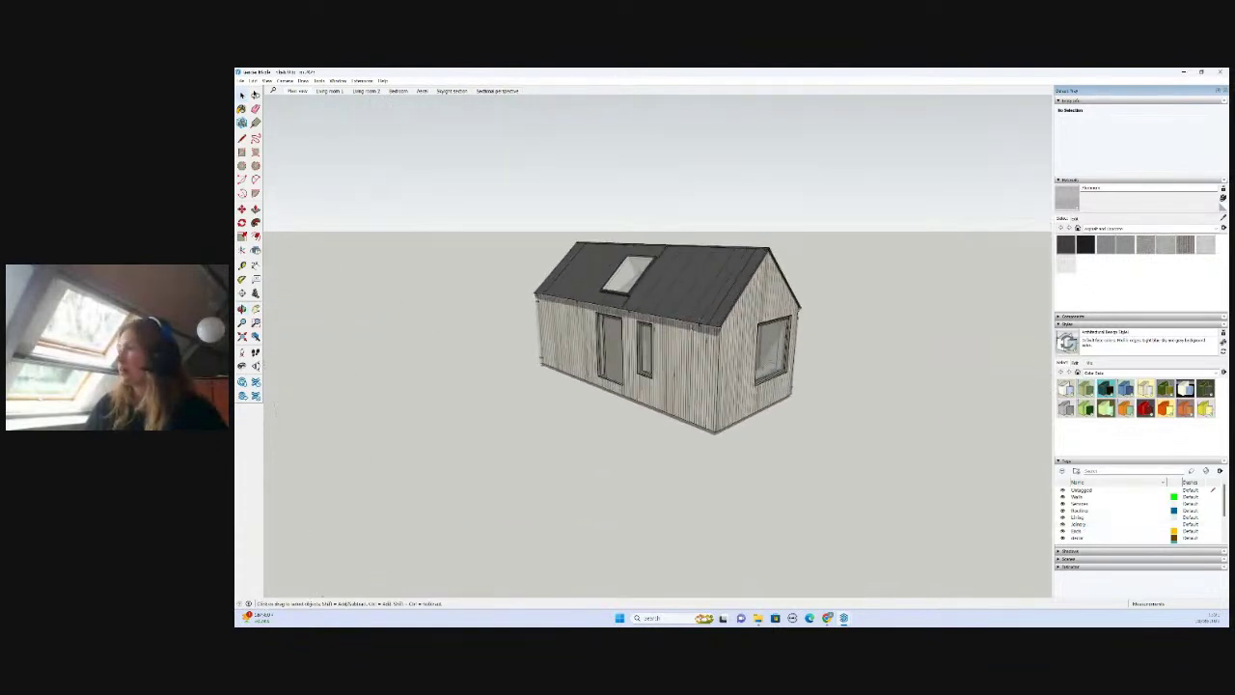
pyautogui.scroll(-3, 1124, 514)
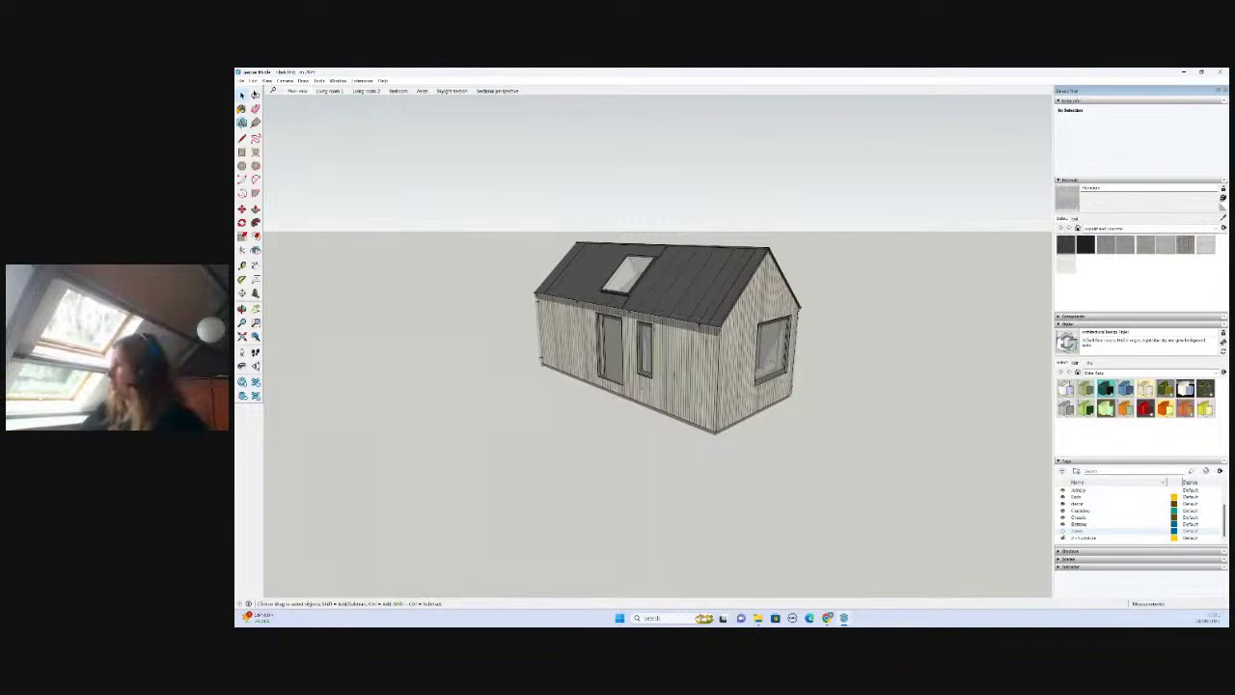
pyautogui.scroll(2, 1063, 534)
pyautogui.rightClick(326, 162)
pyautogui.click(328, 129)
pyautogui.click(252, 80)
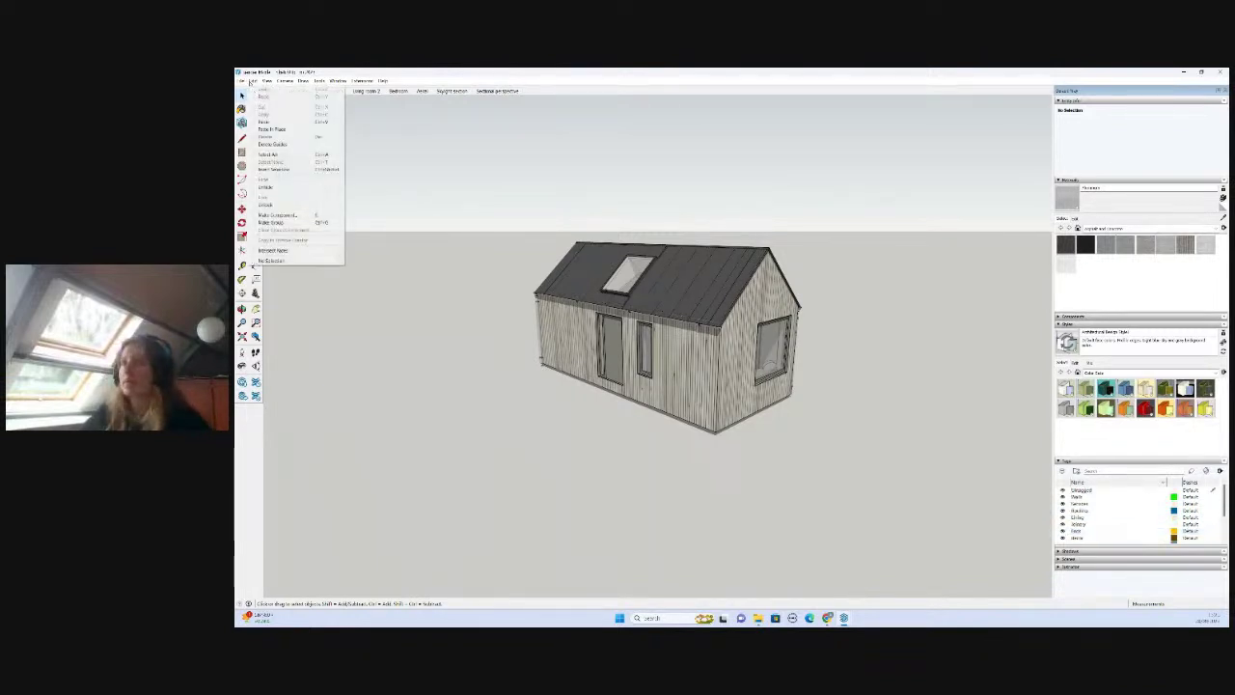
pyautogui.click(540, 221)
pyautogui.moveTo(753, 376)
pyautogui.mouseDown(button='middle')
pyautogui.moveTo(552, 319)
pyautogui.moveTo(514, 343)
pyautogui.mouseUp(button='middle')
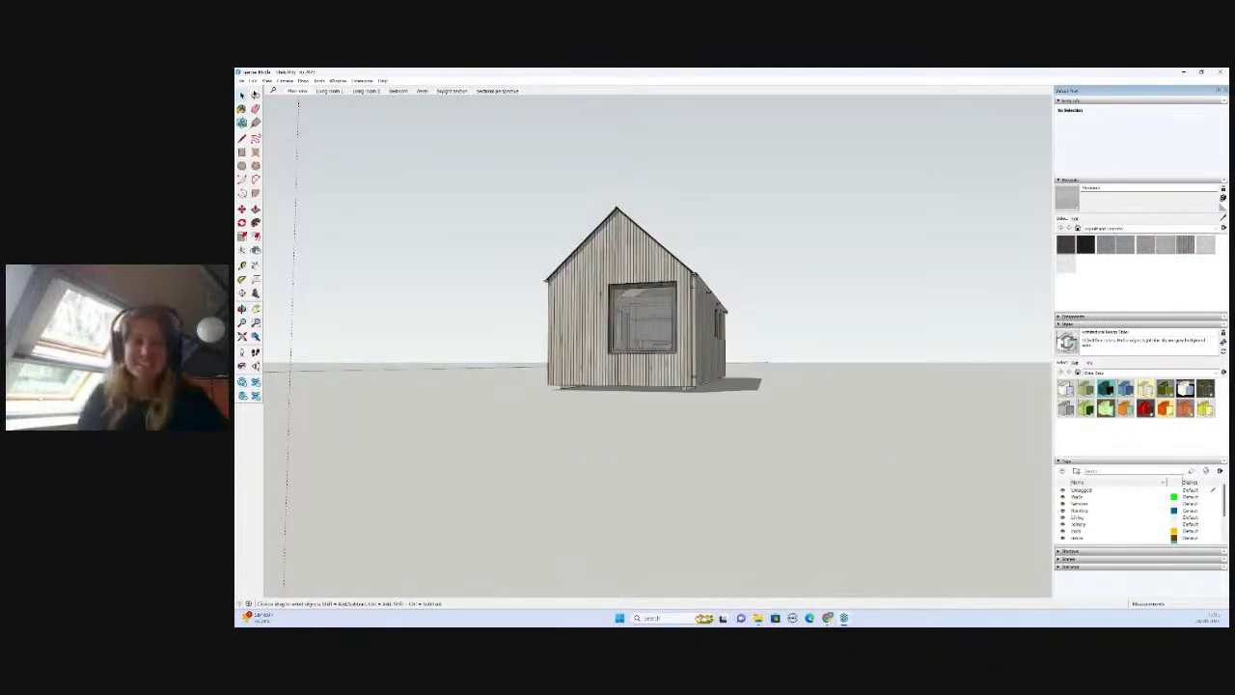
# - Switch to the browser presentation and advance through the Design flexibility slide to "Any questions… Design essentials"
pyautogui.moveTo(827, 617)
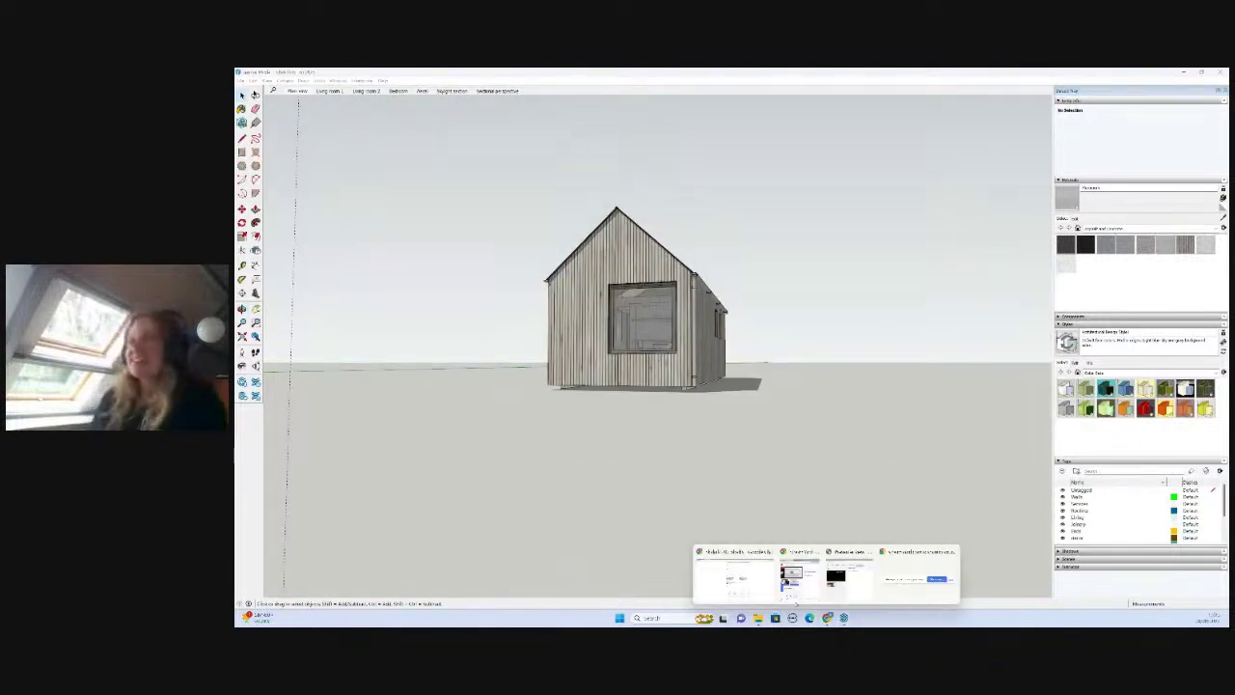
pyautogui.click(736, 579)
pyautogui.click(284, 74)
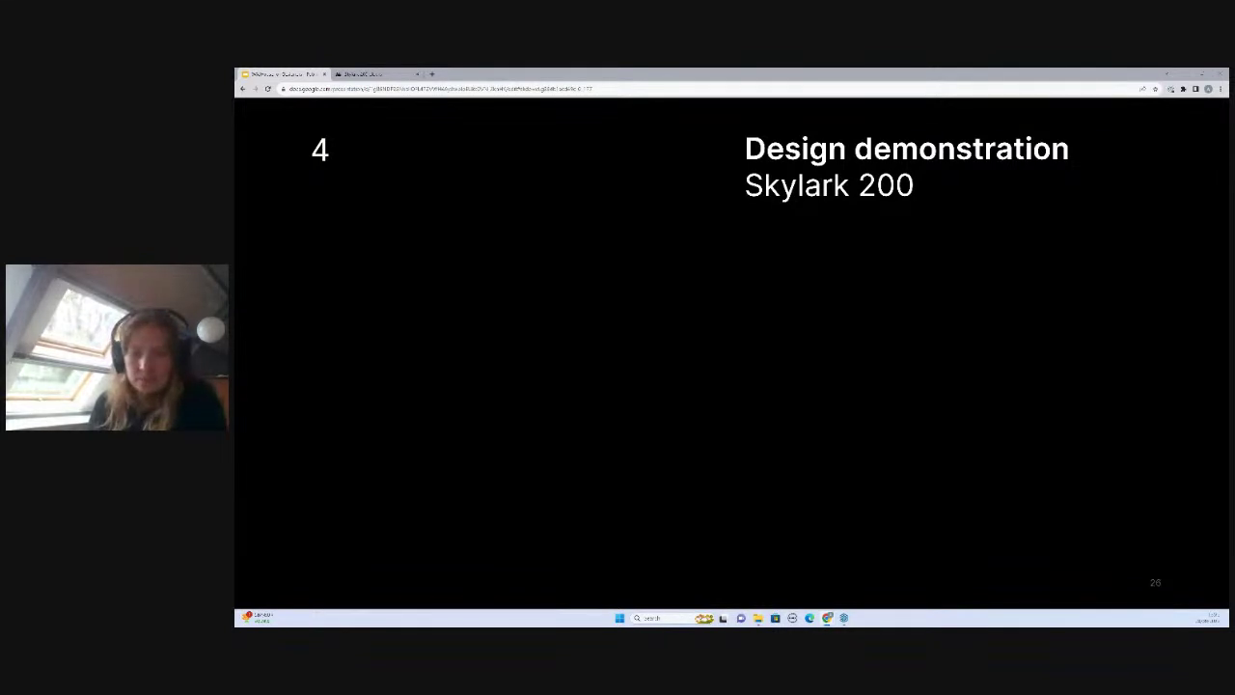
pyautogui.press('Right')
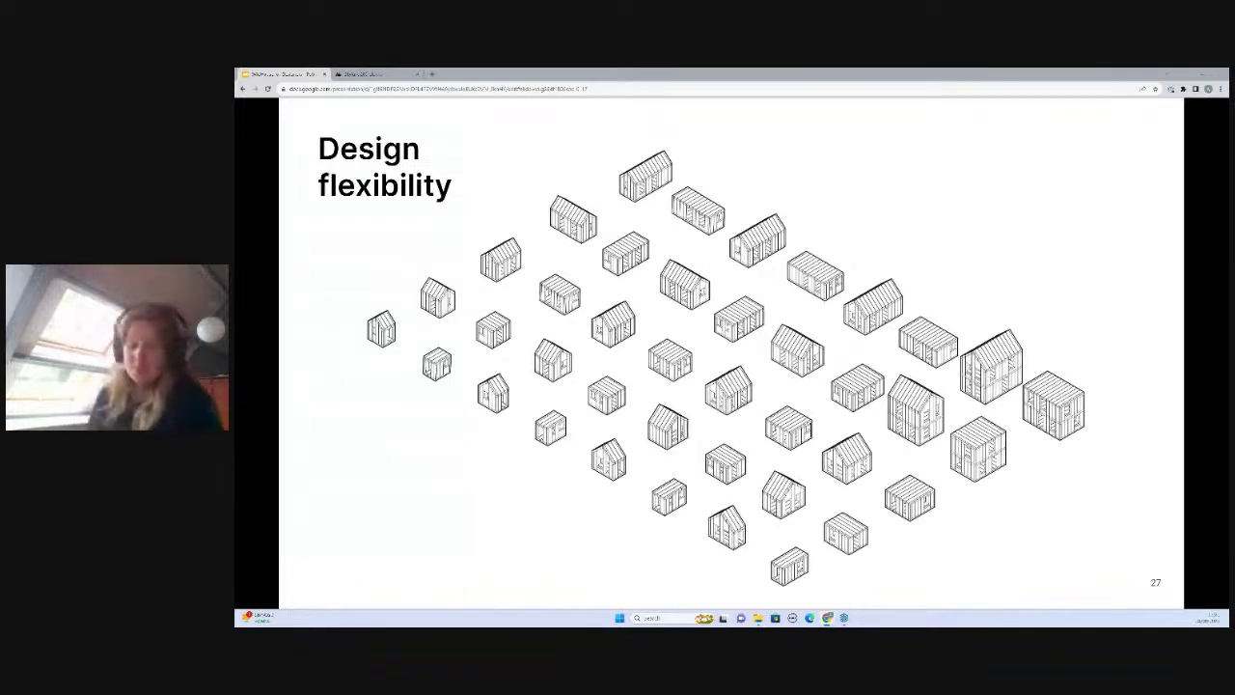
pyautogui.press('Right')
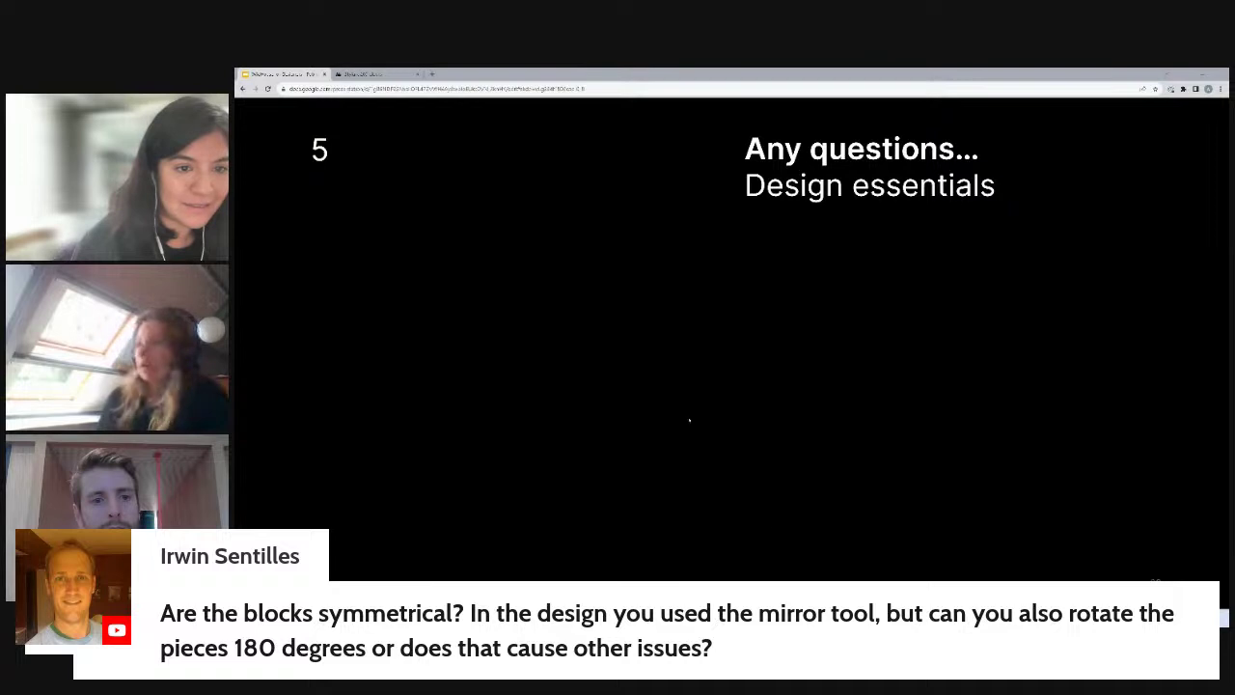
# - Switch back to SketchUp and bring up the model with the simplified and detailed houses
pyautogui.moveTo(844, 617)
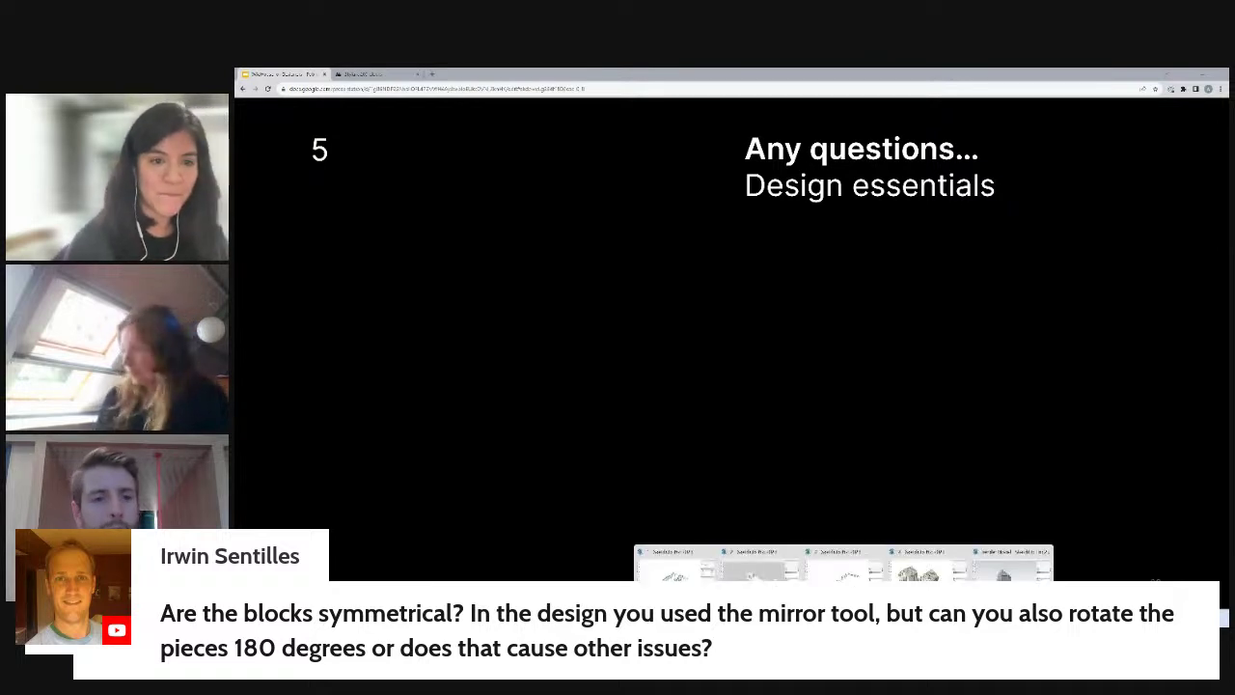
pyautogui.click(843, 574)
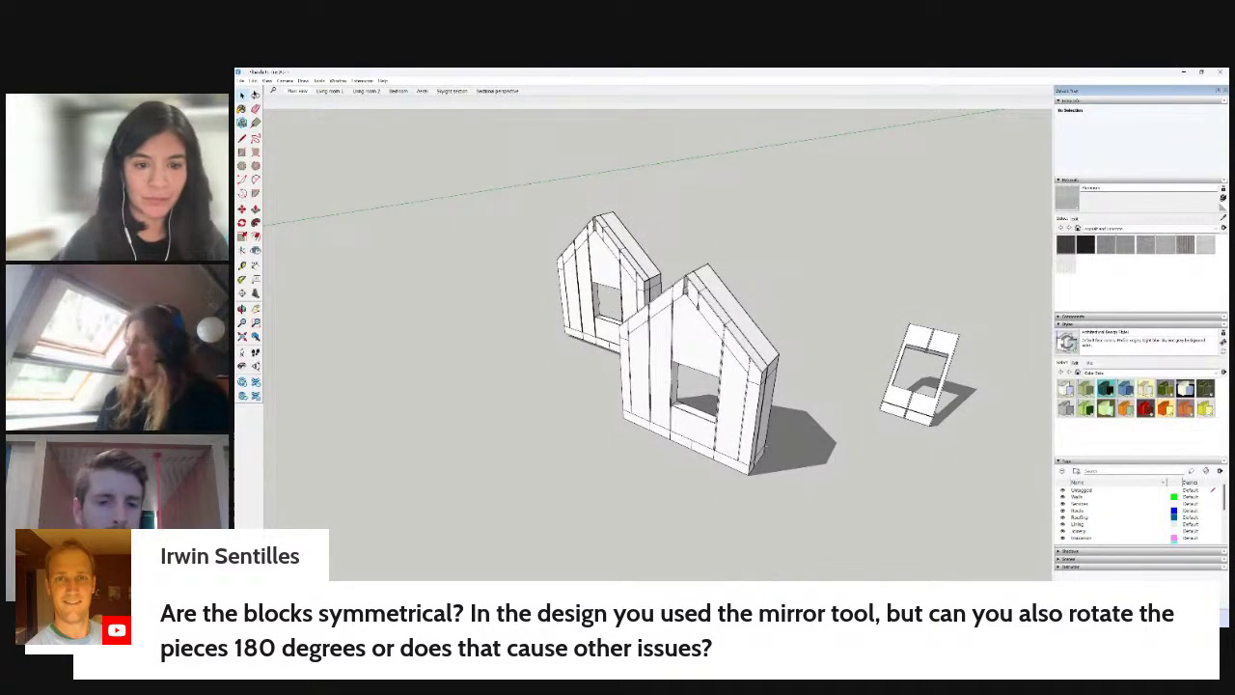
pyautogui.moveTo(827, 618)
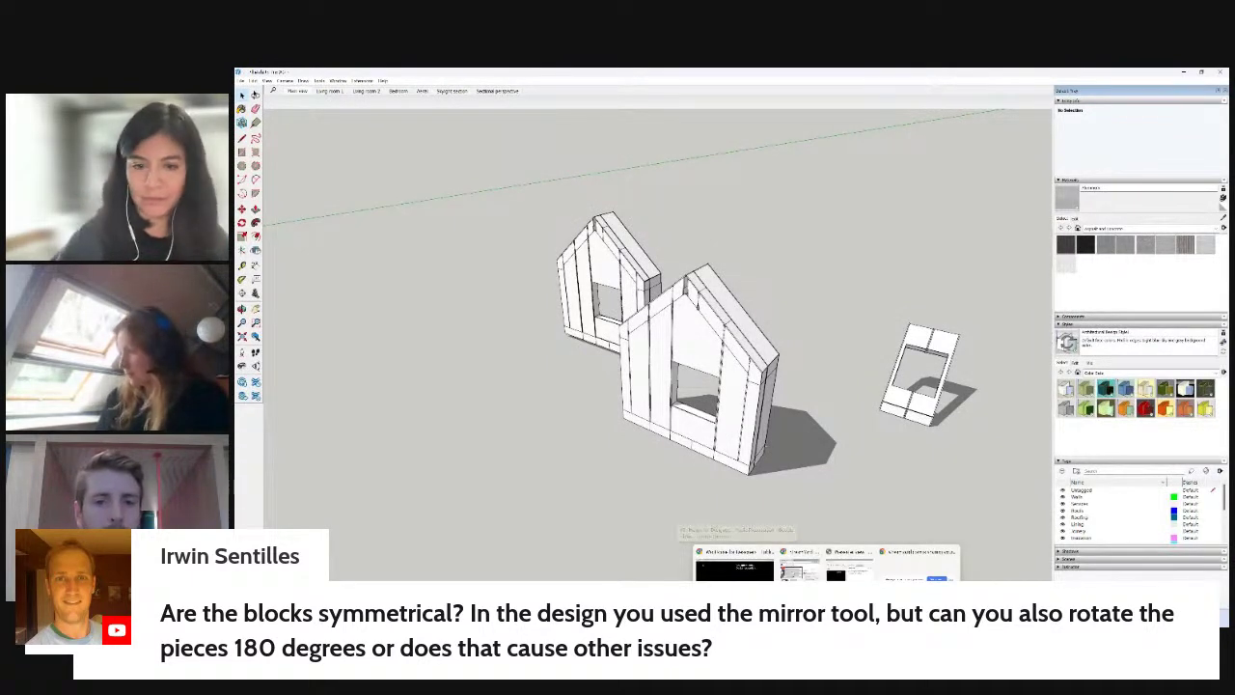
pyautogui.moveTo(844, 593)
pyautogui.click(924, 571)
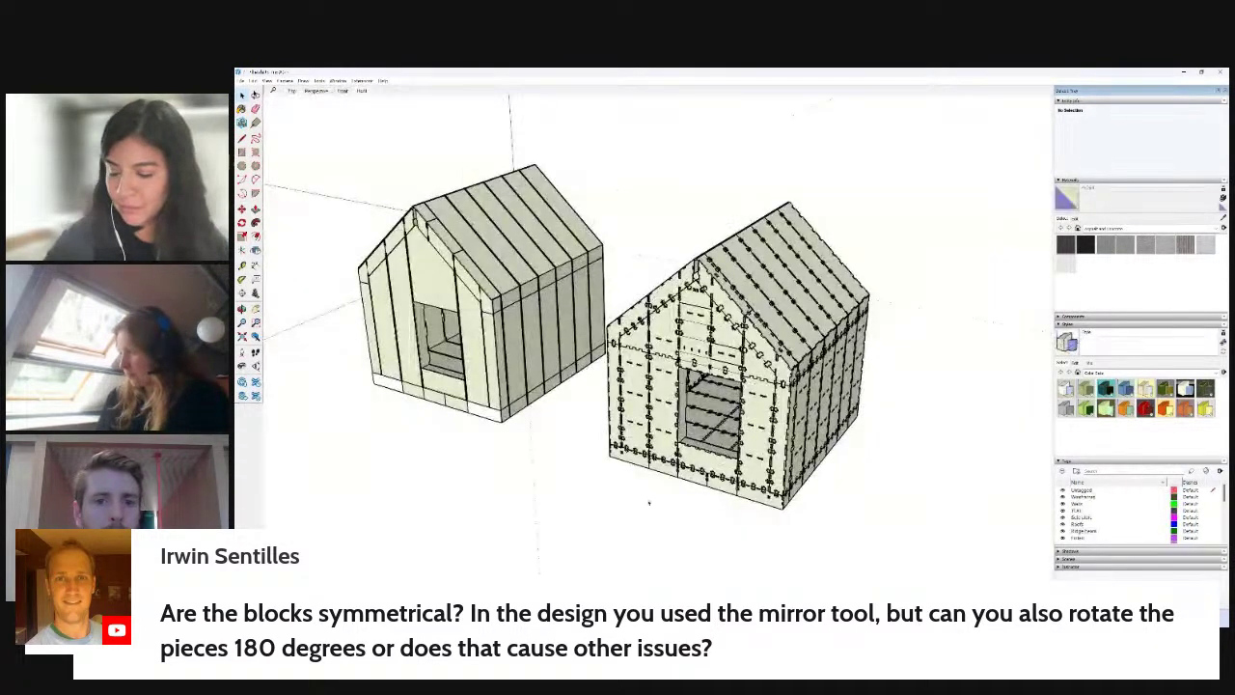
pyautogui.scroll(1, 704, 342)
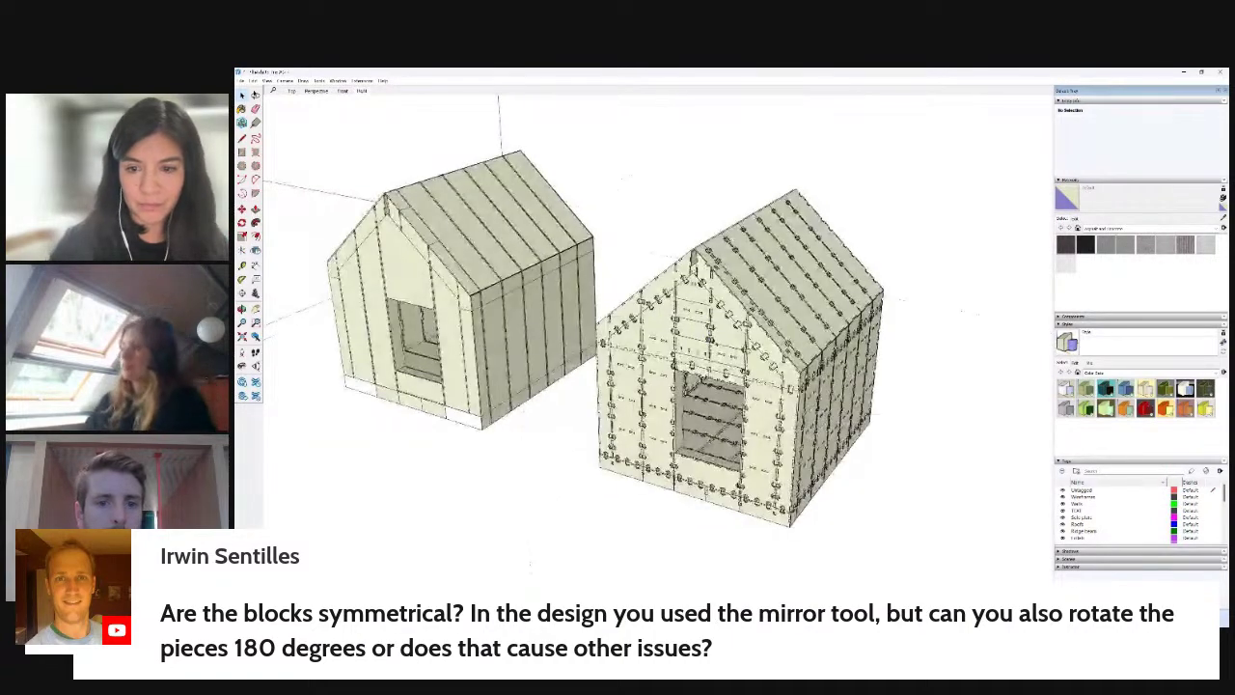
pyautogui.moveTo(703, 343); pyautogui.dragTo(666, 362, button='middle')
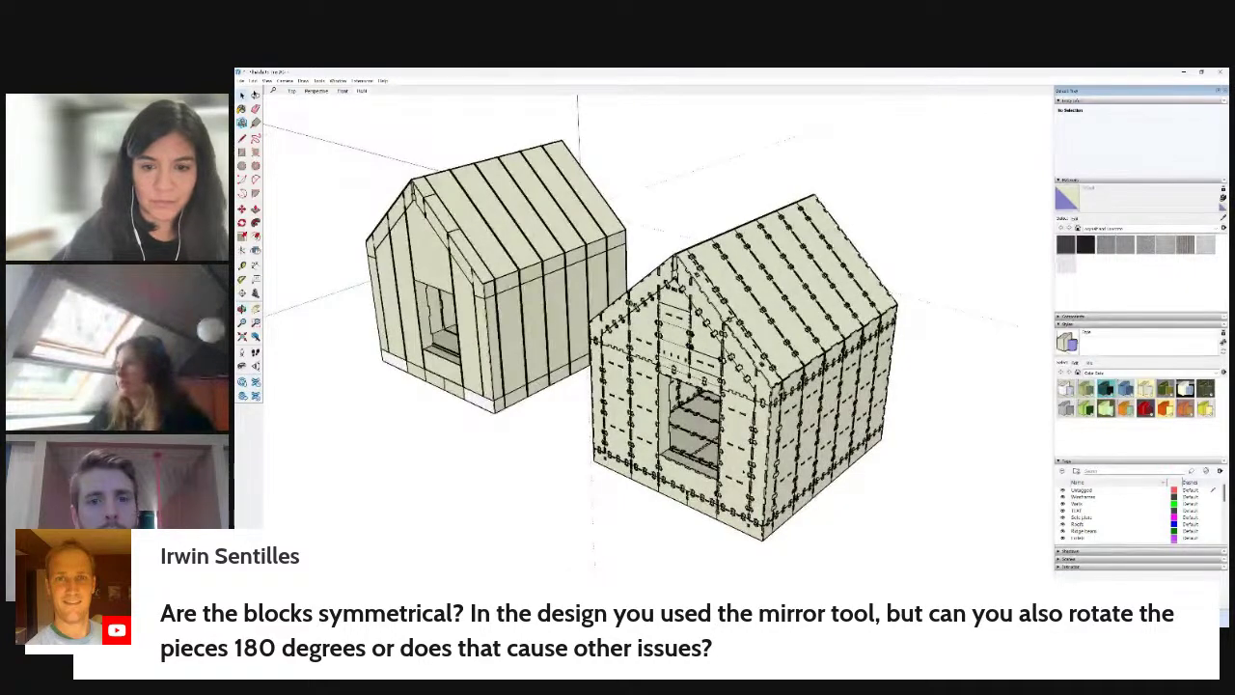
pyautogui.scroll(2, 747, 410)
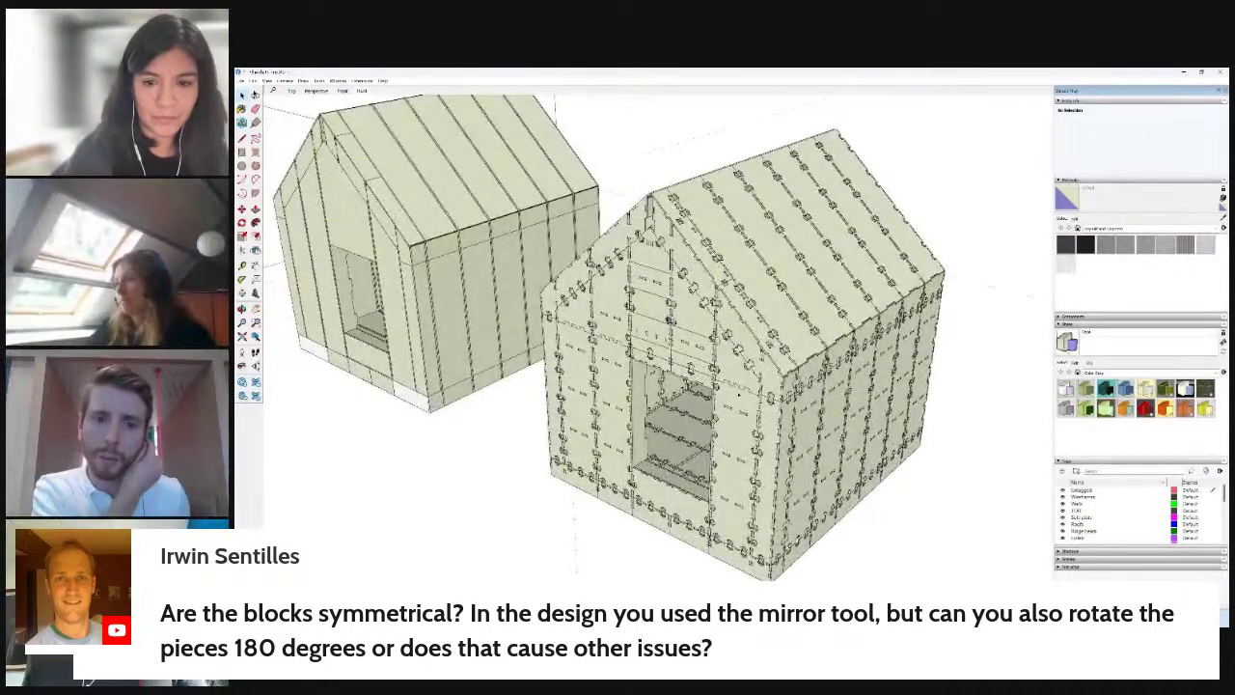
pyautogui.scroll(-1, 734, 425)
pyautogui.click(731, 434)
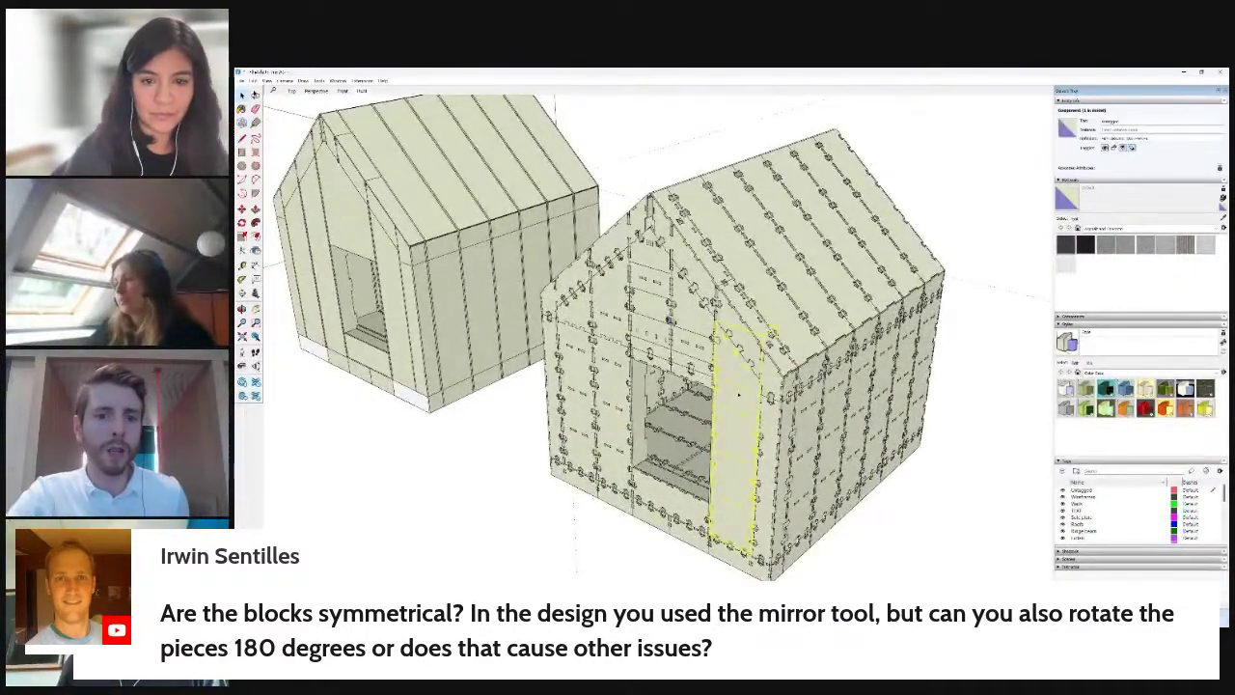
pyautogui.scroll(-2, 702, 346)
pyautogui.press('m')
pyautogui.click(875, 468)
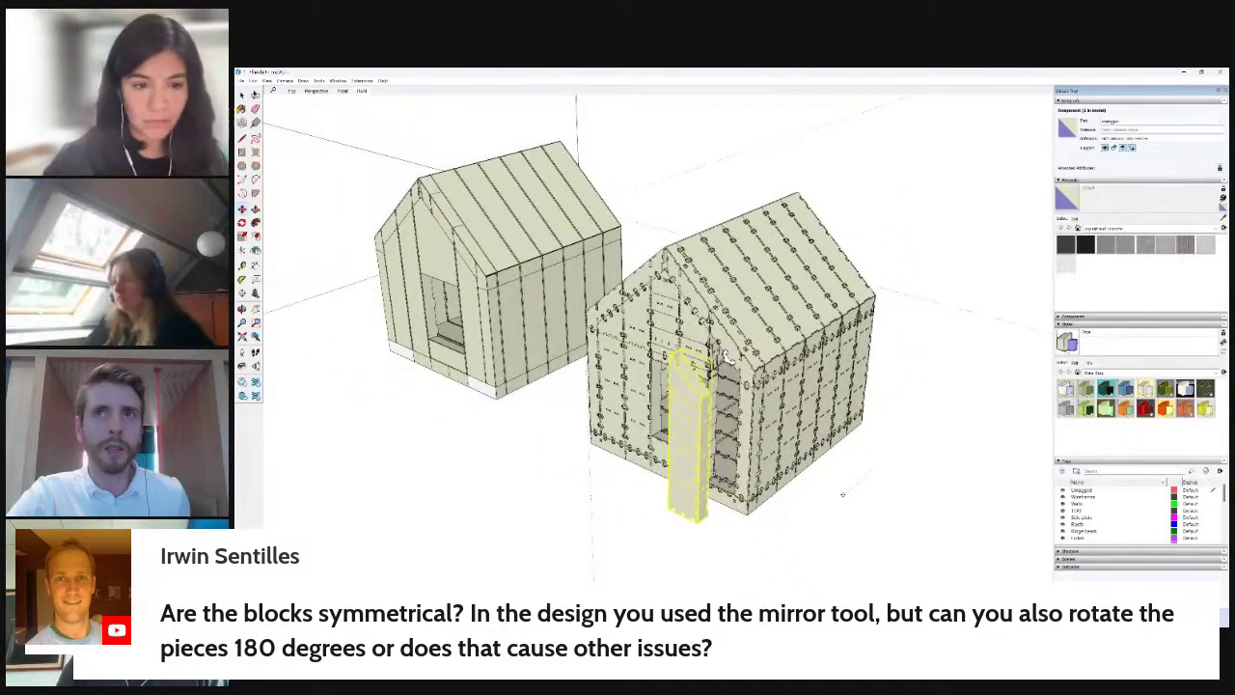
pyautogui.press('Delete')
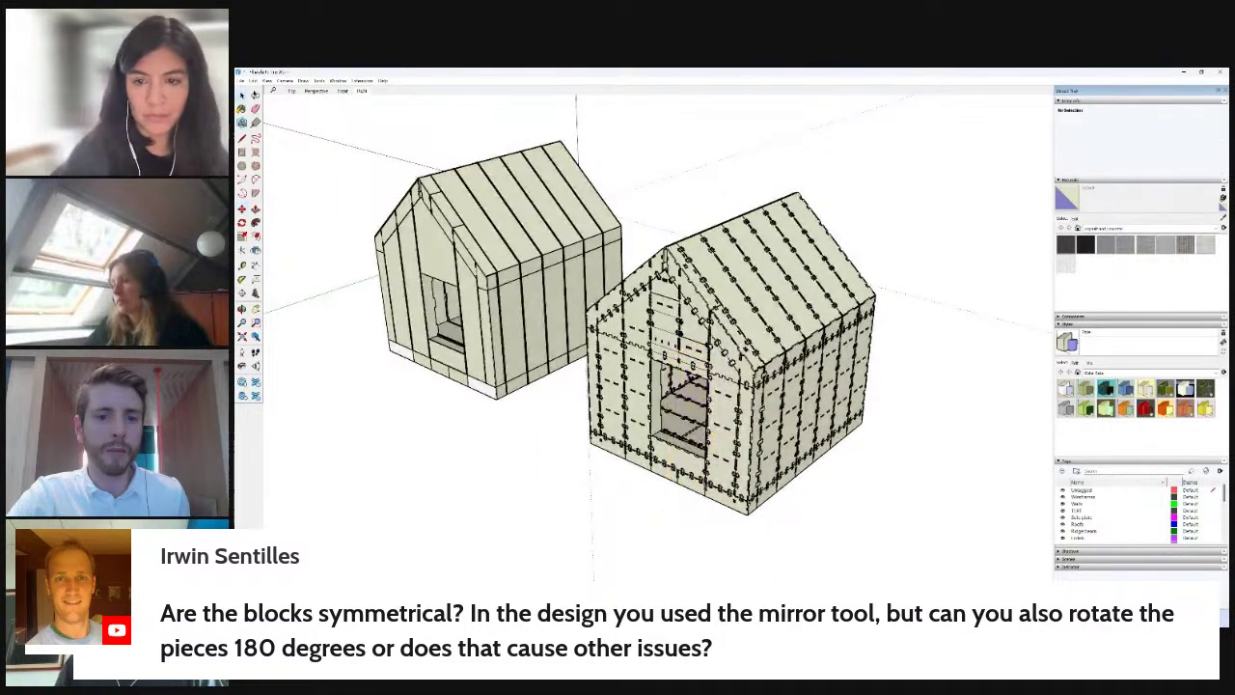
# - Move the wall block beside the detailed house's gable window out in front of the house and deselect it
pyautogui.press('space')
pyautogui.click(720, 438)
pyautogui.press('m')
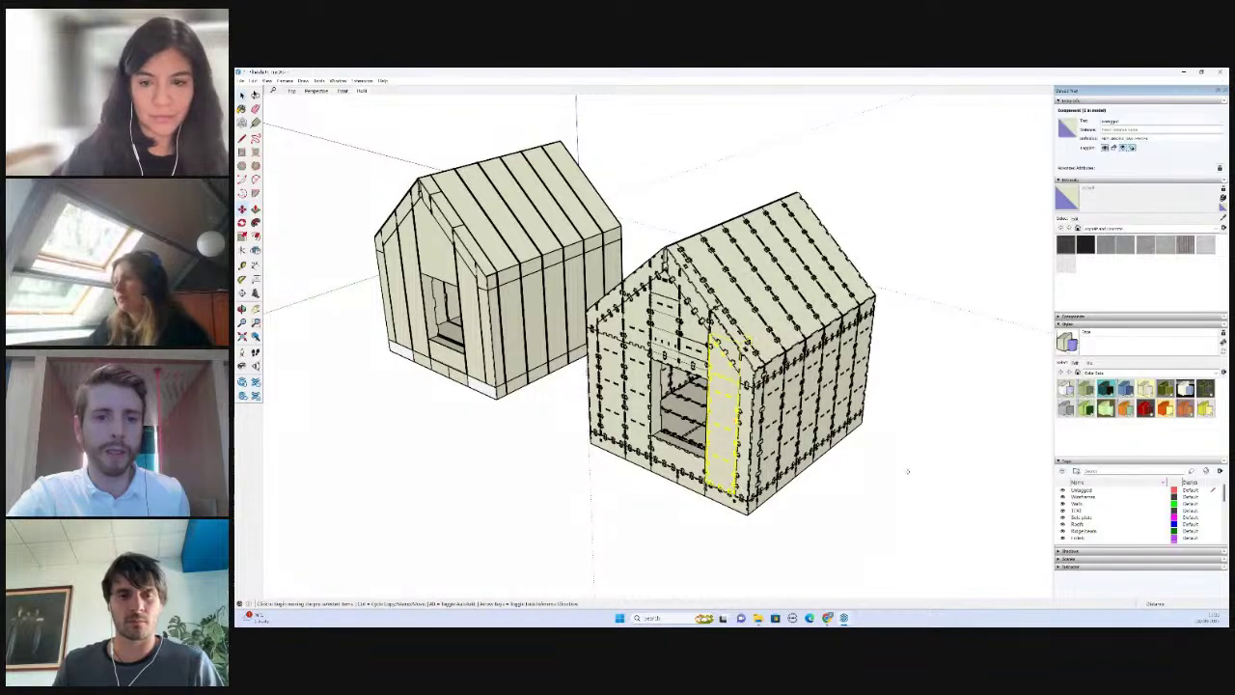
pyautogui.click(903, 483)
pyautogui.click(870, 506)
pyautogui.press('space')
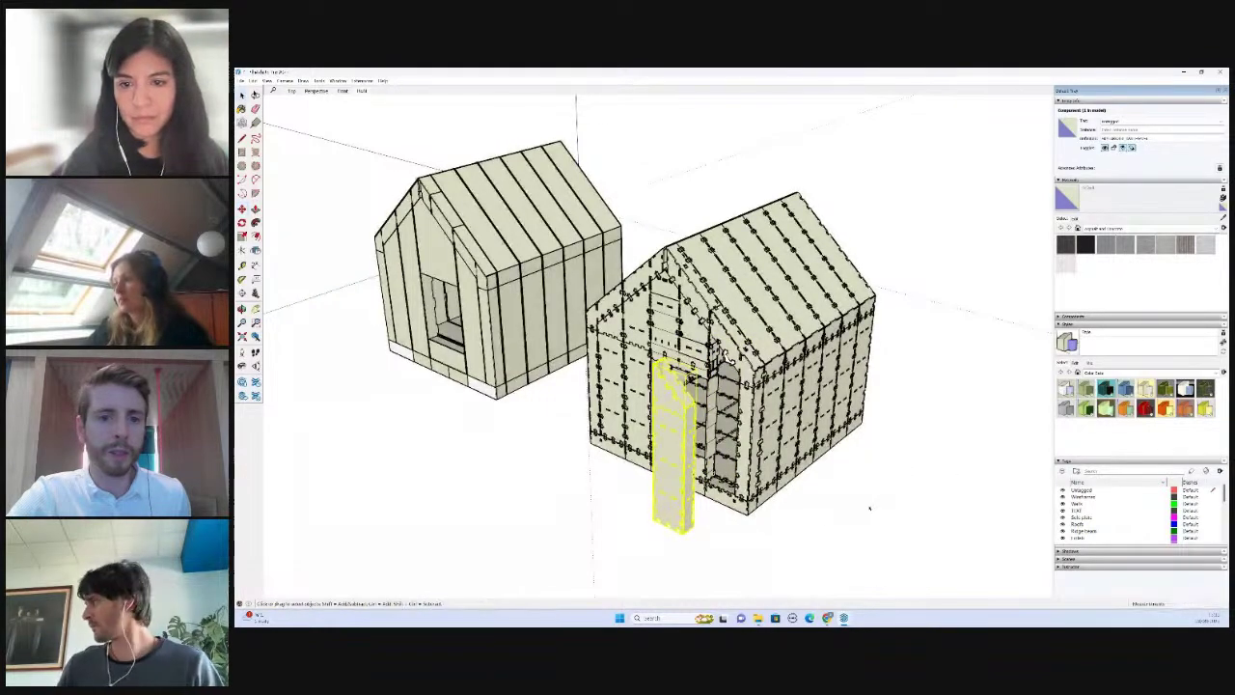
pyautogui.click(870, 505)
# - Examine the sloped top, interlocking edges and slots of the pulled-out gable block
pyautogui.moveTo(672, 372); pyautogui.dragTo(444, 399, button='middle')
pyautogui.scroll(10, 444, 398)
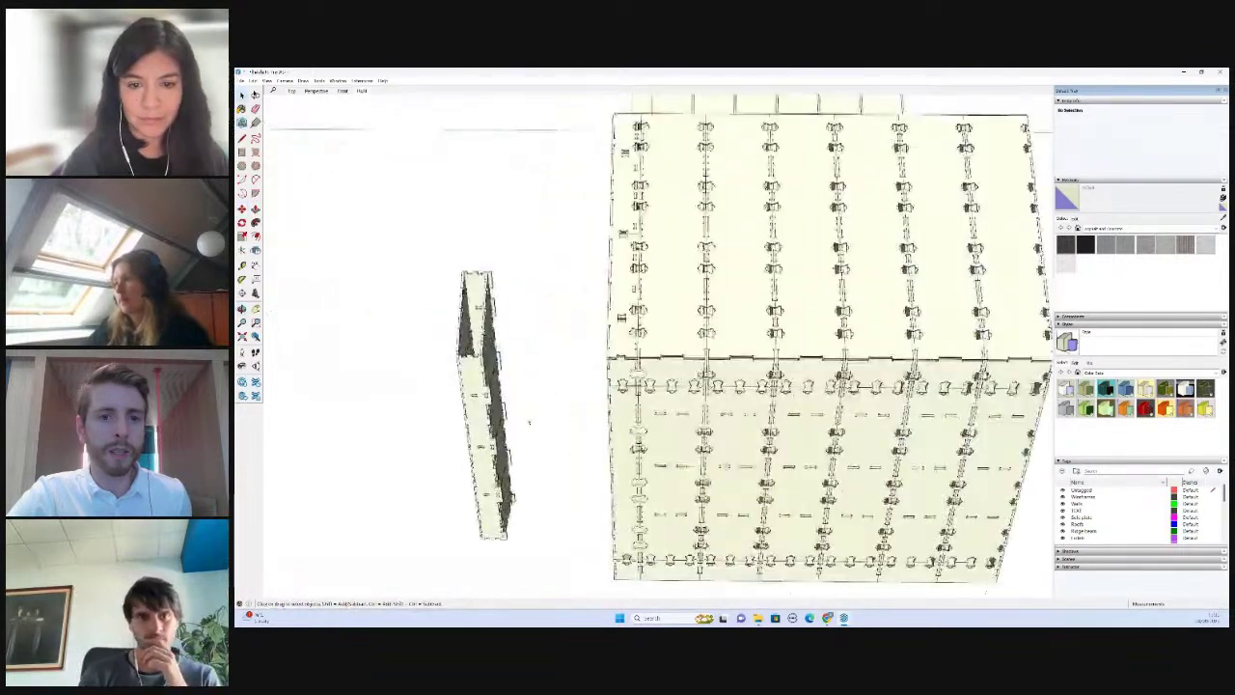
pyautogui.moveTo(382, 308); pyautogui.dragTo(396, 333, button='middle')
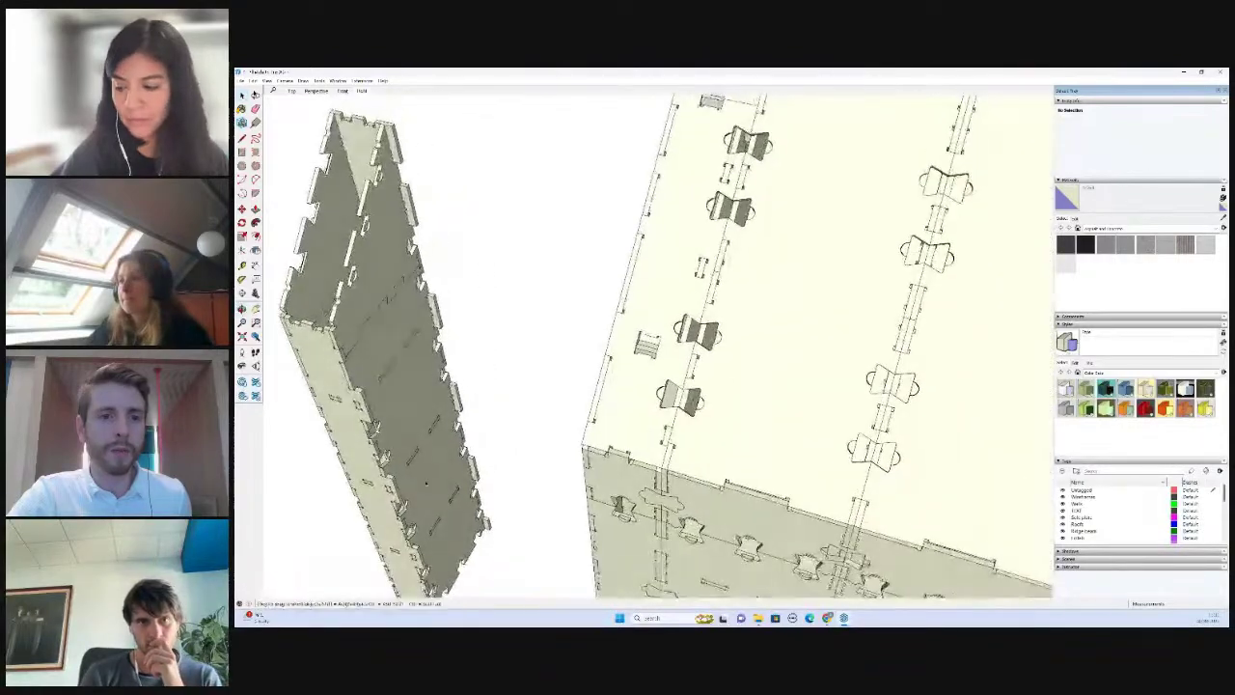
pyautogui.scroll(-1, 491, 306)
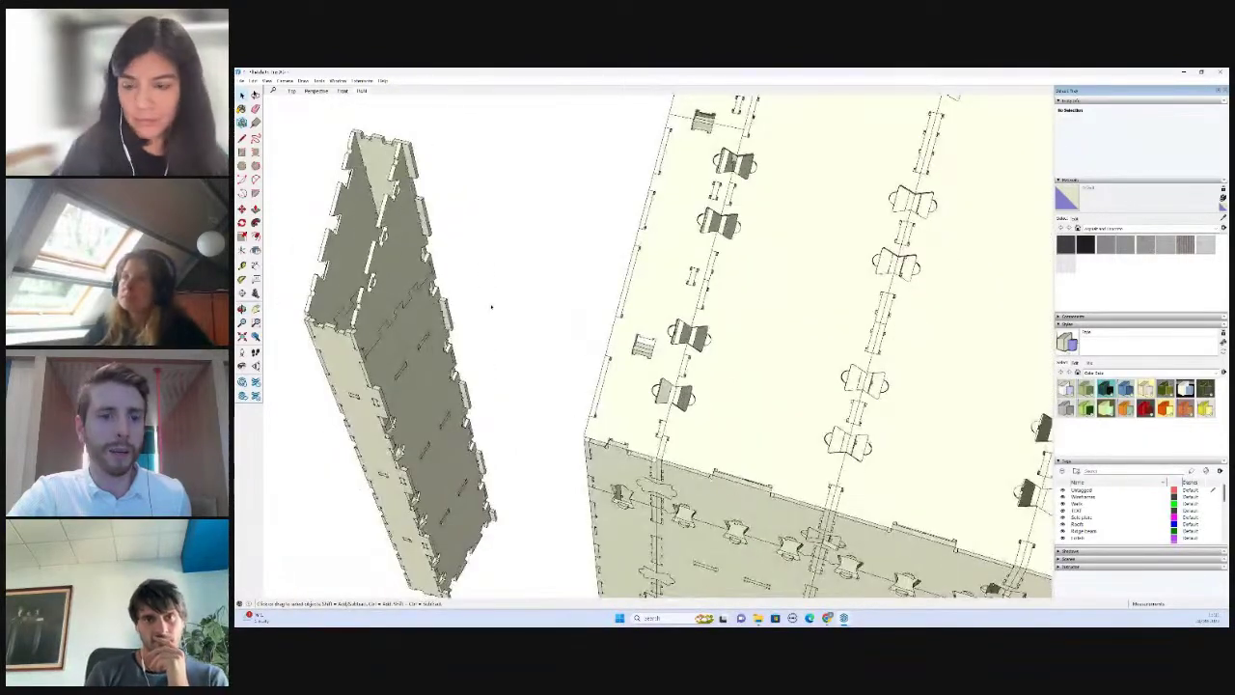
pyautogui.scroll(-3, 491, 307)
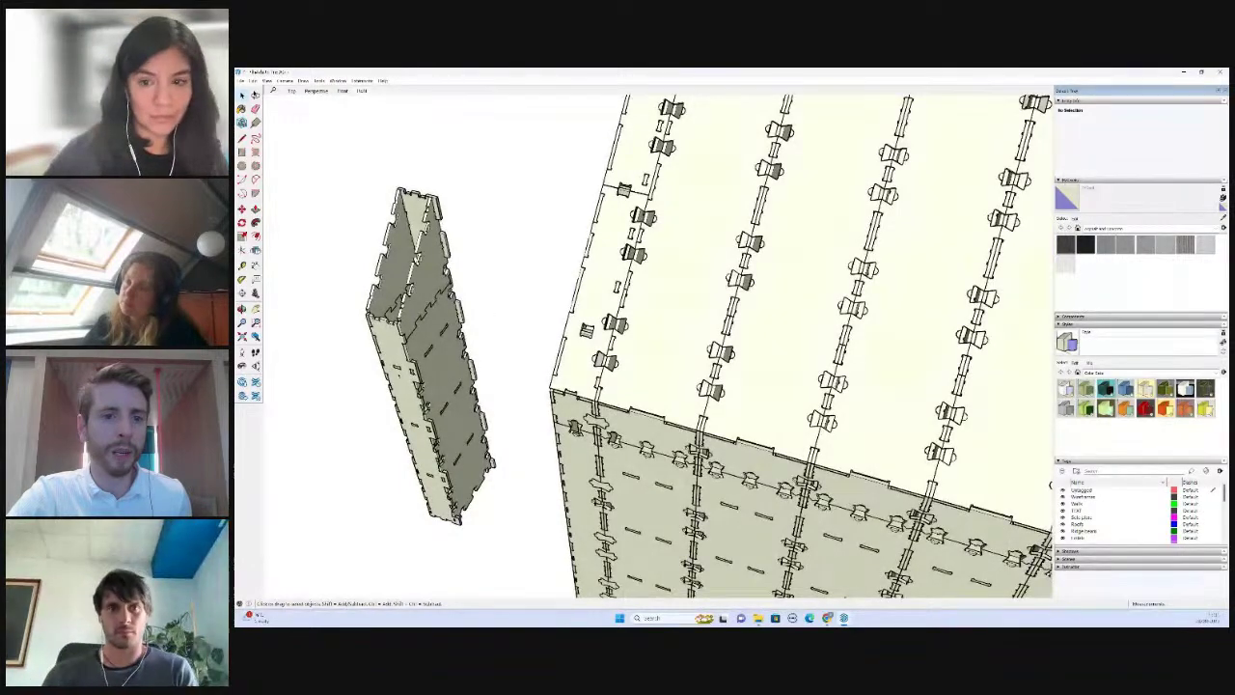
# - Move the matching wall block on the opposite side of the gable window out in front of the detailed house
pyautogui.moveTo(488, 311)
pyautogui.mouseDown(button='middle')
pyautogui.moveTo(695, 340)
pyautogui.moveTo(724, 328)
pyautogui.moveTo(791, 235)
pyautogui.mouseUp(button='middle')
pyautogui.scroll(-2, 550, 289)
pyautogui.click(564, 289)
pyautogui.press('m')
pyautogui.click(576, 439)
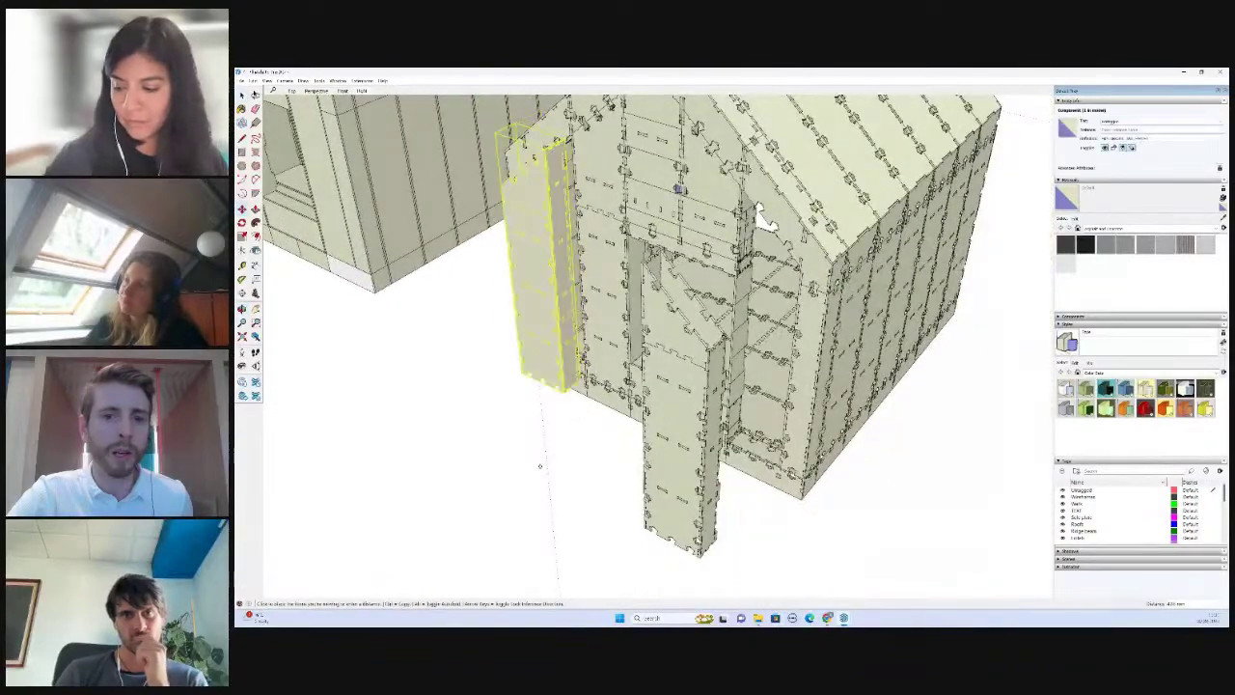
pyautogui.click(470, 536)
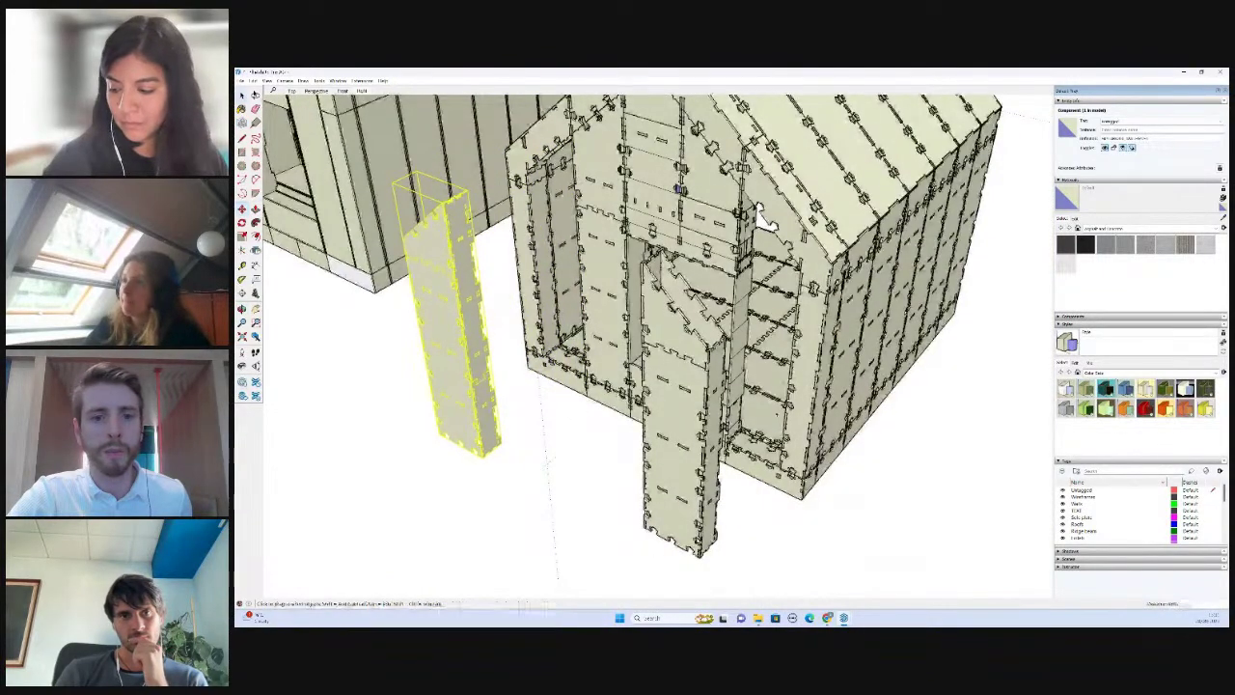
# - Compare the two pulled-out gable blocks from above and from the side, with both deselected
pyautogui.moveTo(573, 496); pyautogui.dragTo(518, 525, button='middle')
pyautogui.moveTo(637, 387); pyautogui.dragTo(594, 435, button='middle')
pyautogui.scroll(-3, 618, 473)
pyautogui.click(489, 245)
pyautogui.scroll(3, 498, 264)
pyautogui.scroll(1, 498, 264)
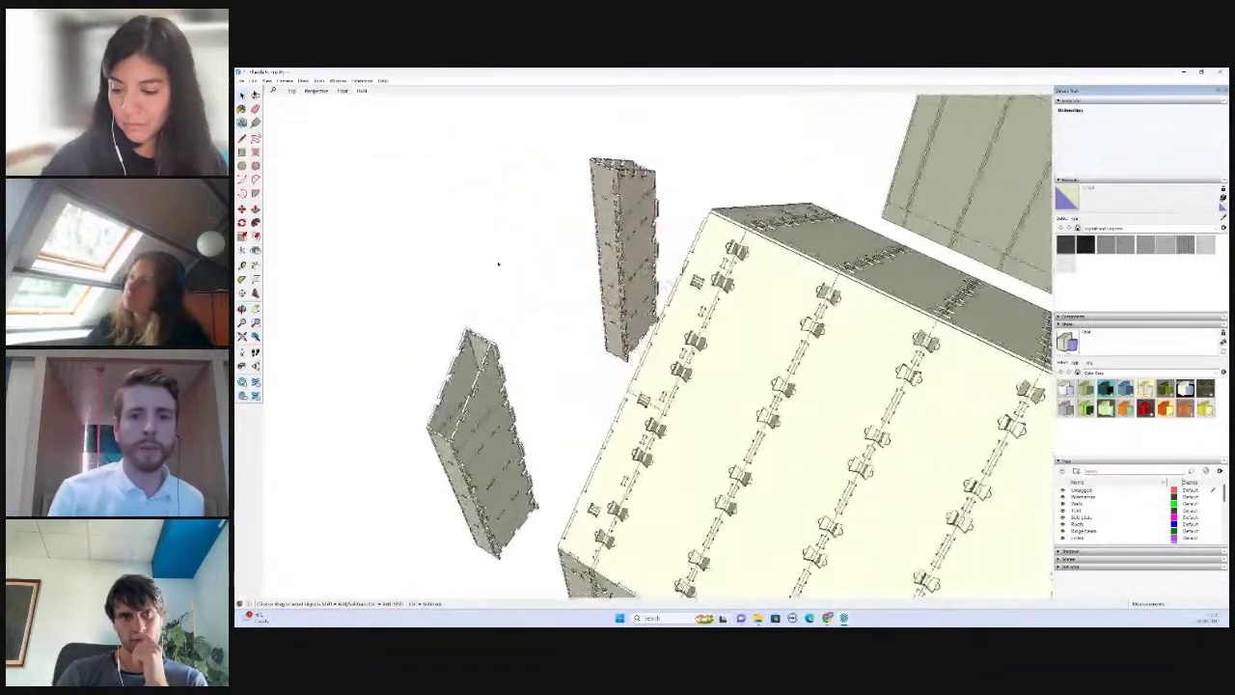
pyautogui.scroll(1, 498, 263)
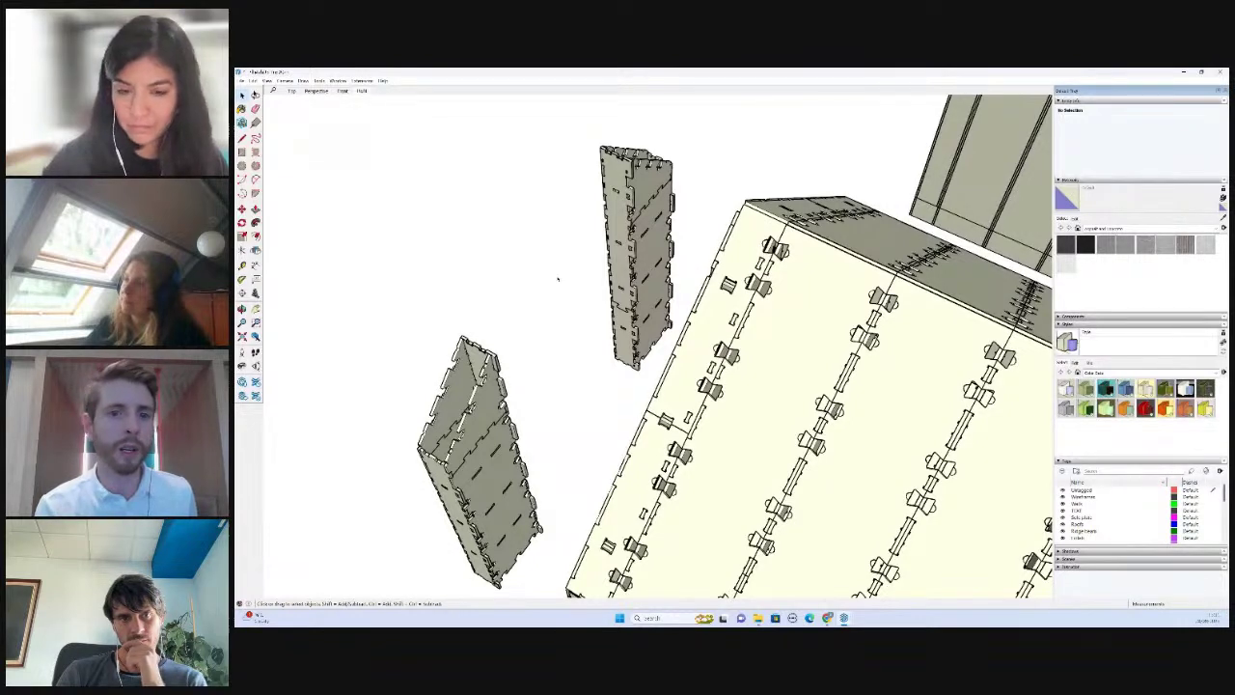
pyautogui.scroll(-3, 557, 279)
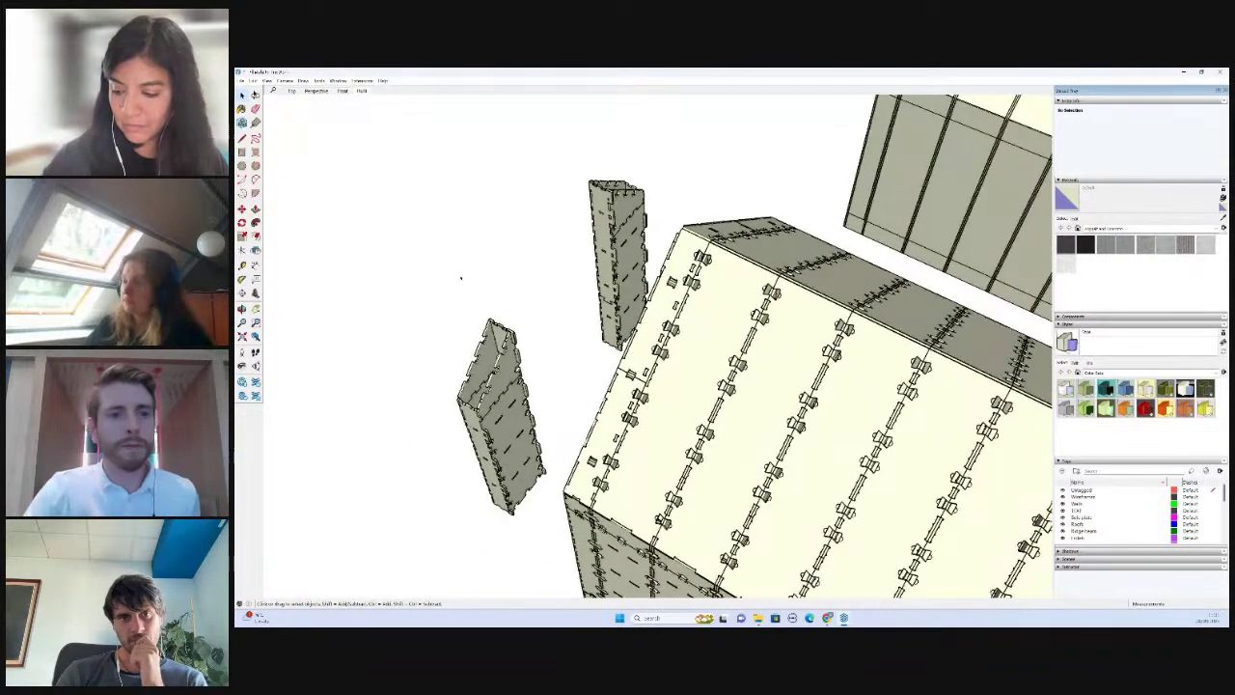
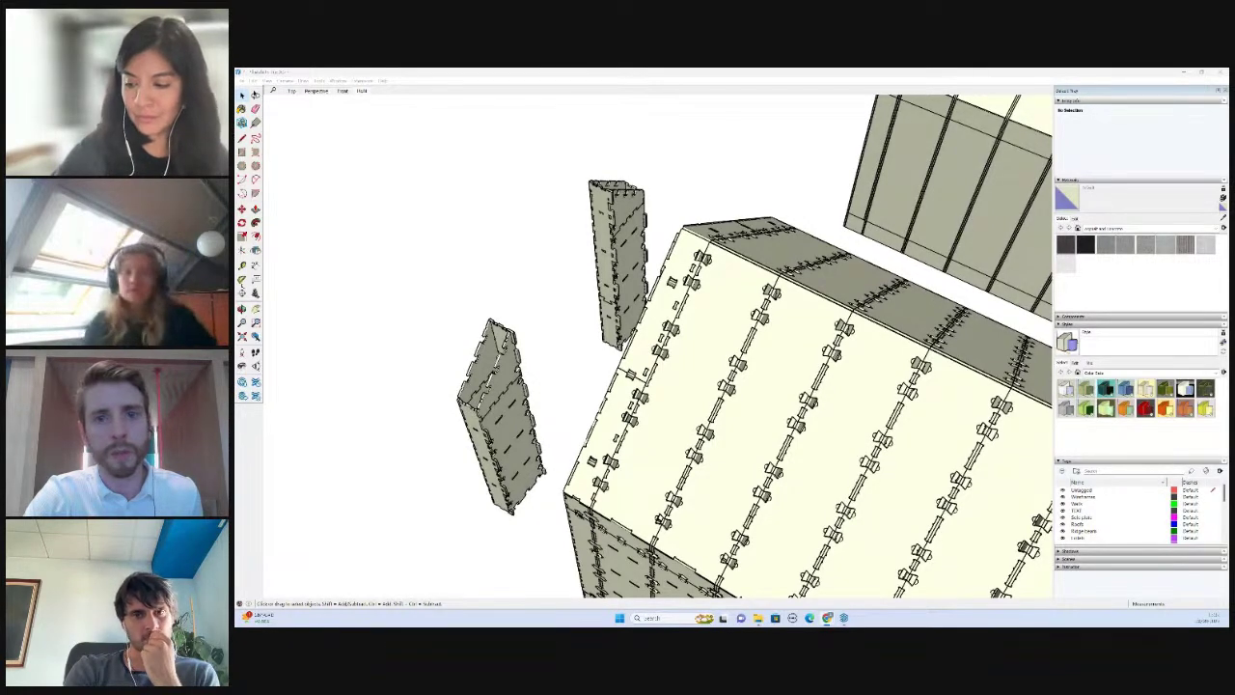
# - Undo the moves of both pulled-out gable blocks so they return to the detailed house, and clear the selection
pyautogui.click(487, 251)
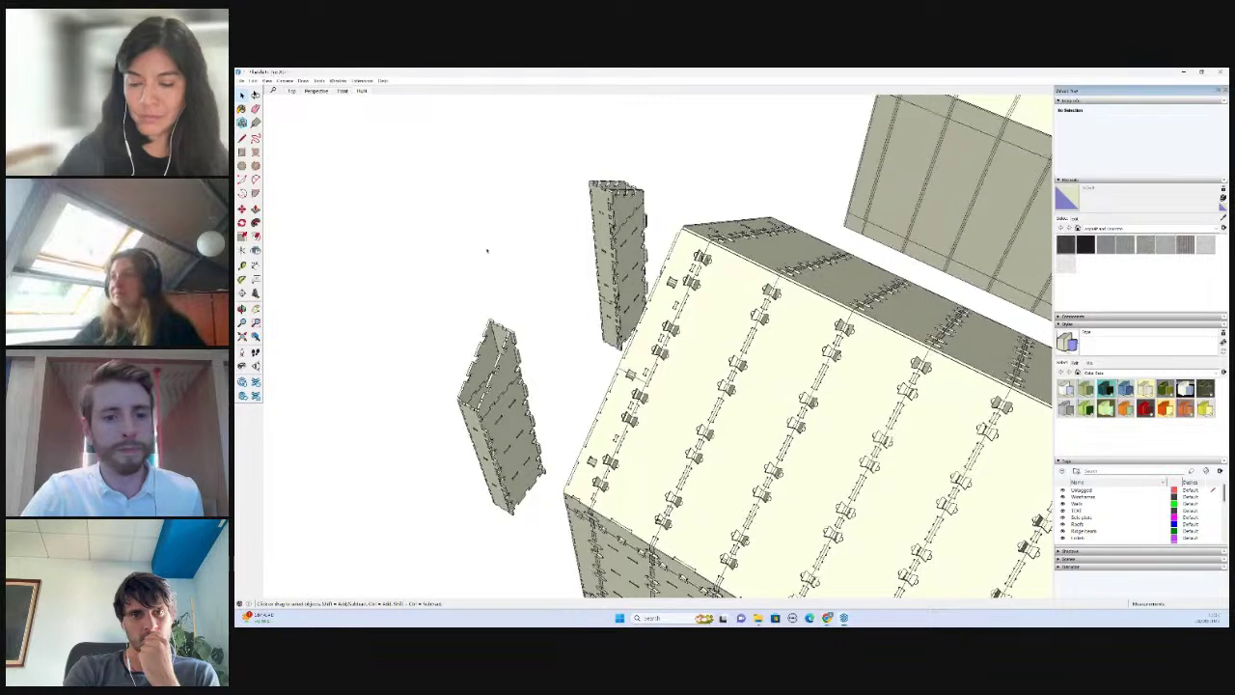
pyautogui.scroll(-1, 487, 250)
pyautogui.hotkey('ctrl', 'z')
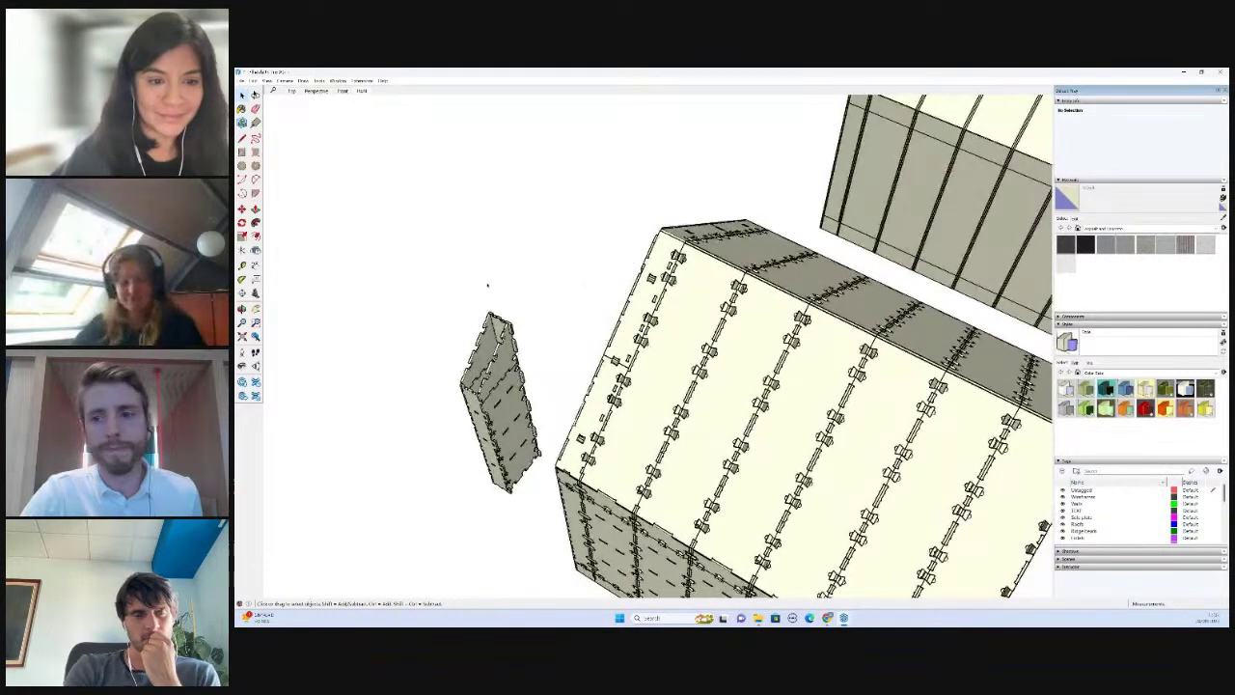
pyautogui.scroll(-1, 479, 286)
pyautogui.moveTo(891, 292); pyautogui.dragTo(994, 228, button='middle')
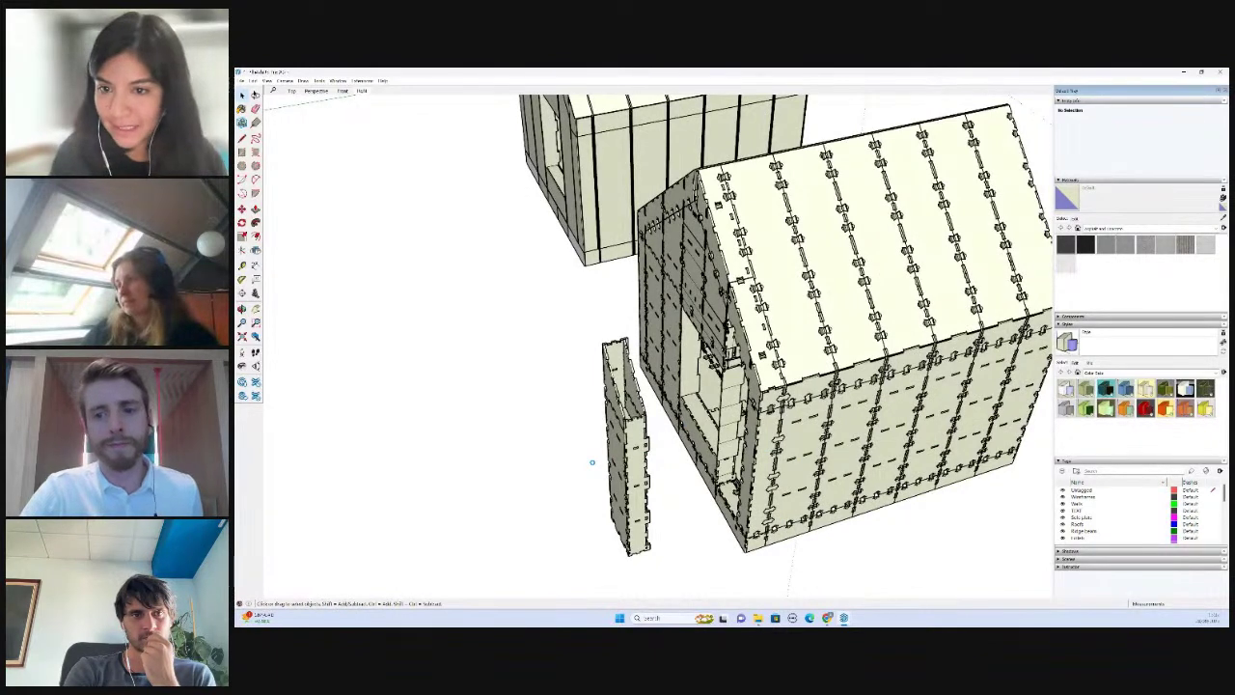
pyautogui.scroll(-1, 618, 315)
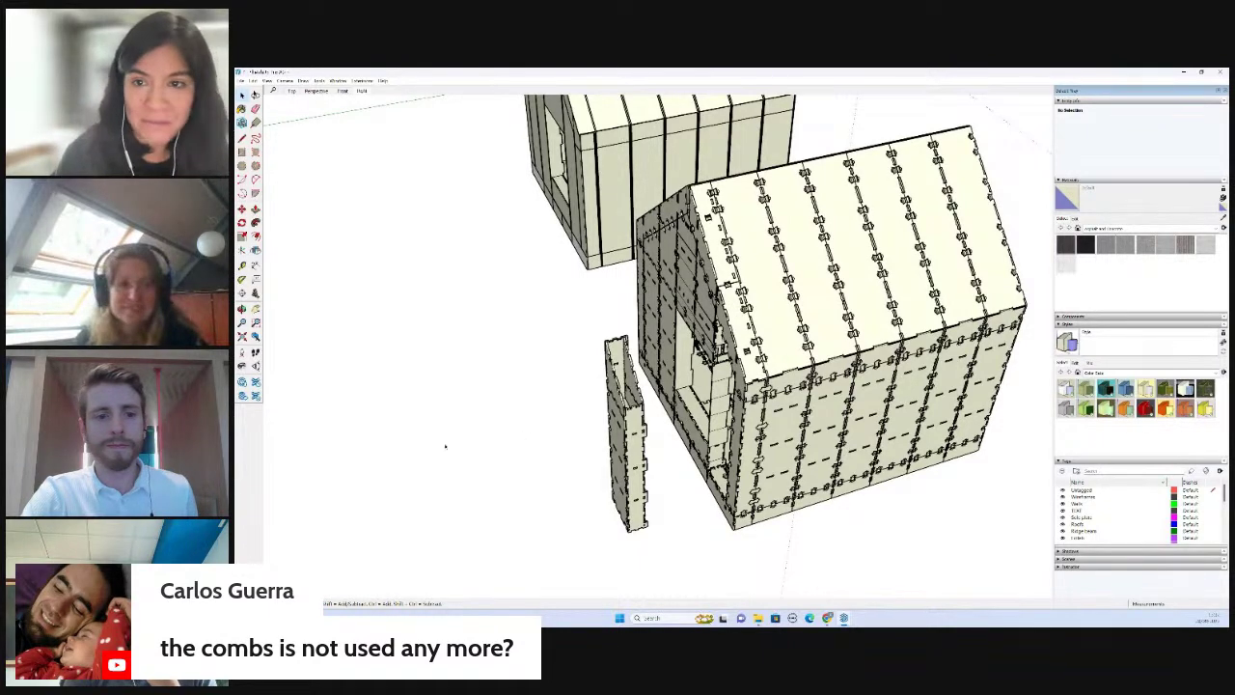
pyautogui.scroll(-1, 445, 446)
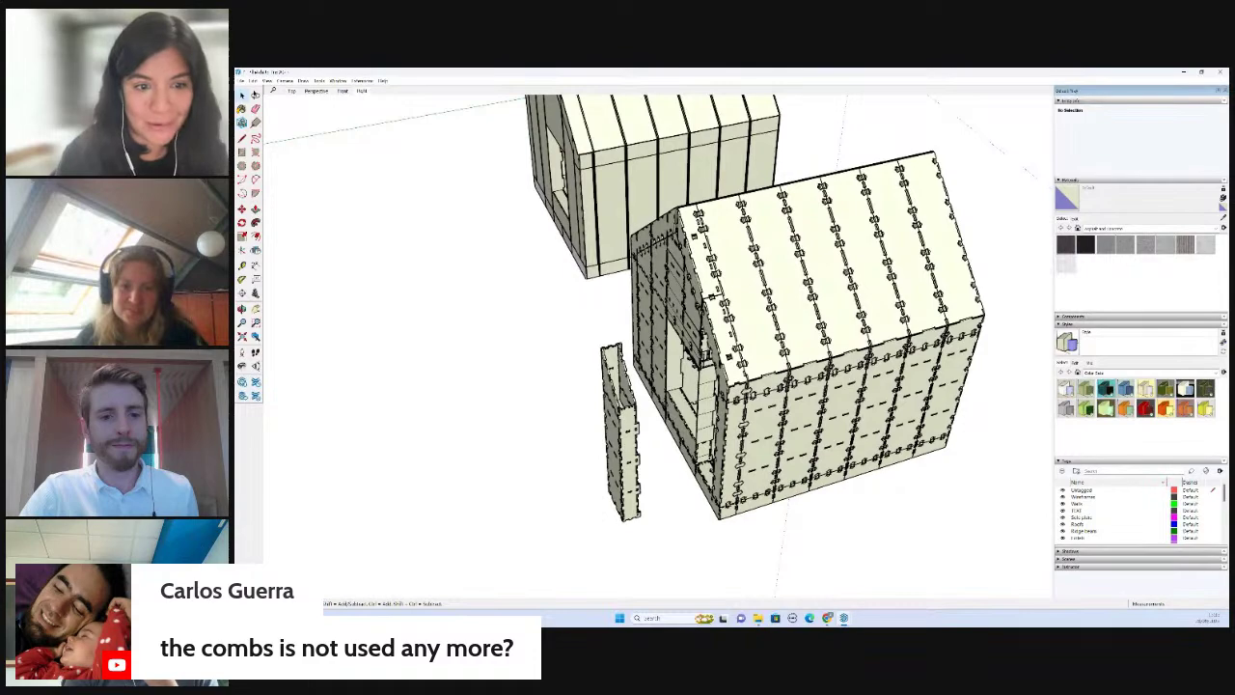
pyautogui.moveTo(487, 479); pyautogui.dragTo(605, 452, button='middle')
pyautogui.hotkey('ctrl', 'z')
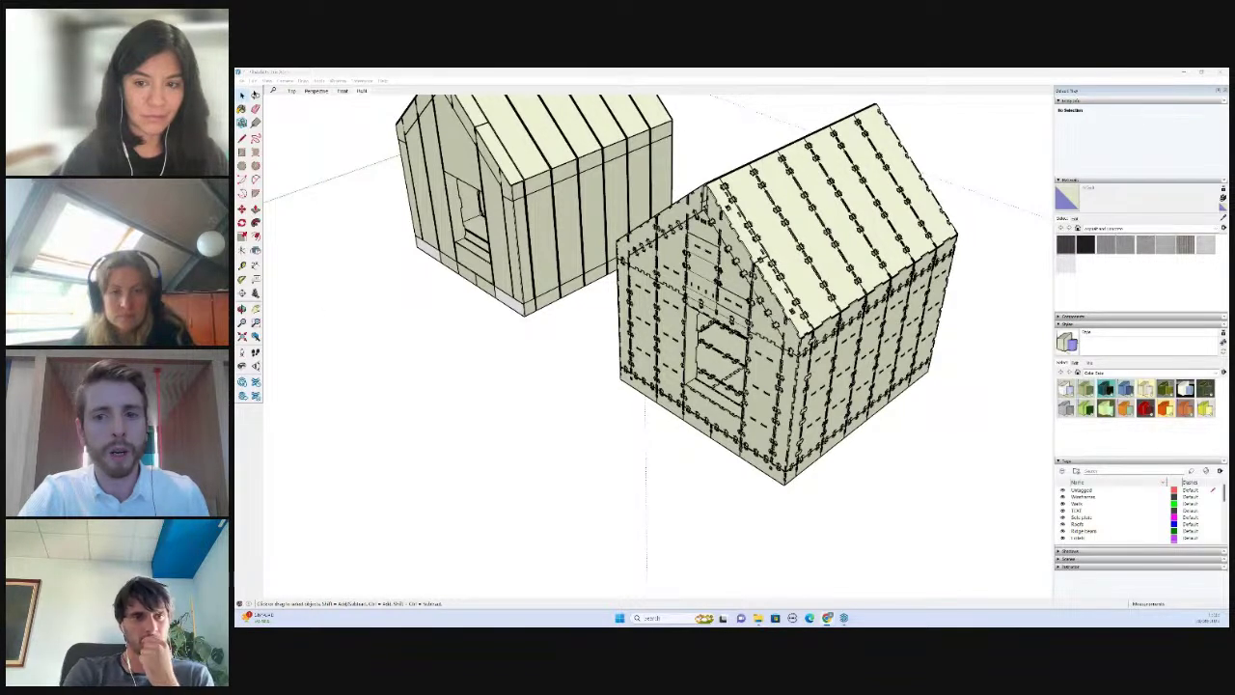
pyautogui.click(531, 396)
pyautogui.scroll(-1, 541, 398)
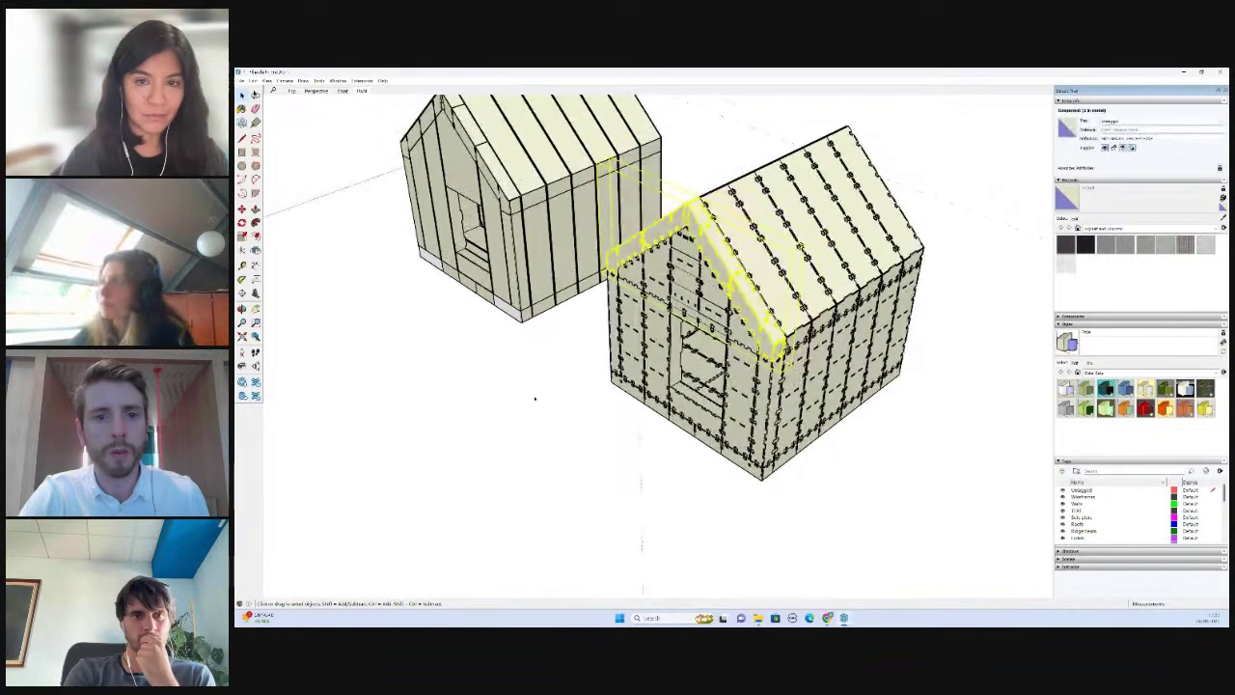
pyautogui.scroll(-1, 535, 398)
pyautogui.scroll(4, 782, 281)
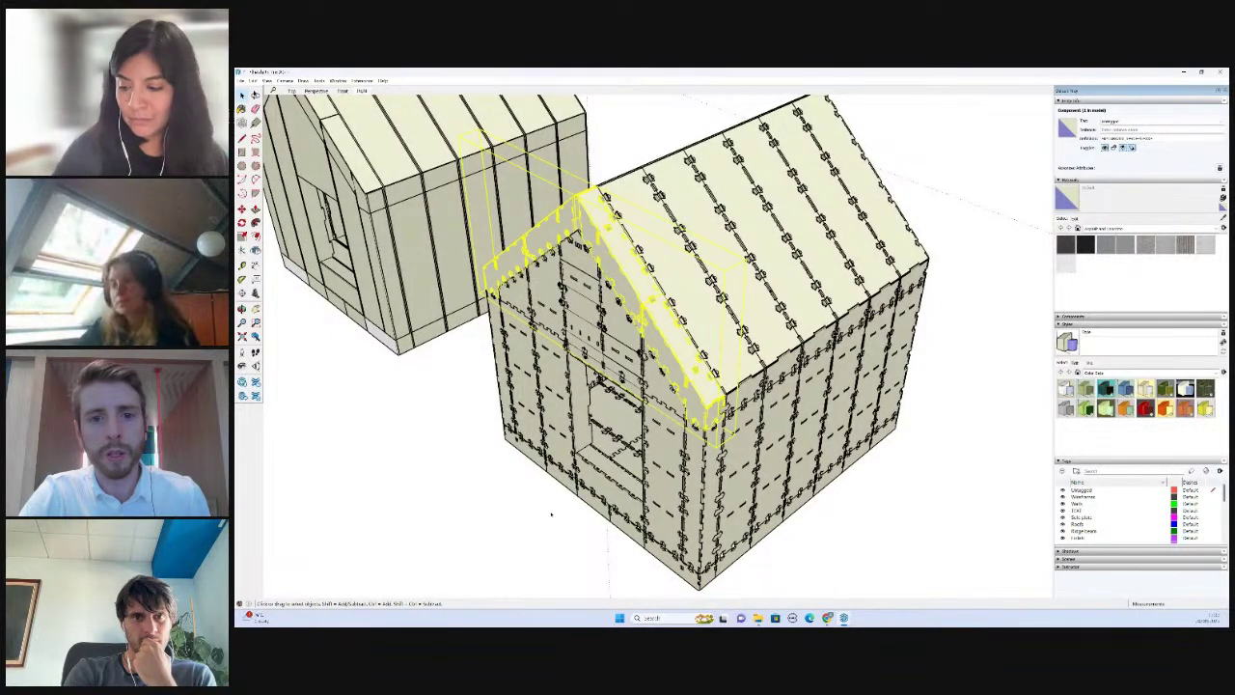
pyautogui.click(551, 514)
# - Open the connector group at the detailed house's front side-wall corner and copy its bow-tie connector onto the adjacent wall face
pyautogui.moveTo(810, 425); pyautogui.dragTo(808, 277, button='middle')
pyautogui.scroll(3, 737, 266)
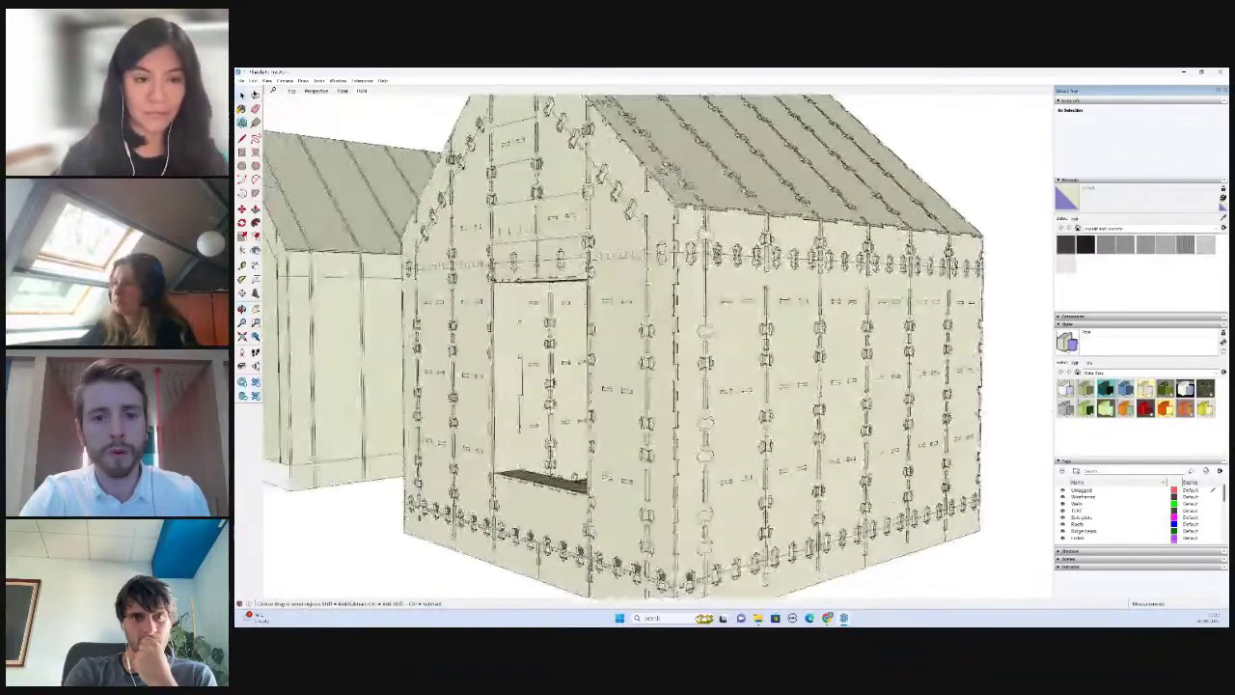
pyautogui.moveTo(985, 253); pyautogui.dragTo(965, 359, button='middle')
pyautogui.scroll(3, 768, 349)
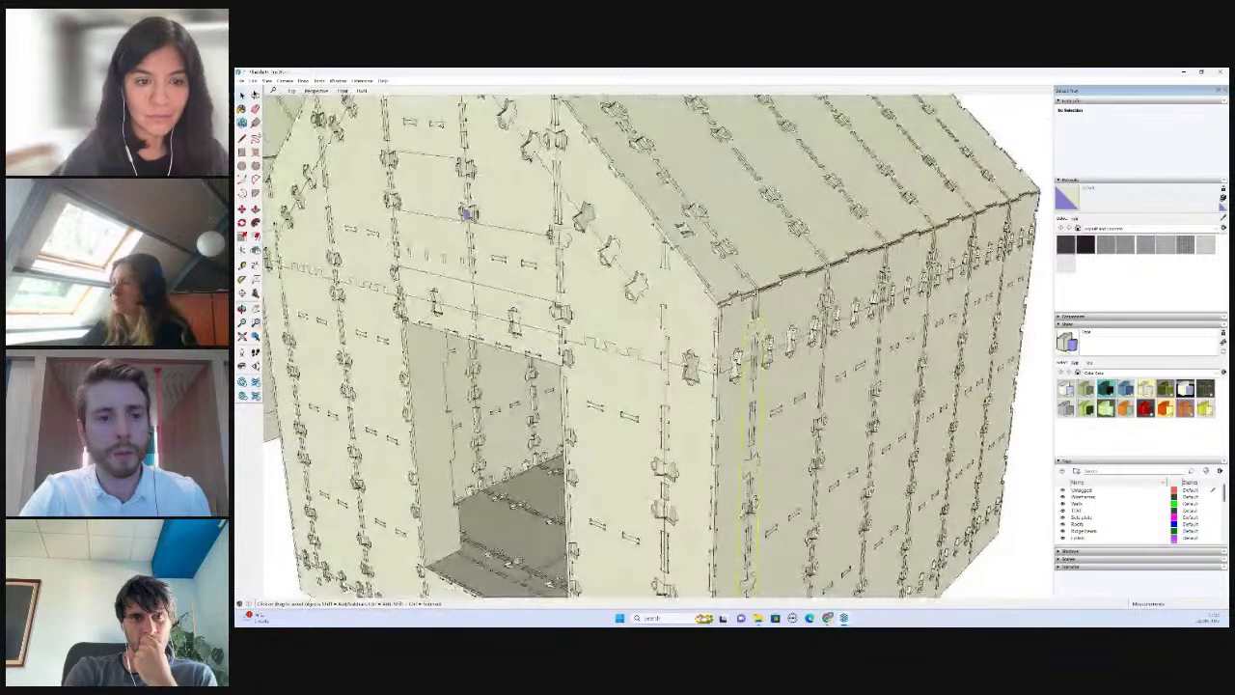
pyautogui.doubleClick(758, 335)
pyautogui.scroll(4, 757, 336)
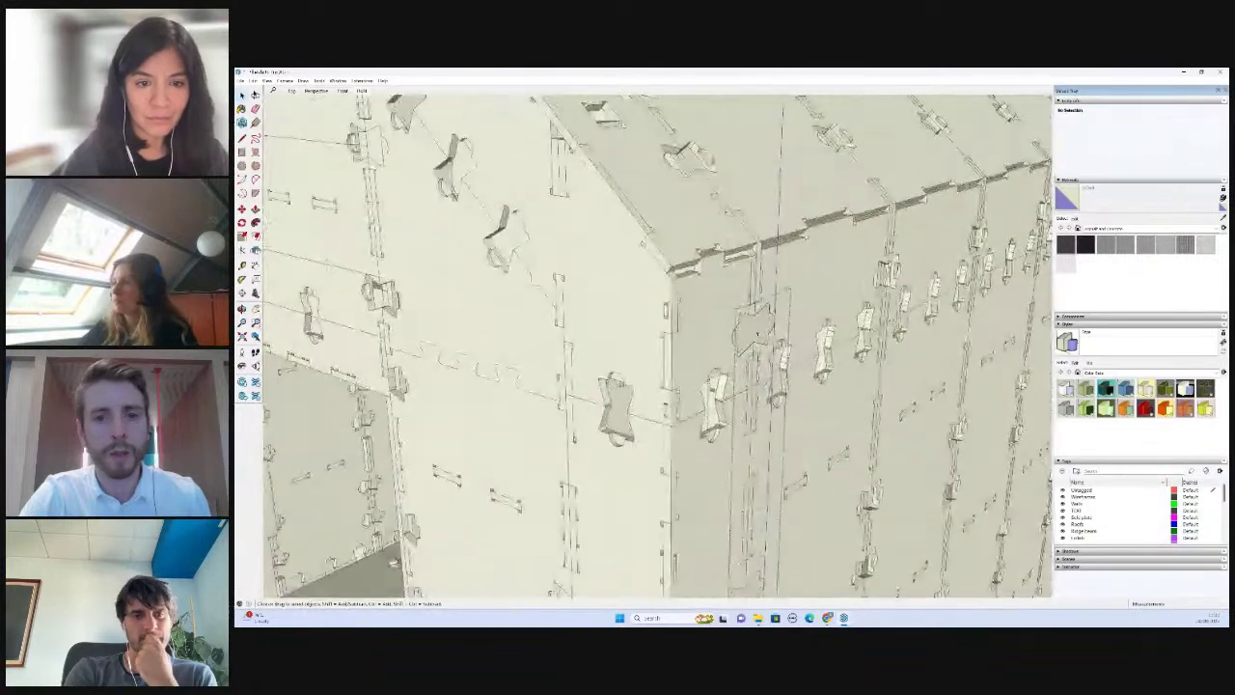
pyautogui.click(758, 334)
pyautogui.press('m')
pyautogui.click(757, 334)
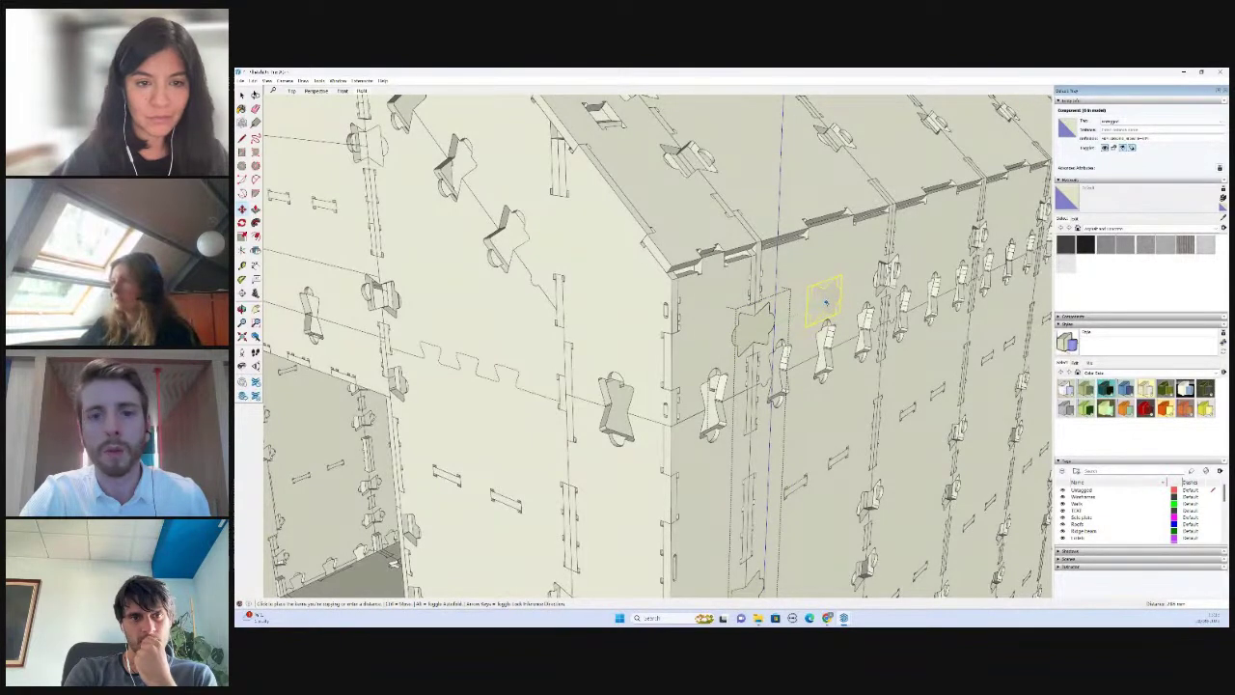
pyautogui.click(826, 302)
pyautogui.press('space')
# - Rotate the copied bow-tie connector upright about its centre
pyautogui.press('q')
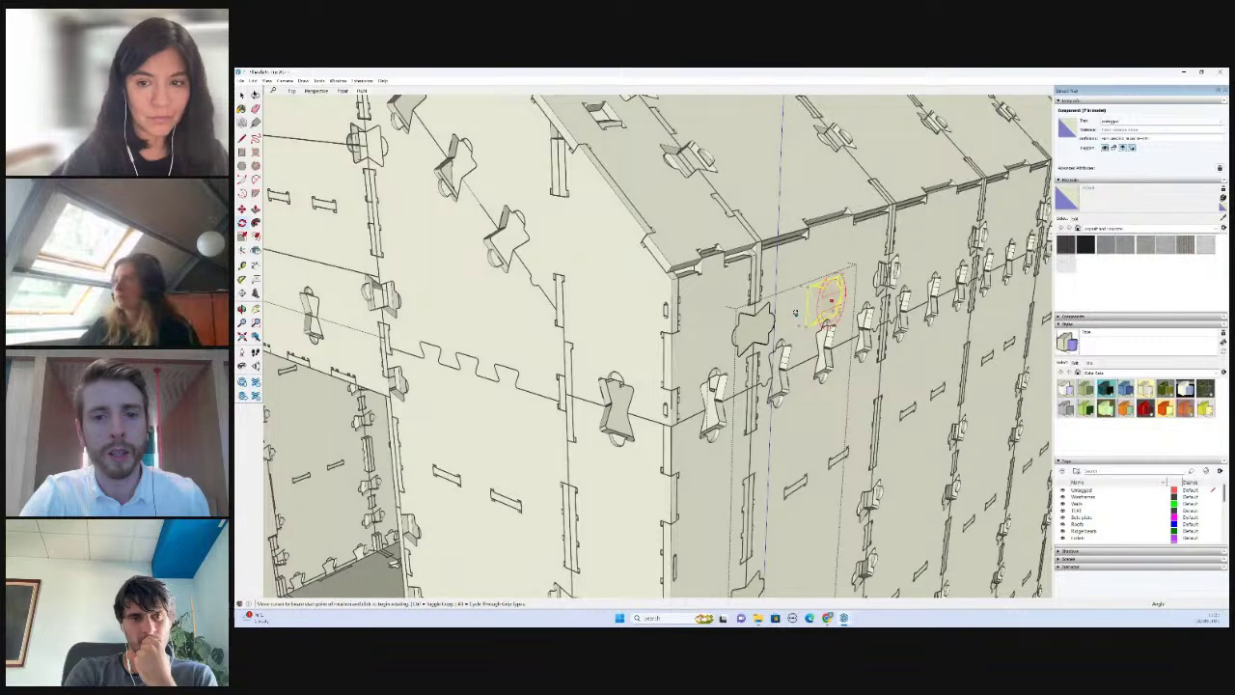
pyautogui.click(827, 302)
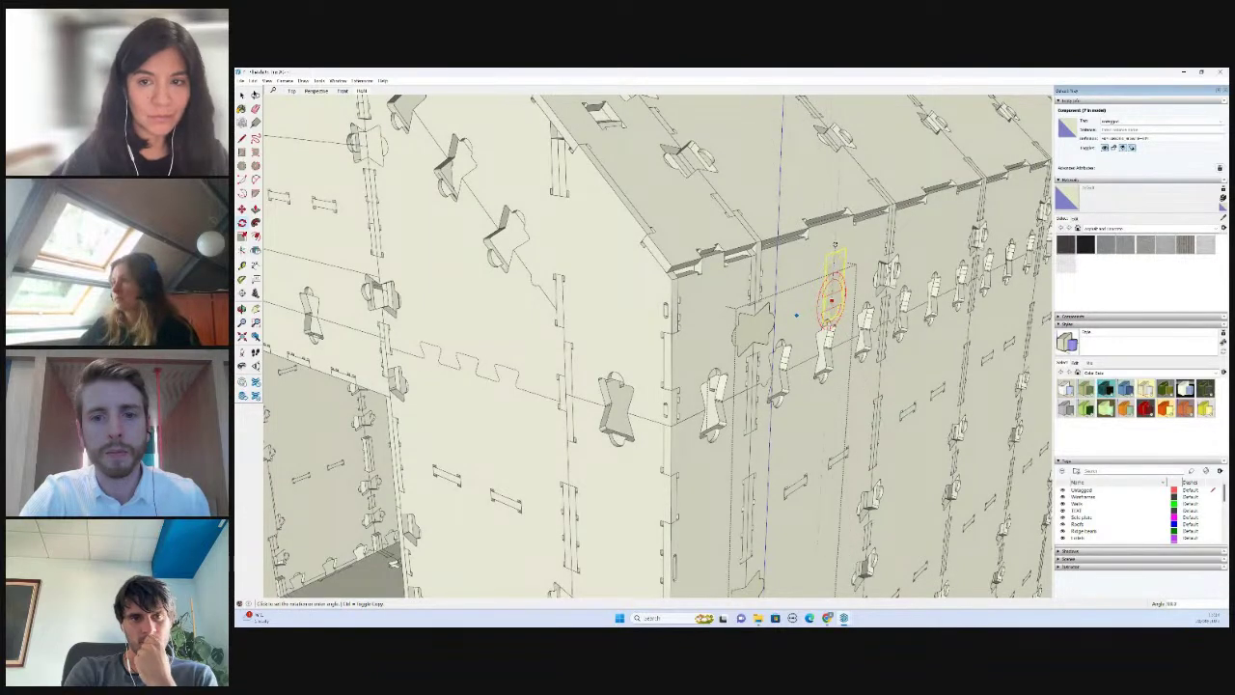
pyautogui.press('Escape')
# - Copy the upright bow-tie connector into the three empty slots along the horizontal joint near the side wall's front corner
pyautogui.press('m')
pyautogui.click(831, 262)
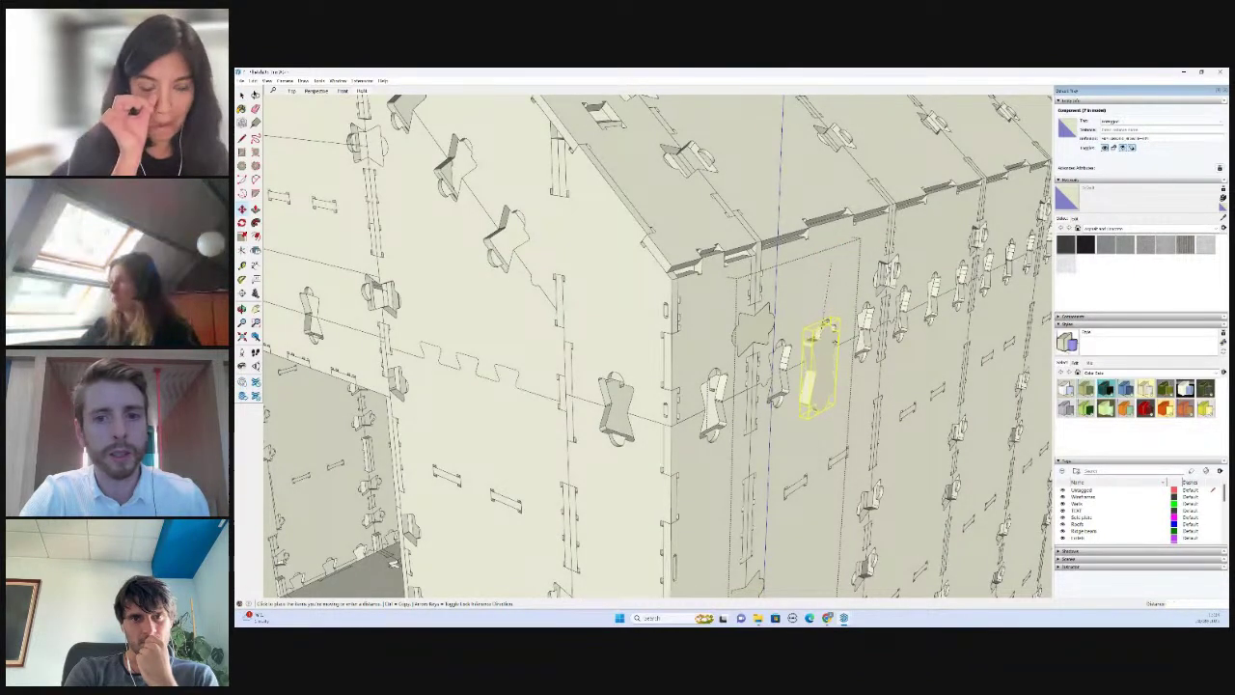
pyautogui.scroll(5, 815, 328)
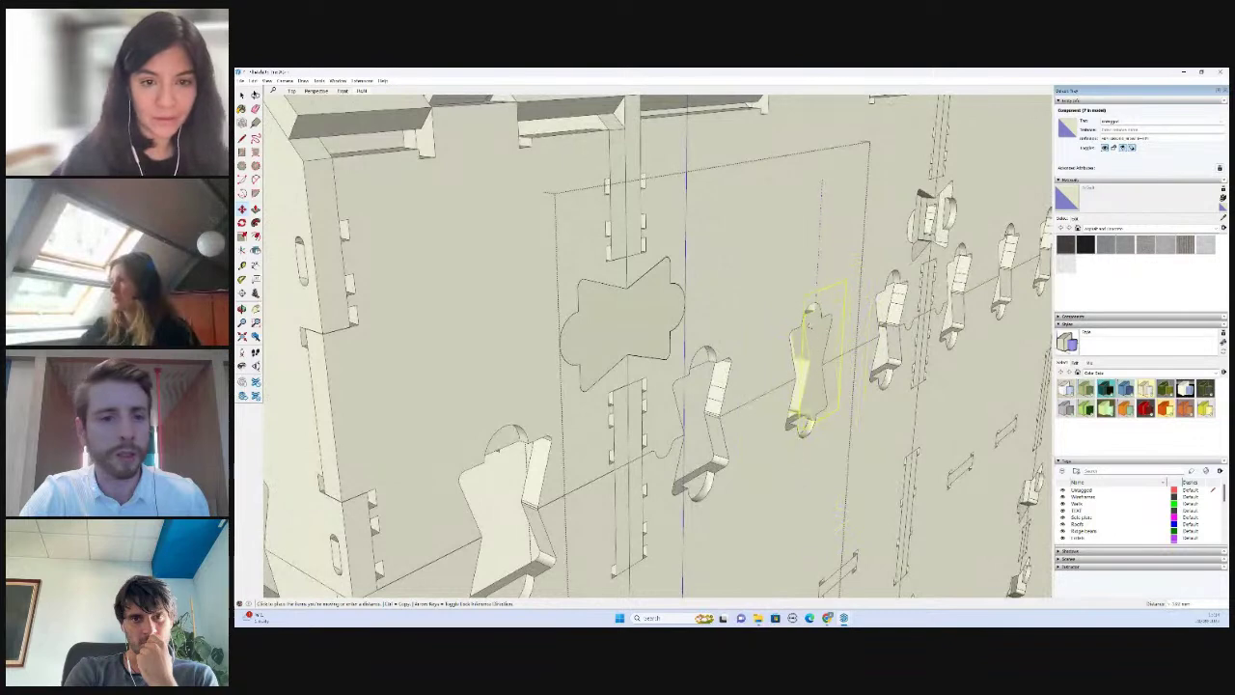
pyautogui.click(800, 326)
pyautogui.click(801, 326)
pyautogui.click(689, 375)
pyautogui.click(689, 374)
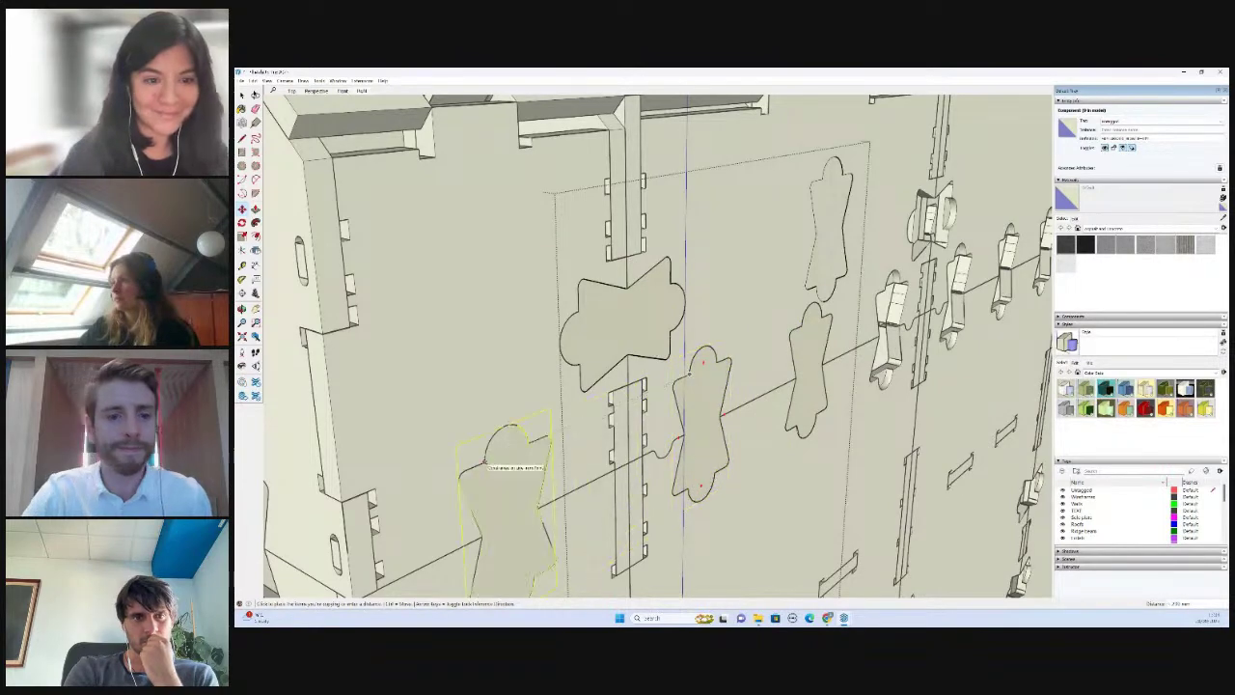
pyautogui.click(484, 463)
# - Delete the spare upright connector above the filled slots and close the connector group
pyautogui.press('space')
pyautogui.scroll(-5, 677, 378)
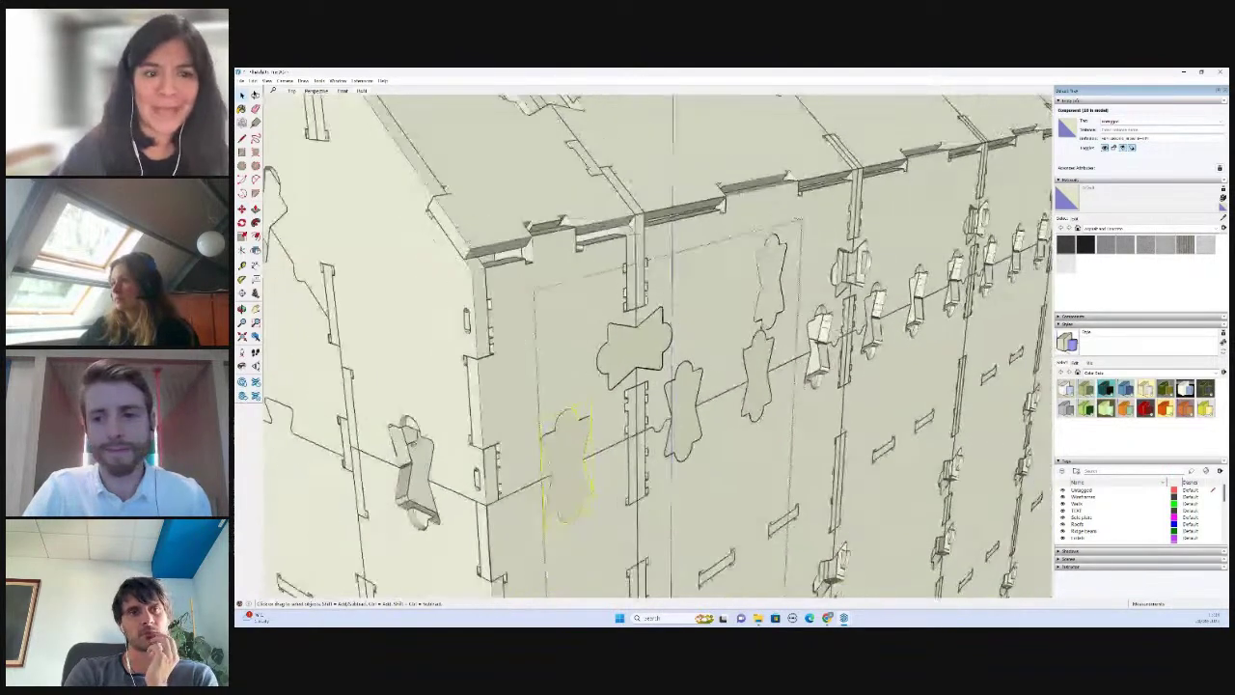
pyautogui.keyDown('shift'); pyautogui.click(767, 304); pyautogui.keyUp('shift')
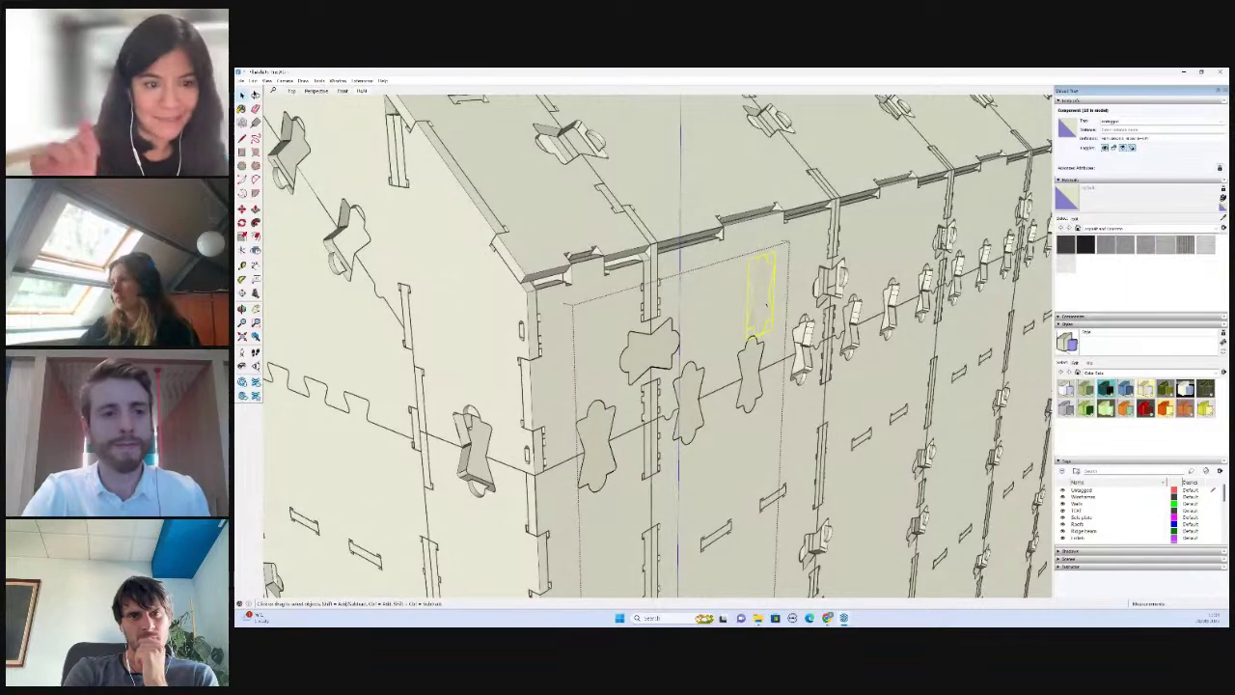
pyautogui.click(713, 259)
pyautogui.scroll(-5, 713, 259)
pyautogui.scroll(-2, 724, 252)
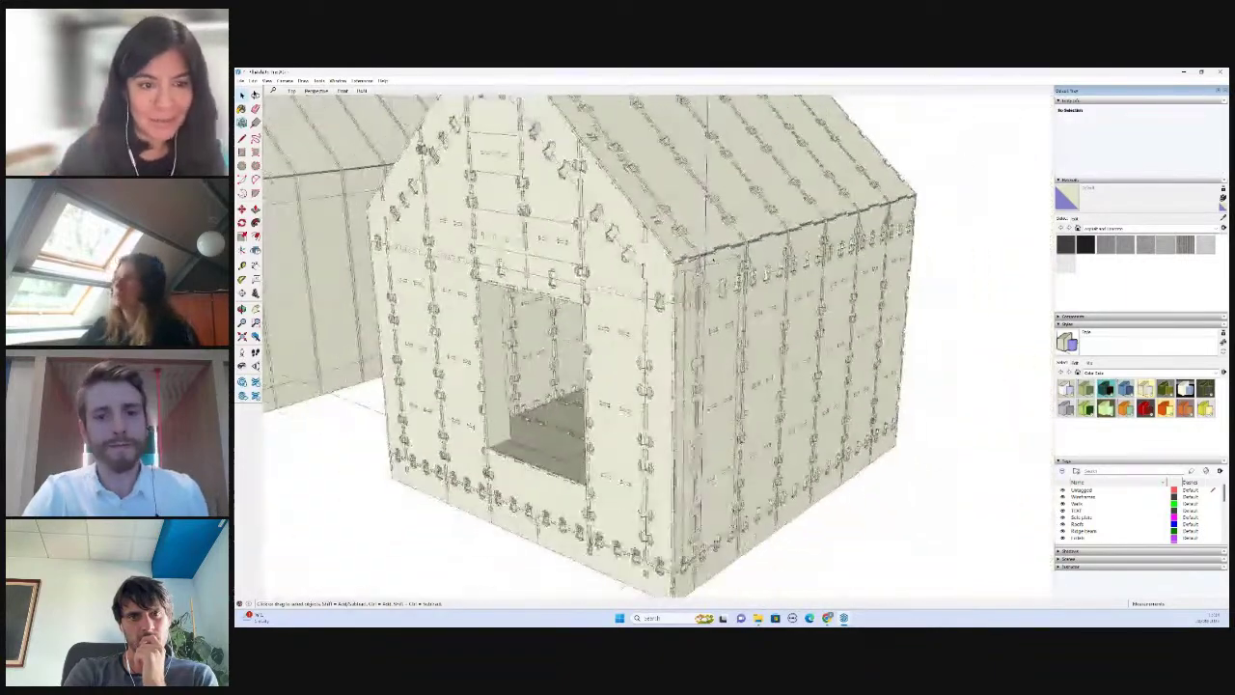
pyautogui.scroll(3, 765, 526)
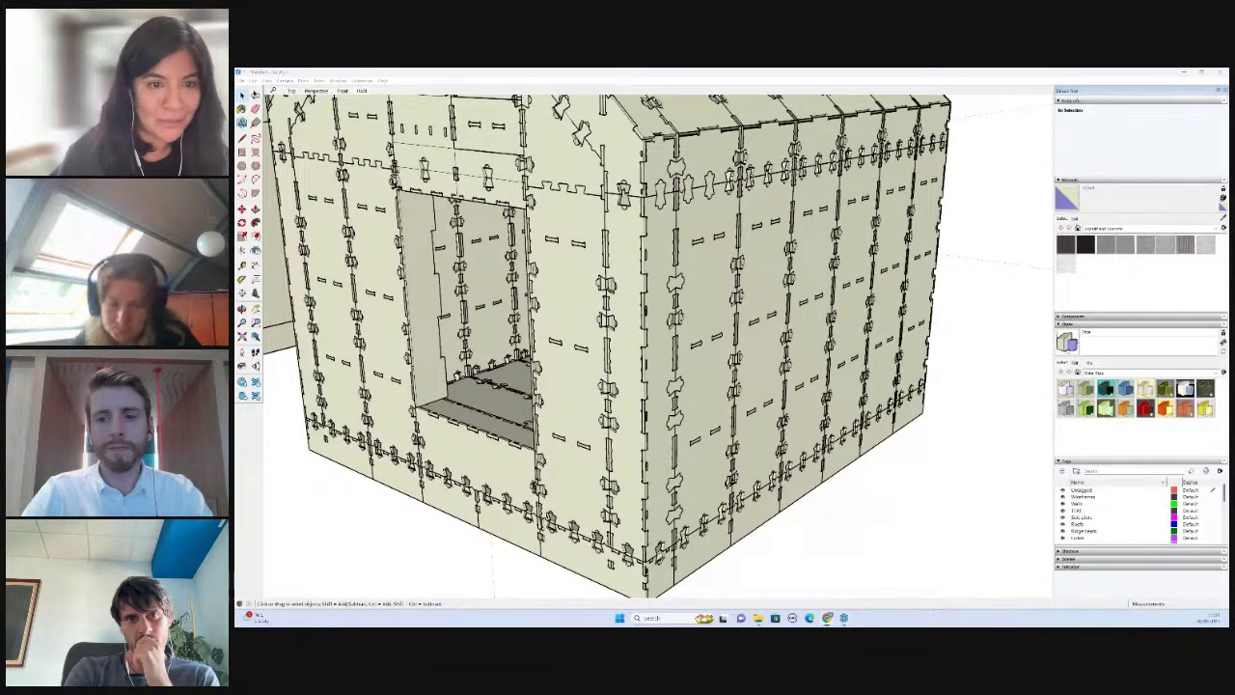
# - Examine the underside of the detailed house, focusing on the open edge cavity and the floor cassettes at the front corner
pyautogui.scroll(-2, 747, 391)
pyautogui.moveTo(737, 440)
pyautogui.mouseDown(button='middle')
pyautogui.moveTo(698, 387)
pyautogui.moveTo(362, 347)
pyautogui.moveTo(364, 334)
pyautogui.mouseUp(button='middle')
pyautogui.scroll(-3, 364, 334)
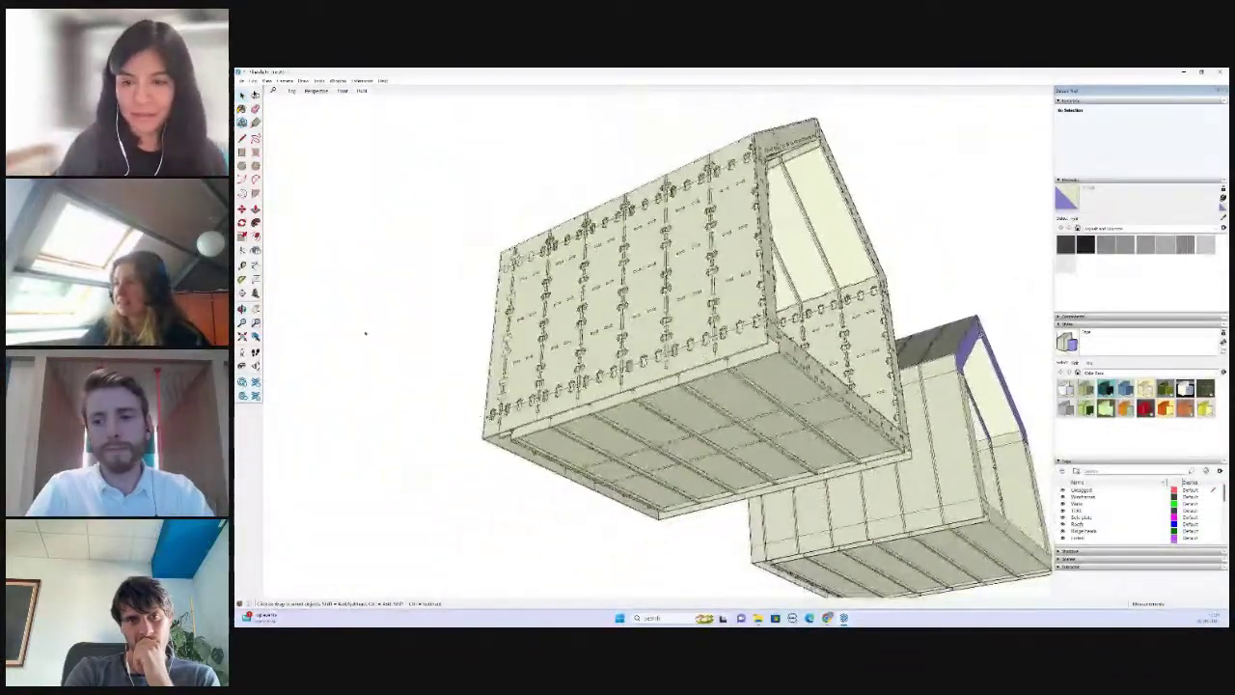
pyautogui.scroll(3, 560, 477)
pyautogui.moveTo(559, 477); pyautogui.dragTo(712, 430, button='middle')
pyautogui.scroll(2, 618, 446)
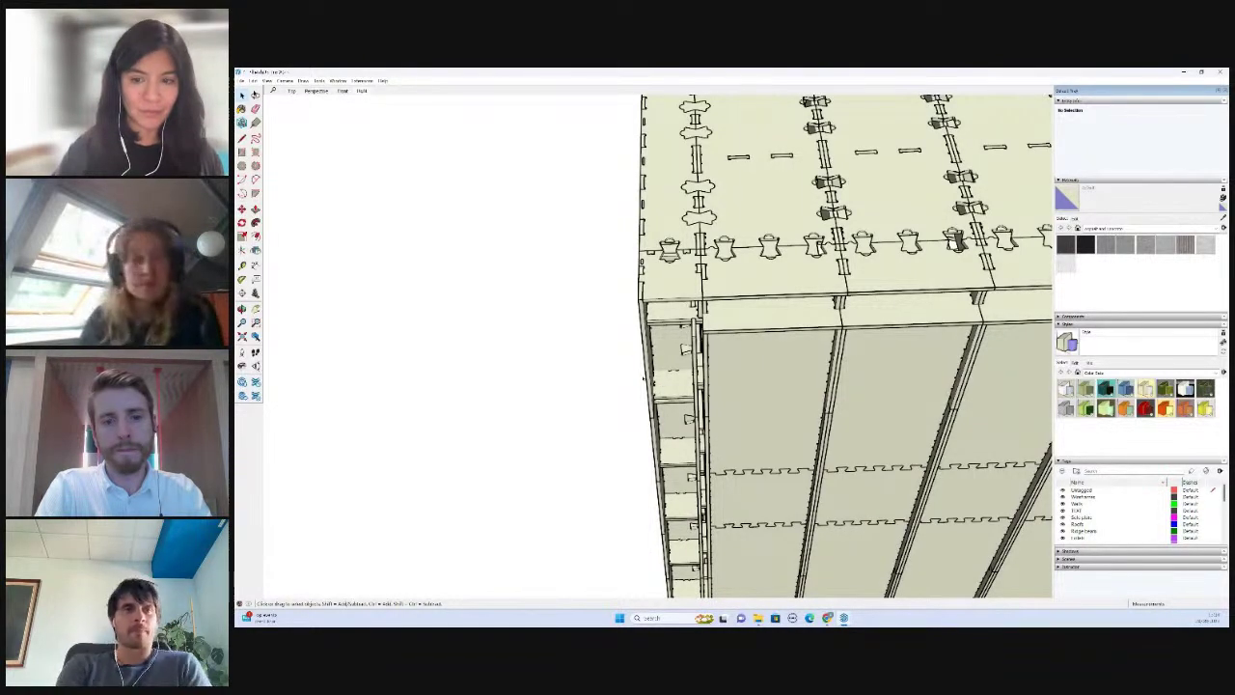
pyautogui.scroll(-2, 780, 347)
pyautogui.moveTo(780, 348); pyautogui.dragTo(604, 331, button='middle')
pyautogui.scroll(2, 471, 320)
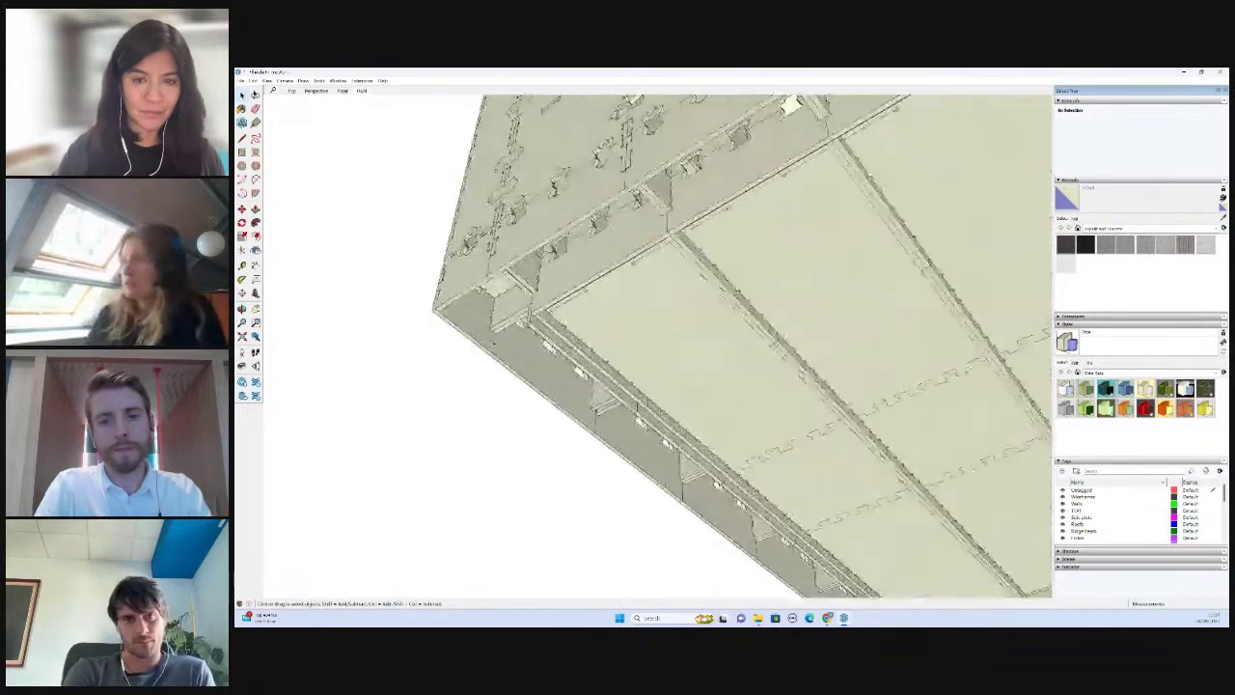
pyautogui.scroll(1, 594, 413)
pyautogui.moveTo(595, 413); pyautogui.dragTo(727, 536, button='middle')
pyautogui.scroll(-1, 694, 373)
pyautogui.scroll(-3, 693, 372)
pyautogui.scroll(3, 733, 535)
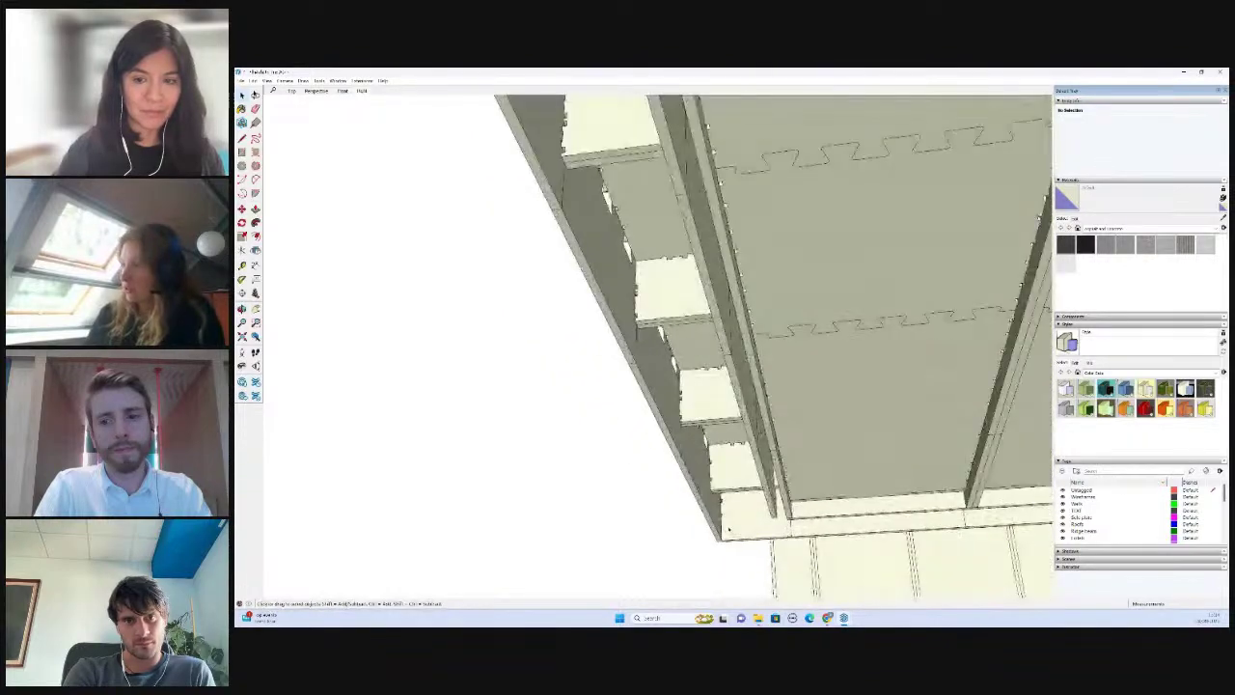
pyautogui.scroll(2, 727, 529)
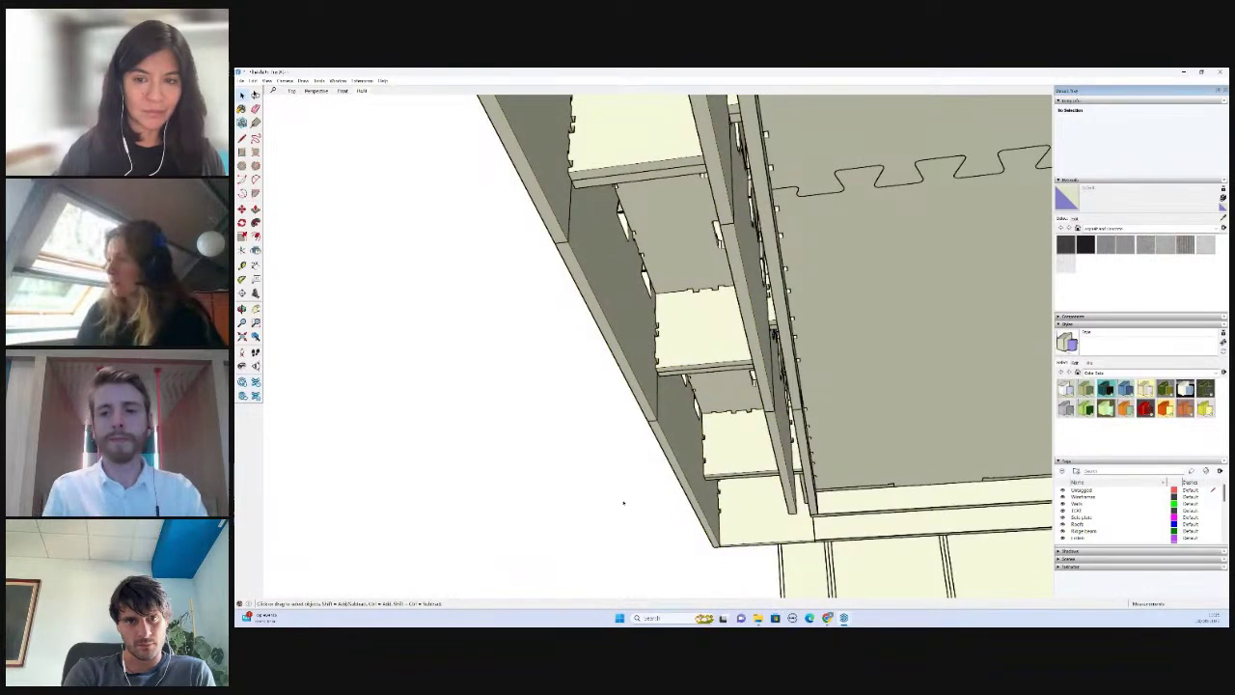
# - Draw a small rectangle on the side wall's face, starting at its bottom front corner
pyautogui.click(241, 151)
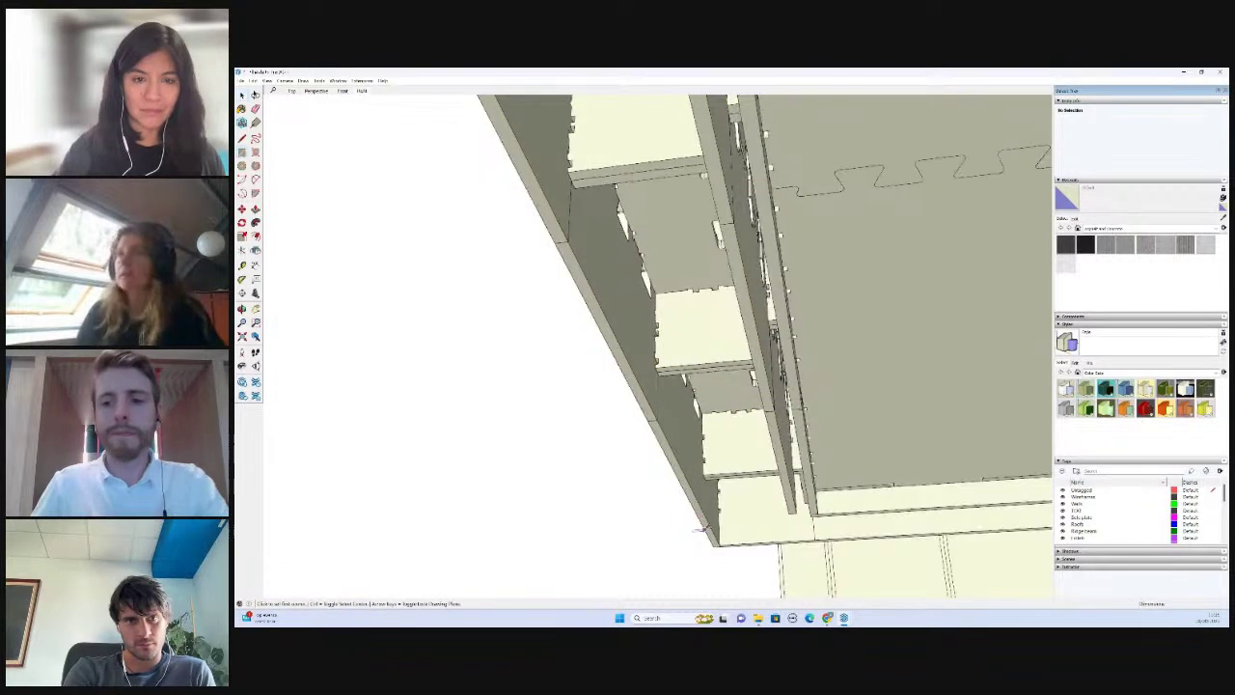
pyautogui.scroll(2, 704, 530)
pyautogui.scroll(-2, 576, 514)
pyautogui.moveTo(704, 482); pyautogui.dragTo(745, 505, button='middle')
pyautogui.moveTo(668, 446); pyautogui.dragTo(627, 446, button='middle')
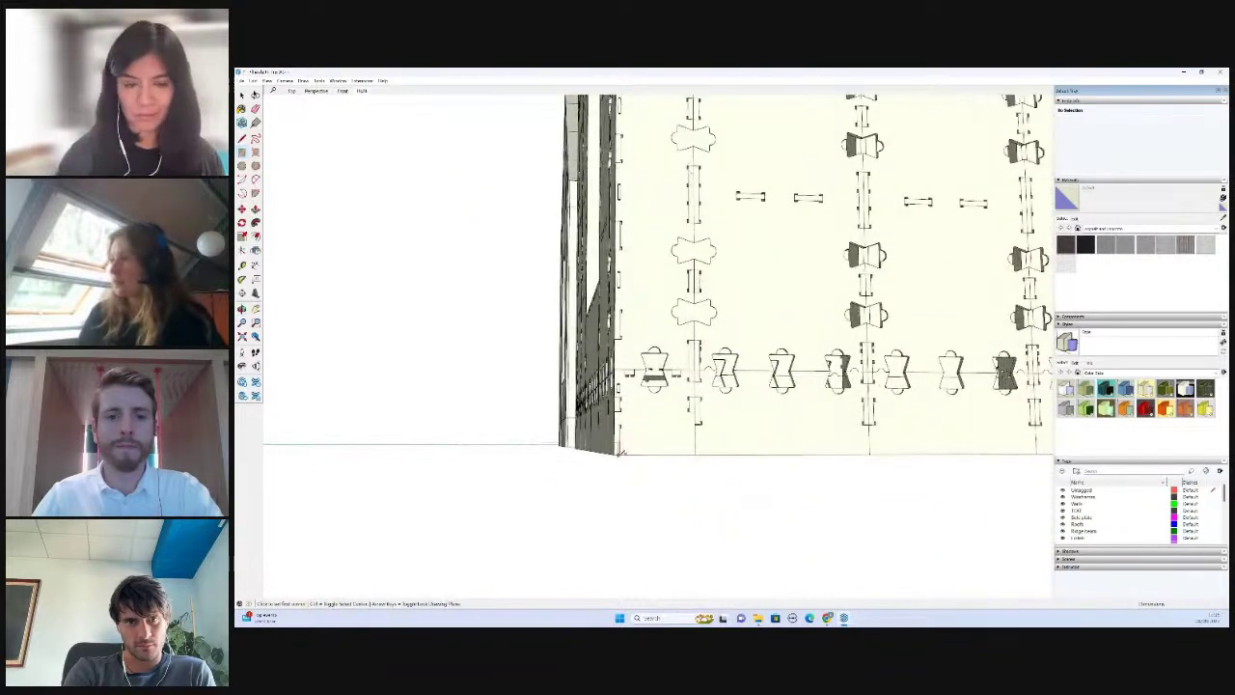
pyautogui.click(621, 452)
pyautogui.scroll(1, 693, 437)
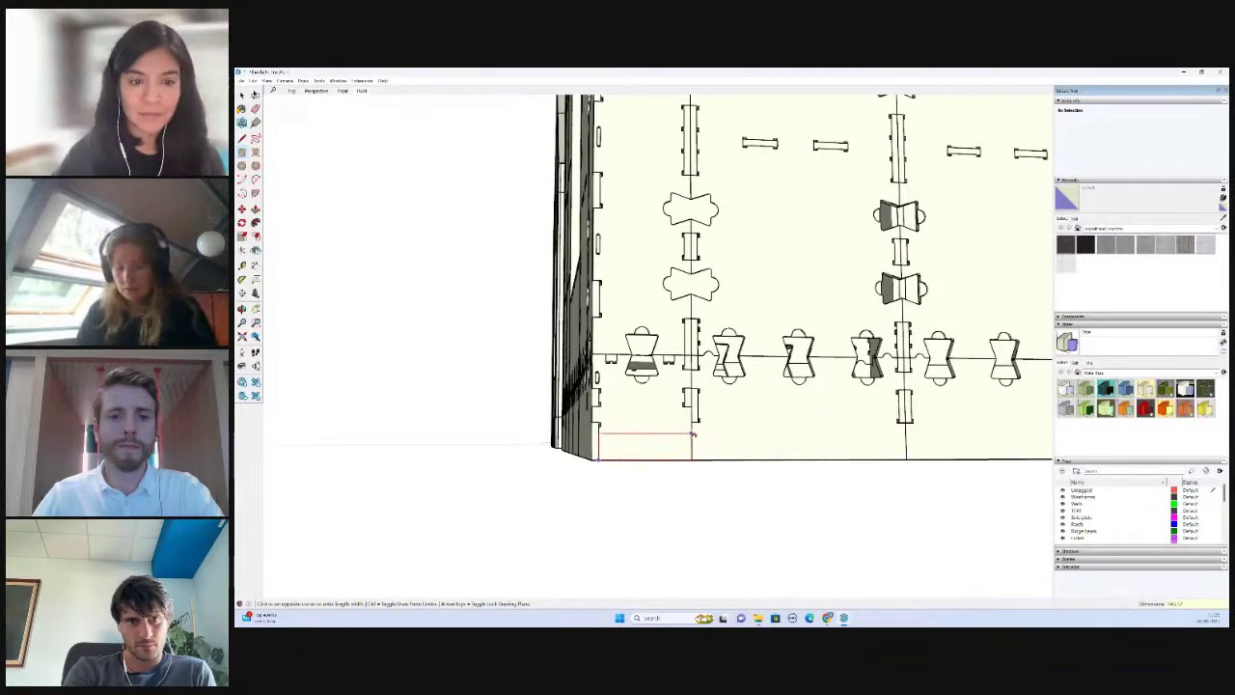
pyautogui.press('Return')
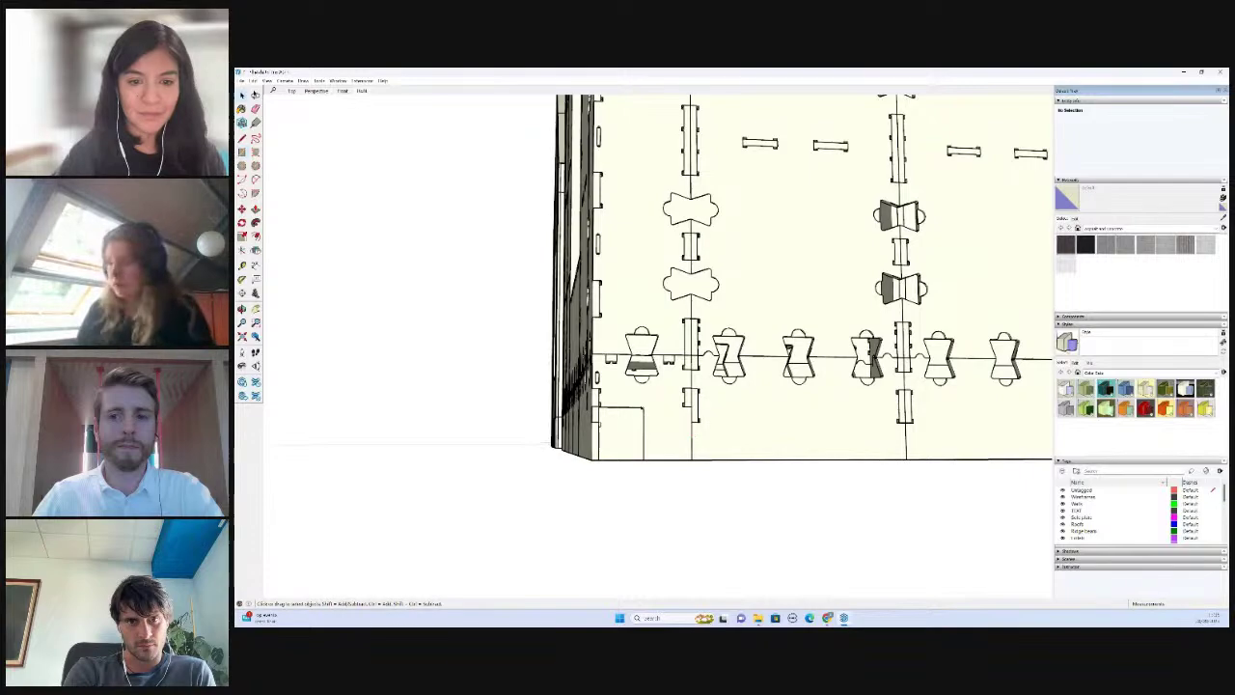
# - Extrude the small rectangle outward from the side wall into a long bar and select the whole bar
pyautogui.click(635, 409)
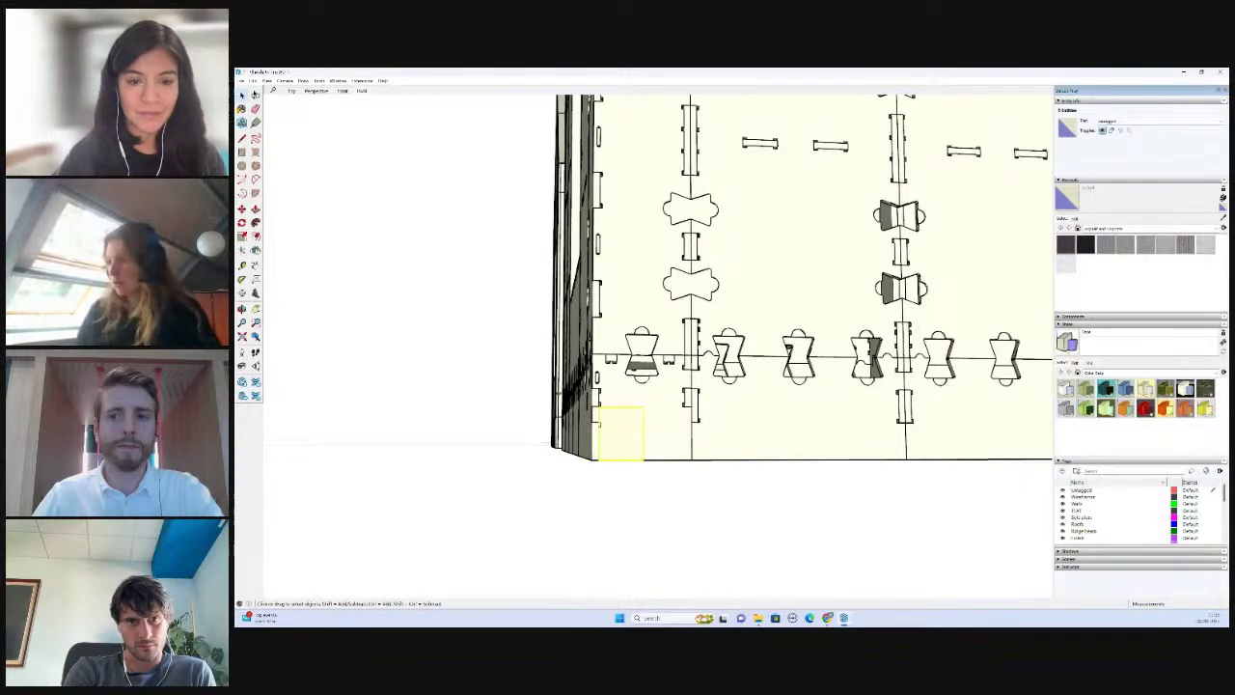
pyautogui.moveTo(635, 410); pyautogui.dragTo(822, 421, button='middle')
pyautogui.scroll(-5, 608, 357)
pyautogui.scroll(2, 793, 521)
pyautogui.press('m')
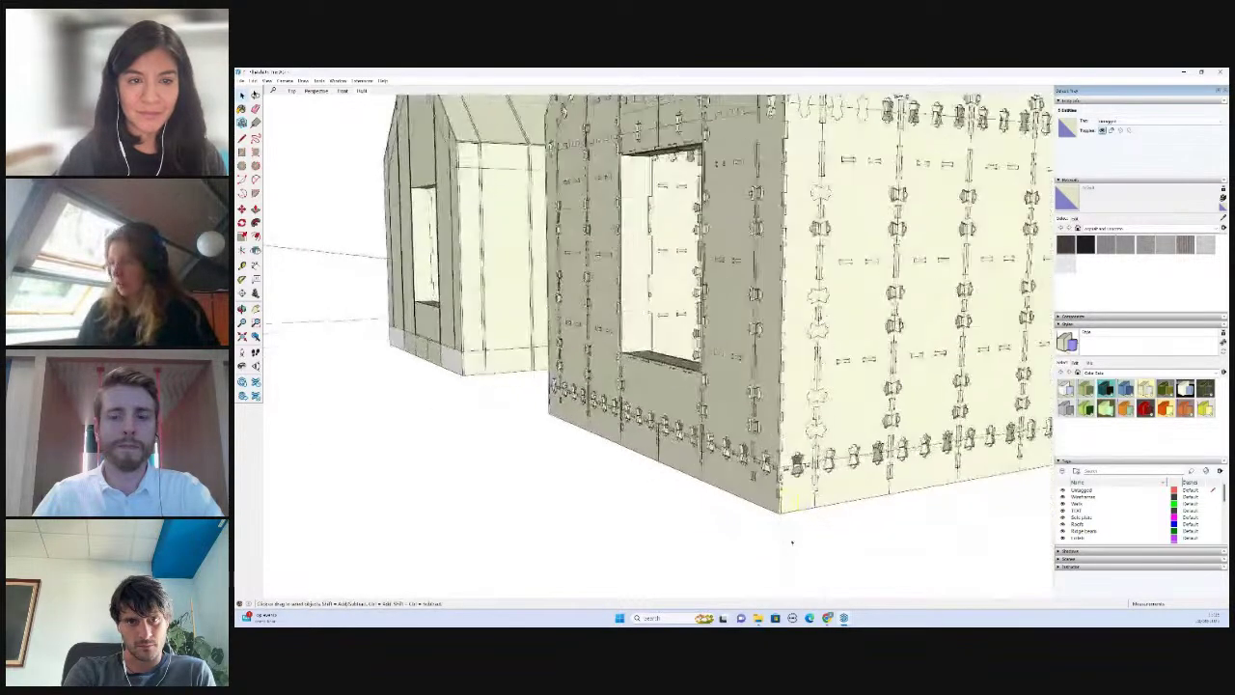
pyautogui.scroll(3, 801, 516)
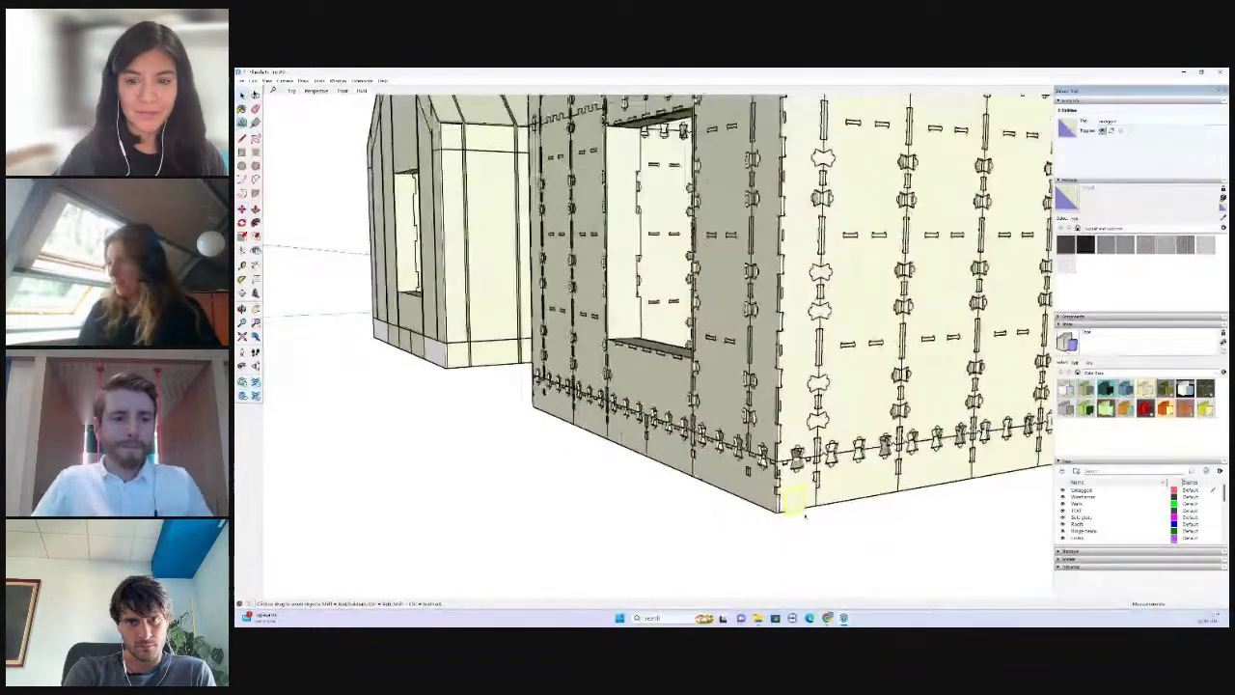
pyautogui.scroll(2, 804, 516)
pyautogui.press('p')
pyautogui.click(793, 505)
pyautogui.scroll(-2, 649, 444)
pyautogui.scroll(-2, 651, 445)
pyautogui.click(824, 543)
pyautogui.press('space')
pyautogui.click(811, 513)
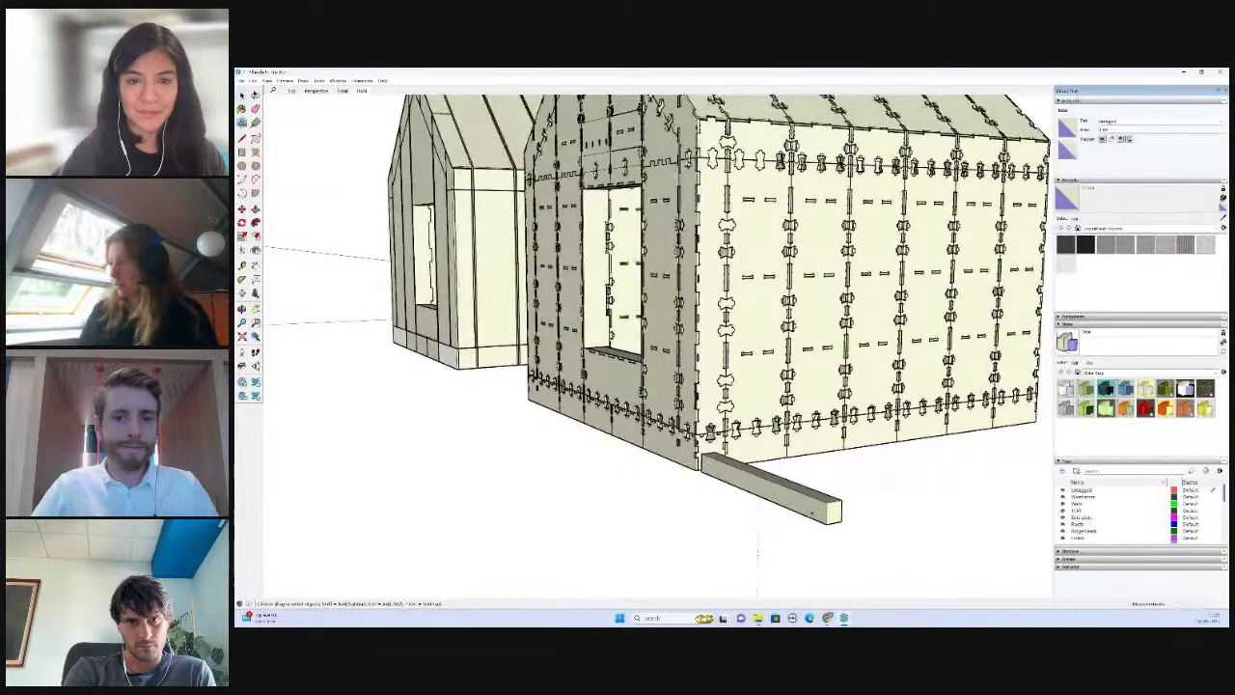
pyautogui.click(812, 512)
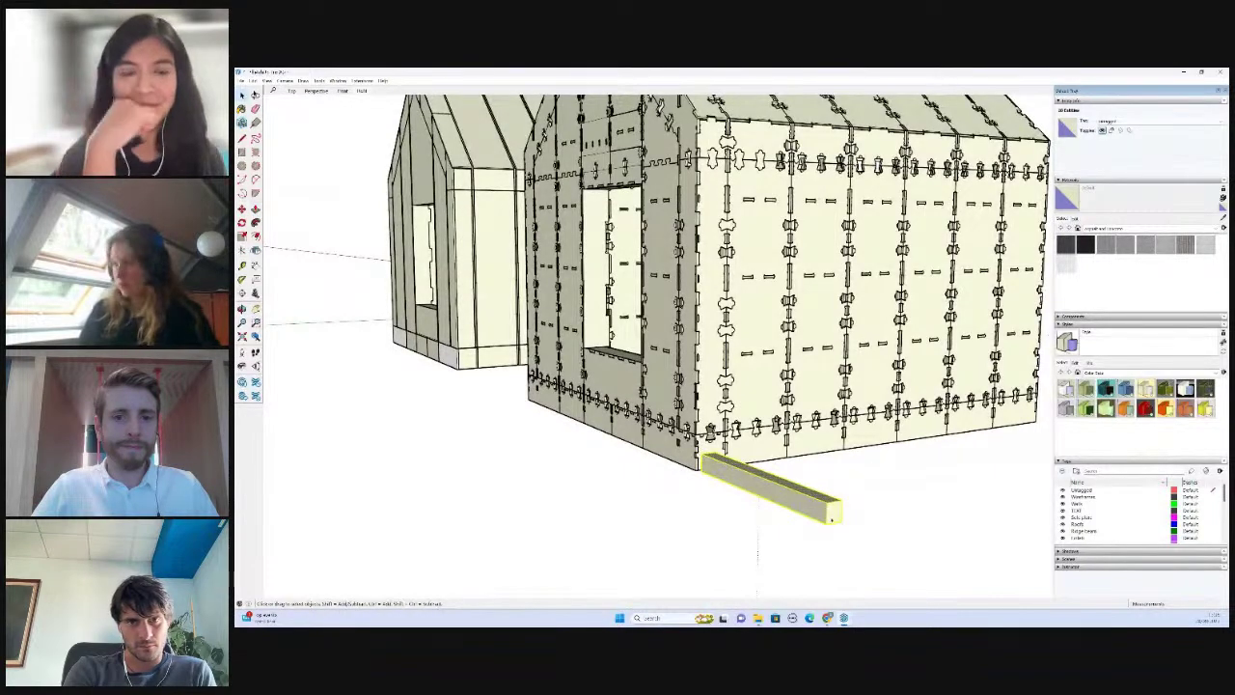
# - Group the long bar and push its top face down inside the group to flatten its profile
pyautogui.hotkey('ctrl', 'g')
pyautogui.scroll(3, 827, 516)
pyautogui.doubleClick(809, 504)
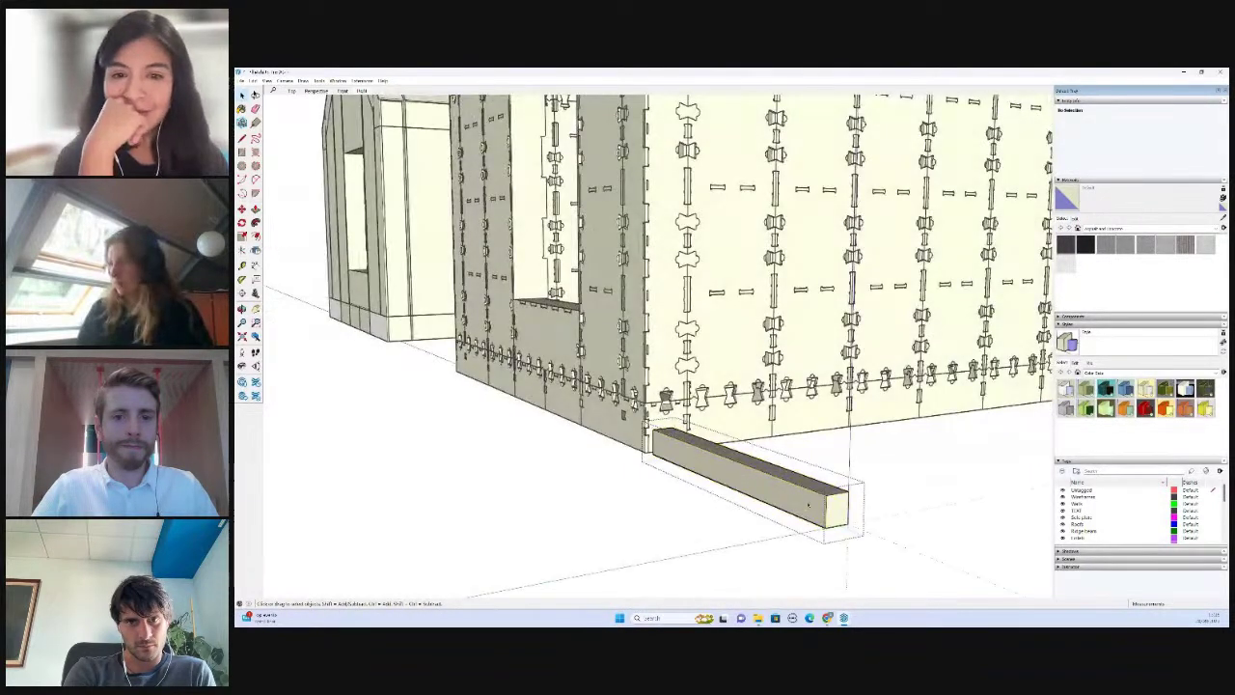
pyautogui.scroll(1, 809, 505)
pyautogui.press('p')
pyautogui.click(809, 484)
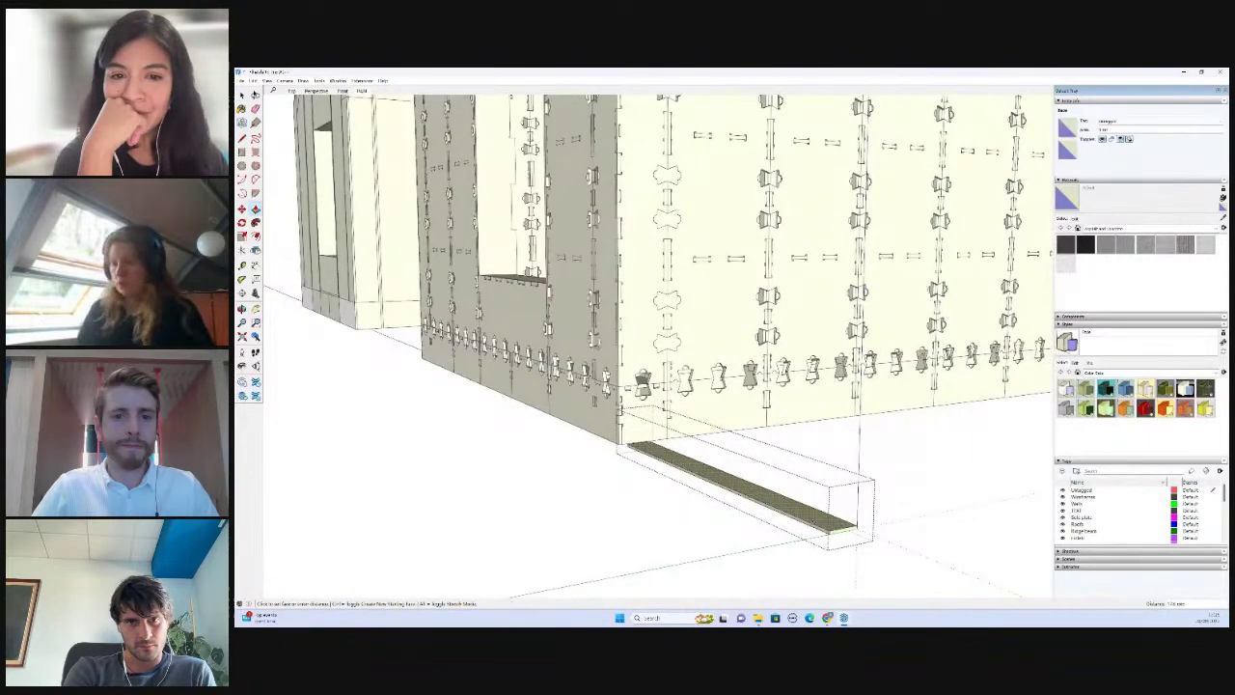
pyautogui.press('Escape')
pyautogui.moveTo(802, 513); pyautogui.dragTo(816, 481, button='middle')
pyautogui.scroll(3, 325, 482)
pyautogui.click(382, 452)
pyautogui.click(360, 491)
pyautogui.press('space')
# - Move the bar group by its end corner into the open edge cavity beneath the detailed house's gable wall
pyautogui.click(360, 491)
pyautogui.press('m')
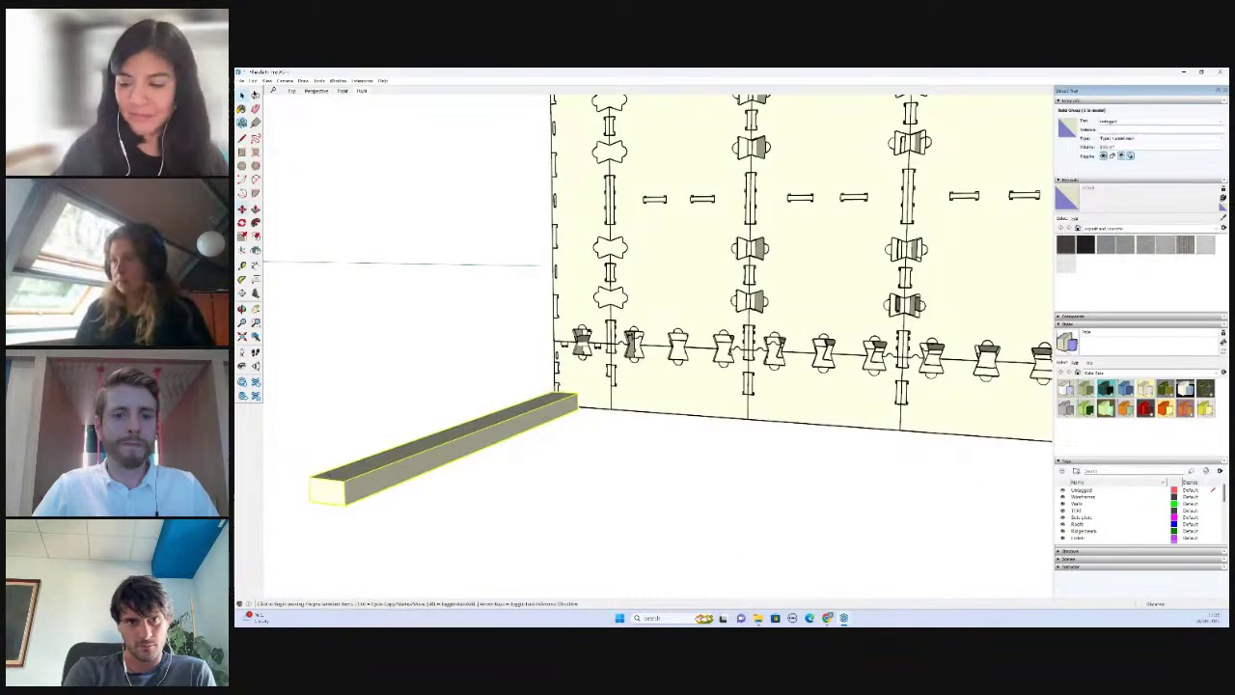
pyautogui.click(309, 478)
pyautogui.moveTo(538, 474); pyautogui.dragTo(579, 347, button='middle')
pyautogui.scroll(2, 632, 449)
pyautogui.scroll(4, 610, 429)
pyautogui.click(618, 431)
pyautogui.moveTo(618, 430); pyautogui.dragTo(650, 417, button='middle')
pyautogui.scroll(-5, 649, 417)
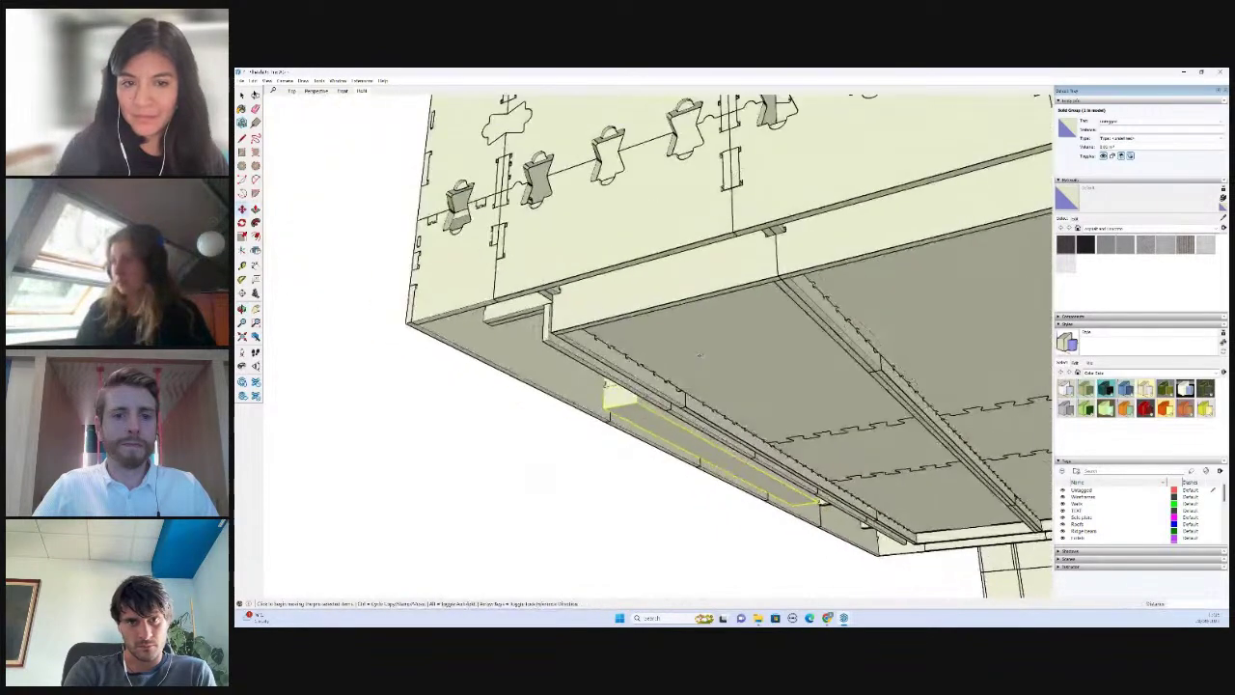
# - Extend the bar's near end face along the edge cavity up to the side wall
pyautogui.doubleClick(620, 397)
pyautogui.press('p')
pyautogui.click(620, 396)
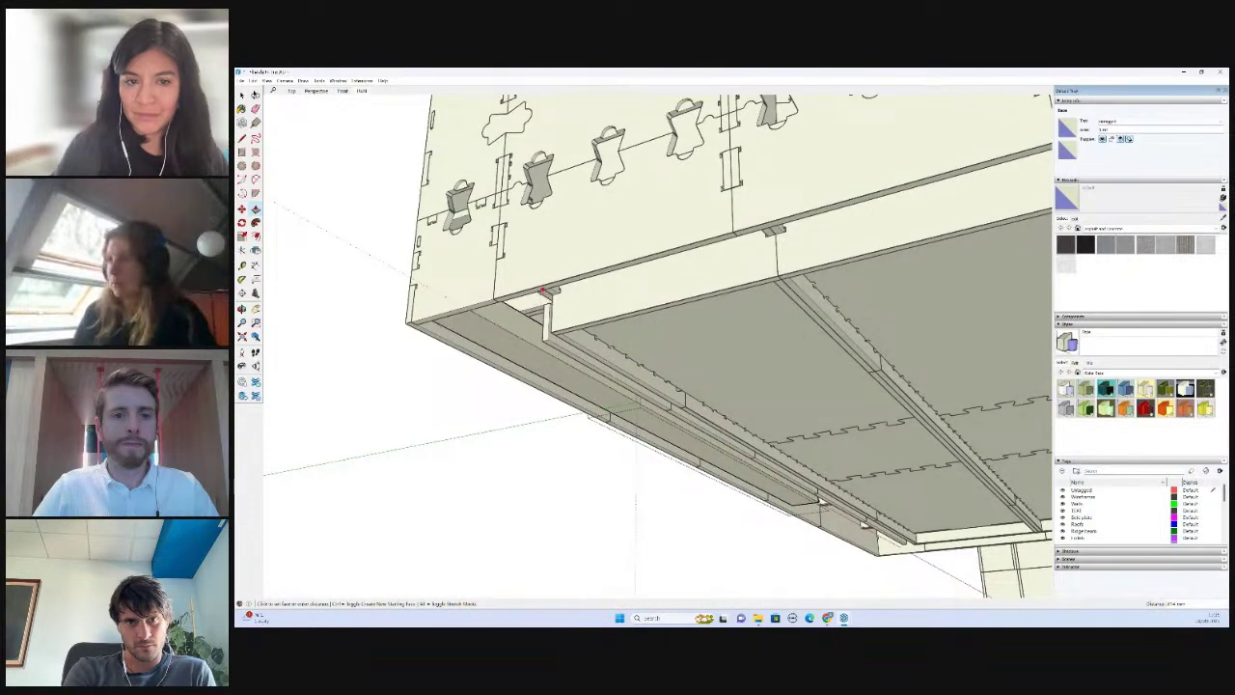
pyautogui.click(546, 295)
pyautogui.press('space')
# - Extend the bar's opposite end face to the other corner of the gable wall so it fills the whole cavity
pyautogui.scroll(-3, 505, 378)
pyautogui.moveTo(504, 379); pyautogui.dragTo(579, 236, button='middle')
pyautogui.scroll(-3, 606, 314)
pyautogui.scroll(4, 581, 340)
pyautogui.moveTo(581, 340); pyautogui.dragTo(471, 311, button='middle')
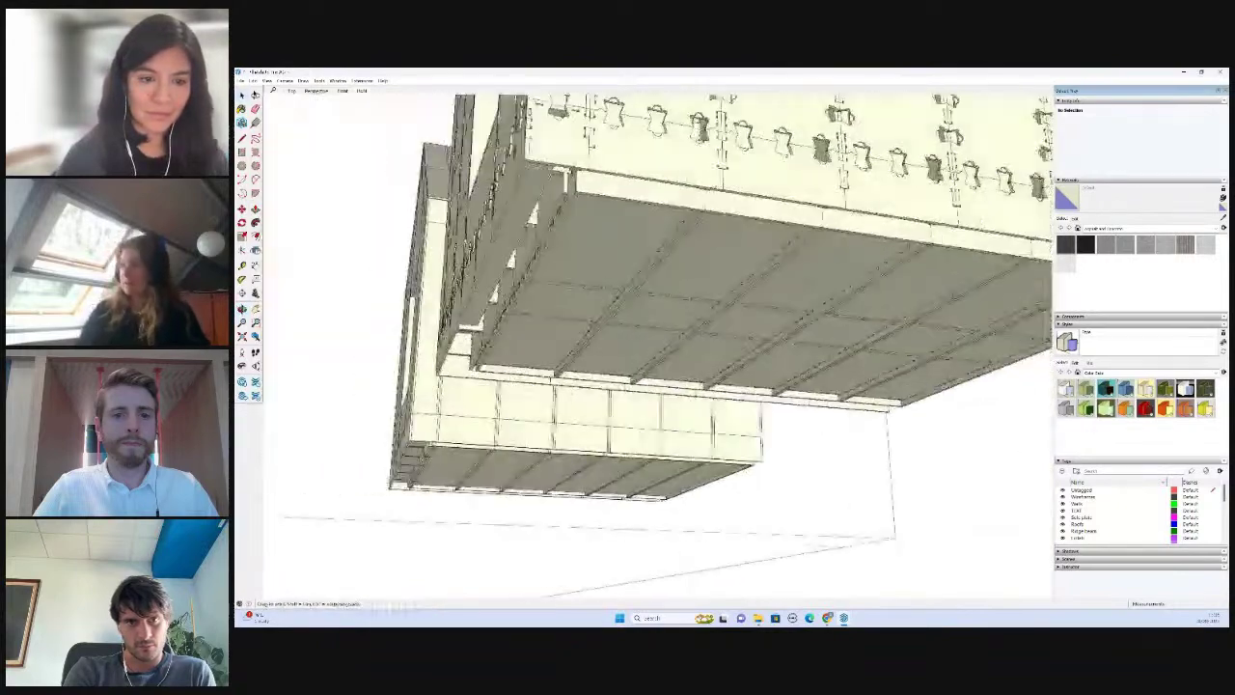
pyautogui.scroll(2, 471, 310)
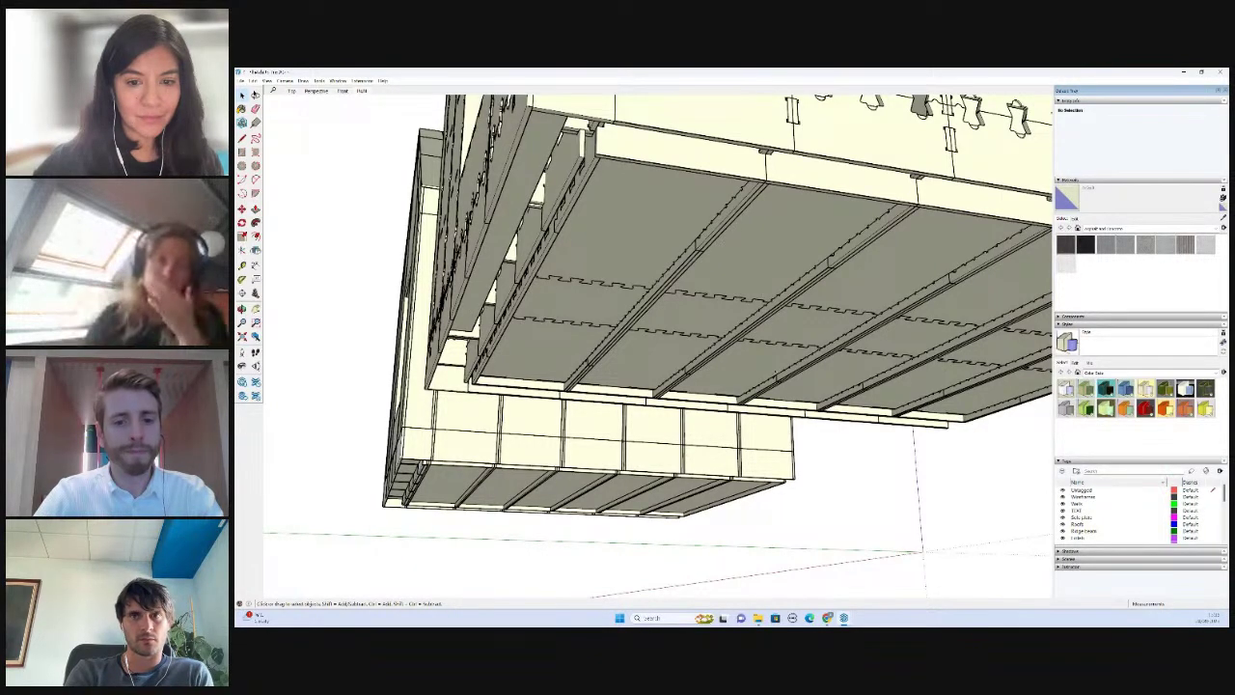
pyautogui.scroll(1, 542, 362)
pyautogui.moveTo(463, 343)
pyautogui.mouseDown(button='middle')
pyautogui.moveTo(579, 328)
pyautogui.moveTo(830, 369)
pyautogui.mouseUp(button='middle')
pyautogui.scroll(4, 828, 370)
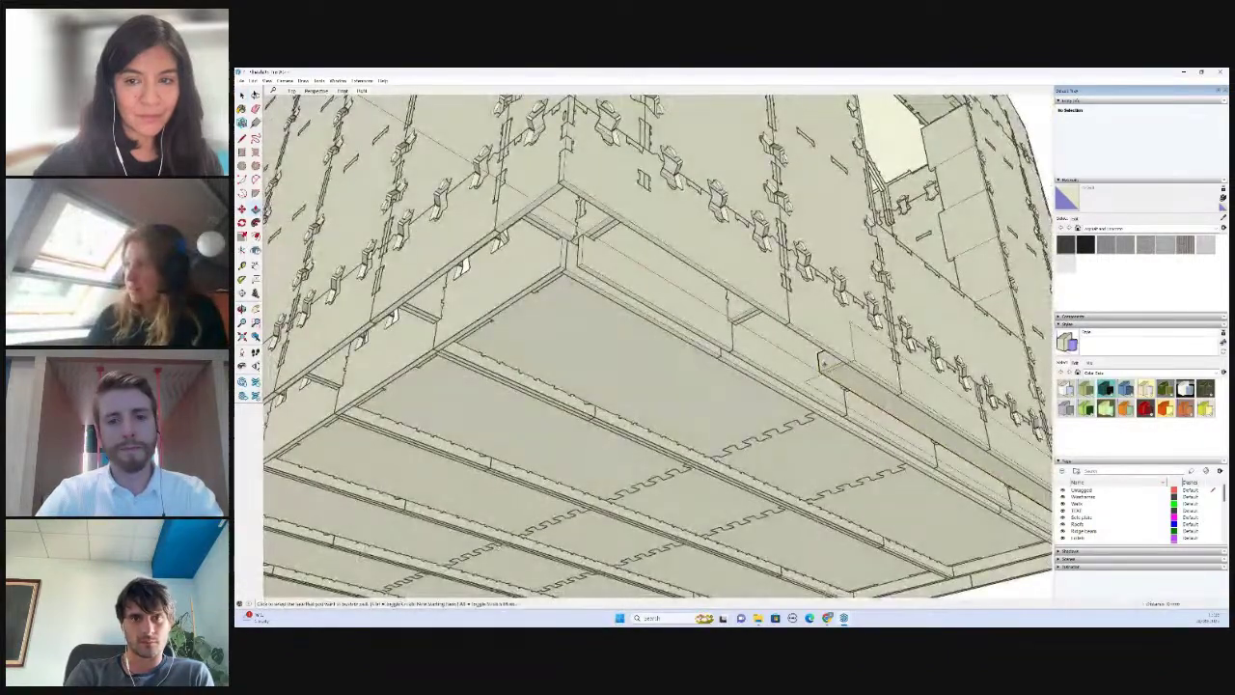
pyautogui.click(820, 362)
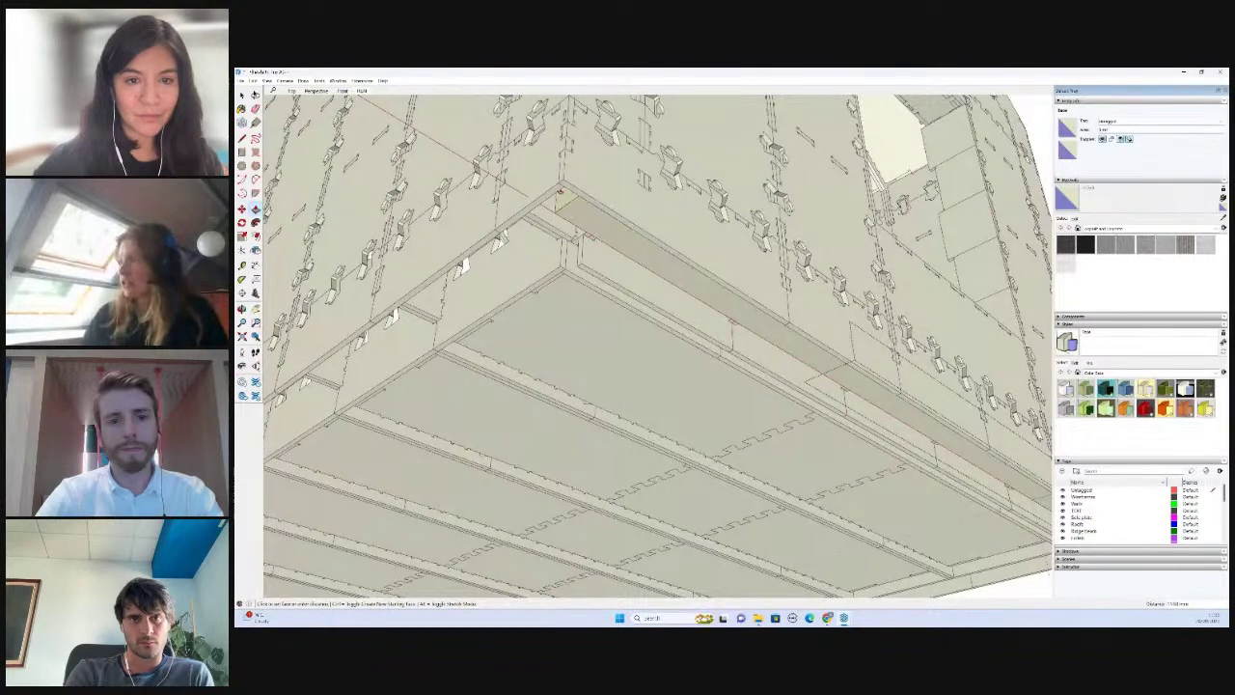
pyautogui.scroll(-1, 561, 189)
pyautogui.press('space')
pyautogui.scroll(-1, 612, 230)
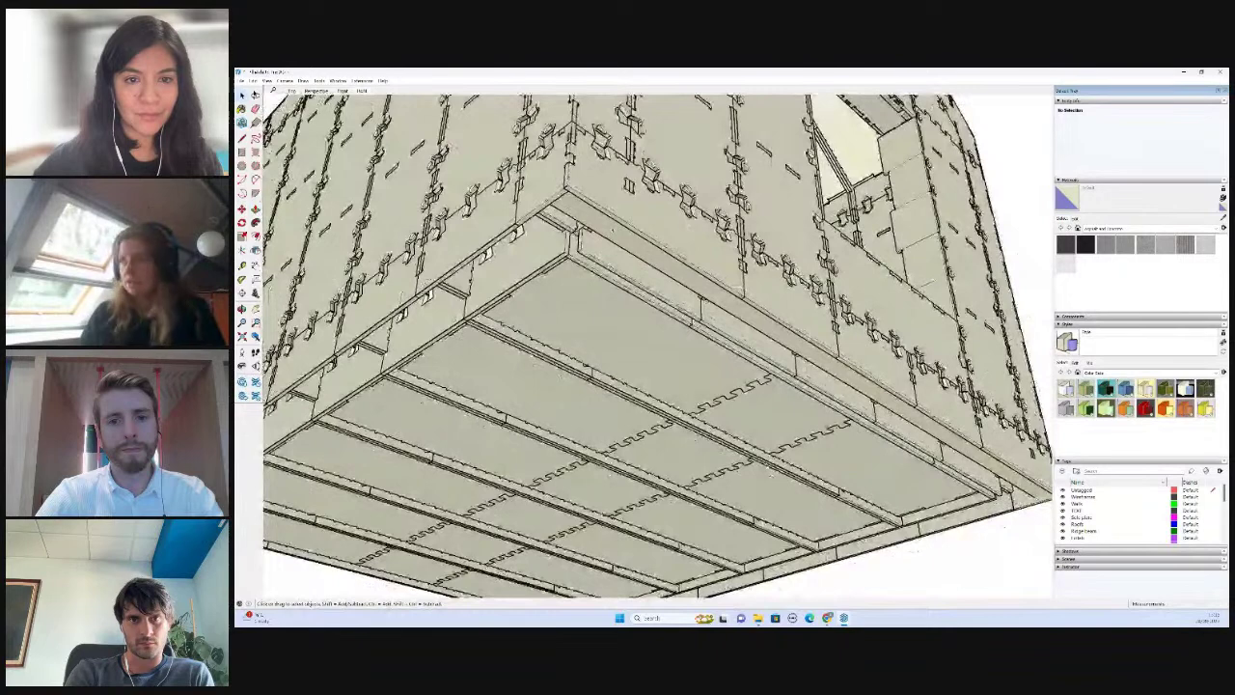
# - Examine the underside edges of the detailed house and the connectors along its interior wall-to-floor joint
pyautogui.moveTo(463, 201); pyautogui.dragTo(450, 202, button='middle')
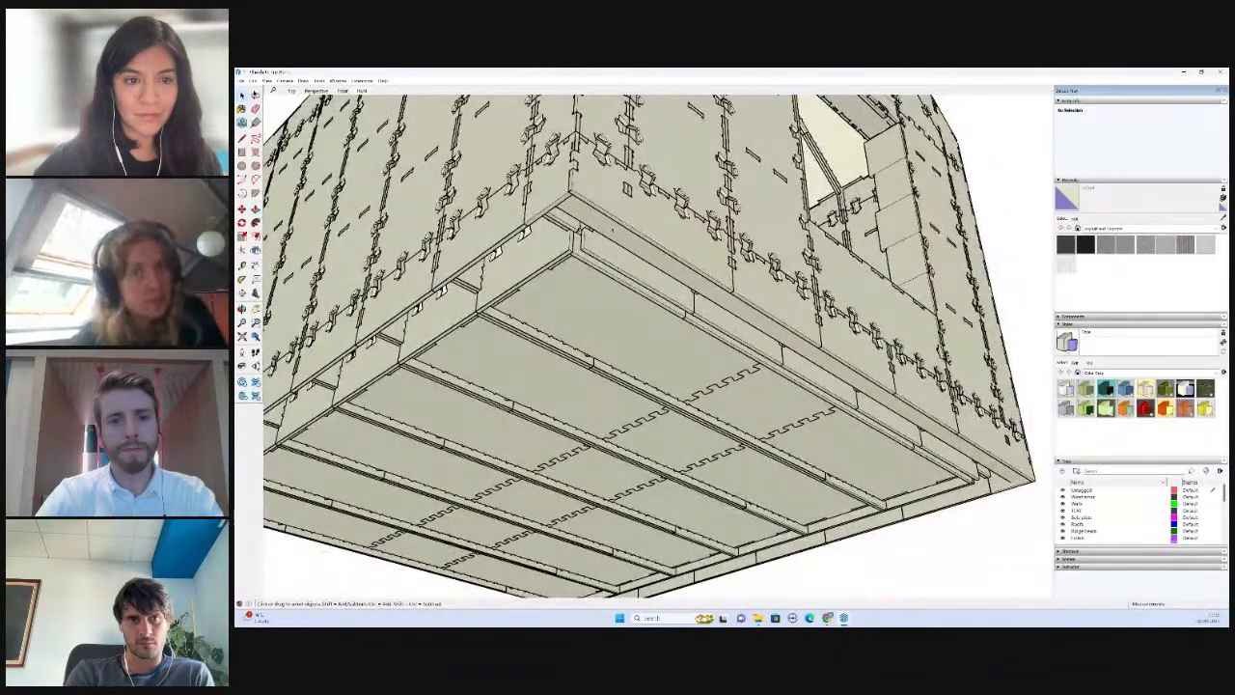
pyautogui.scroll(-1, 651, 225)
pyautogui.moveTo(650, 226); pyautogui.dragTo(675, 297, button='middle')
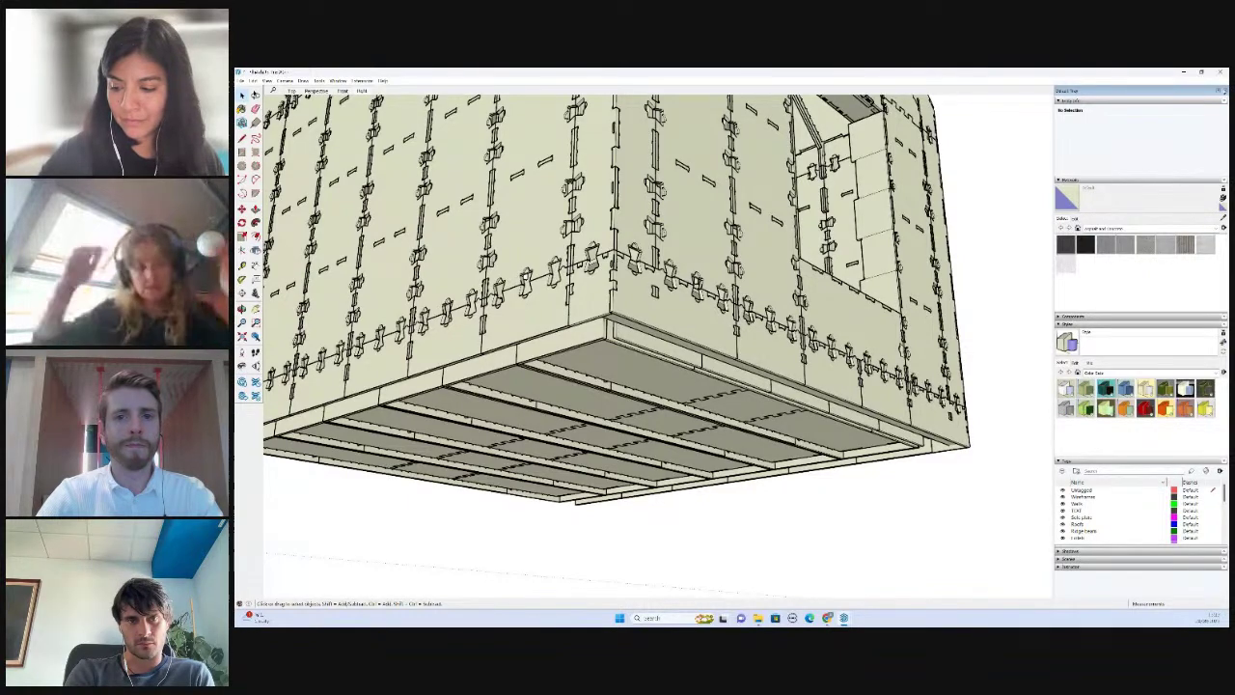
pyautogui.moveTo(663, 290); pyautogui.dragTo(929, 392, button='middle')
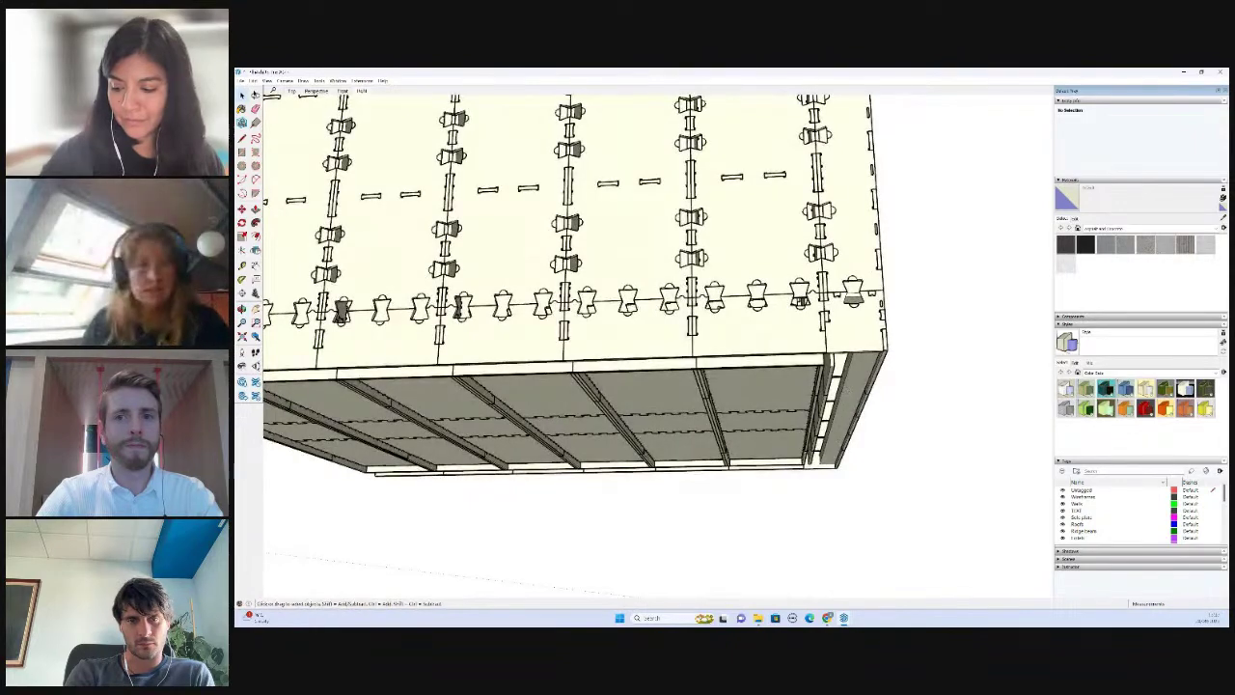
pyautogui.moveTo(913, 410); pyautogui.dragTo(290, 570, button='middle')
pyautogui.moveTo(435, 289); pyautogui.dragTo(683, 384, button='middle')
pyautogui.scroll(-5, 540, 266)
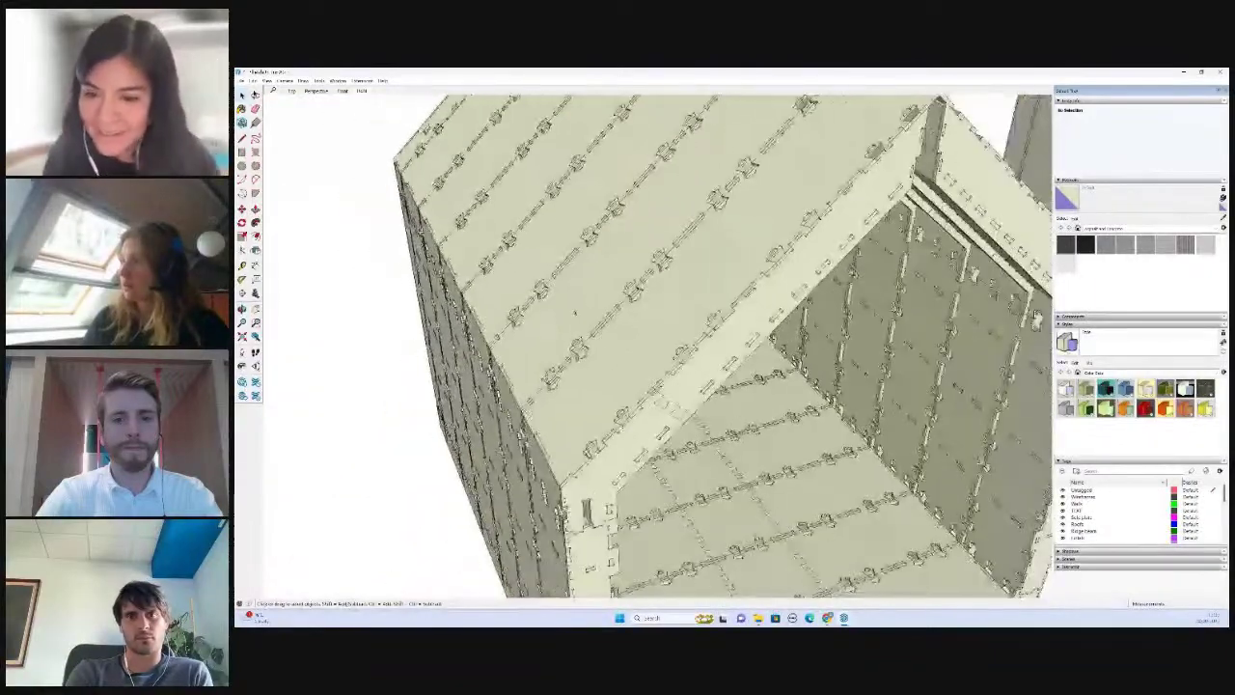
pyautogui.moveTo(574, 312); pyautogui.dragTo(501, 251, button='middle')
pyautogui.scroll(4, 691, 370)
pyautogui.scroll(6, 688, 374)
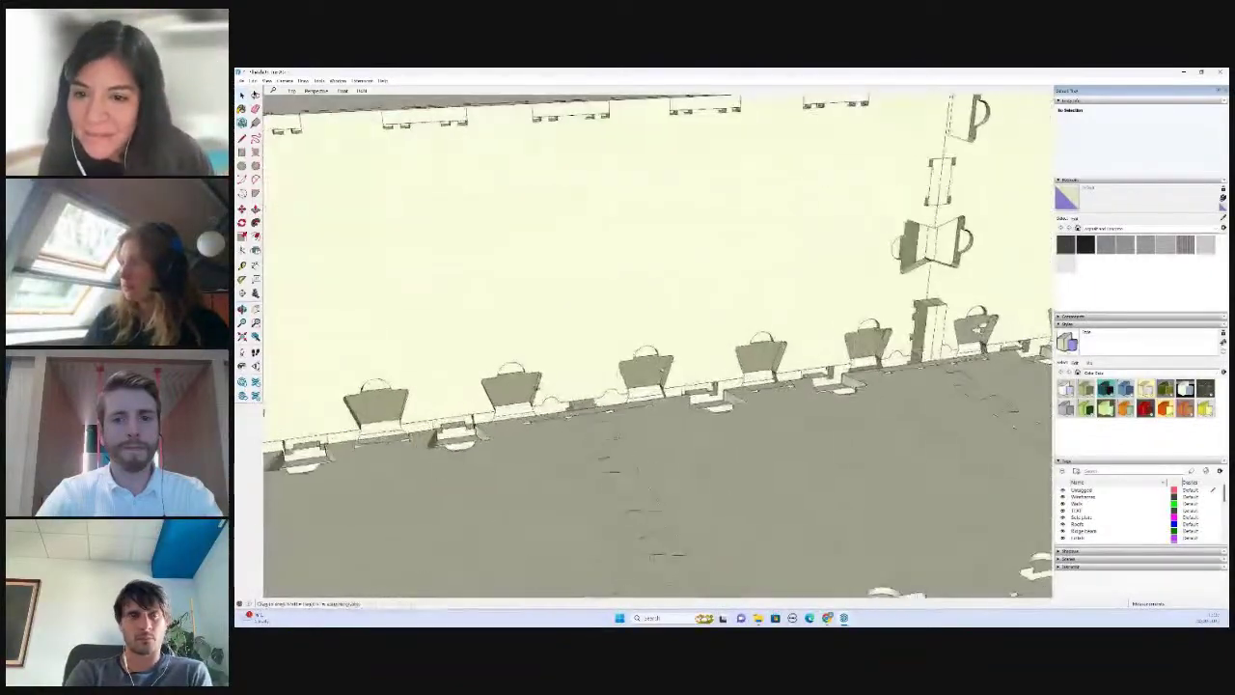
pyautogui.moveTo(592, 331); pyautogui.dragTo(601, 331, button='middle')
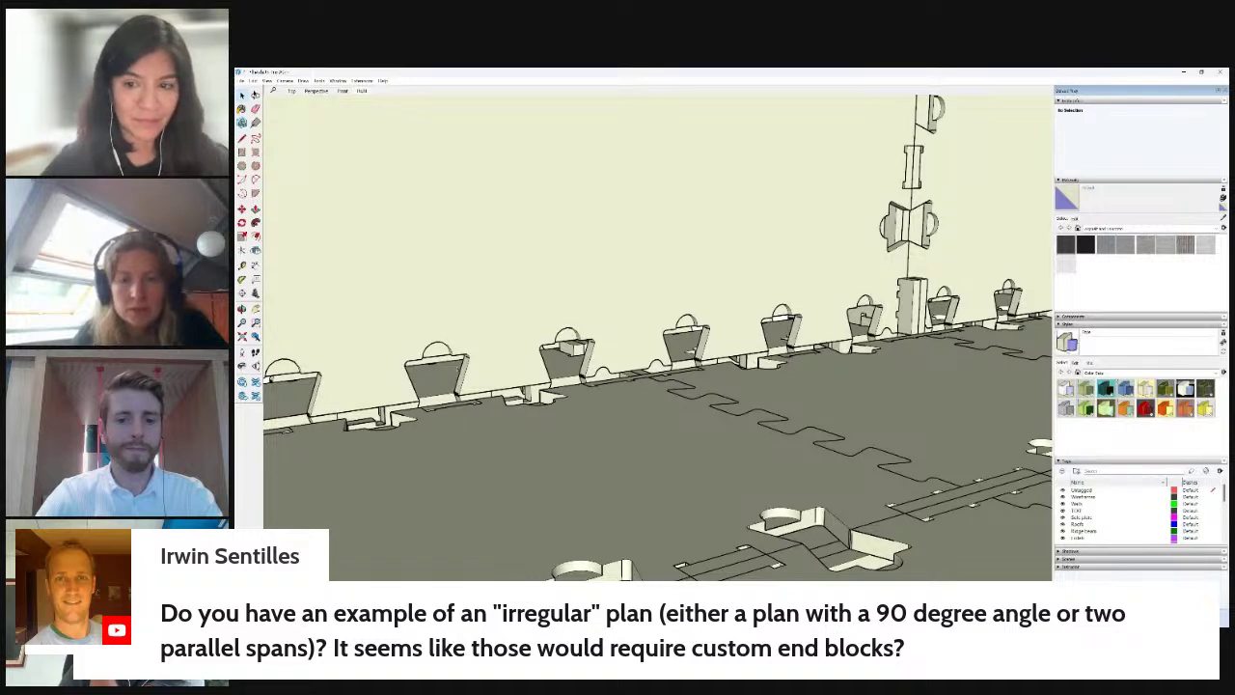
# - Examine the detailed house from outside, from its open gable end around to the gable with the window
pyautogui.scroll(-5, 619, 285)
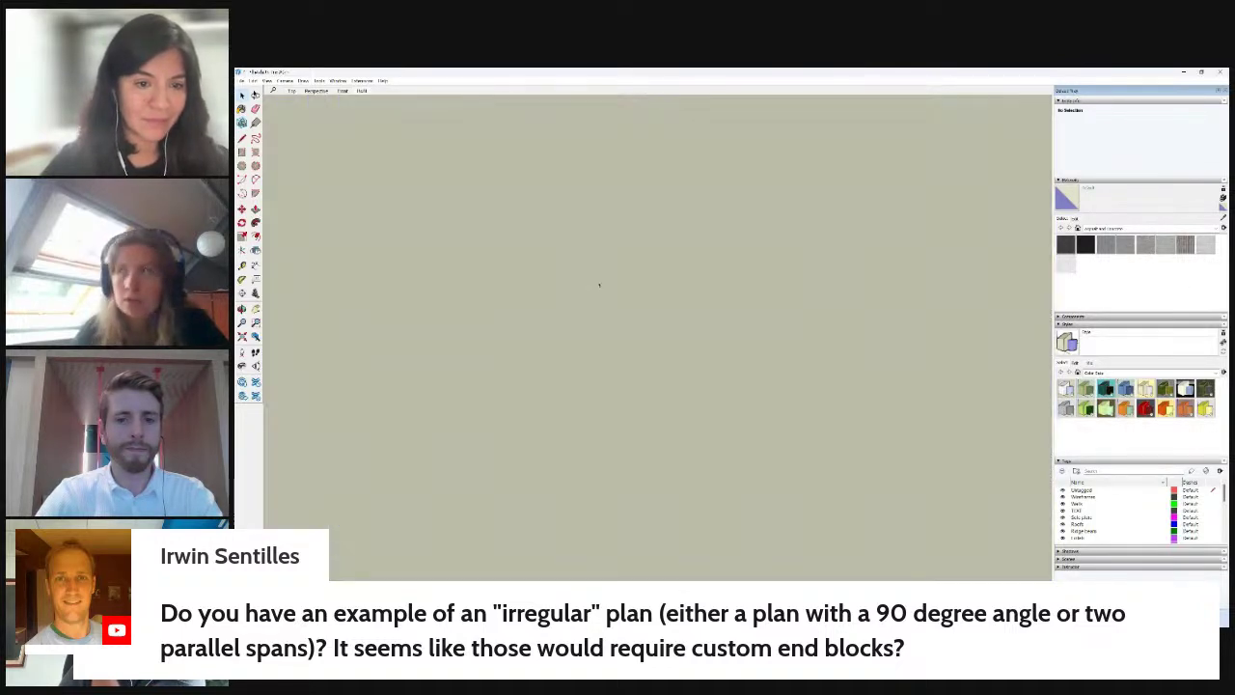
pyautogui.scroll(-8, 621, 283)
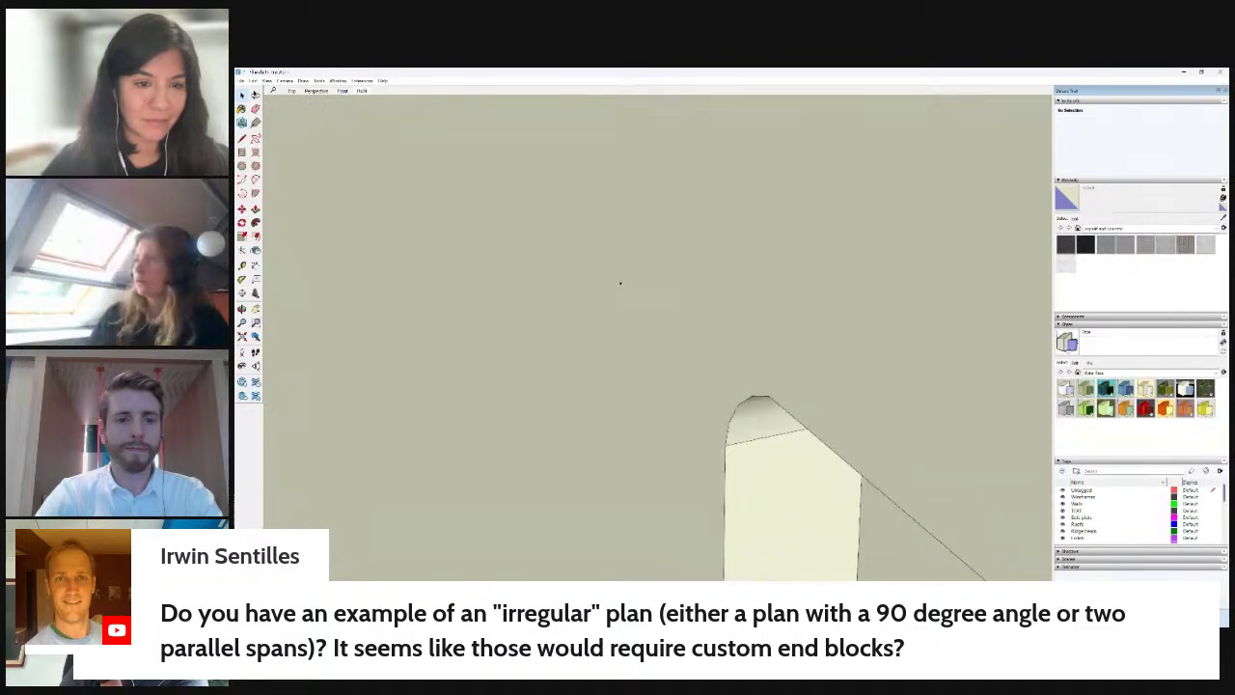
pyautogui.scroll(-10, 618, 275)
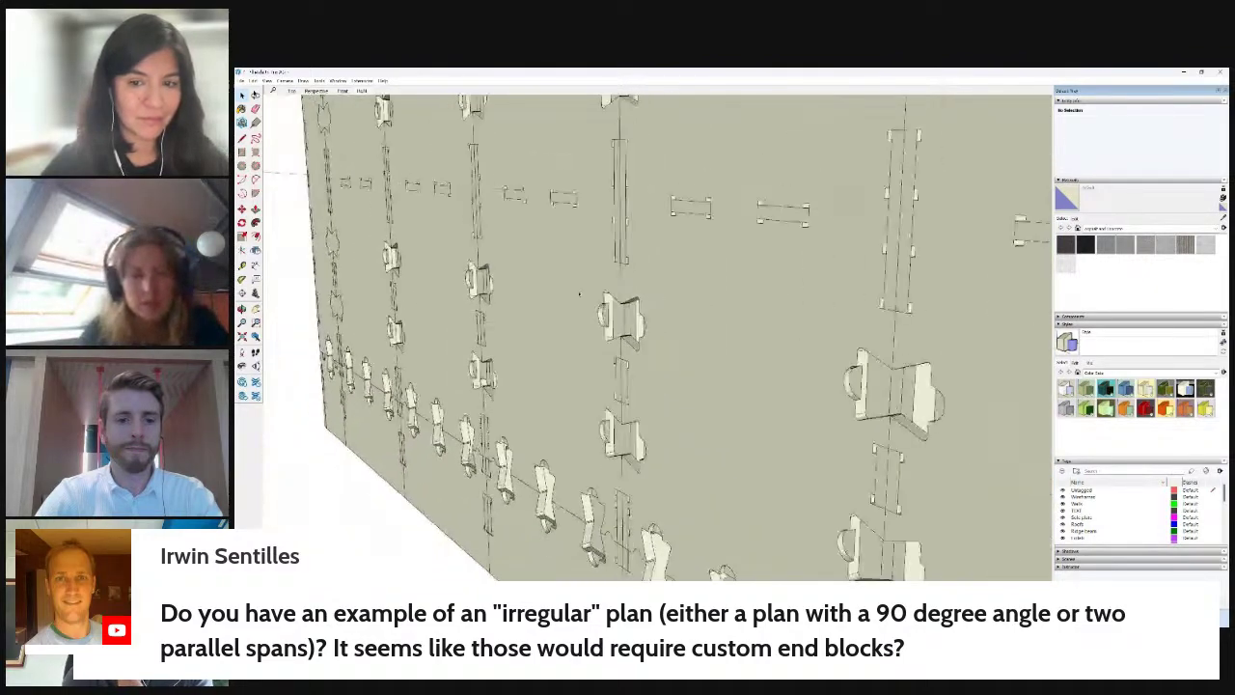
pyautogui.scroll(-6, 517, 326)
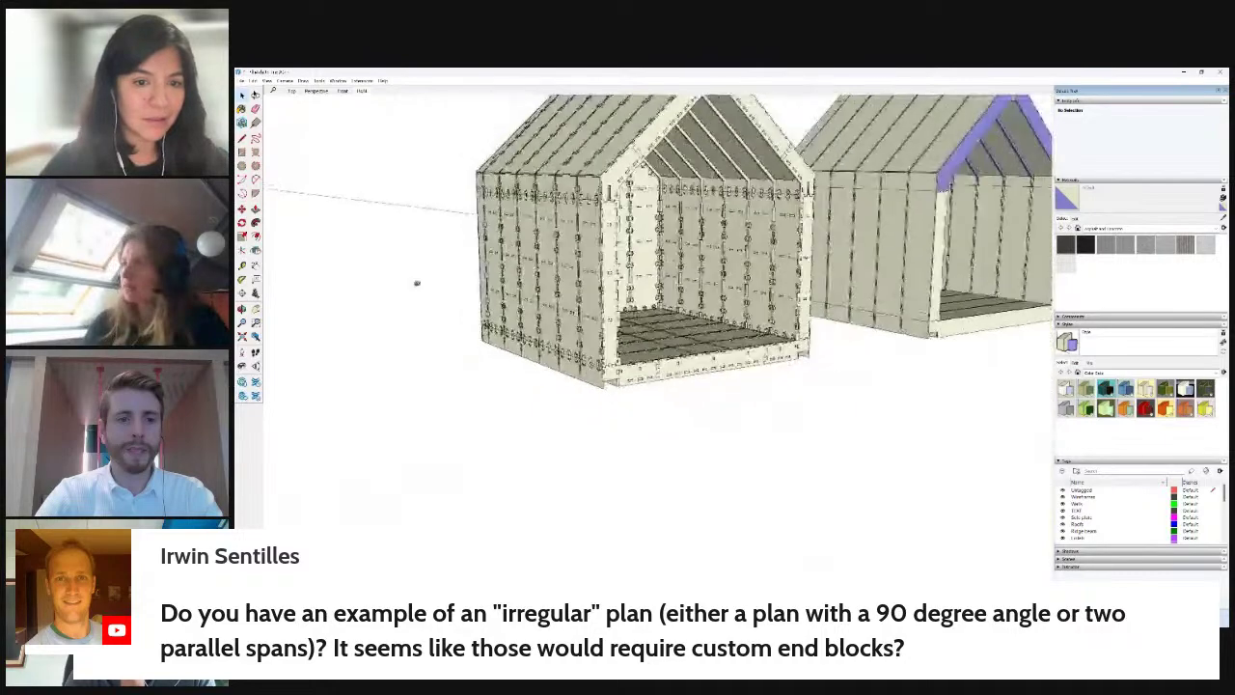
pyautogui.moveTo(416, 283); pyautogui.dragTo(956, 341, button='middle')
pyautogui.moveTo(338, 366); pyautogui.dragTo(588, 379, button='middle')
pyautogui.keyDown('shift'); pyautogui.moveTo(760, 391); pyautogui.dragTo(672, 447, button='middle'); pyautogui.keyUp('shift')
pyautogui.scroll(2, 673, 447)
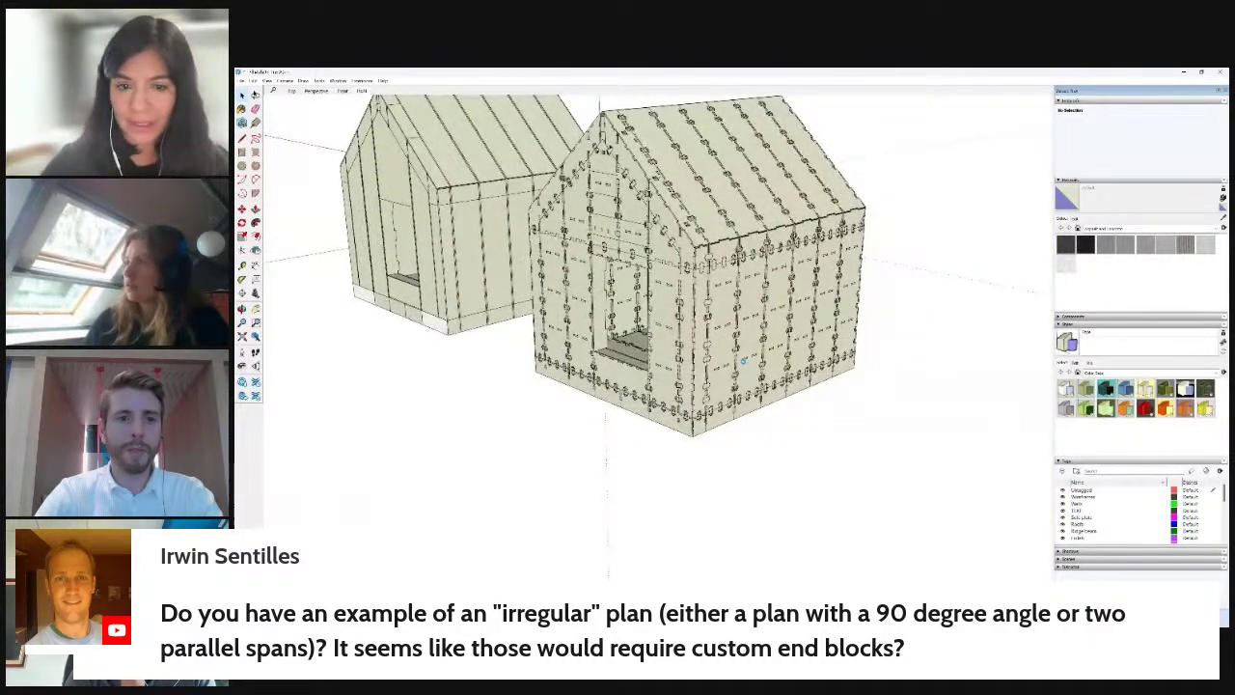
pyautogui.moveTo(743, 362); pyautogui.dragTo(670, 370, button='middle')
pyautogui.moveTo(780, 305); pyautogui.dragTo(796, 343, button='middle')
pyautogui.scroll(-1, 649, 461)
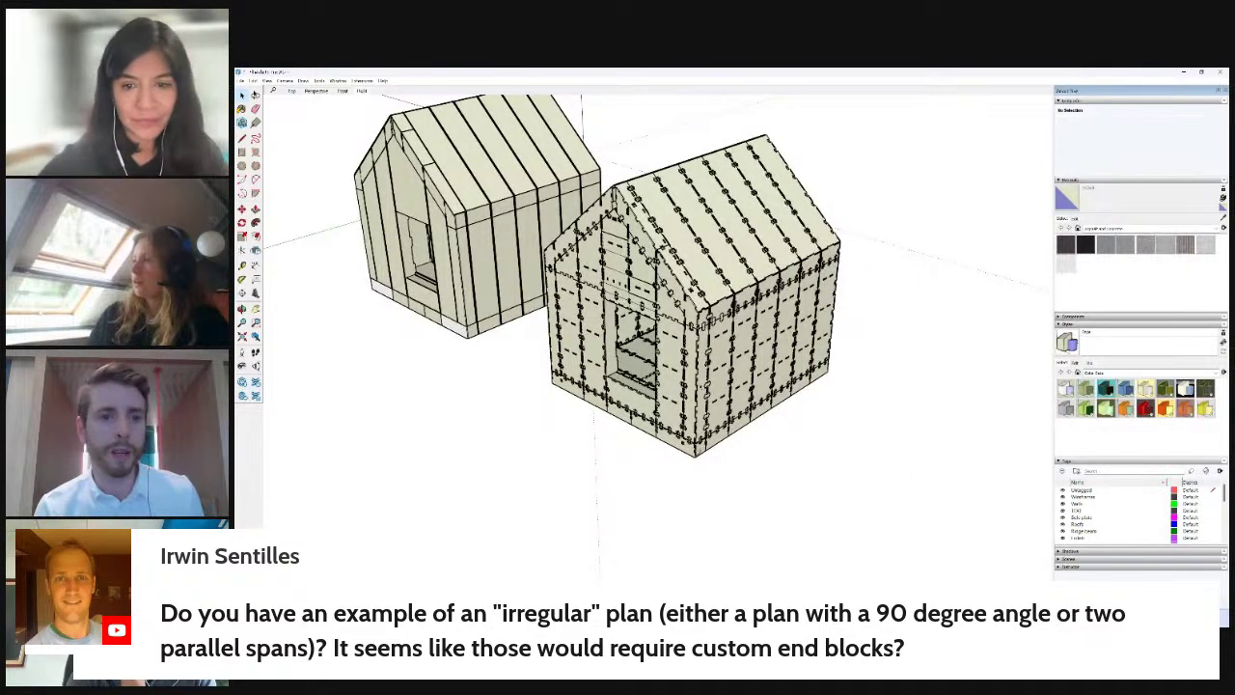
pyautogui.scroll(-1, 692, 405)
pyautogui.moveTo(692, 405); pyautogui.dragTo(832, 487, button='middle')
pyautogui.moveTo(832, 488); pyautogui.dragTo(589, 152)
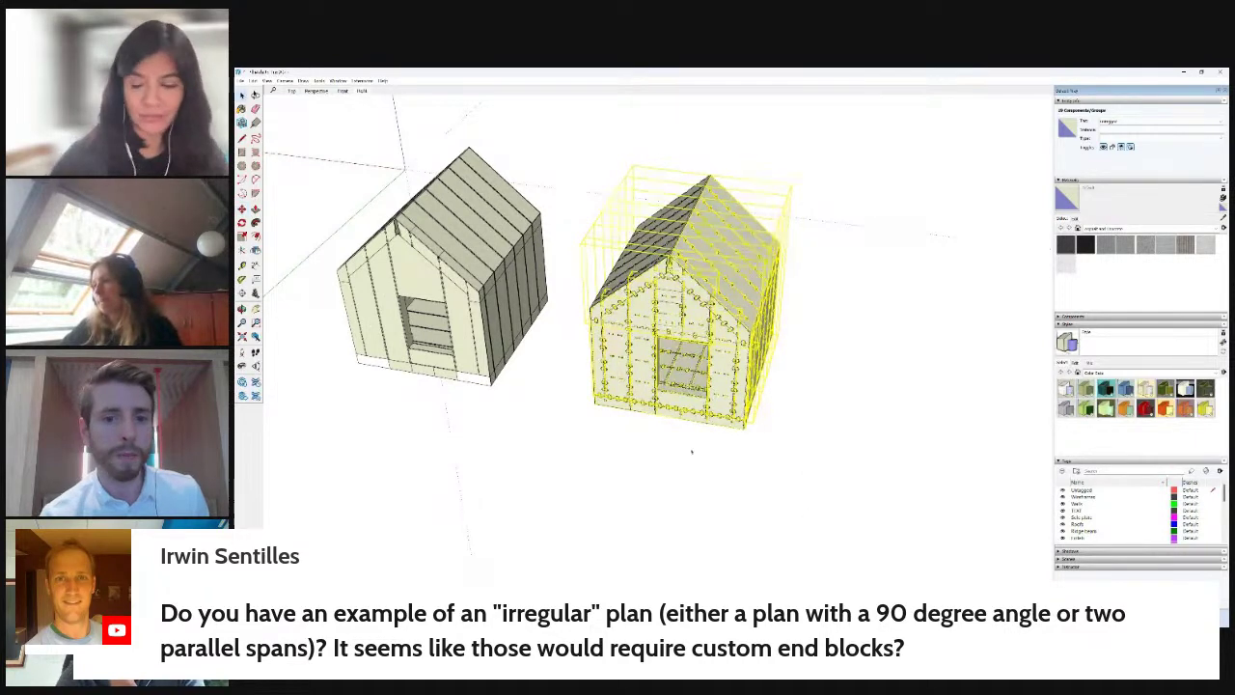
pyautogui.scroll(-3, 687, 453)
pyautogui.press('space')
pyautogui.click(772, 499)
# - Copy the whole detailed house by its bottom front corner to the free space on its far side
pyautogui.moveTo(645, 463); pyautogui.dragTo(536, 436, button='middle')
pyautogui.scroll(3, 713, 424)
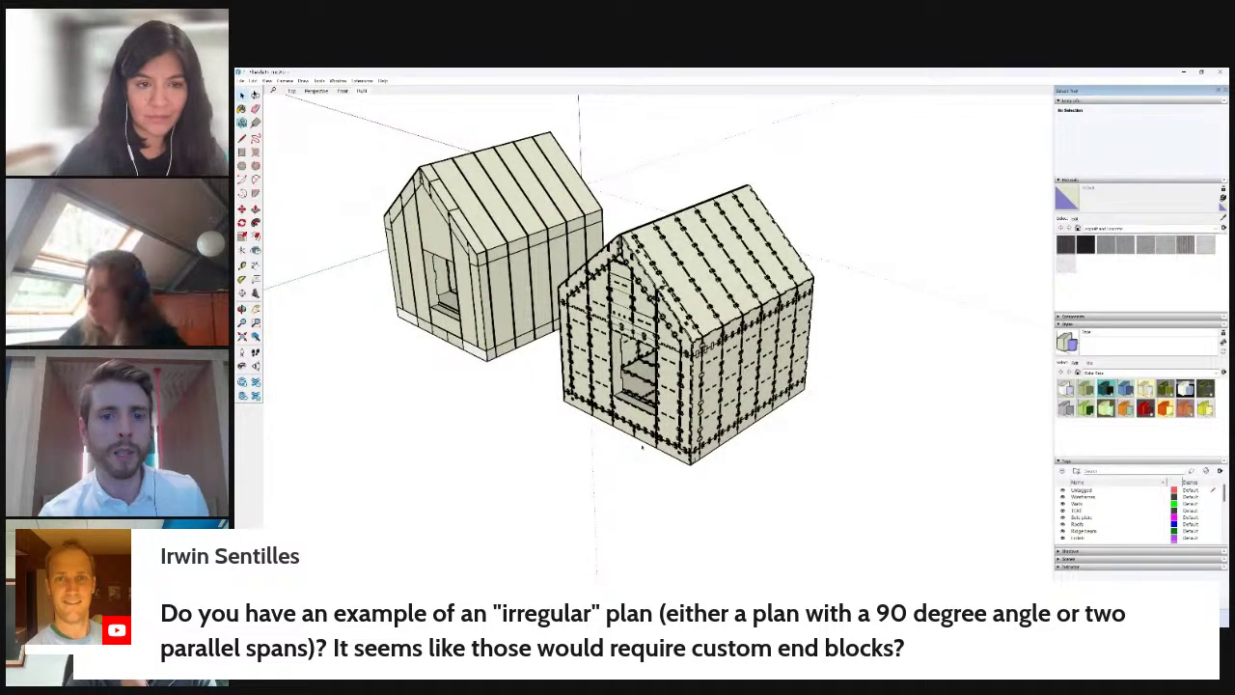
pyautogui.scroll(1, 637, 452)
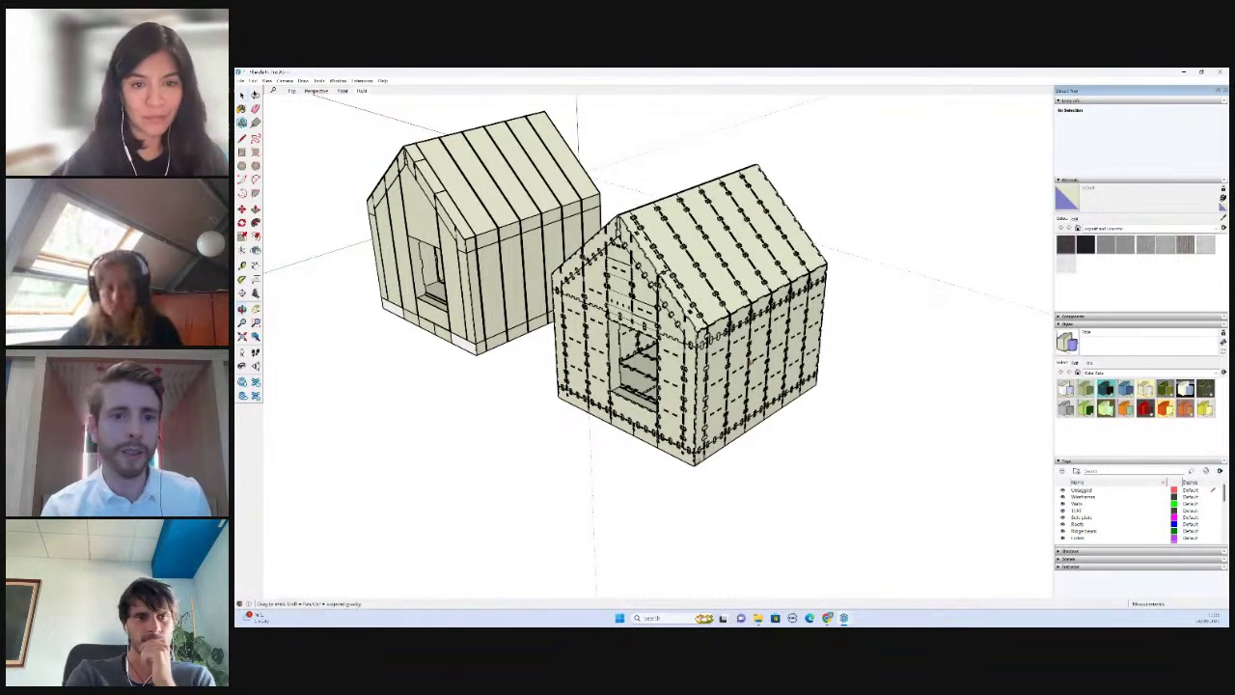
pyautogui.moveTo(772, 180); pyautogui.dragTo(857, 177, button='middle')
pyautogui.moveTo(856, 177); pyautogui.dragTo(557, 474)
pyautogui.press('m')
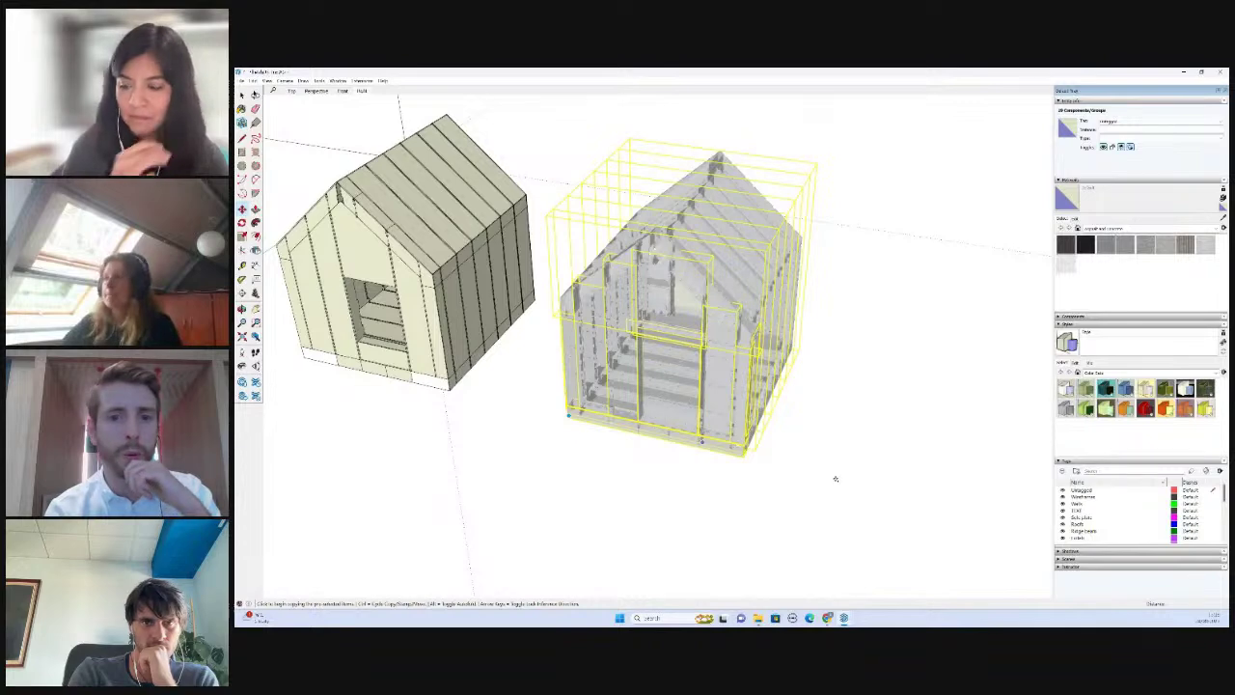
pyautogui.click(569, 414)
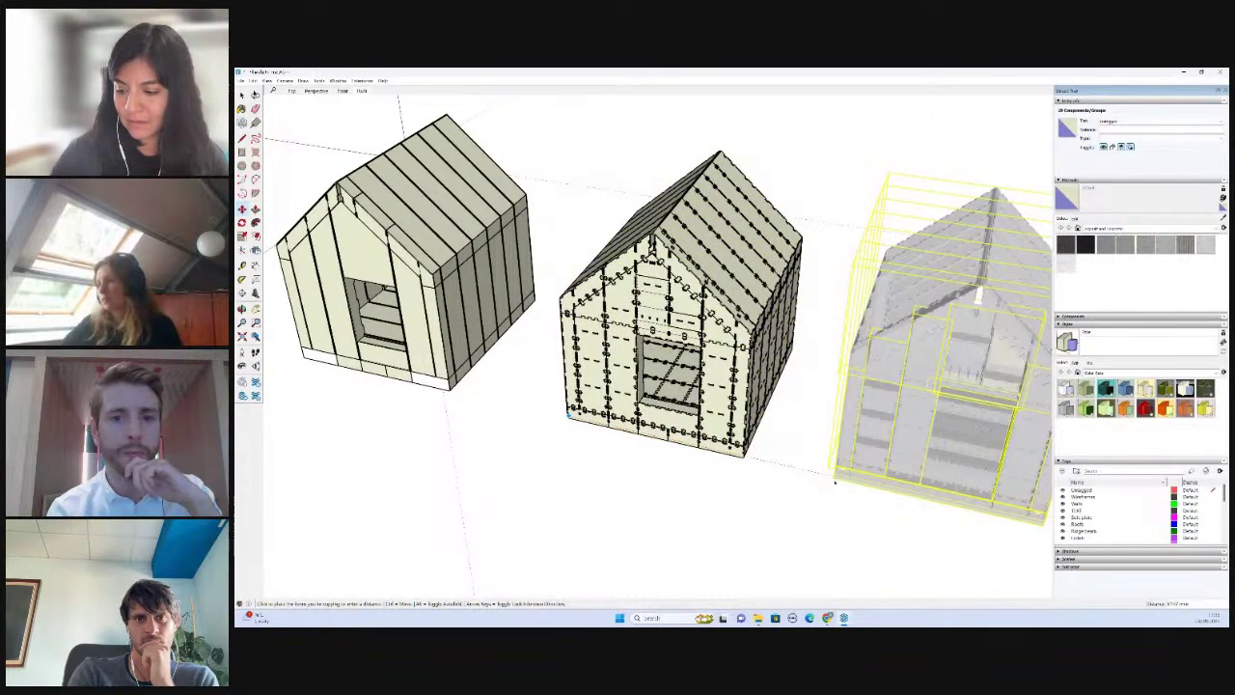
pyautogui.click(835, 479)
pyautogui.scroll(-1, 680, 464)
pyautogui.press('space')
# - Try to rotate the copied house a quarter turn about a point on the ground between the two detailed houses
pyautogui.scroll(-1, 683, 435)
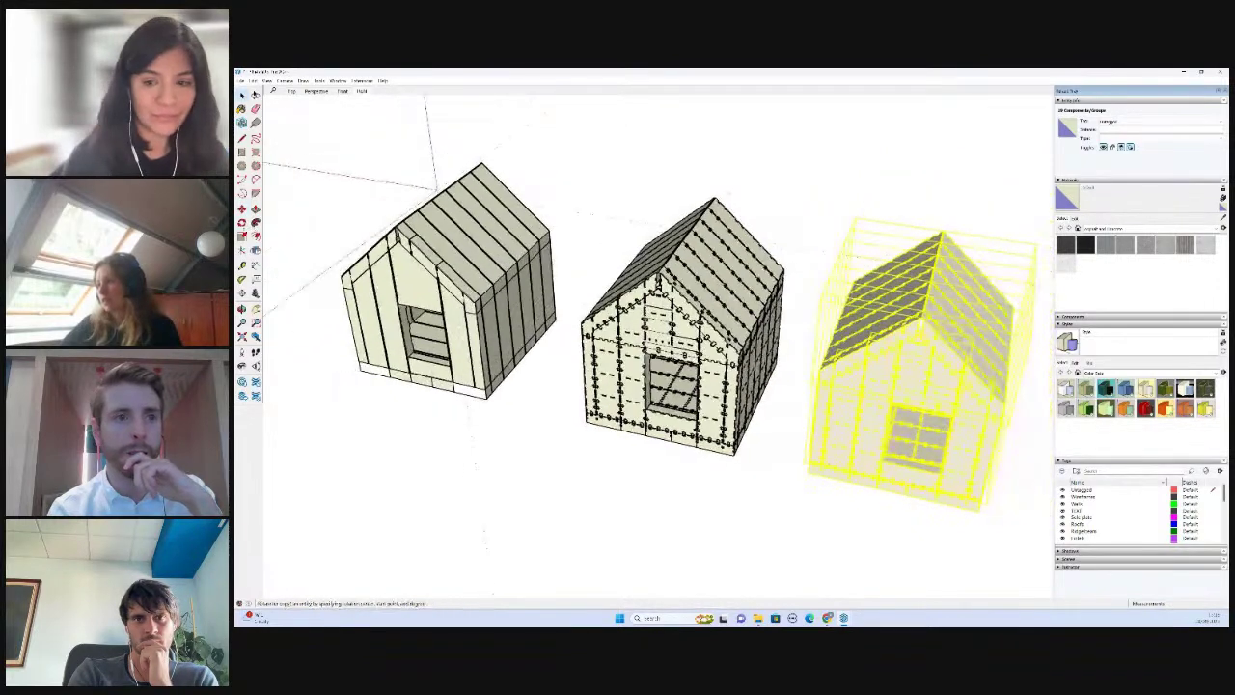
pyautogui.press('q')
pyautogui.click(773, 506)
pyautogui.click(773, 505)
pyautogui.click(749, 520)
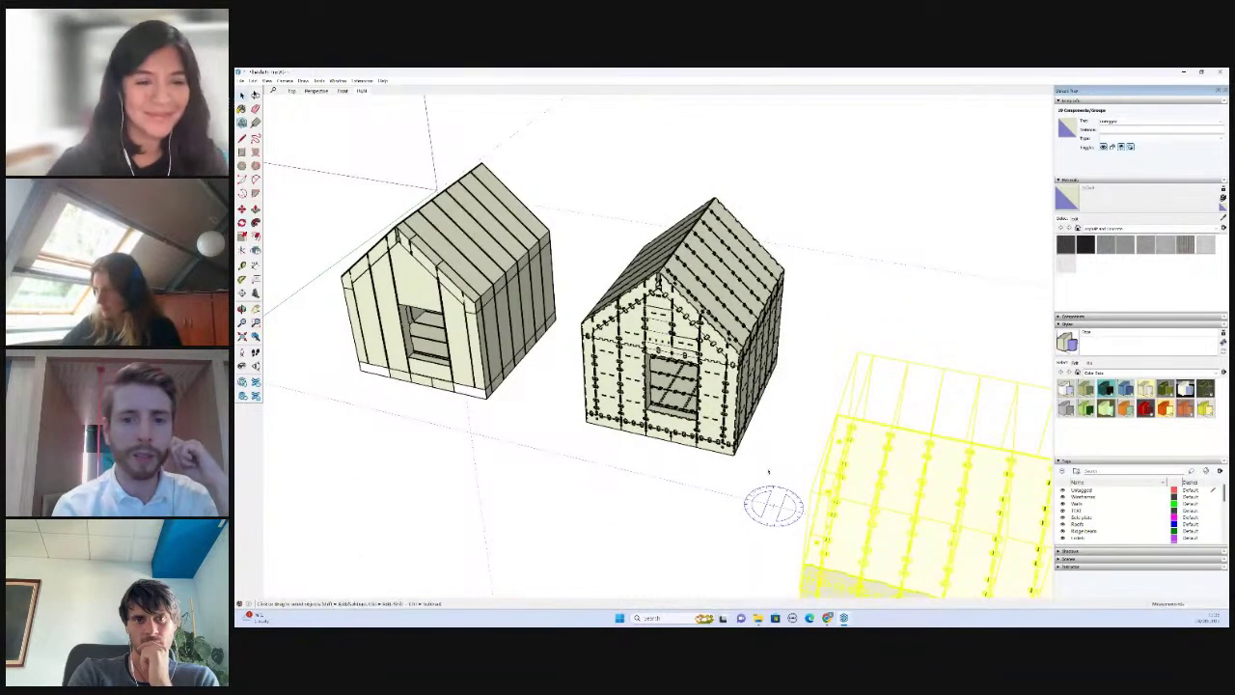
pyautogui.press('space')
pyautogui.click(774, 445)
pyautogui.scroll(-1, 775, 465)
pyautogui.scroll(-2, 801, 442)
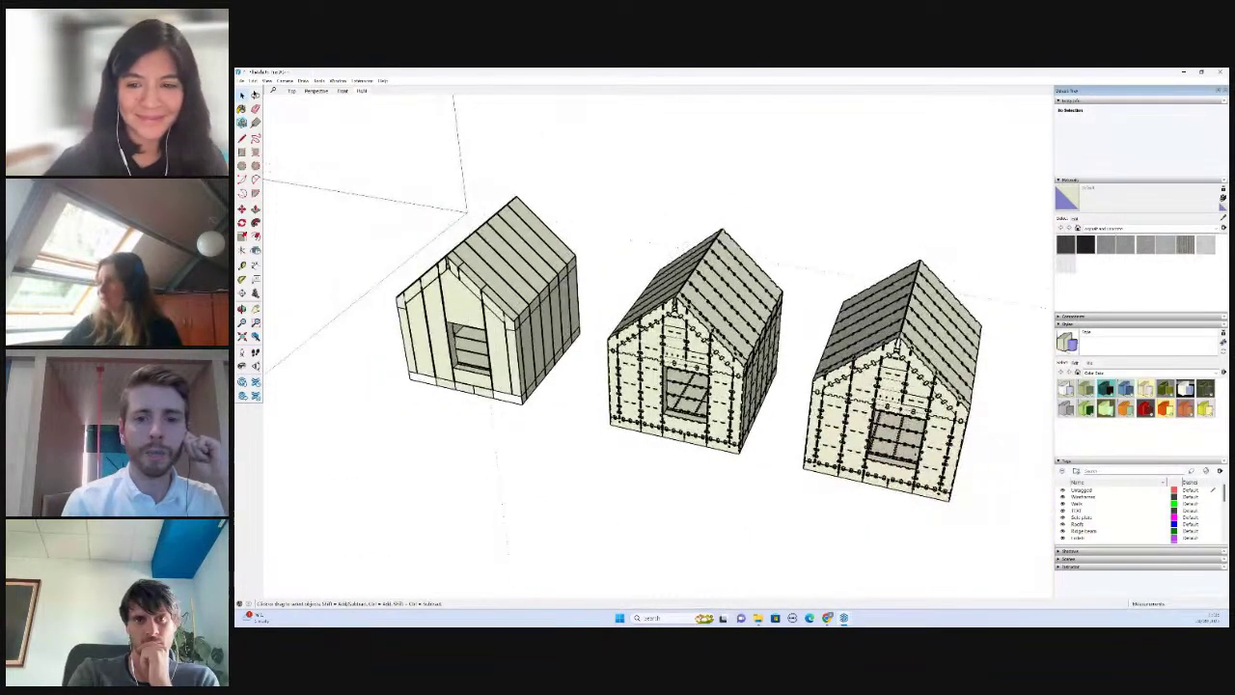
# - Select the whole copied house and rotate it a quarter turn on the ground plane
pyautogui.moveTo(964, 521); pyautogui.dragTo(845, 253)
pyautogui.moveTo(796, 340); pyautogui.dragTo(967, 477, button='middle')
pyautogui.moveTo(809, 246); pyautogui.dragTo(808, 246)
pyautogui.click(241, 223)
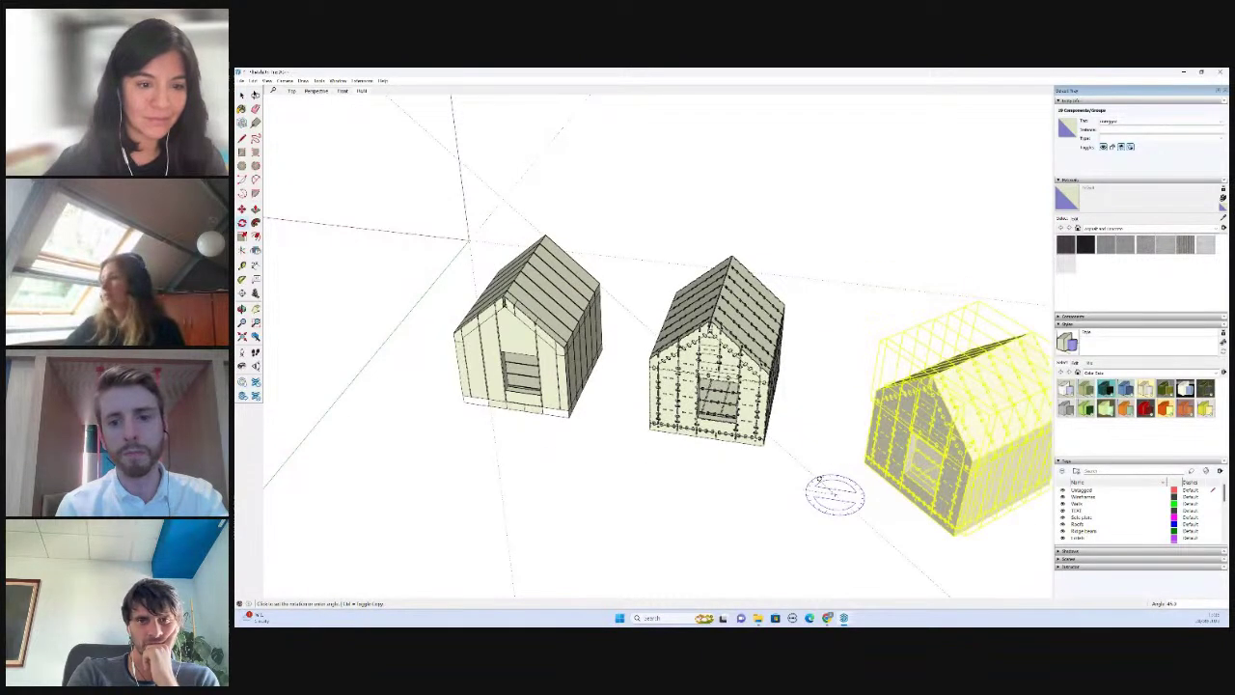
pyautogui.press('Return')
pyautogui.press('space')
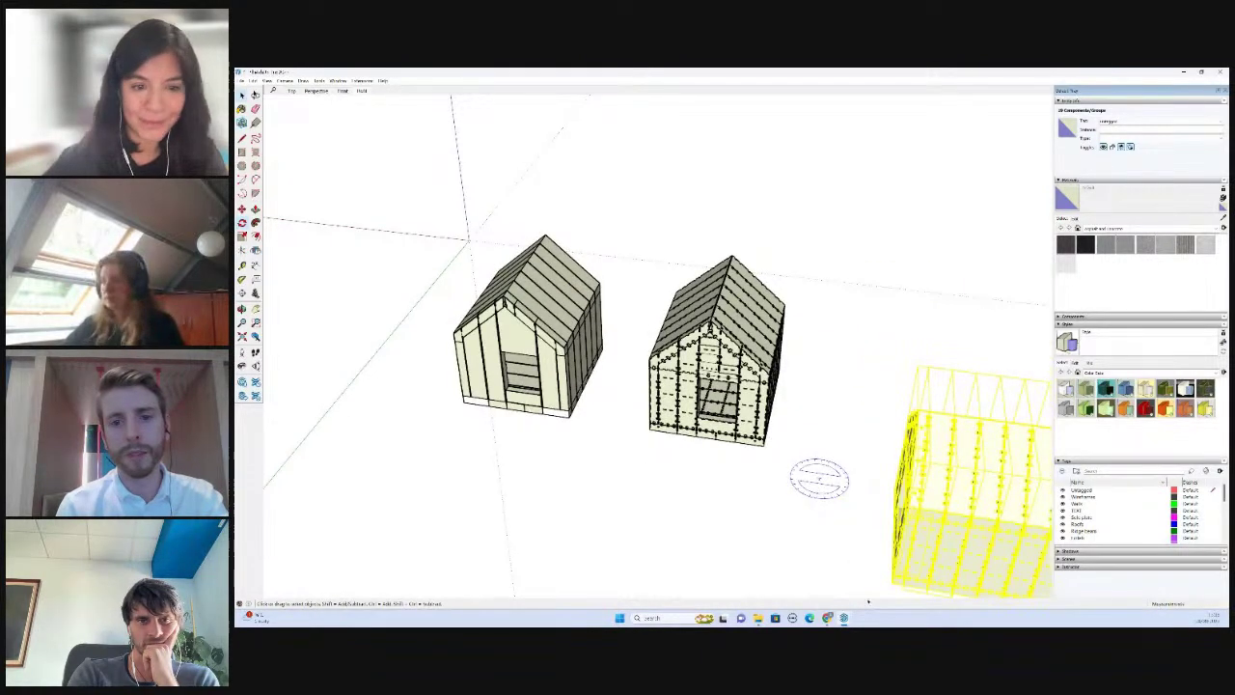
# - Move the rotated house by its bottom corner onto the rear bottom corner of the middle detailed house, forming an L-shaped plan
pyautogui.press('m')
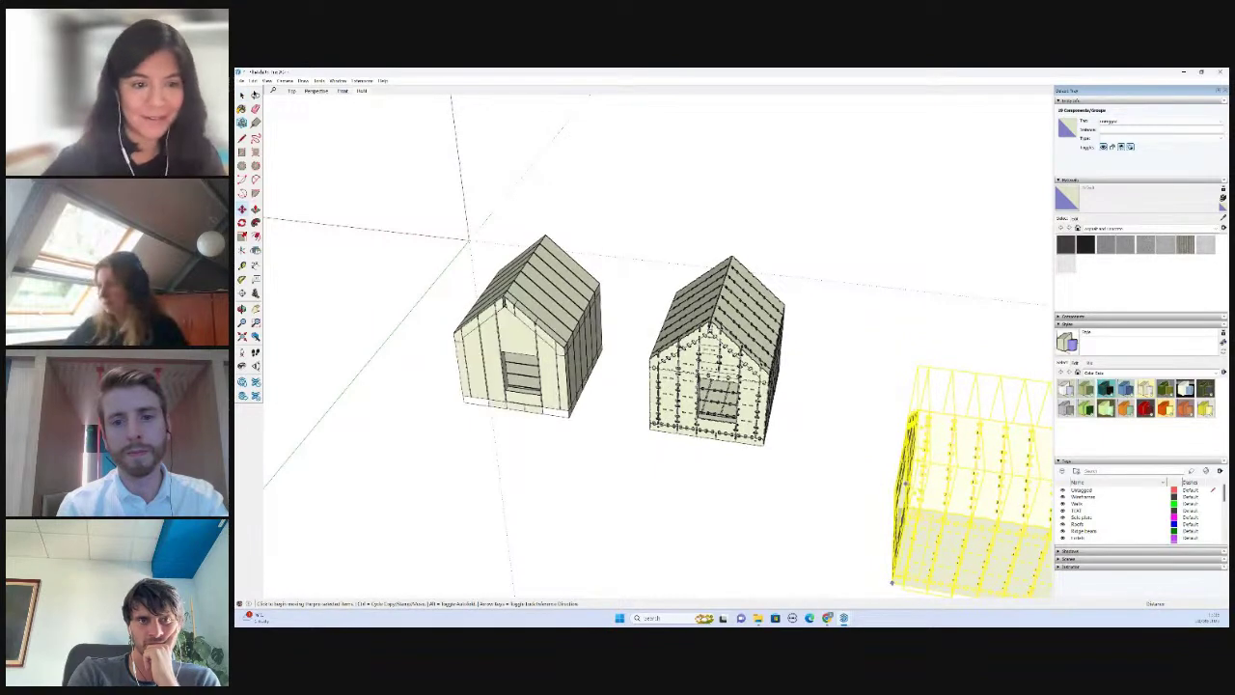
pyautogui.click(890, 583)
pyautogui.scroll(2, 778, 382)
pyautogui.scroll(5, 778, 382)
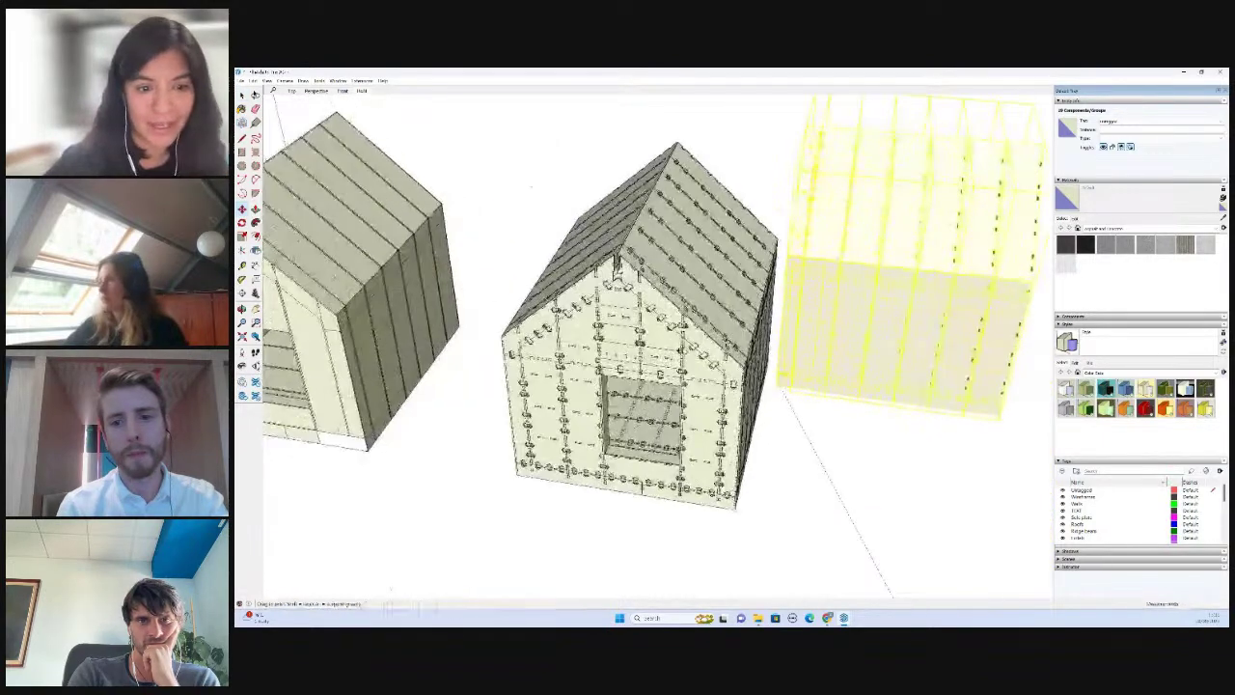
pyautogui.scroll(3, 777, 376)
pyautogui.scroll(4, 777, 375)
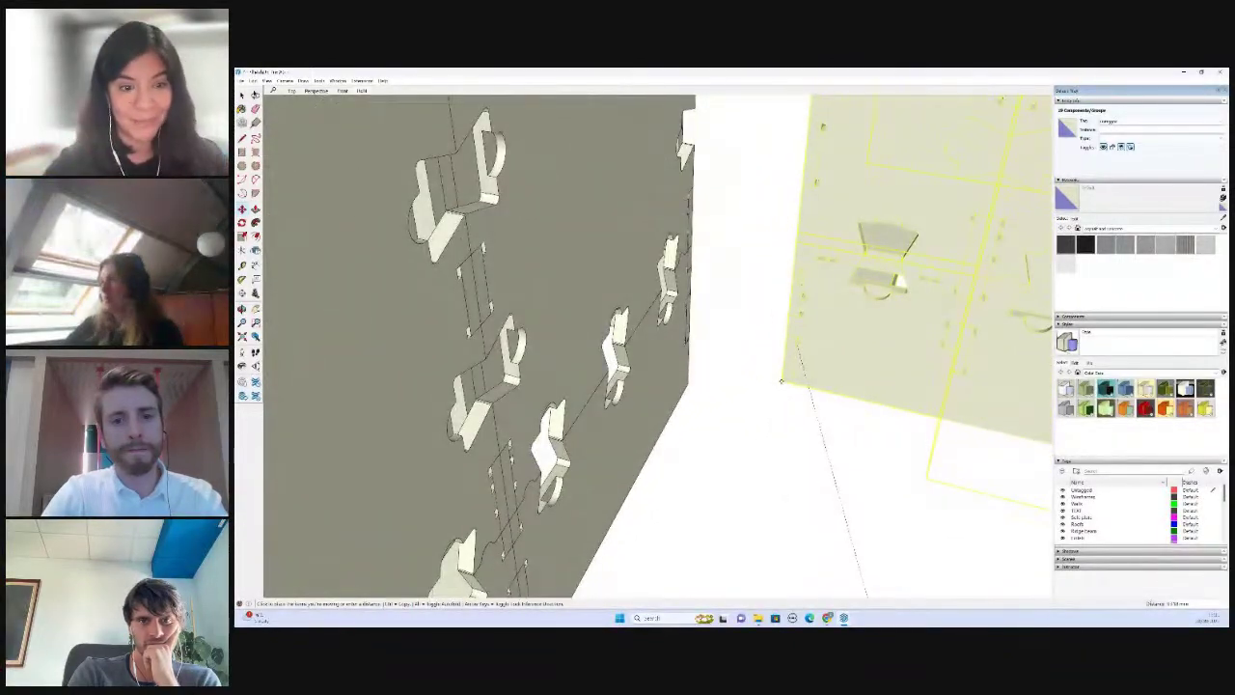
pyautogui.click(784, 377)
pyautogui.click(780, 380)
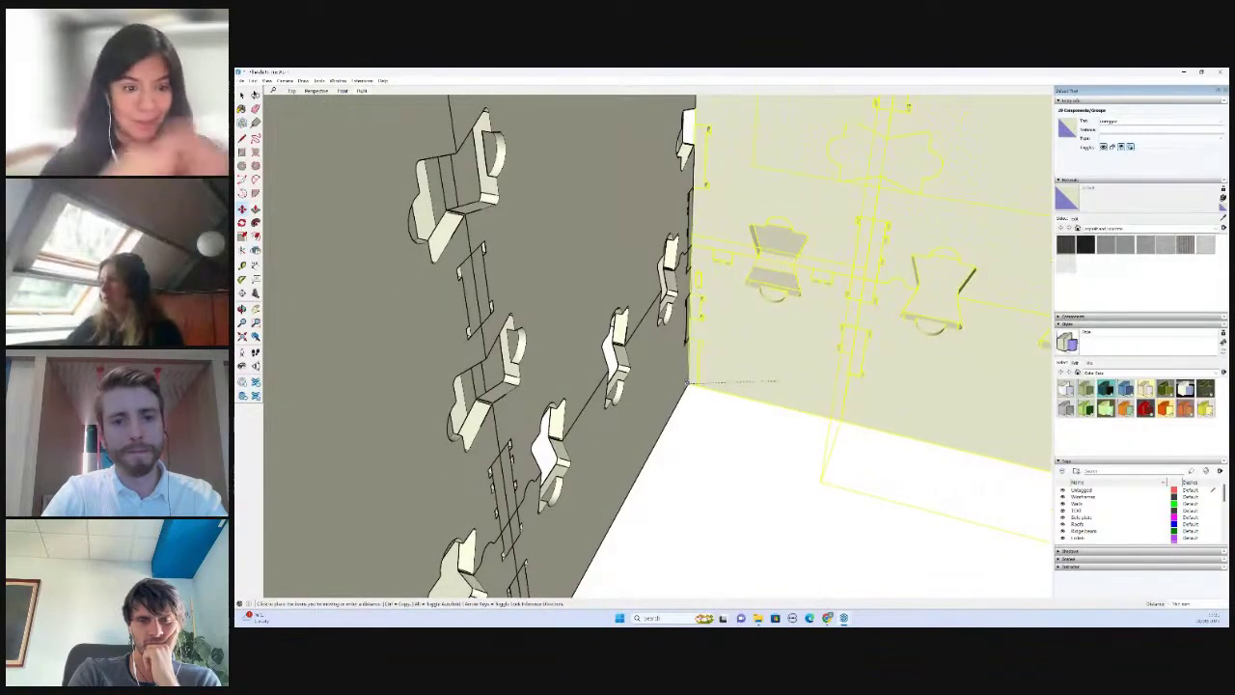
pyautogui.click(708, 402)
pyautogui.scroll(-5, 688, 388)
pyautogui.press('space')
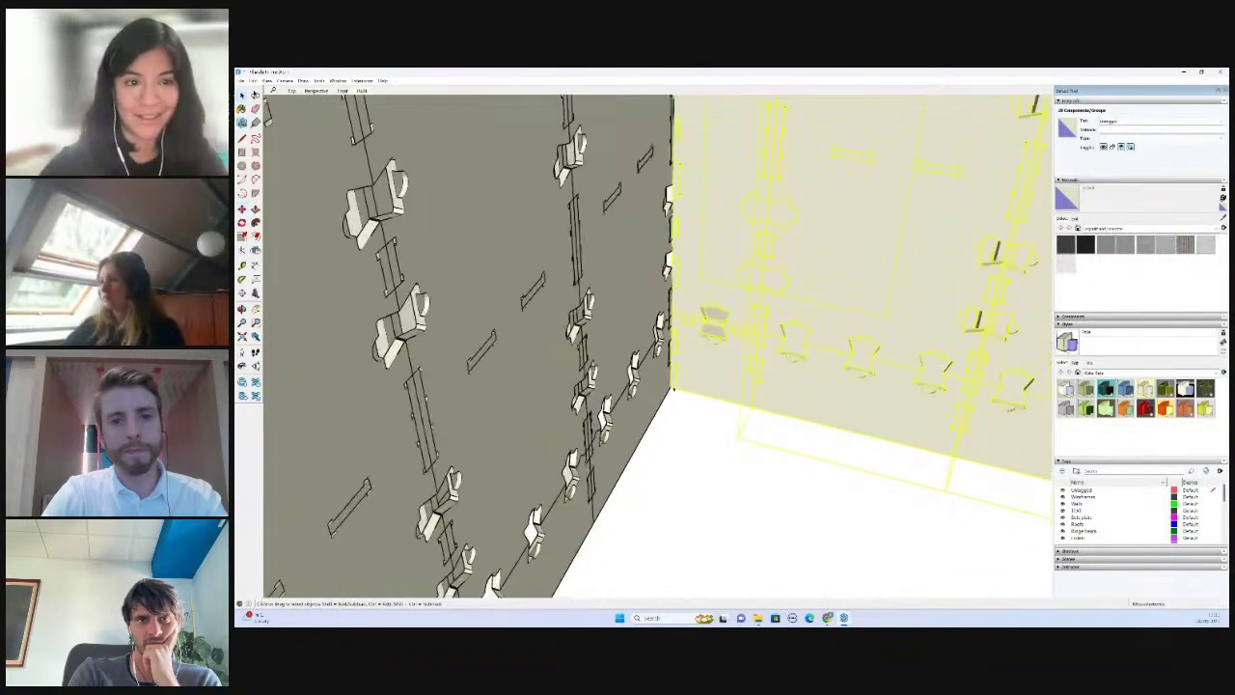
pyautogui.scroll(-5, 689, 388)
pyautogui.click(717, 464)
pyautogui.scroll(-3, 703, 367)
pyautogui.scroll(-5, 715, 114)
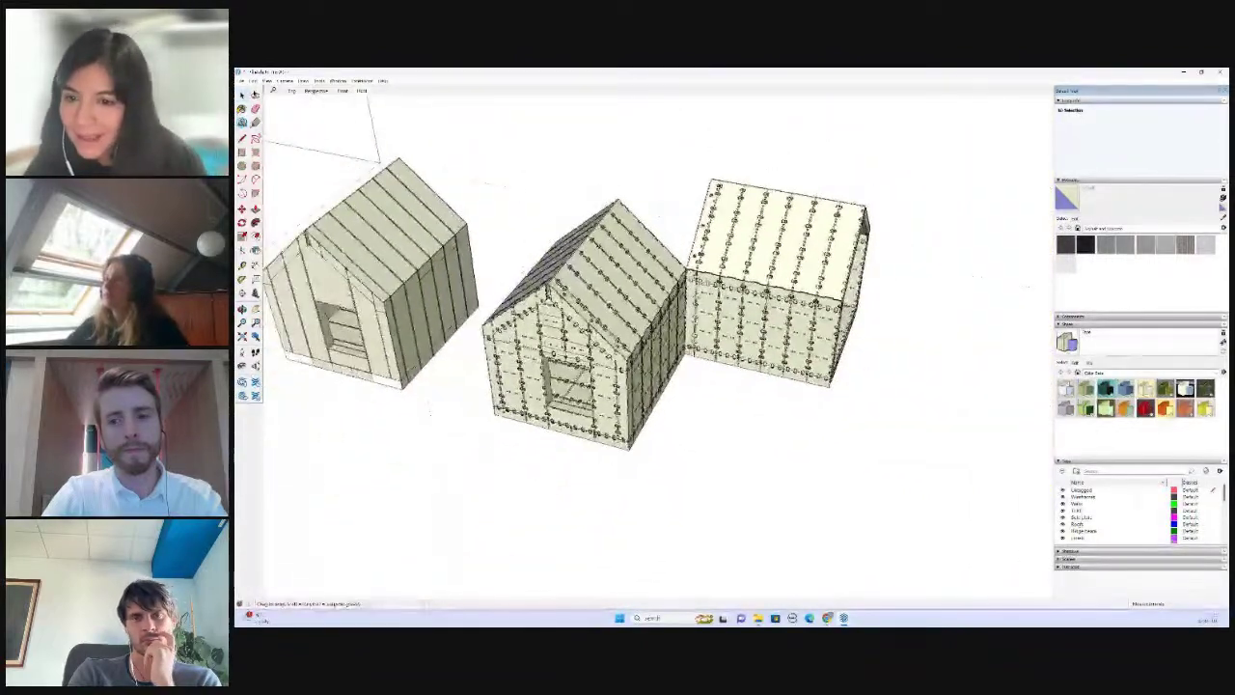
pyautogui.moveTo(676, 423); pyautogui.dragTo(717, 425, button='middle')
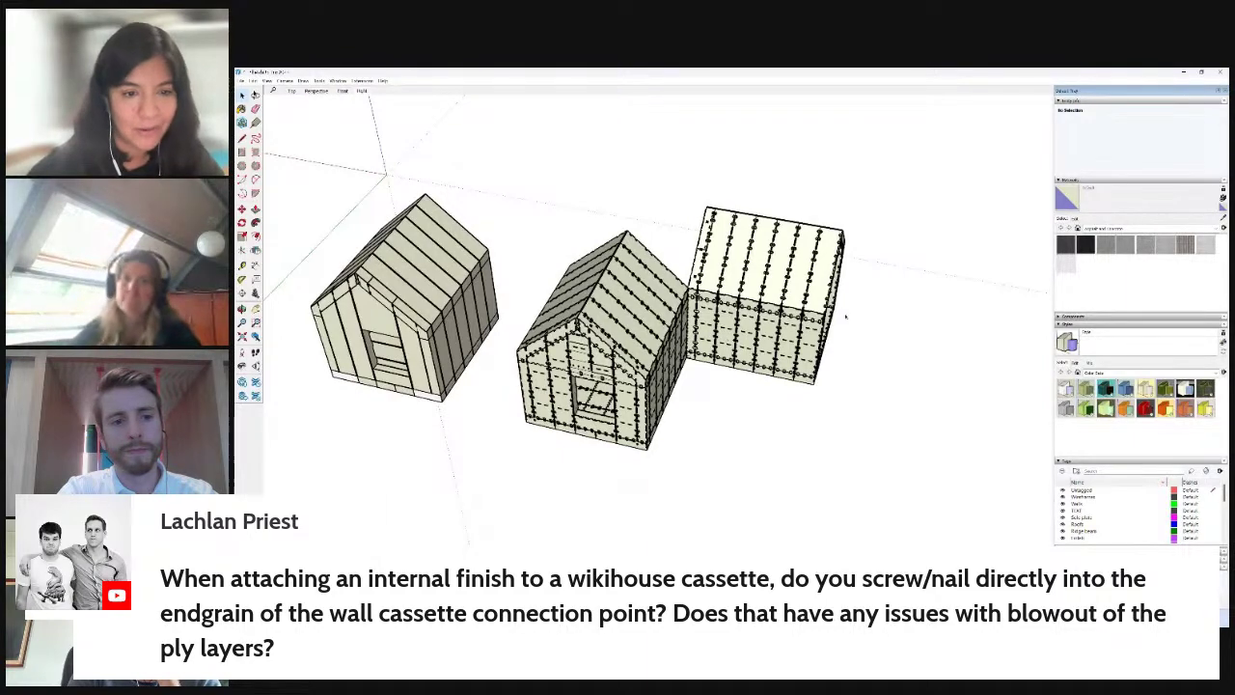
# - Draw a narrow rectangle on the simple house's floor along the side wall's last bay and extrude it up into a wall lining panel
pyautogui.moveTo(540, 318); pyautogui.dragTo(326, 334, button='middle')
pyautogui.moveTo(1037, 366); pyautogui.dragTo(353, 372, button='middle')
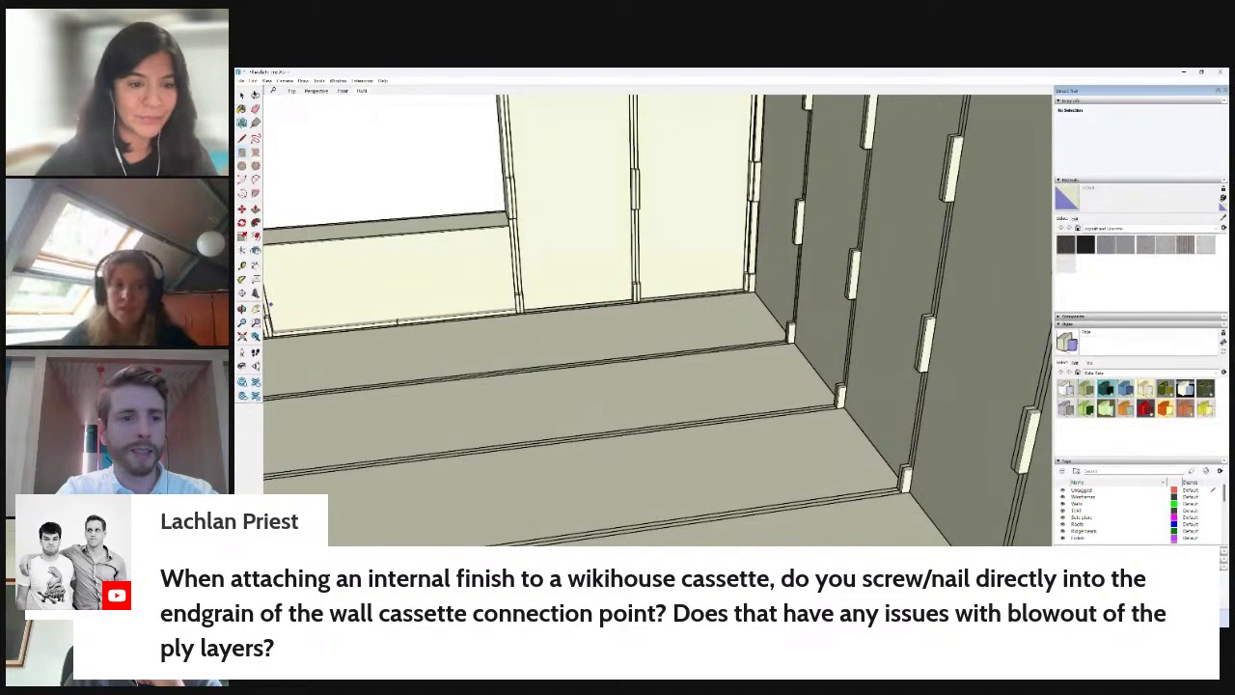
pyautogui.scroll(3, 769, 302)
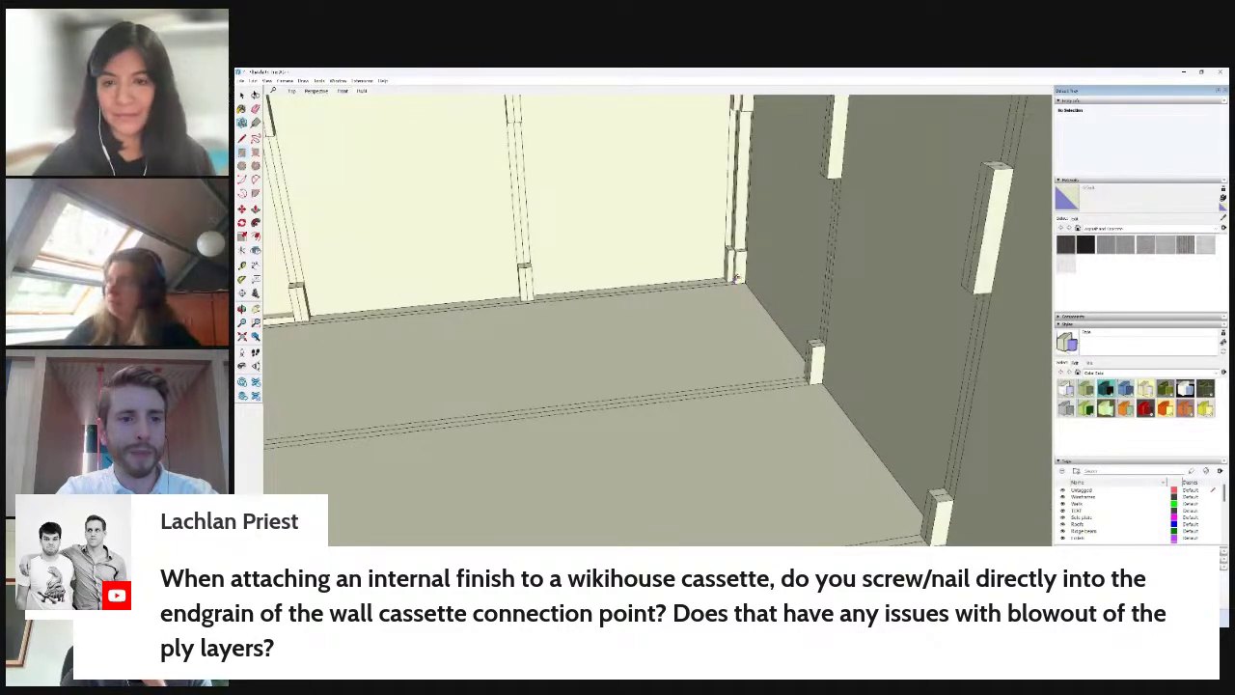
pyautogui.click(732, 283)
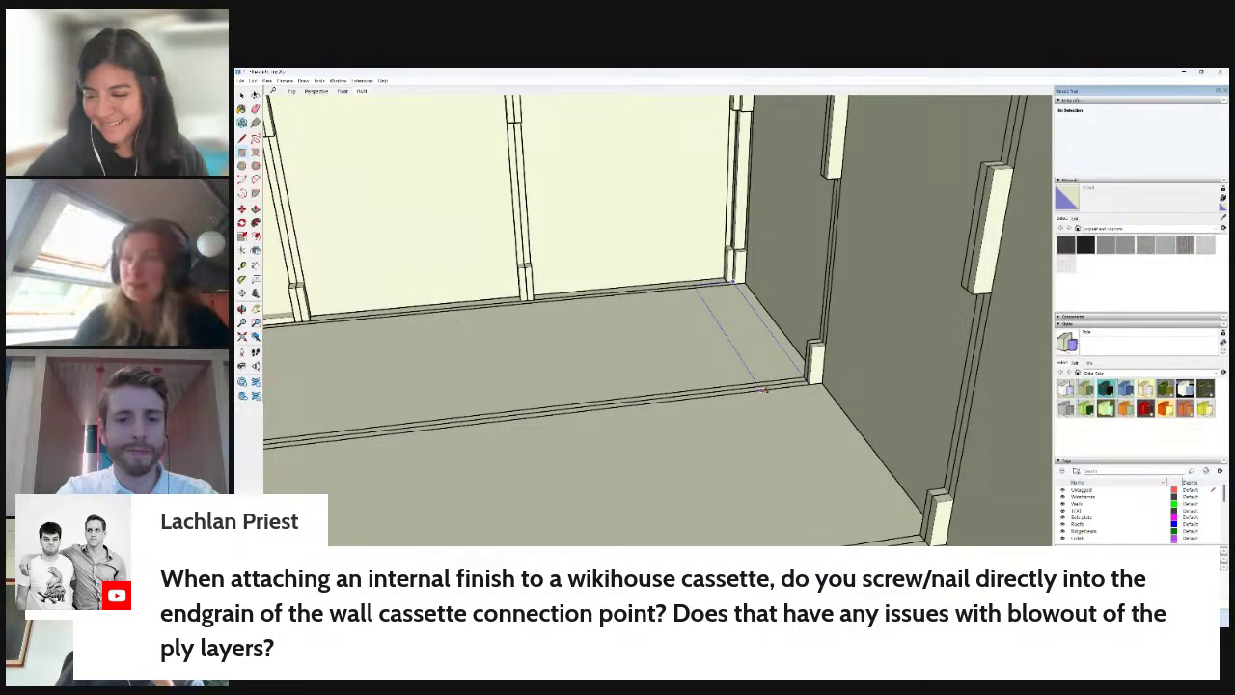
pyautogui.click(764, 389)
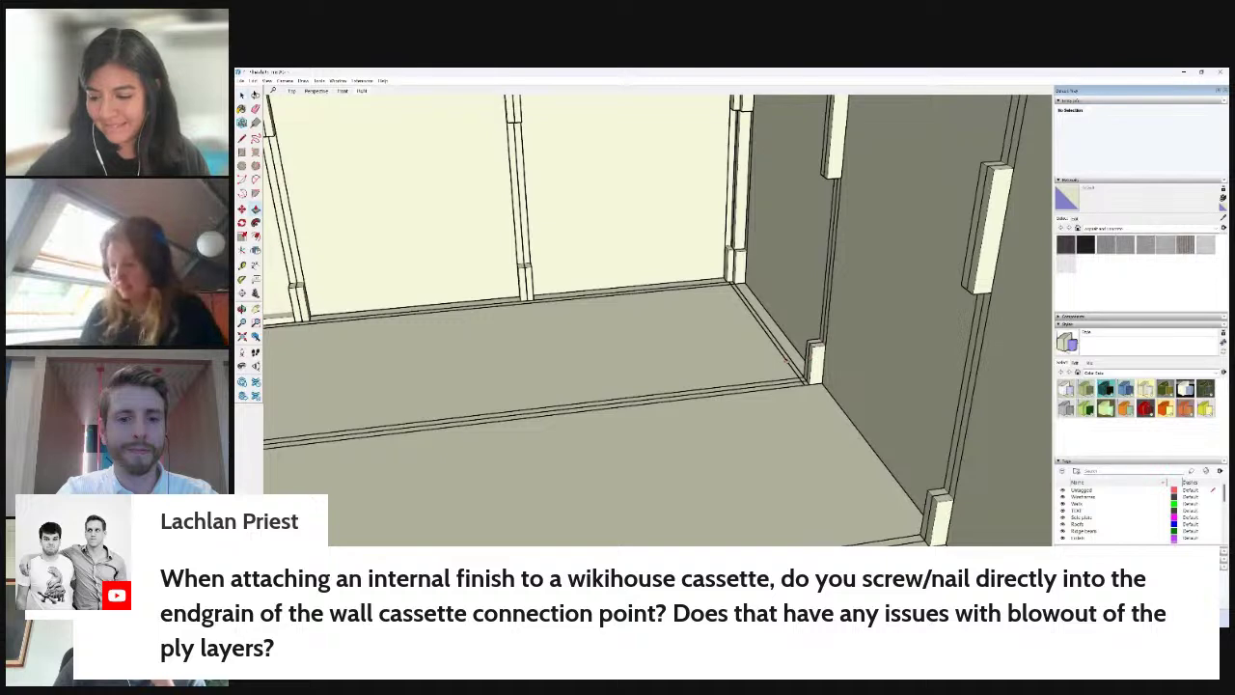
pyautogui.scroll(-2, 771, 325)
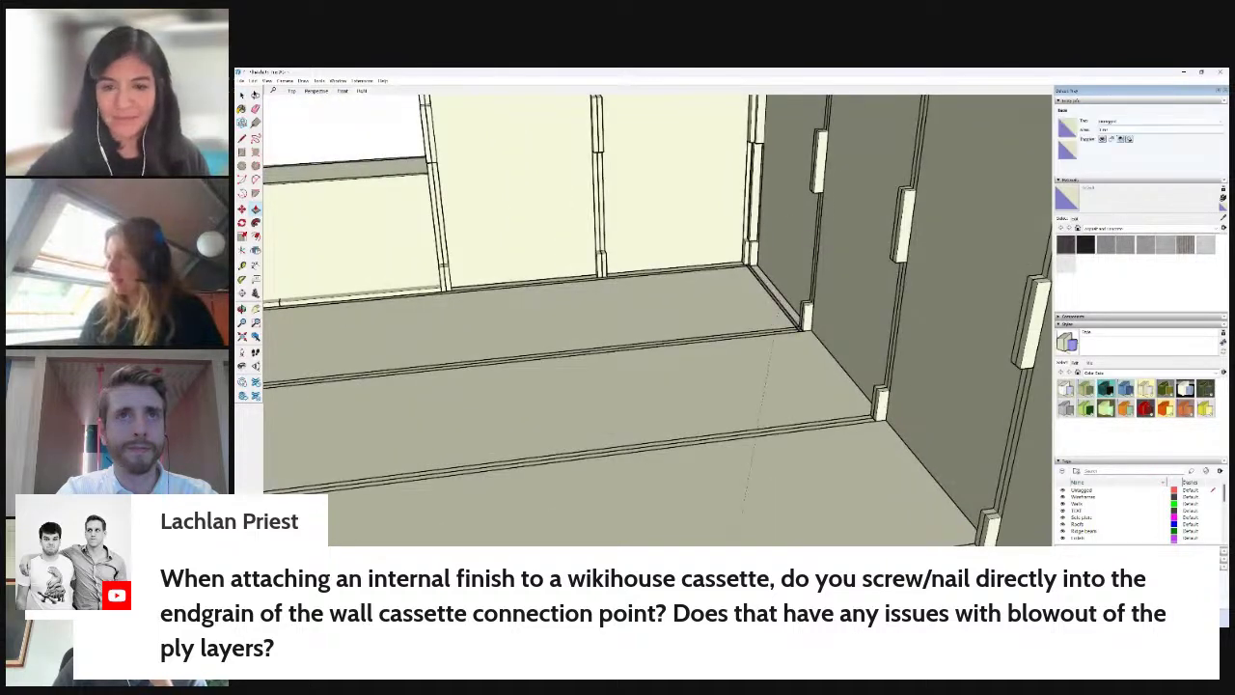
pyautogui.moveTo(782, 309); pyautogui.dragTo(772, 260, button='middle')
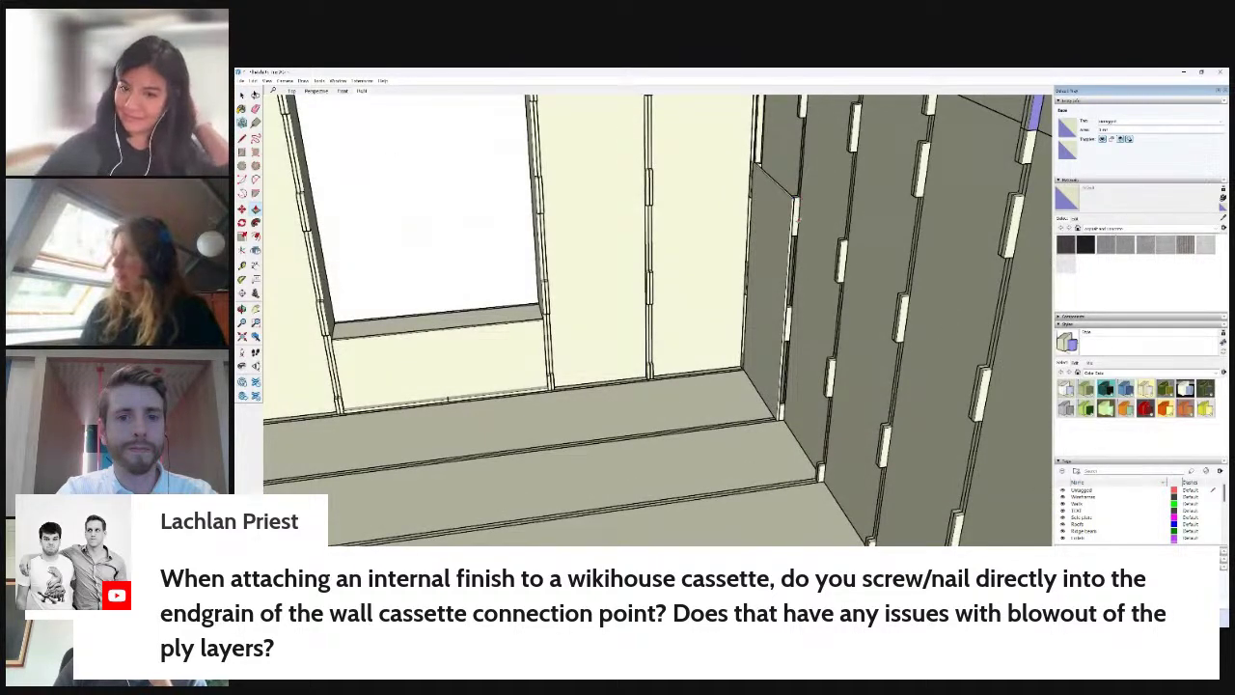
pyautogui.press('space')
# - Make the whole wall lining panel inside the simple house into a group
pyautogui.scroll(3, 797, 211)
pyautogui.moveTo(766, 218); pyautogui.dragTo(833, 230, button='middle')
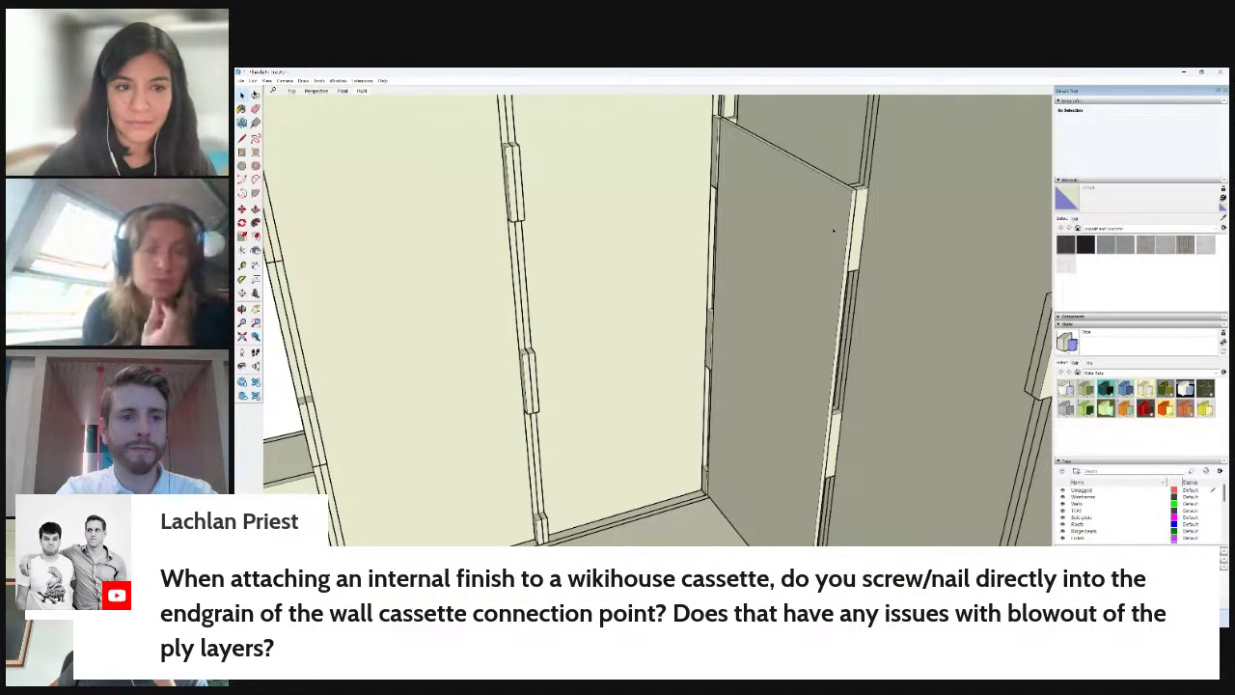
pyautogui.scroll(-1, 1024, 294)
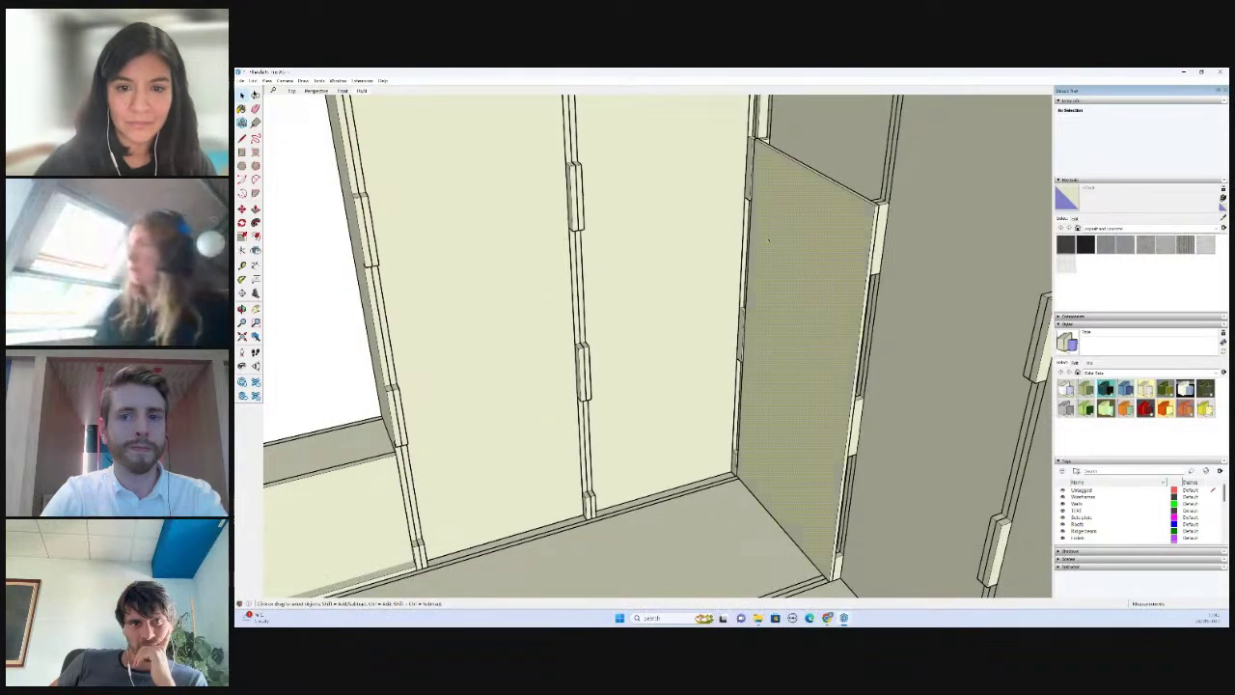
pyautogui.scroll(-3, 762, 247)
pyautogui.doubleClick(780, 264)
pyautogui.scroll(3, 780, 265)
pyautogui.moveTo(782, 264); pyautogui.dragTo(752, 231, button='middle')
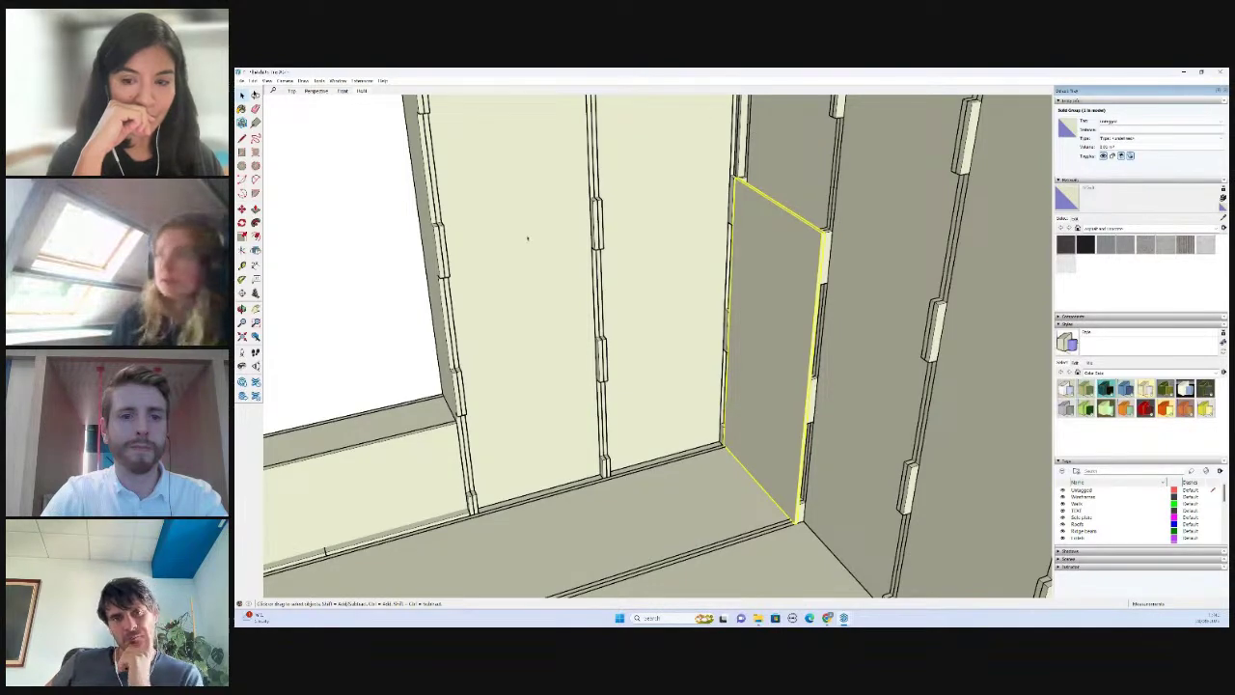
pyautogui.scroll(-4, 525, 241)
pyautogui.scroll(5, 679, 350)
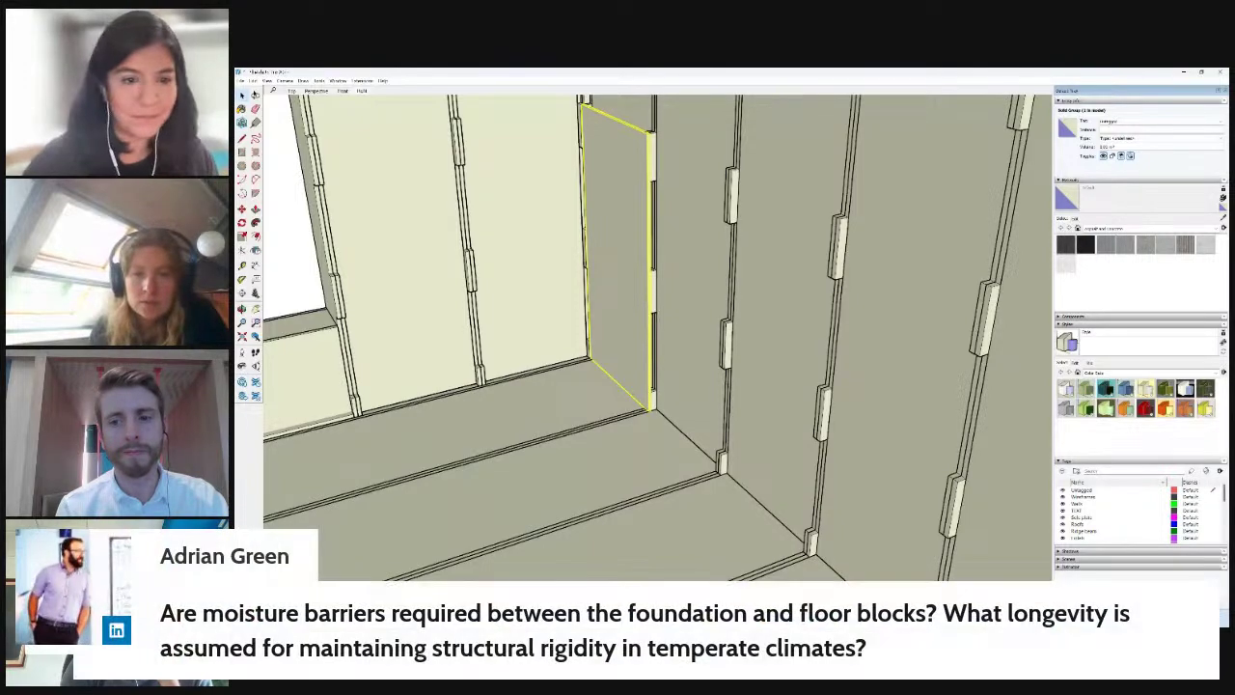
pyautogui.scroll(-4, 608, 337)
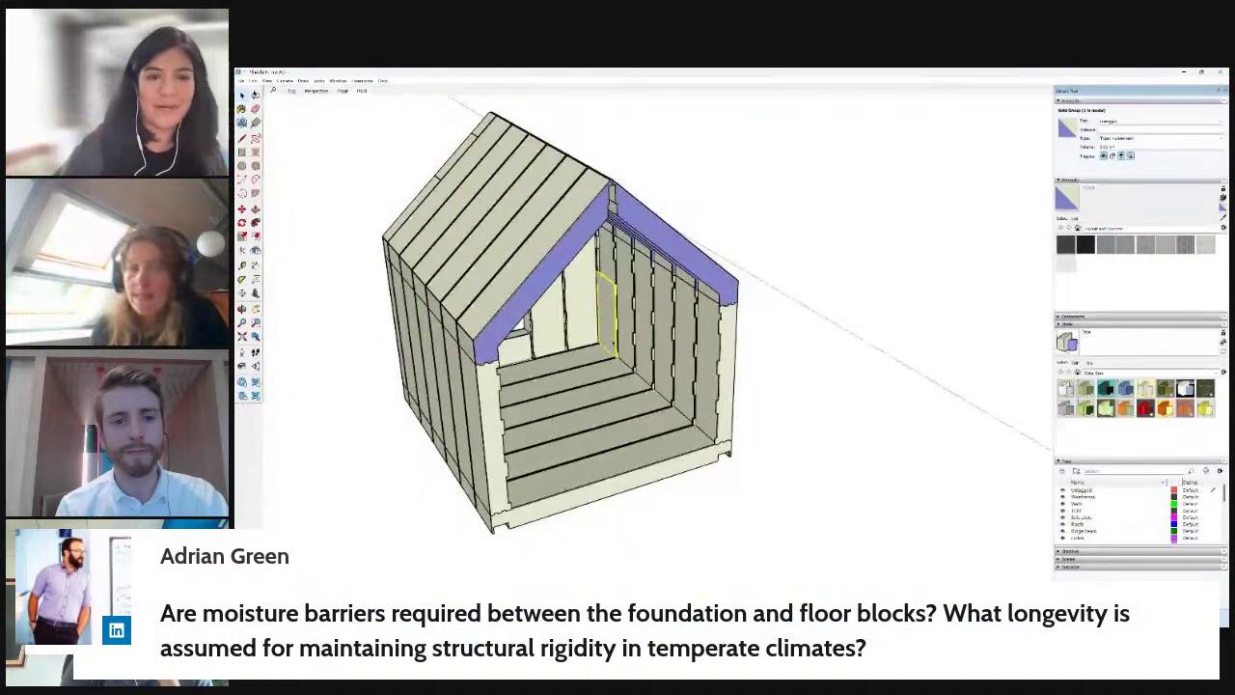
pyautogui.click(395, 357)
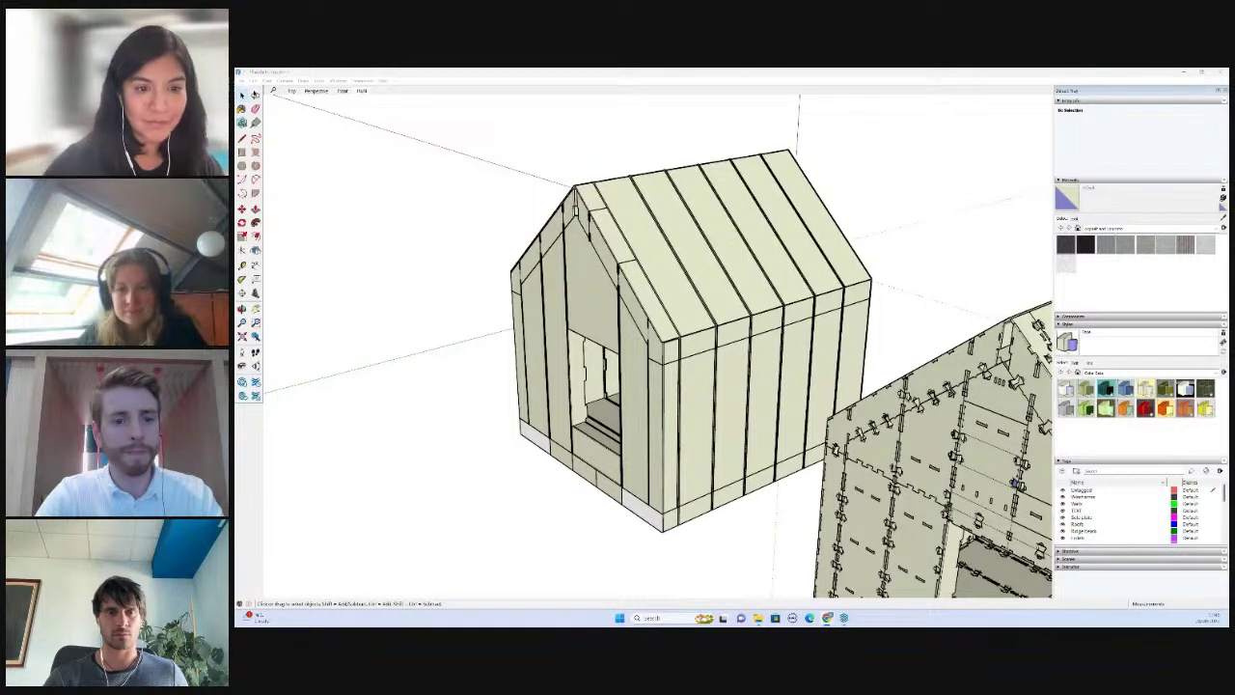
# - Copy the middle detailed house's rear end block 600 mm outward along its length, repeated five times, to extend that wing
pyautogui.scroll(-5, 457, 372)
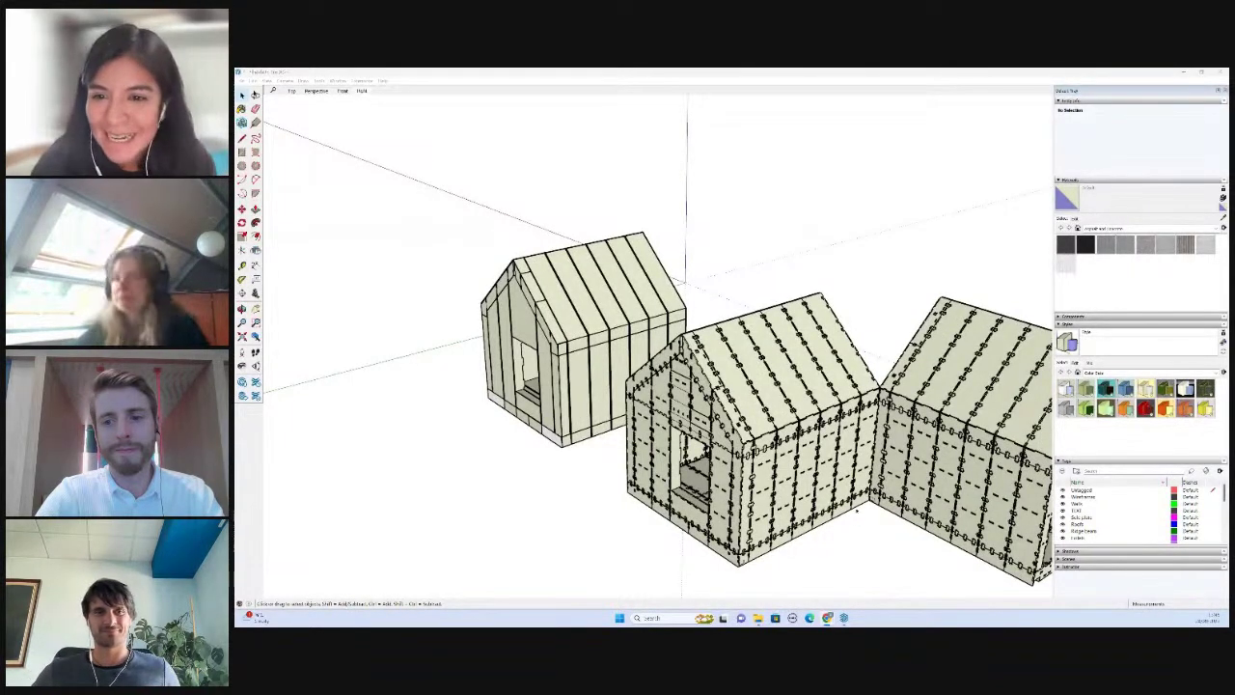
pyautogui.click(865, 452)
pyautogui.press('m')
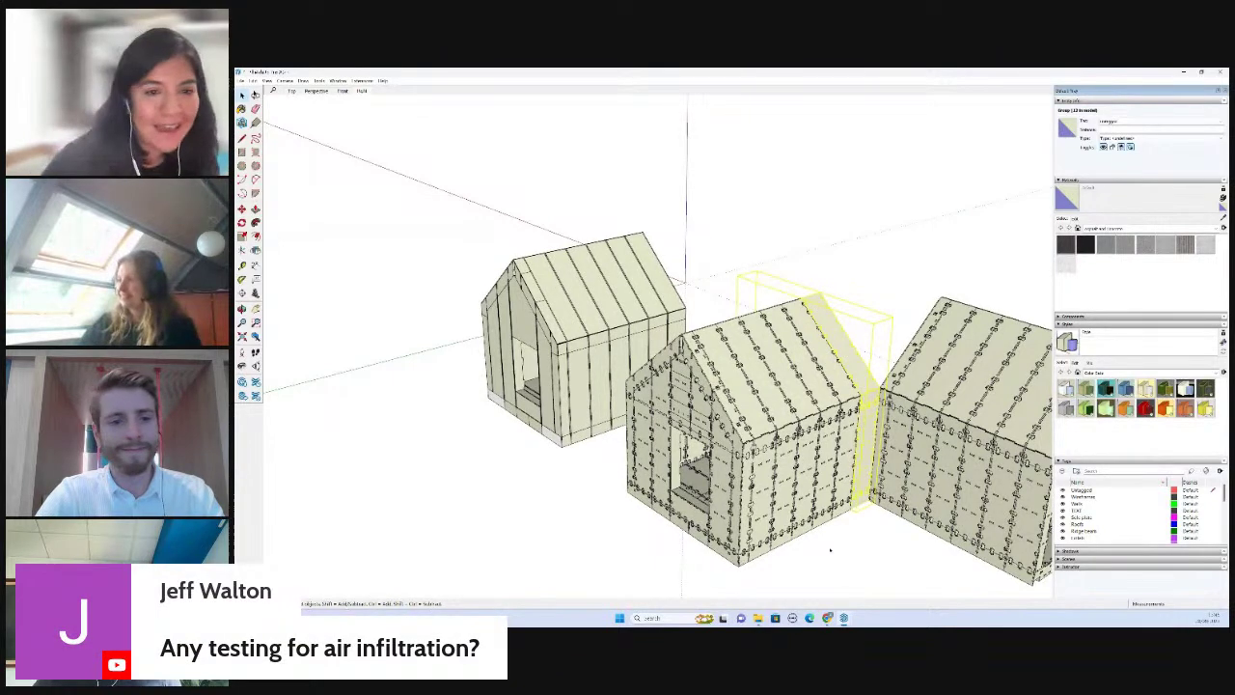
pyautogui.press('ctrl')
pyautogui.click(805, 573)
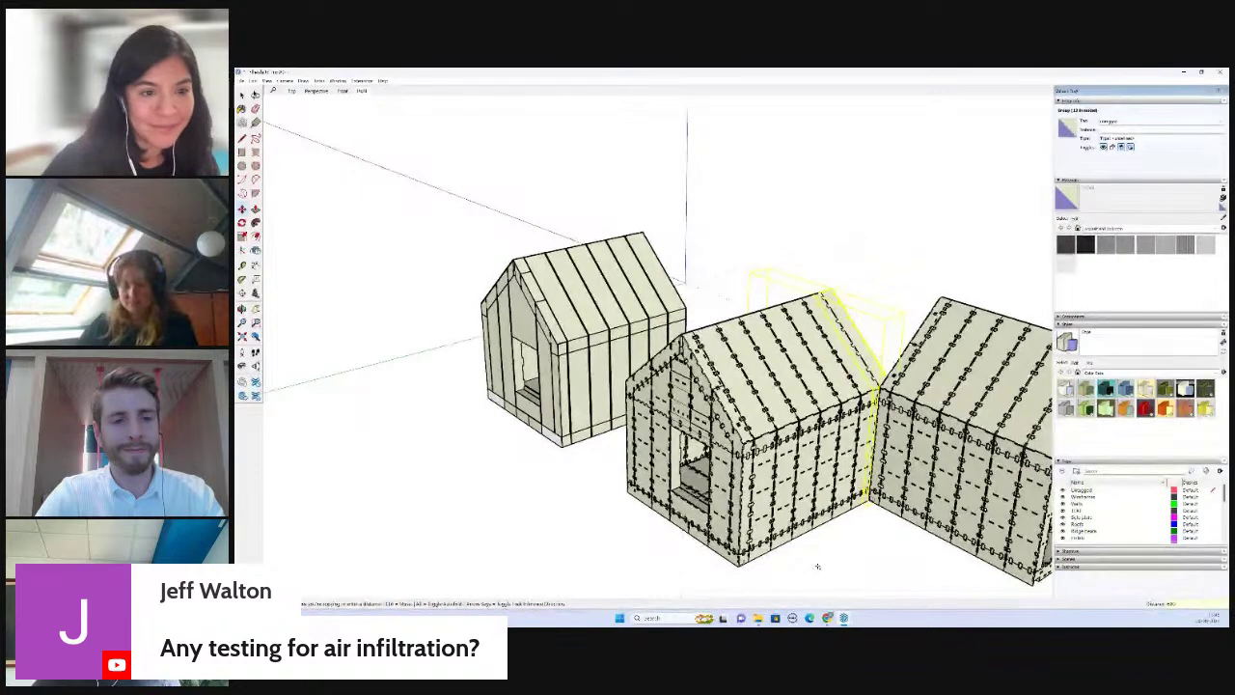
pyautogui.write('600')
pyautogui.press('Return')
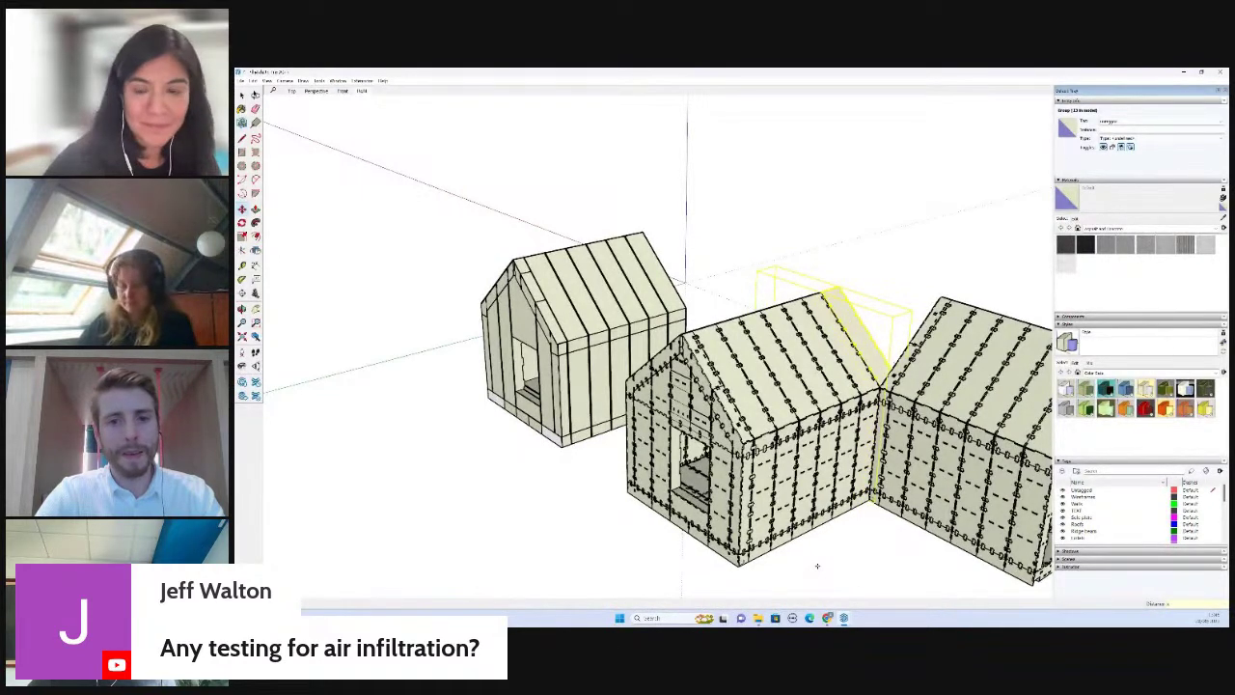
pyautogui.write('x5')
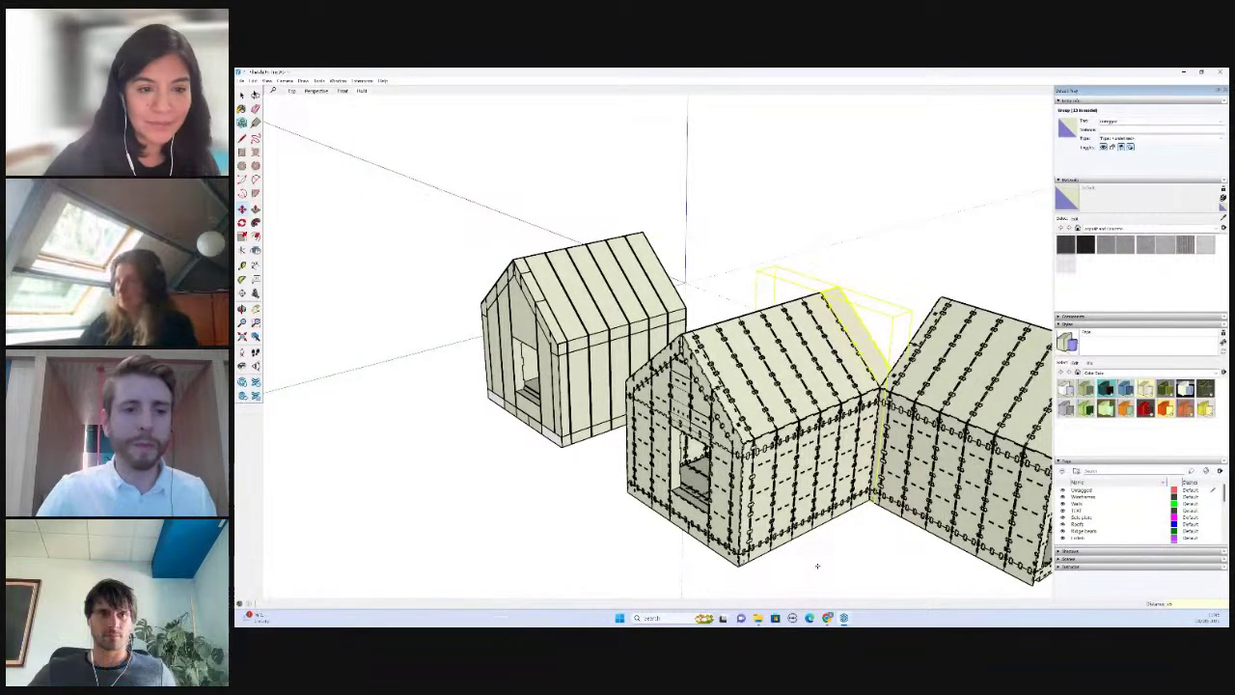
pyautogui.press('Return')
pyautogui.press('space')
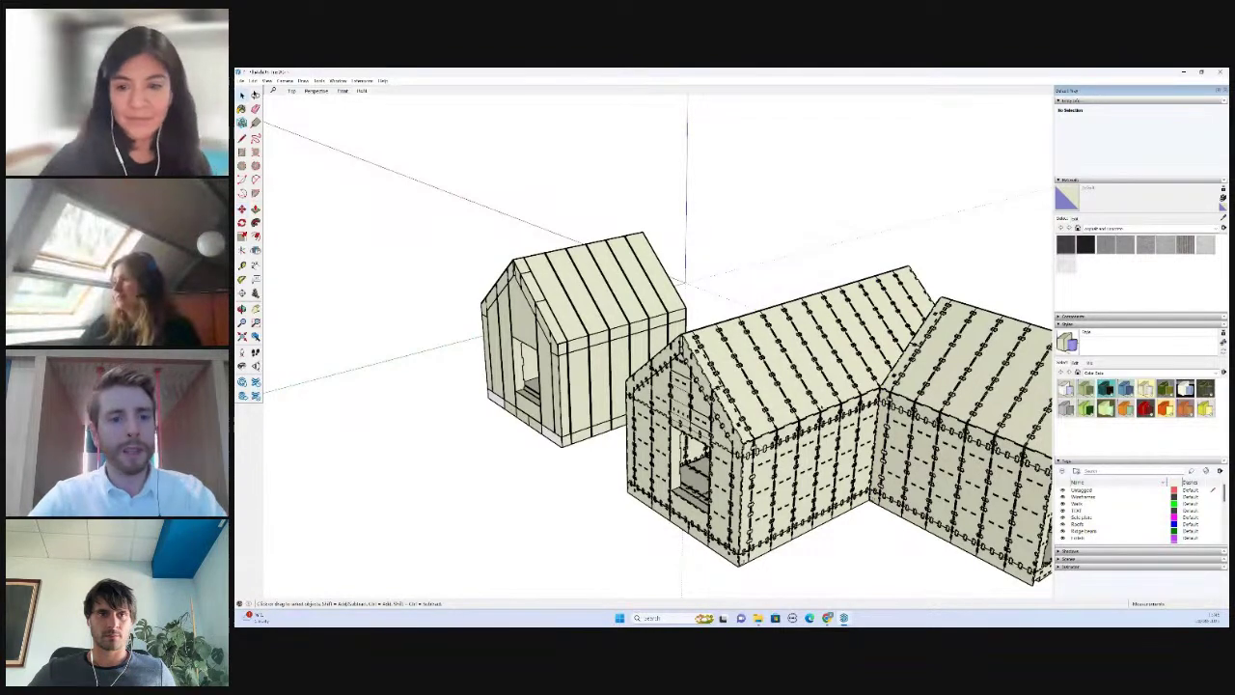
pyautogui.scroll(-1, 752, 448)
pyautogui.scroll(-5, 874, 518)
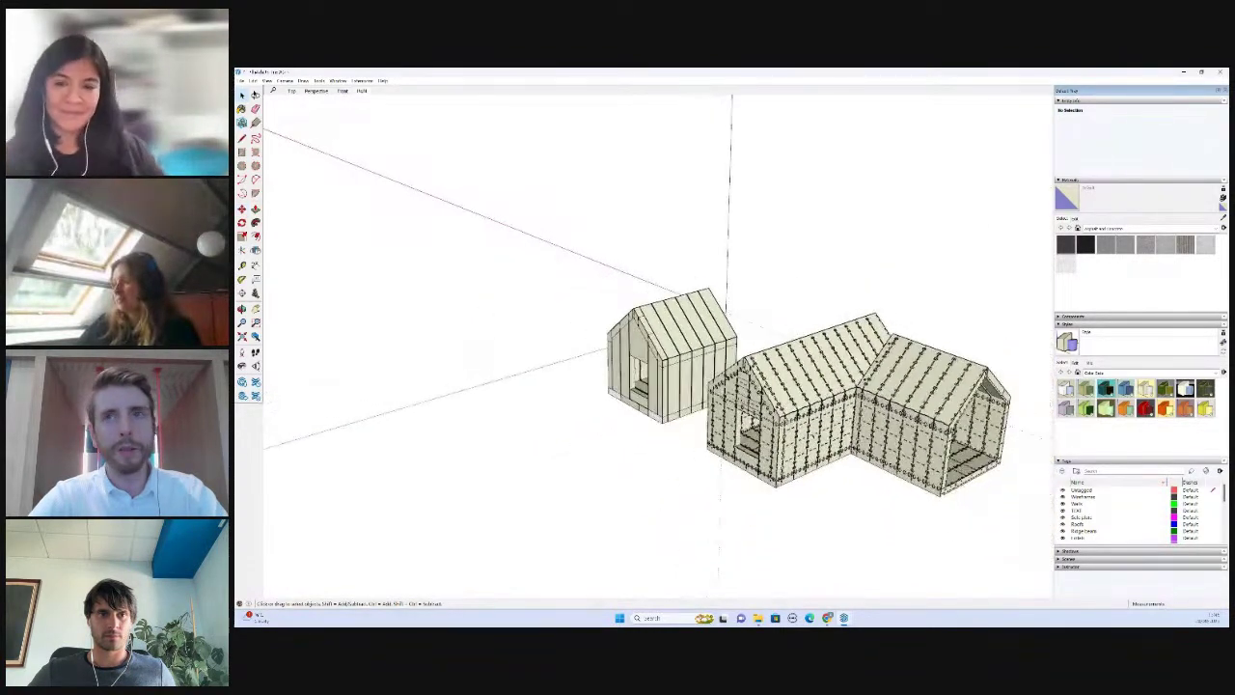
pyautogui.moveTo(874, 518)
pyautogui.mouseDown(button='middle')
pyautogui.moveTo(982, 373)
pyautogui.moveTo(999, 370)
pyautogui.mouseUp(button='middle')
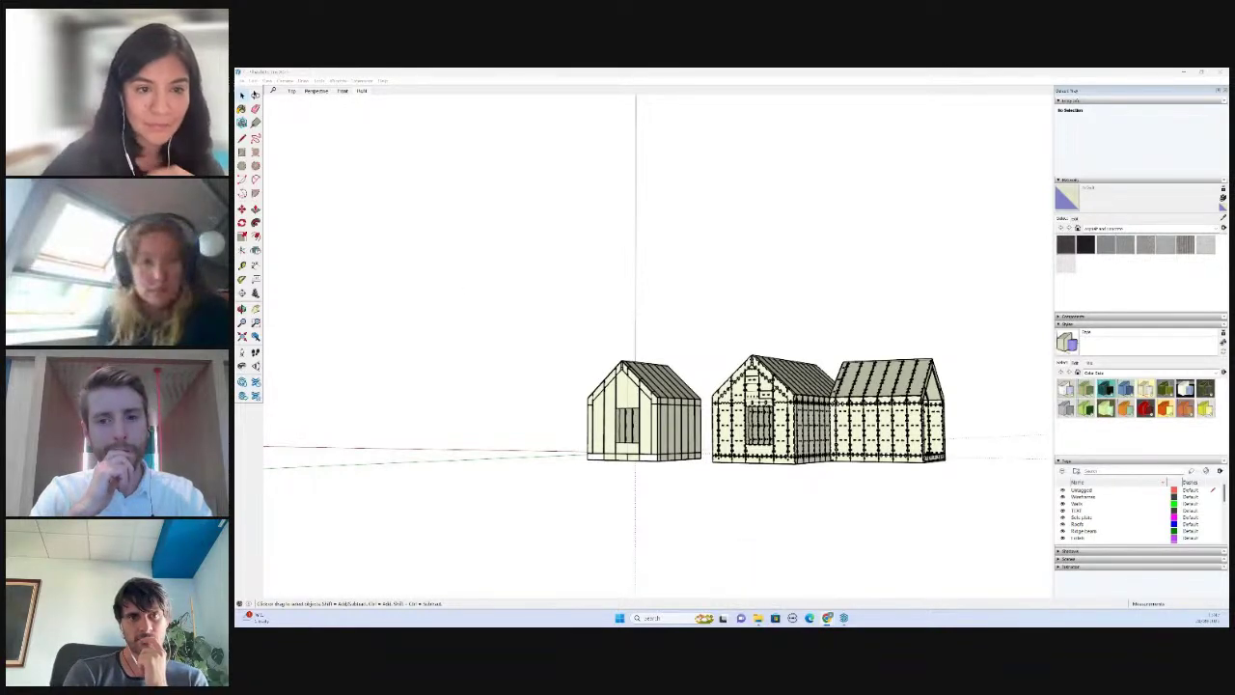
# - Switch to the browser and review the Skylark 200 introduction and design kits on the WikiHouse Blocks page
pyautogui.hotkey('alt', 'Tab')
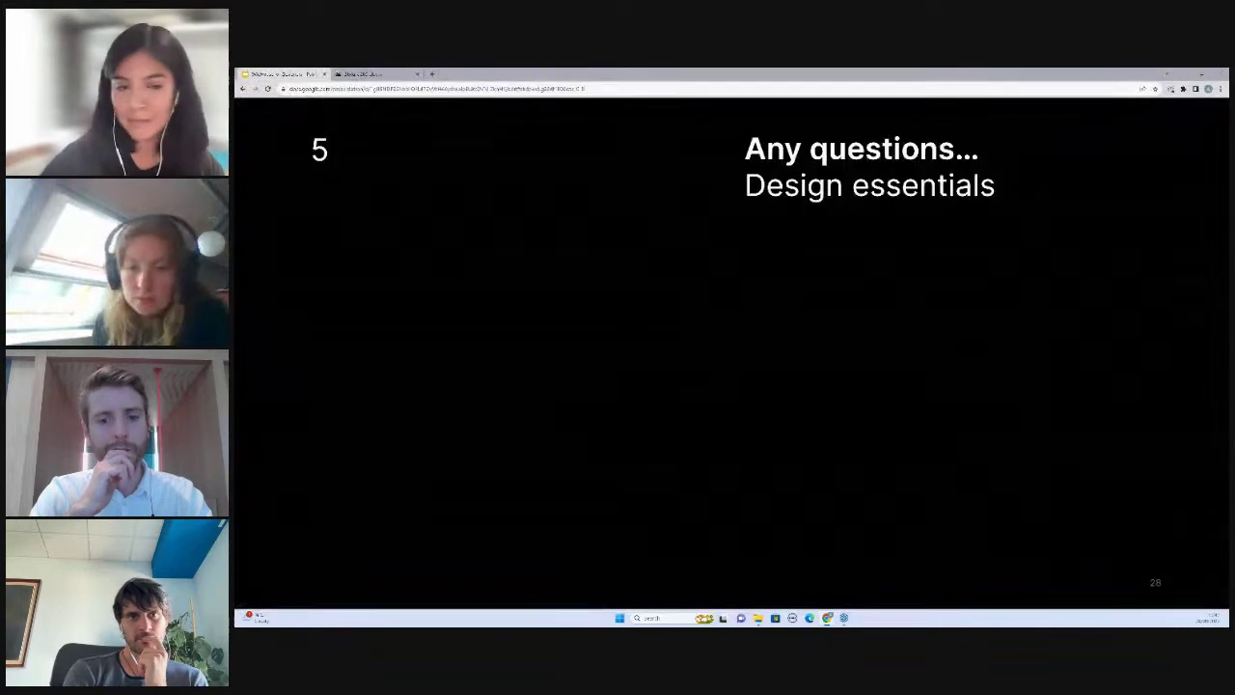
pyautogui.click(371, 73)
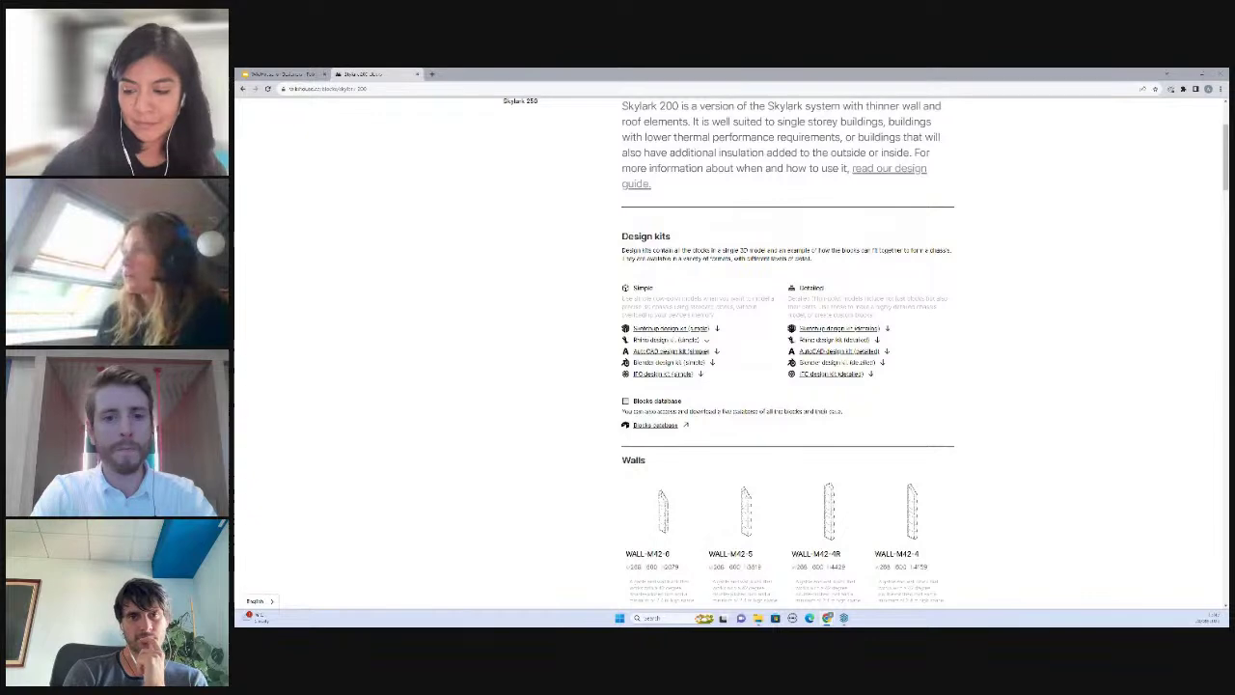
pyautogui.scroll(2, 666, 584)
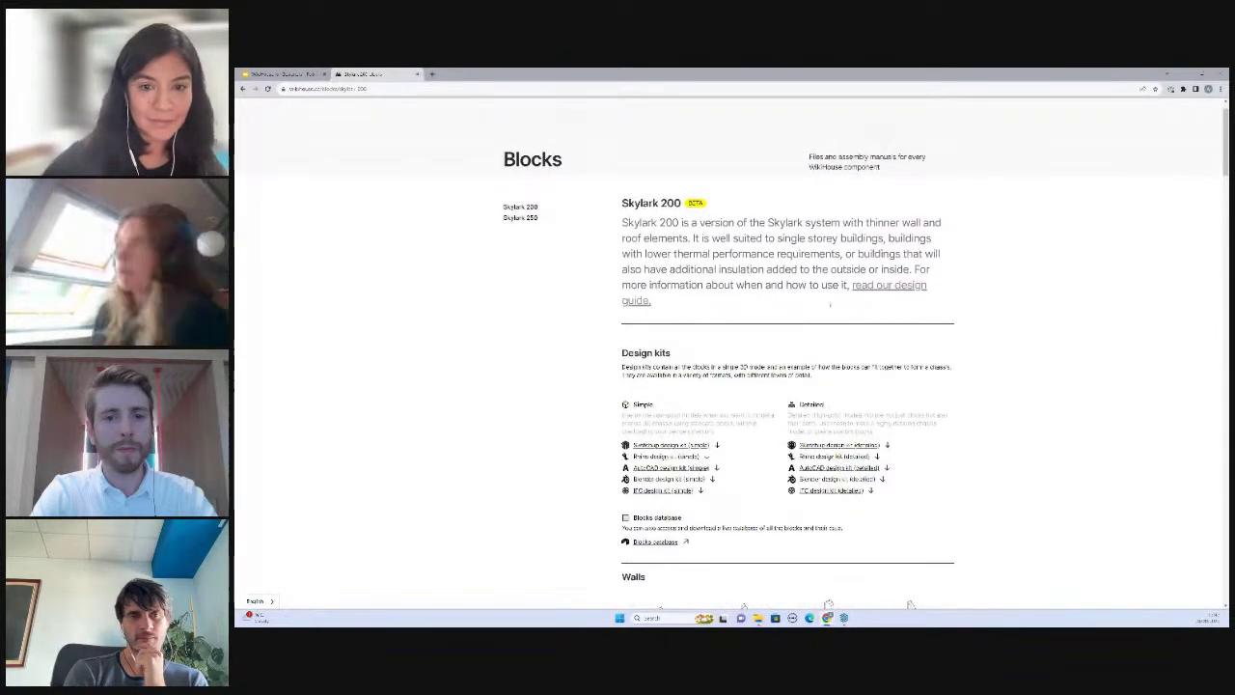
pyautogui.scroll(-2, 830, 304)
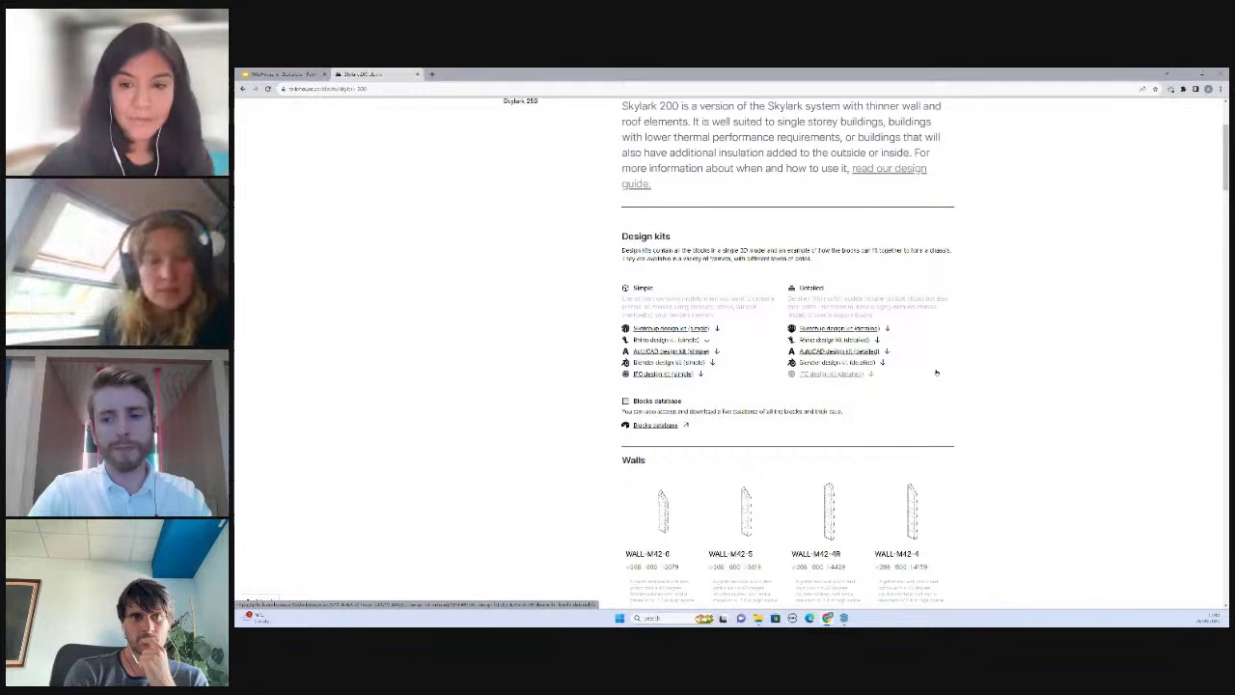
pyautogui.scroll(1, 936, 372)
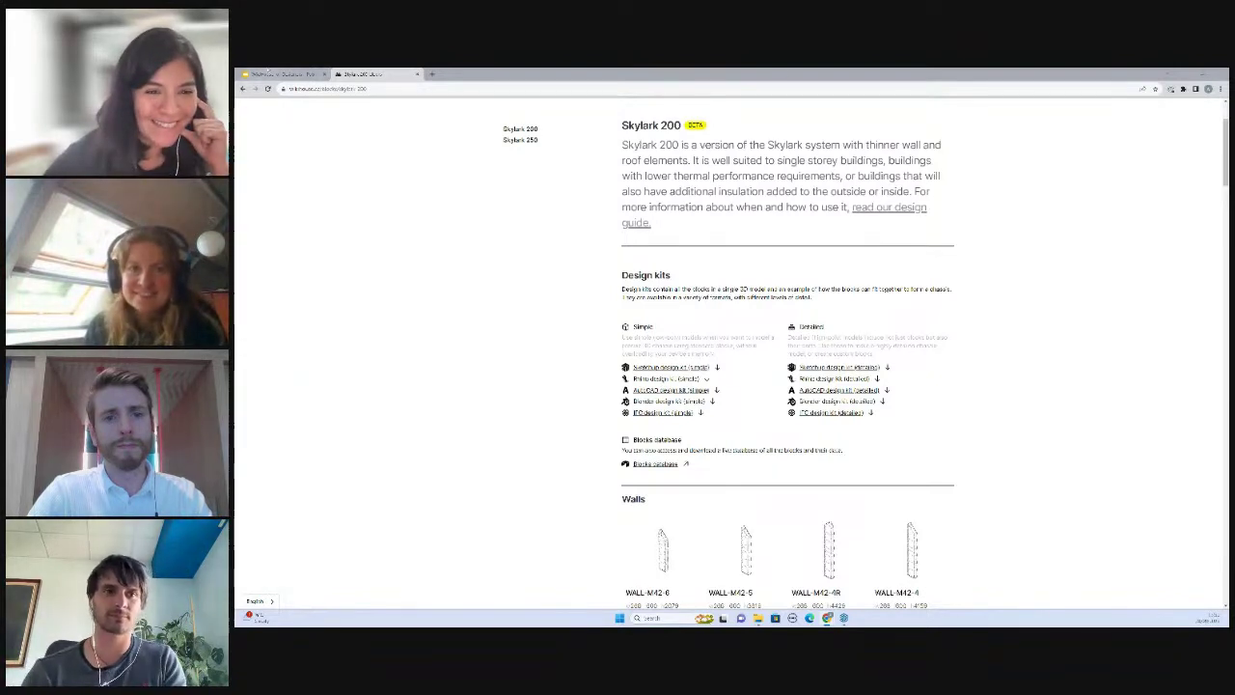
# - Return to the presentation and advance from the questions slide to the WikiHouse community links slide
pyautogui.click(268, 73)
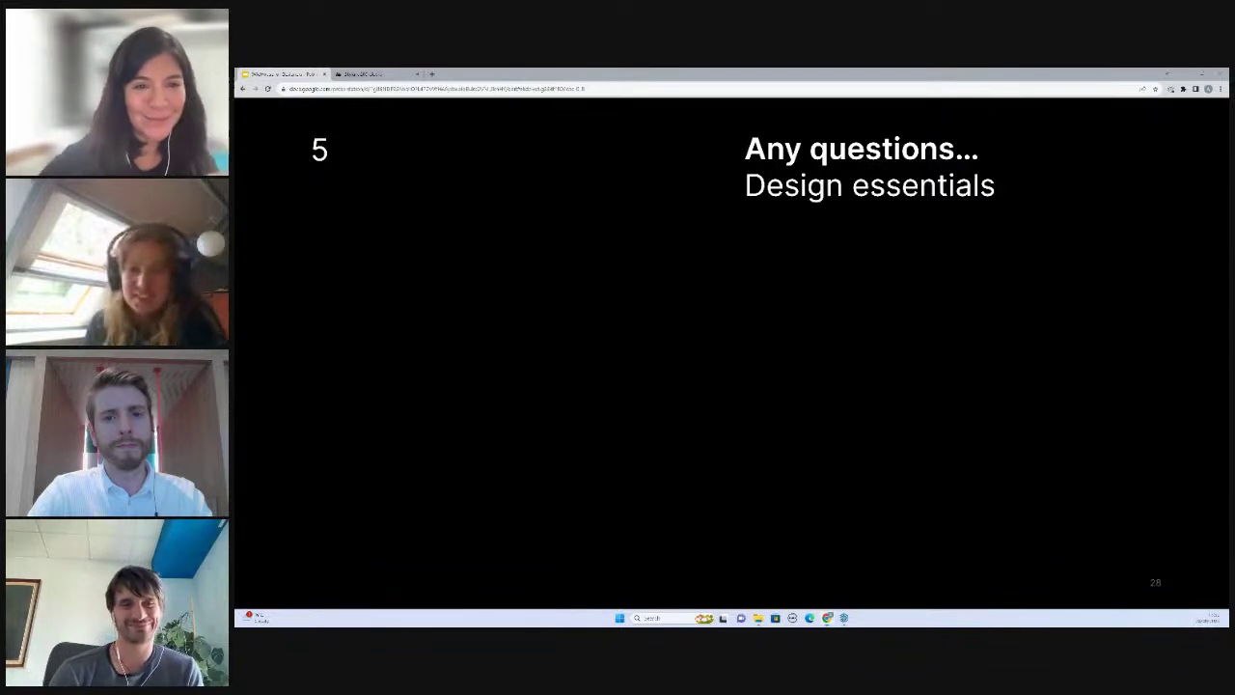
pyautogui.press('Right')
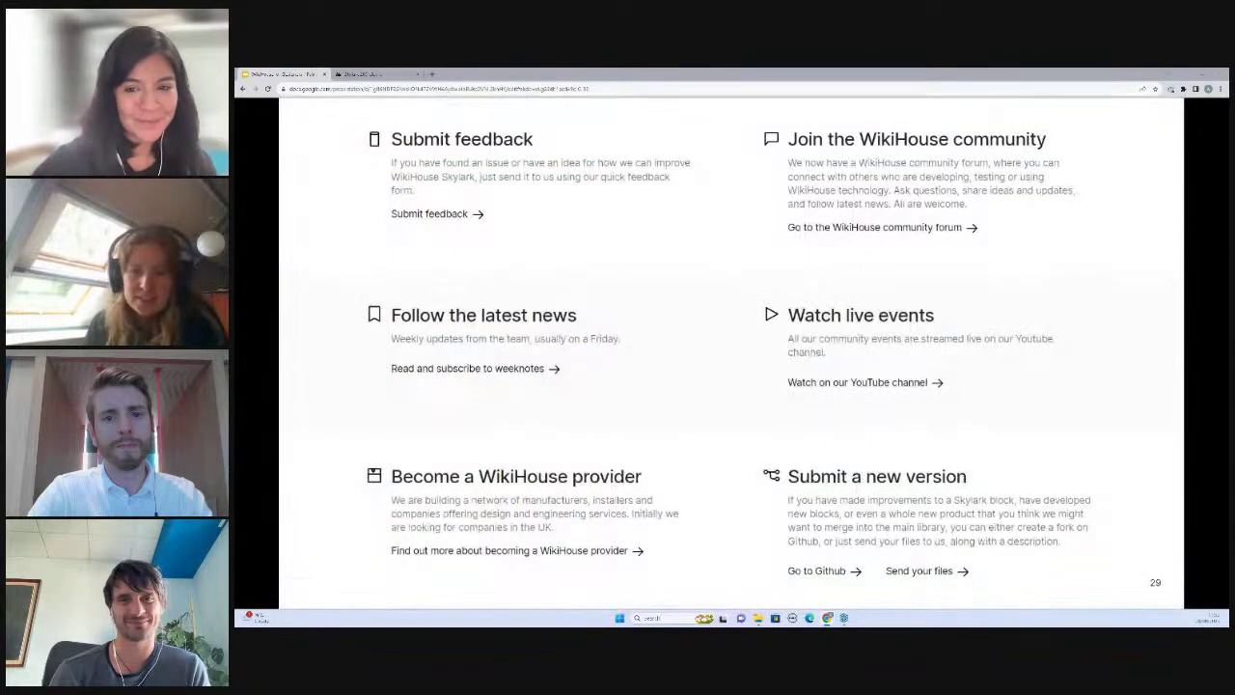